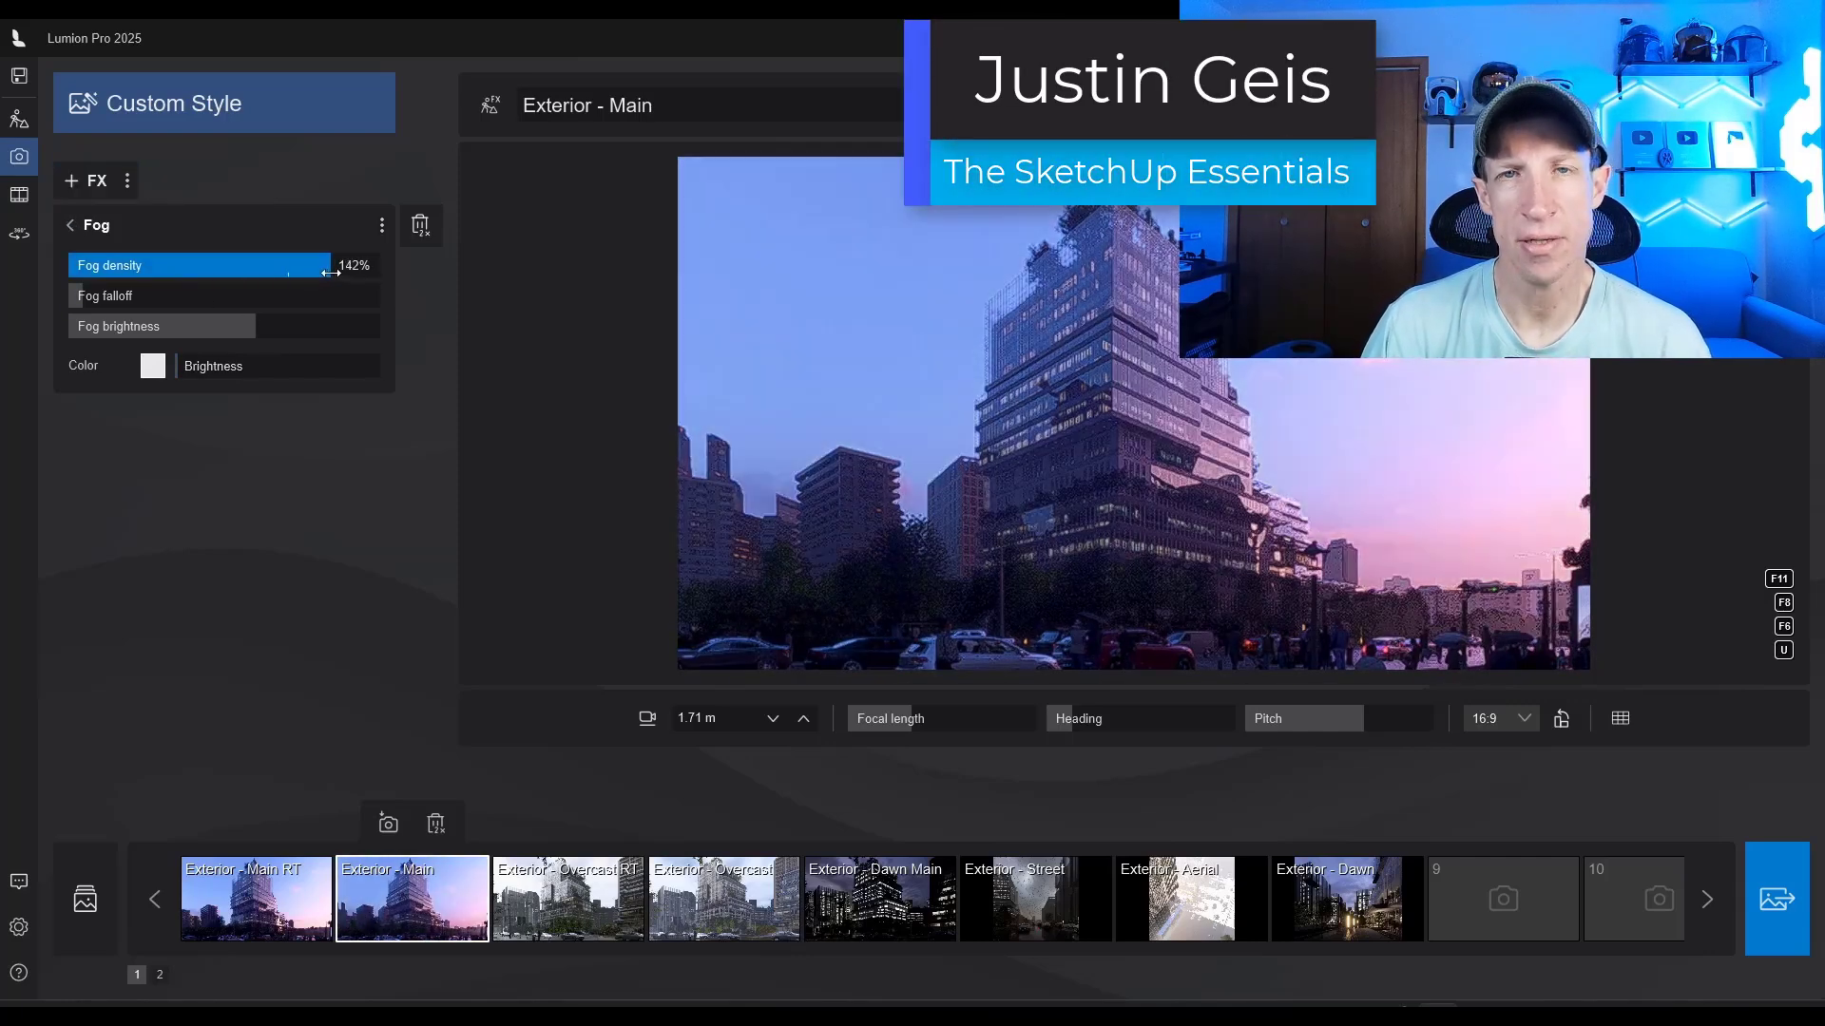
# Disable Fog and enable RT Volumetrics in the Exterior - Main camera's style
pyautogui.click(69, 225)
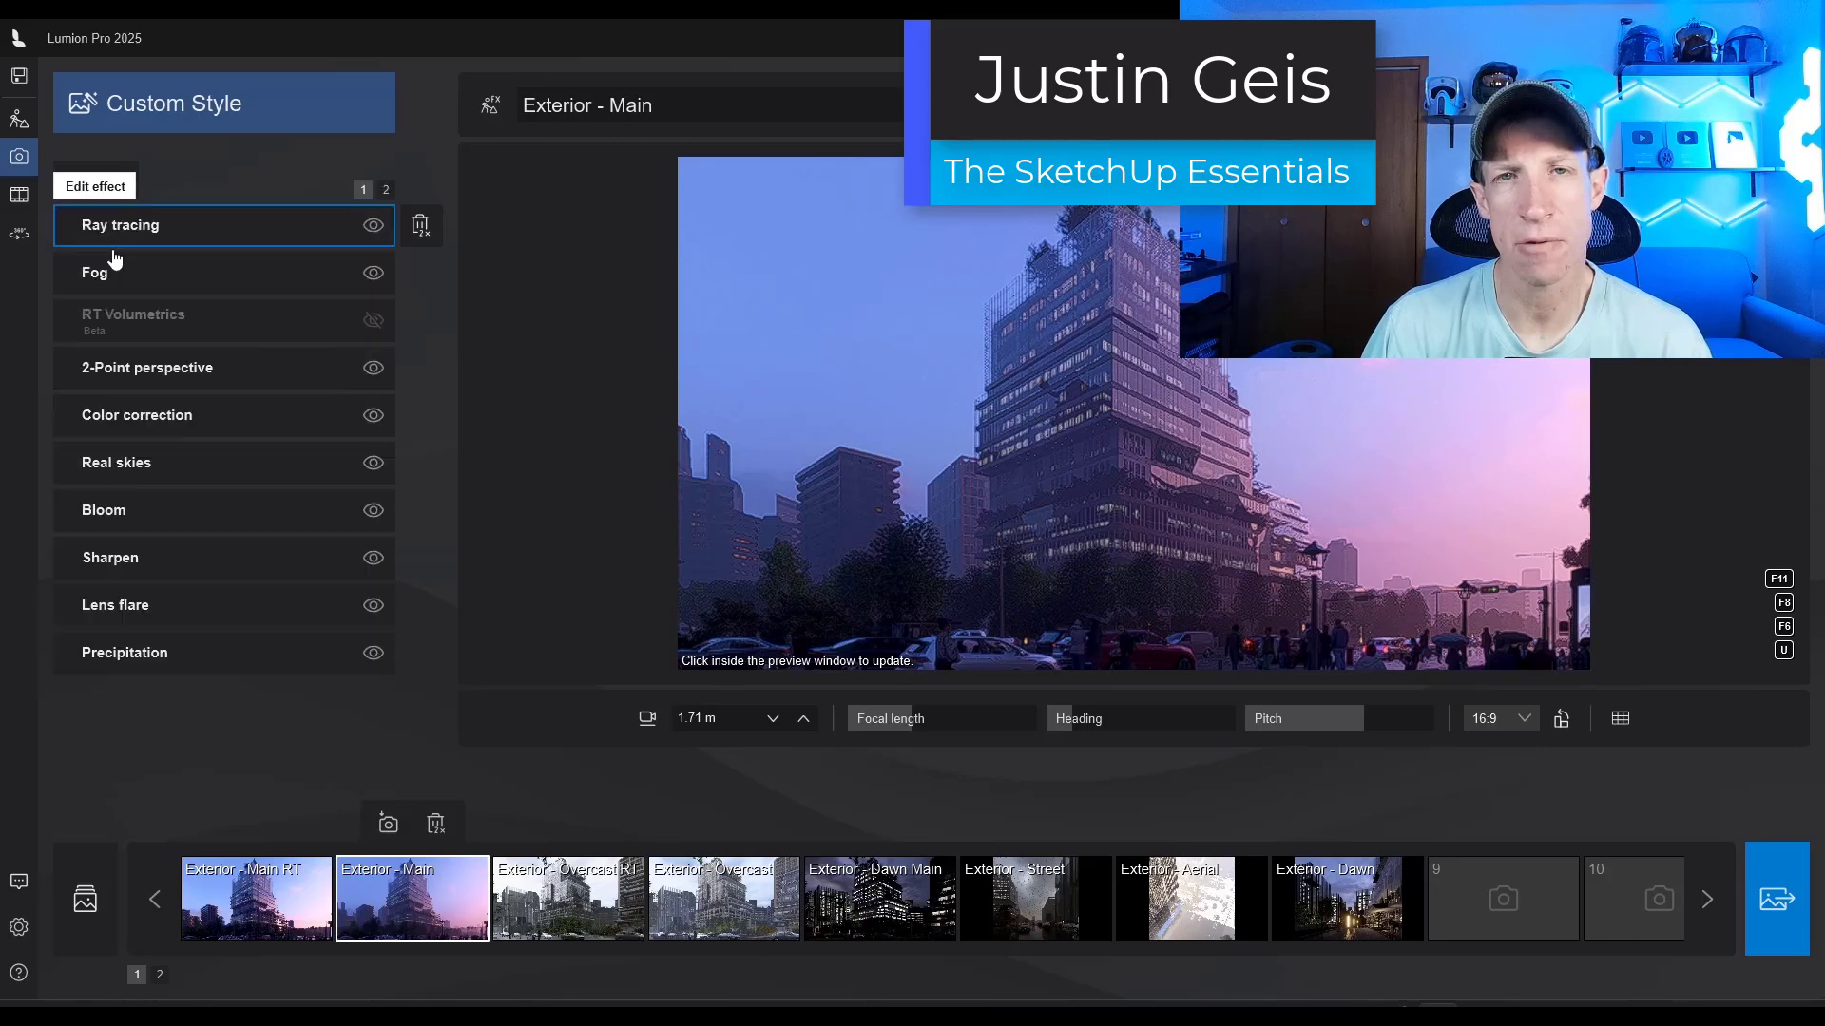
pyautogui.click(372, 274)
pyautogui.click(374, 321)
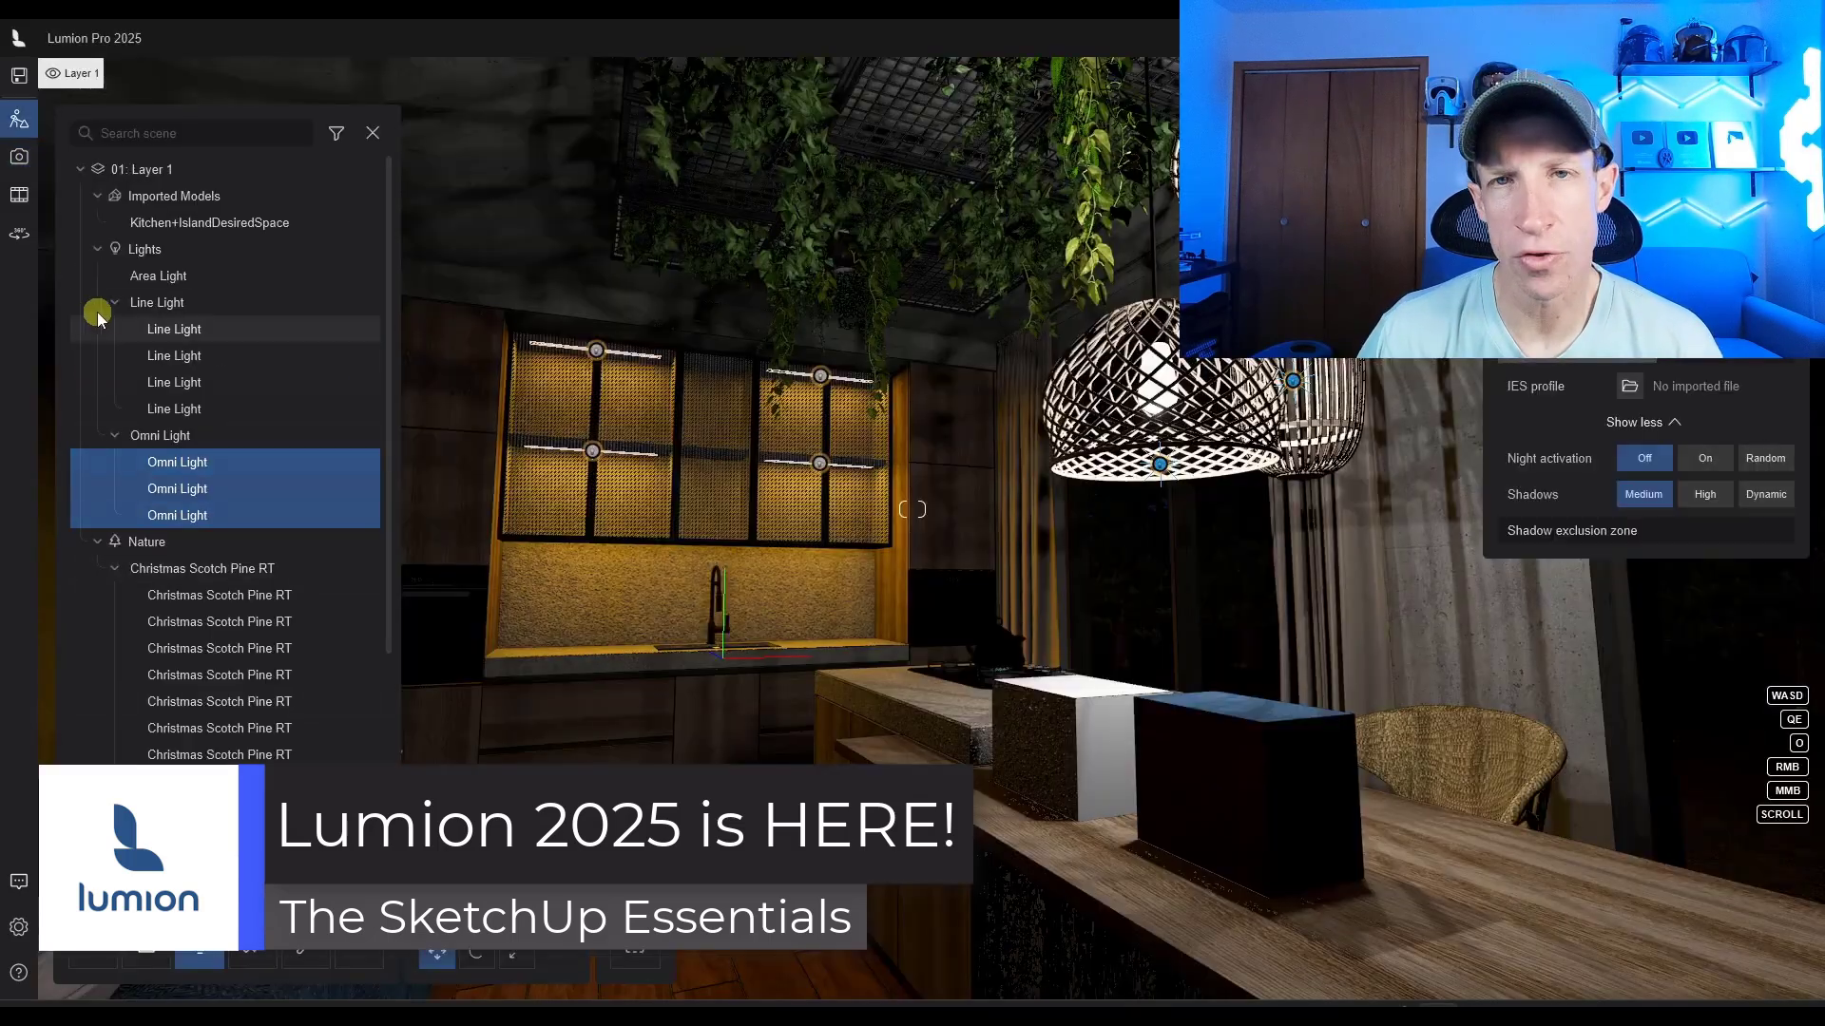
pyautogui.click(174, 330)
pyautogui.click(178, 409)
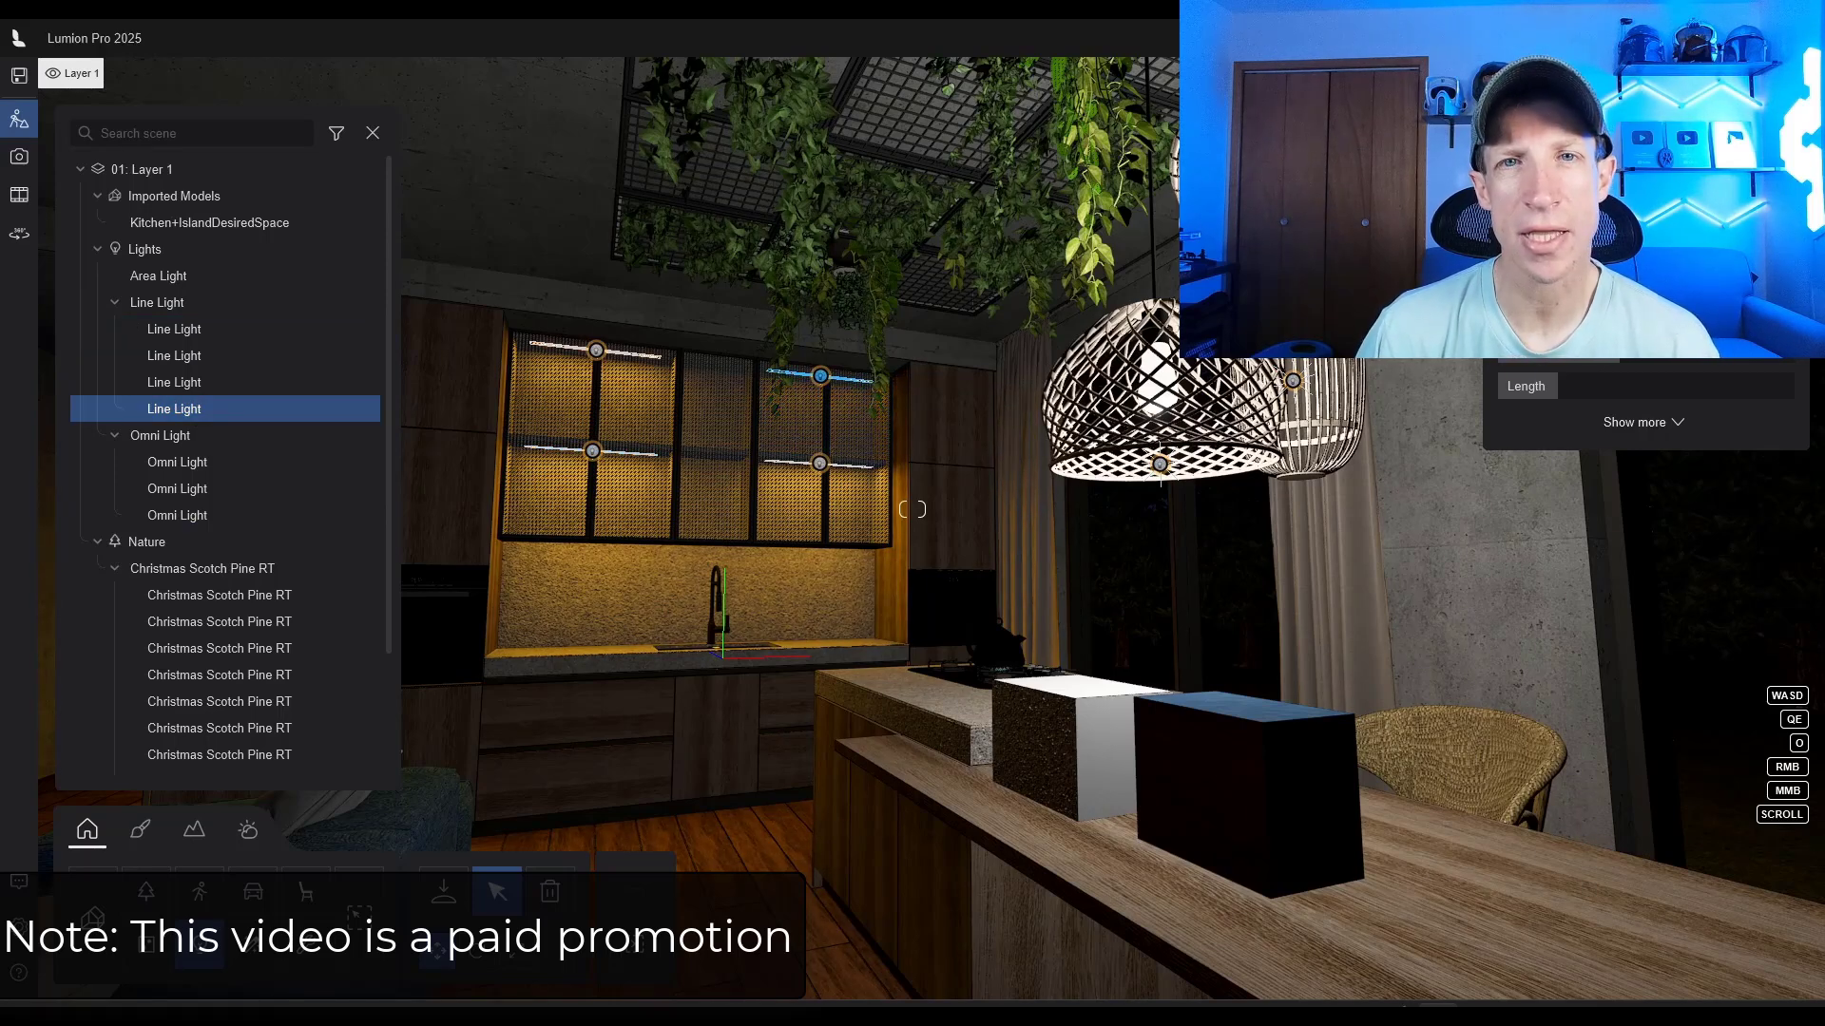
pyautogui.click(191, 329)
pyautogui.click(160, 302)
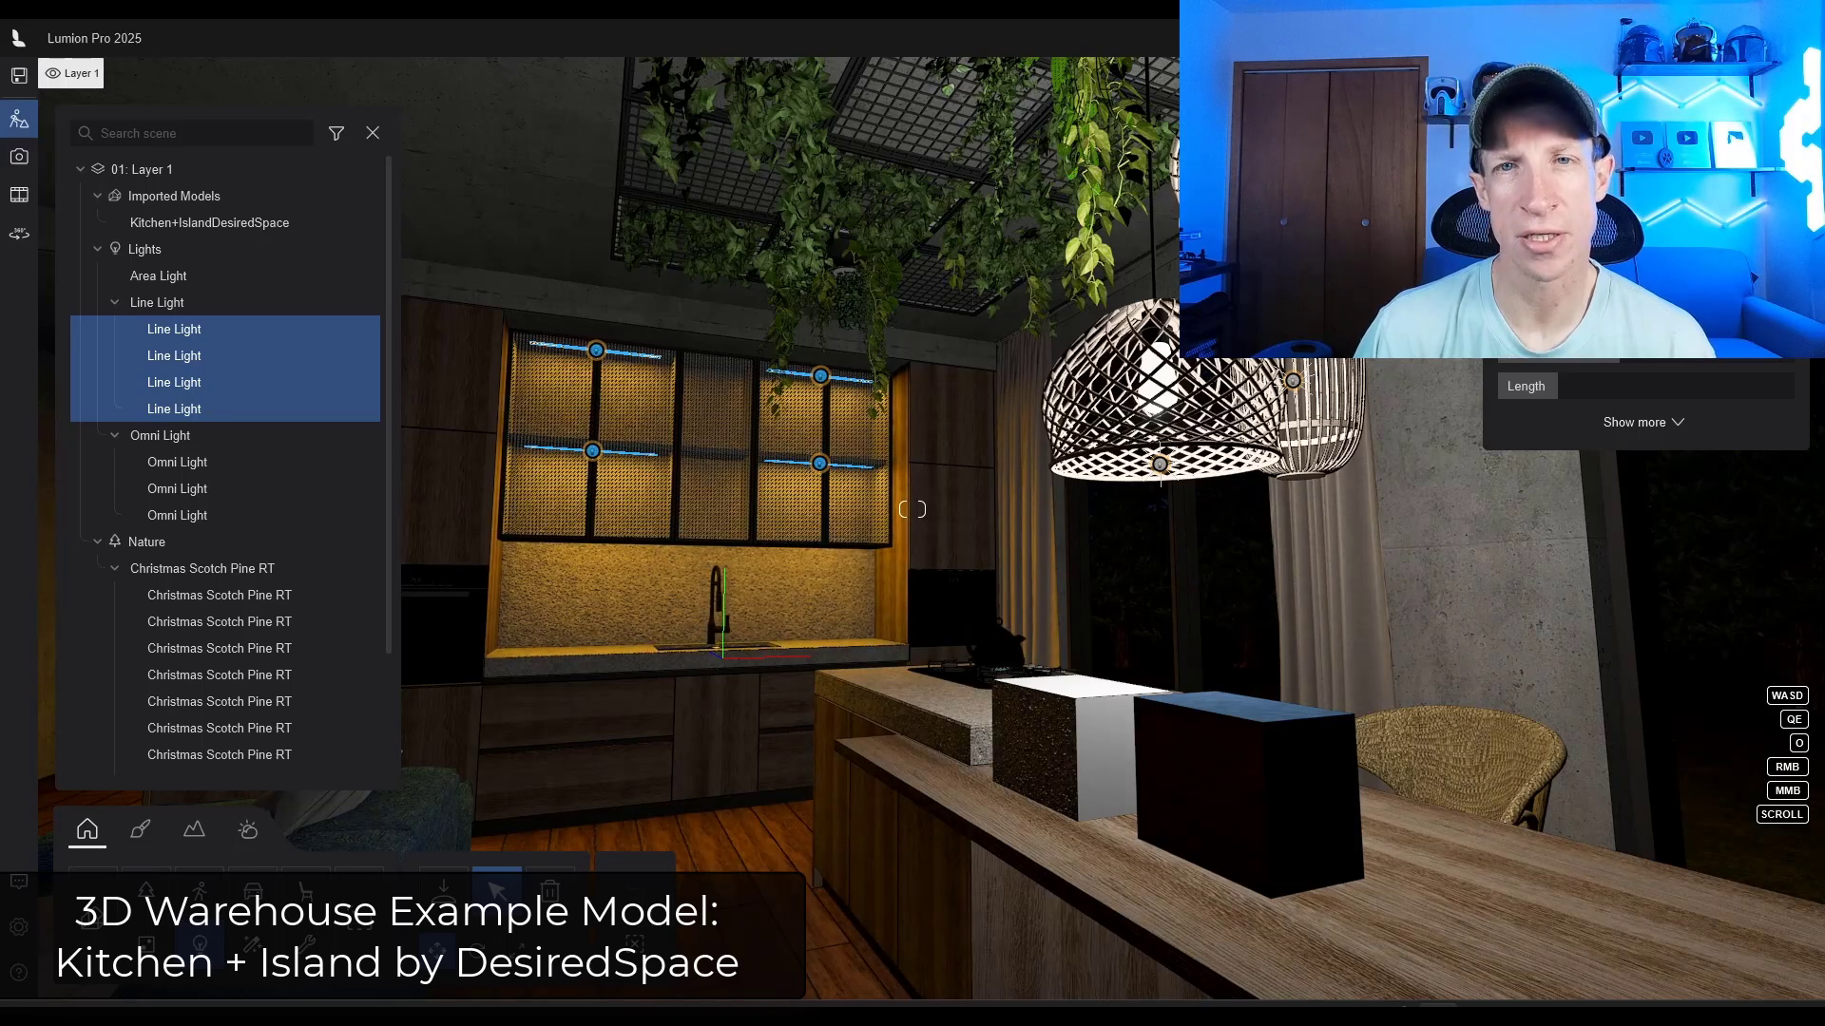
pyautogui.click(162, 435)
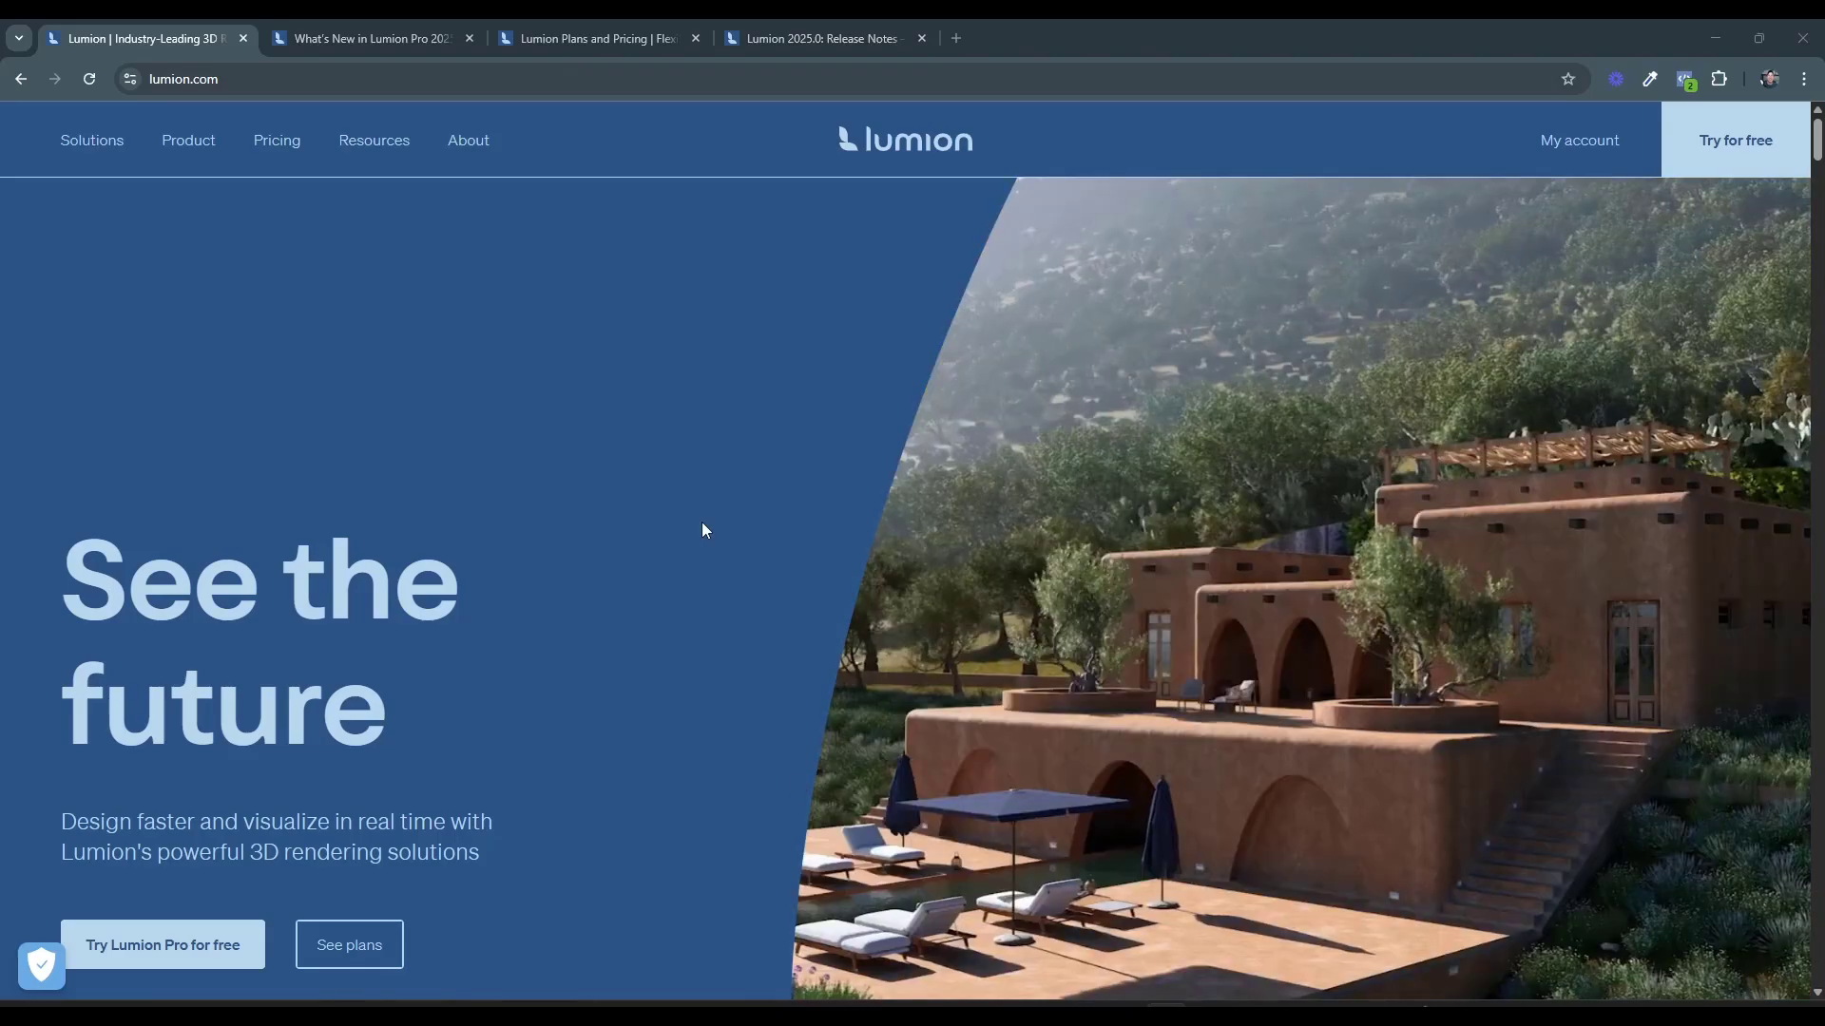
# Show the Lumion Plans and Pricing page scrolled to the View, Pro and Studio price cards
pyautogui.click(585, 39)
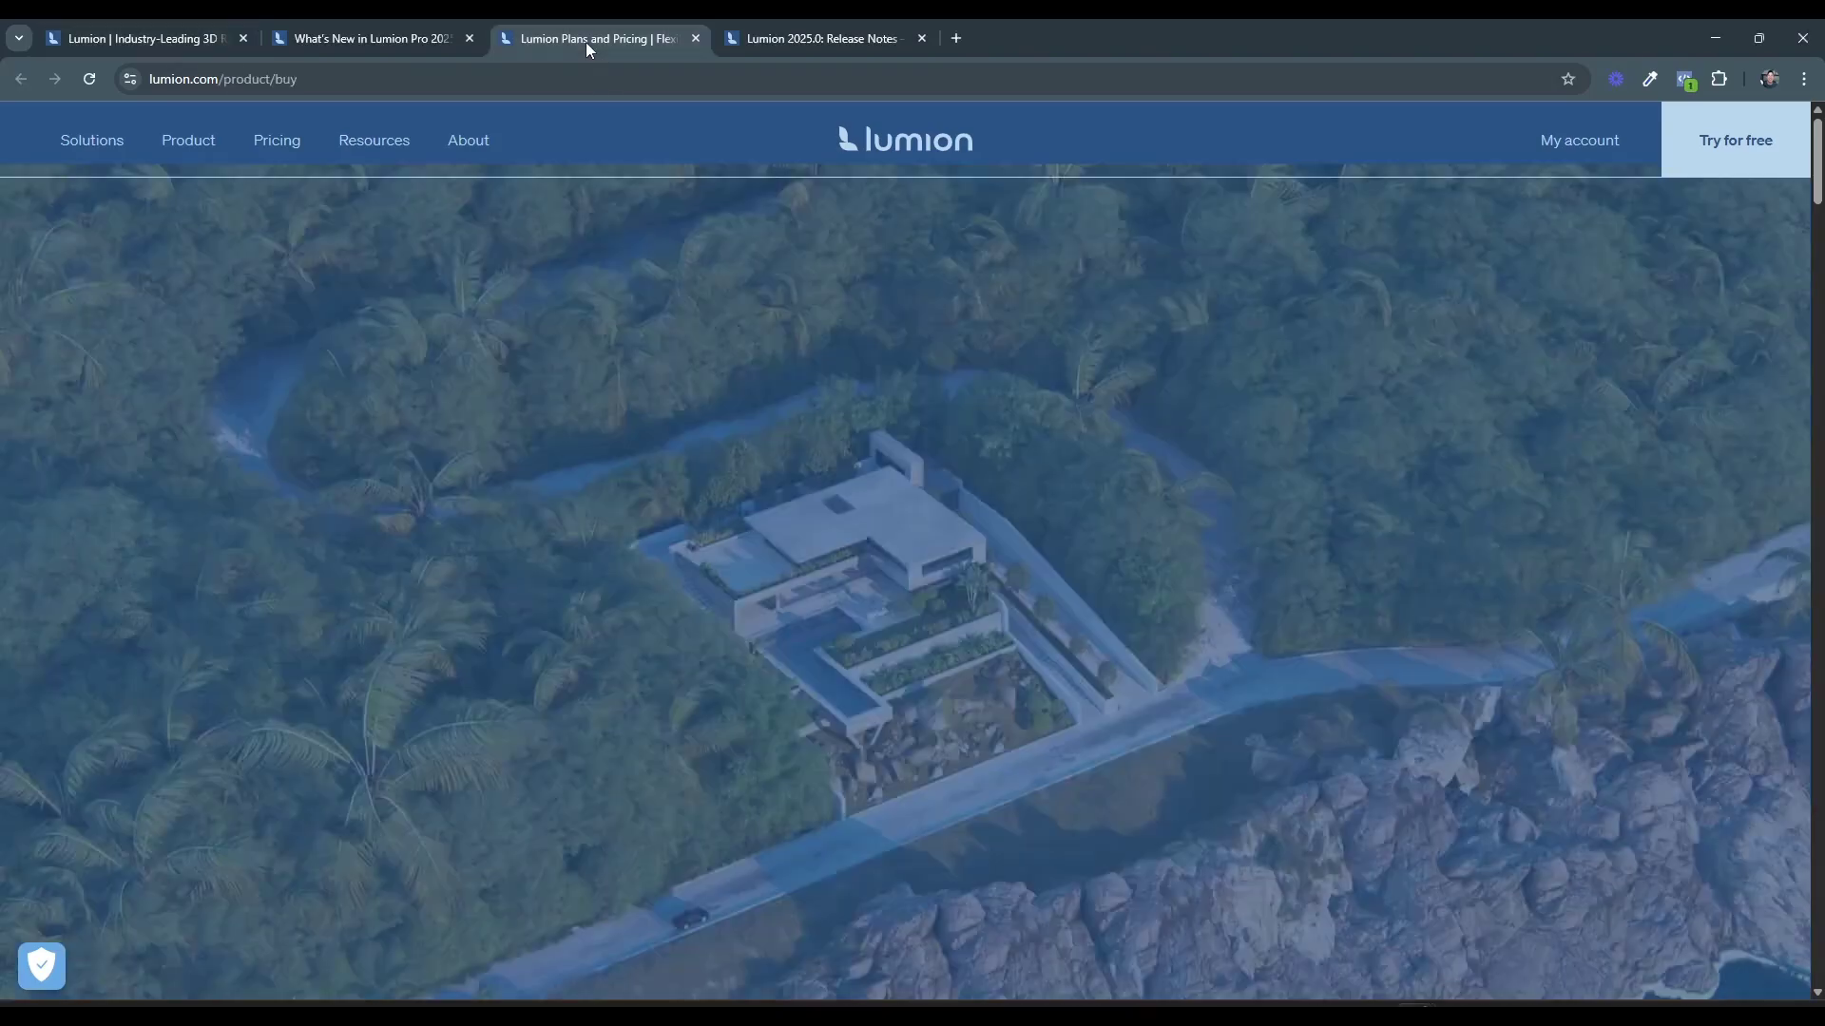
pyautogui.scroll(-12, 568, 615)
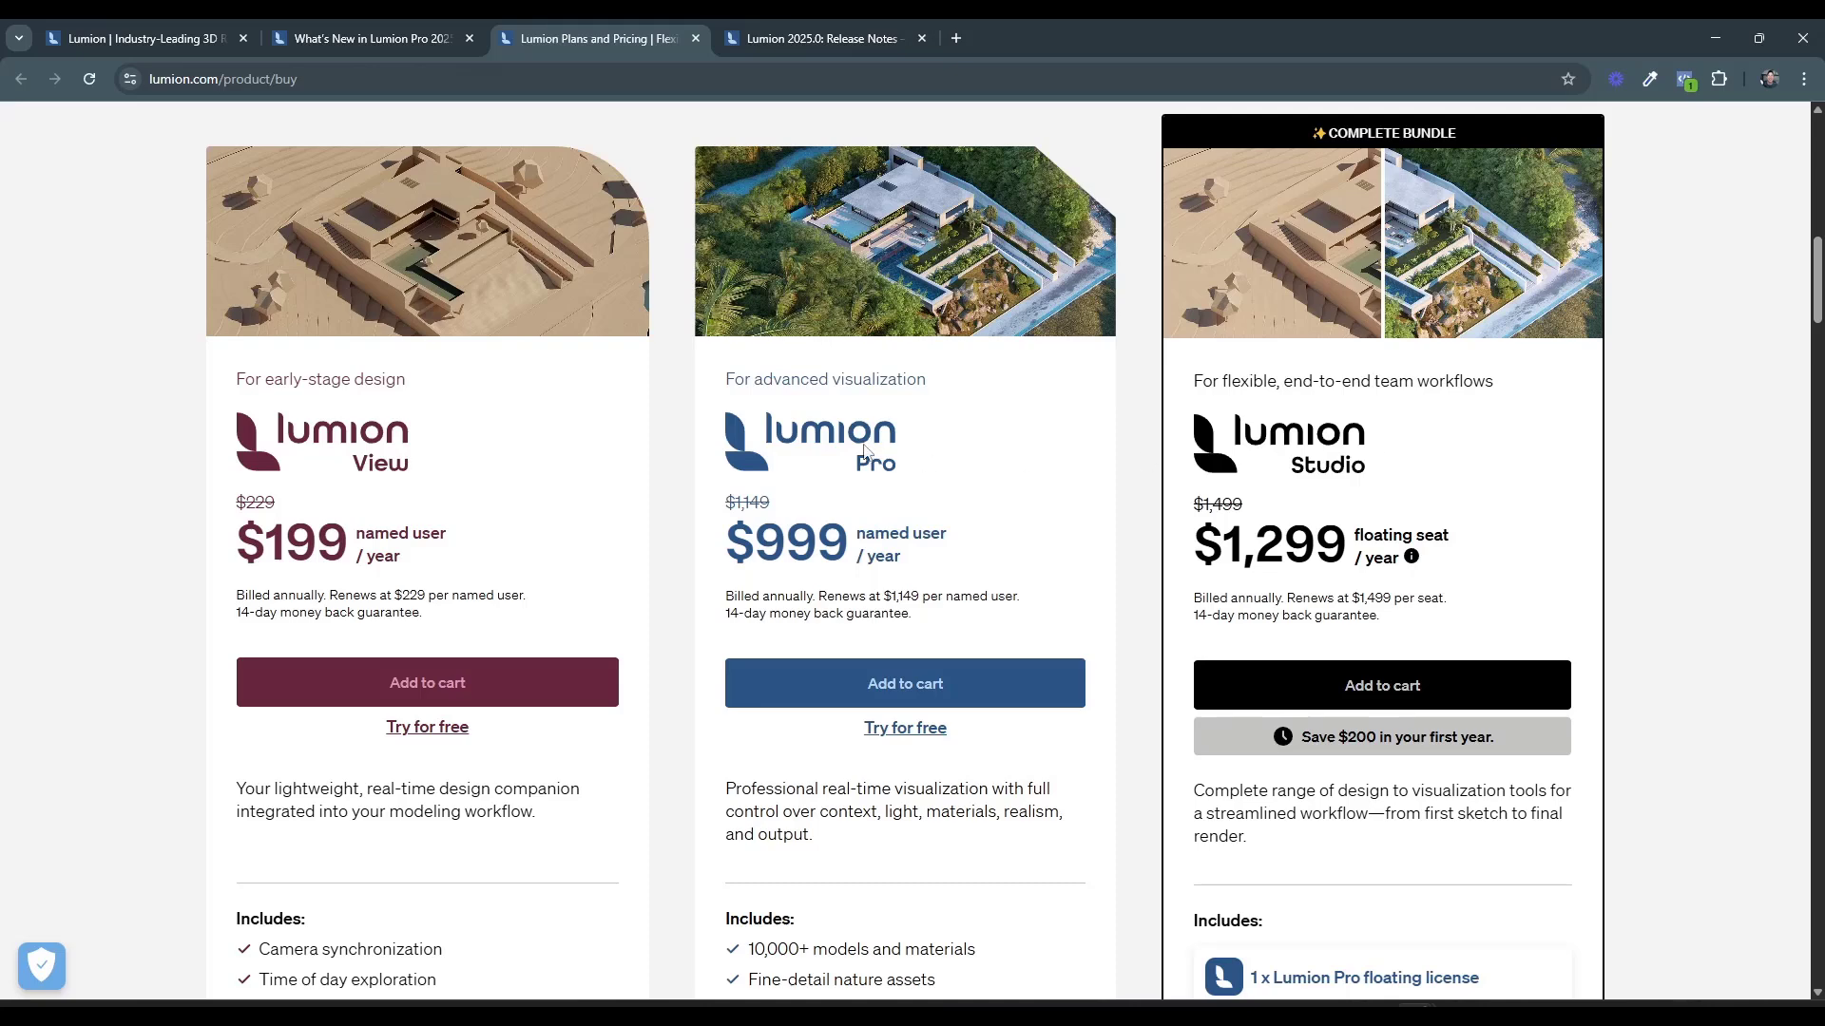
pyautogui.scroll(-2, 616, 447)
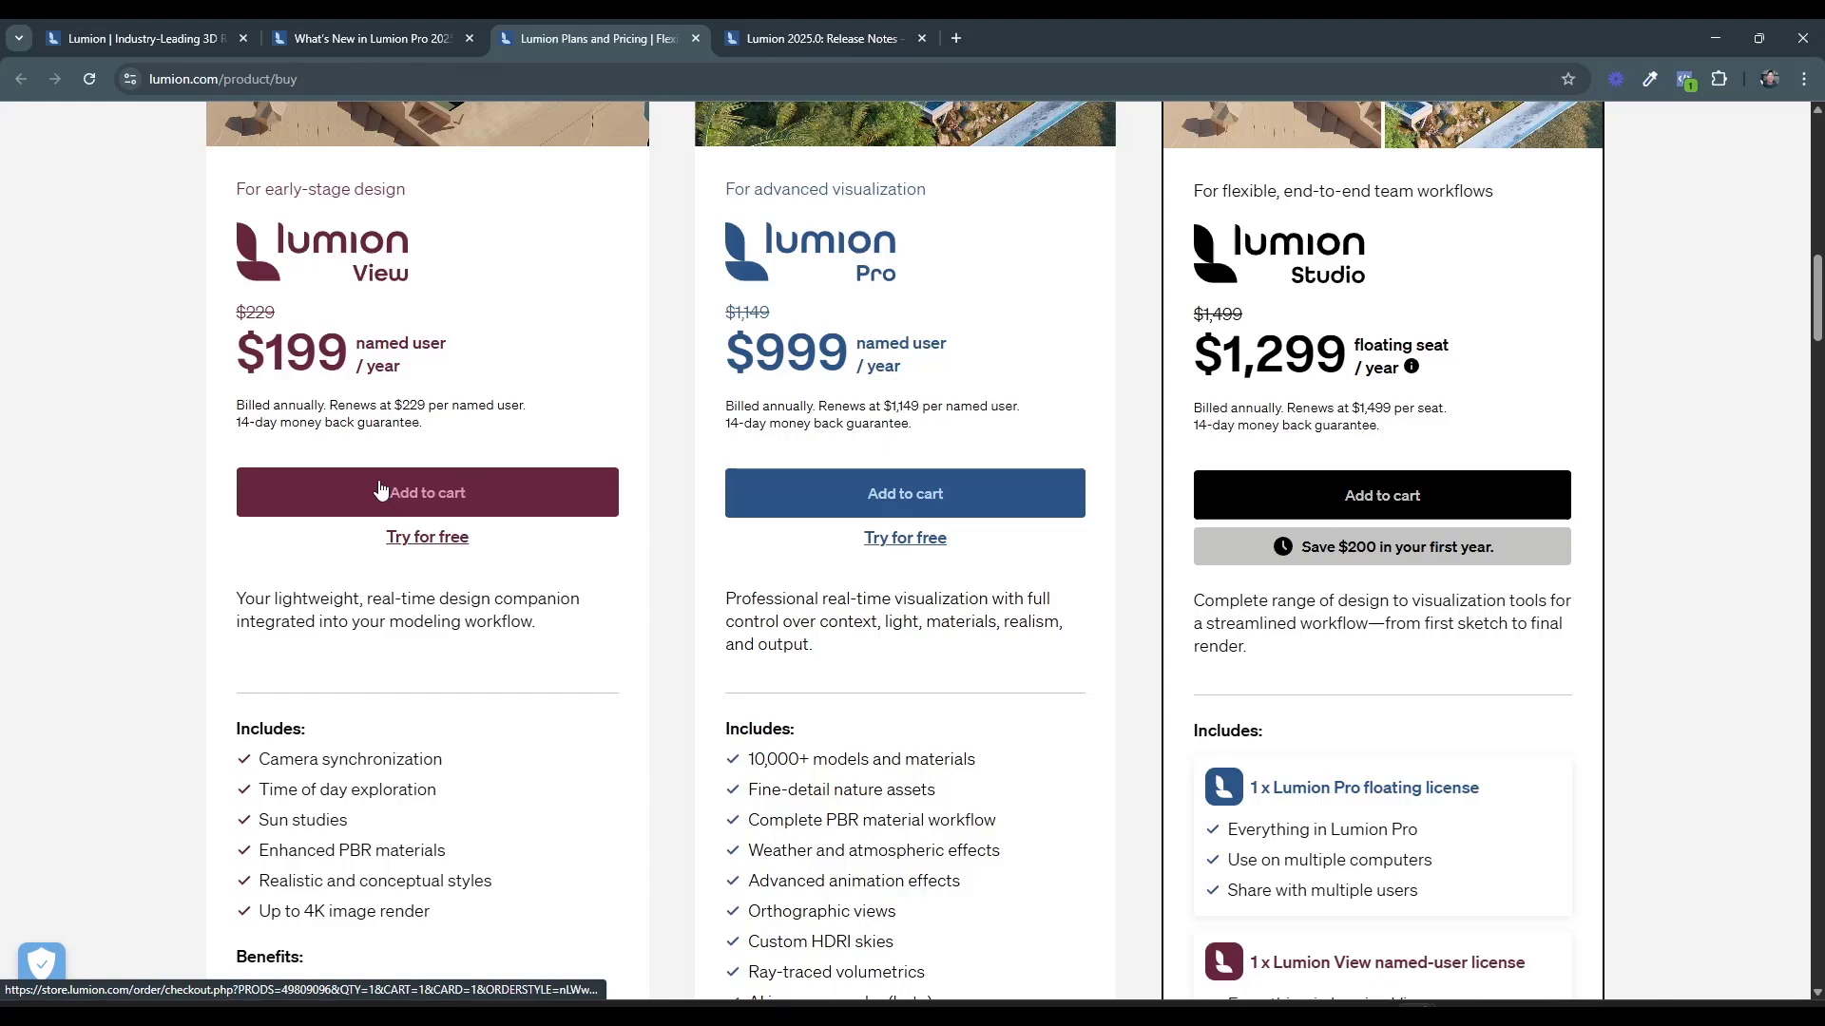
# Calculate 199 ÷ 12 and 229 ÷ 12 (16.5833 and 19.0833) in Calculator
pyautogui.hotkey('alt', 'Tab')
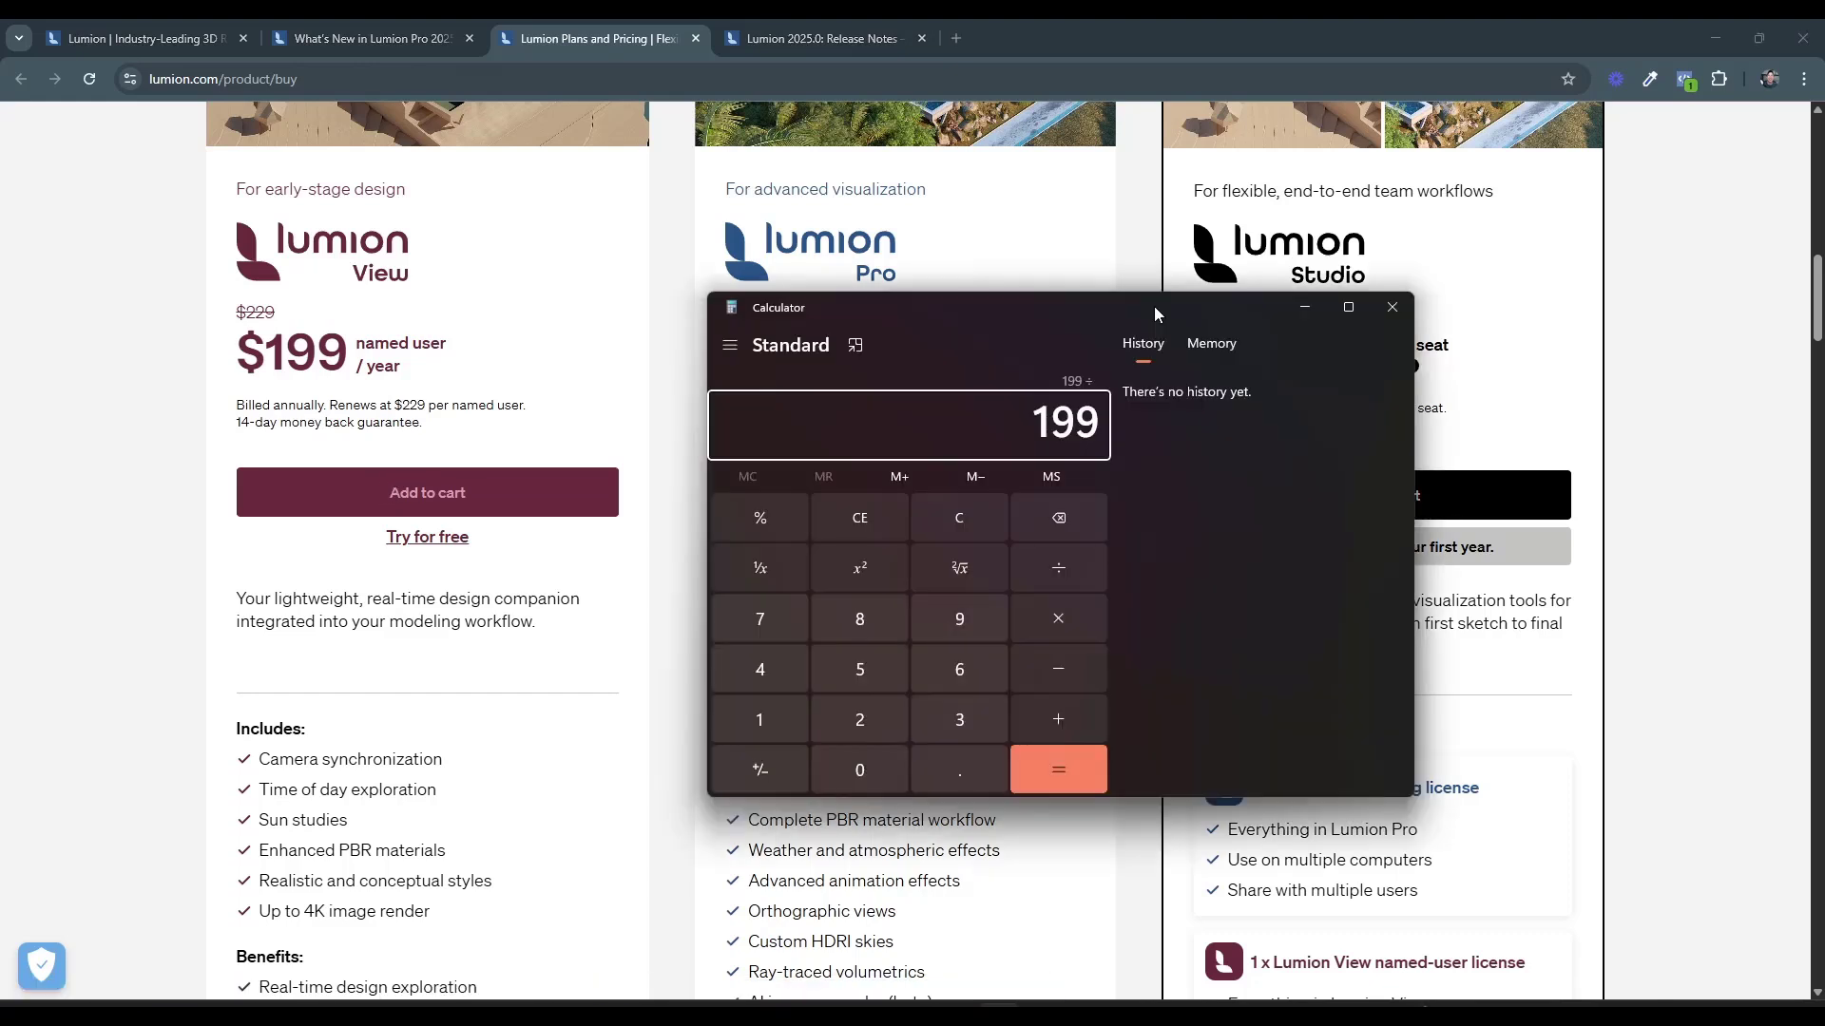
pyautogui.write('12')
pyautogui.press('Return')
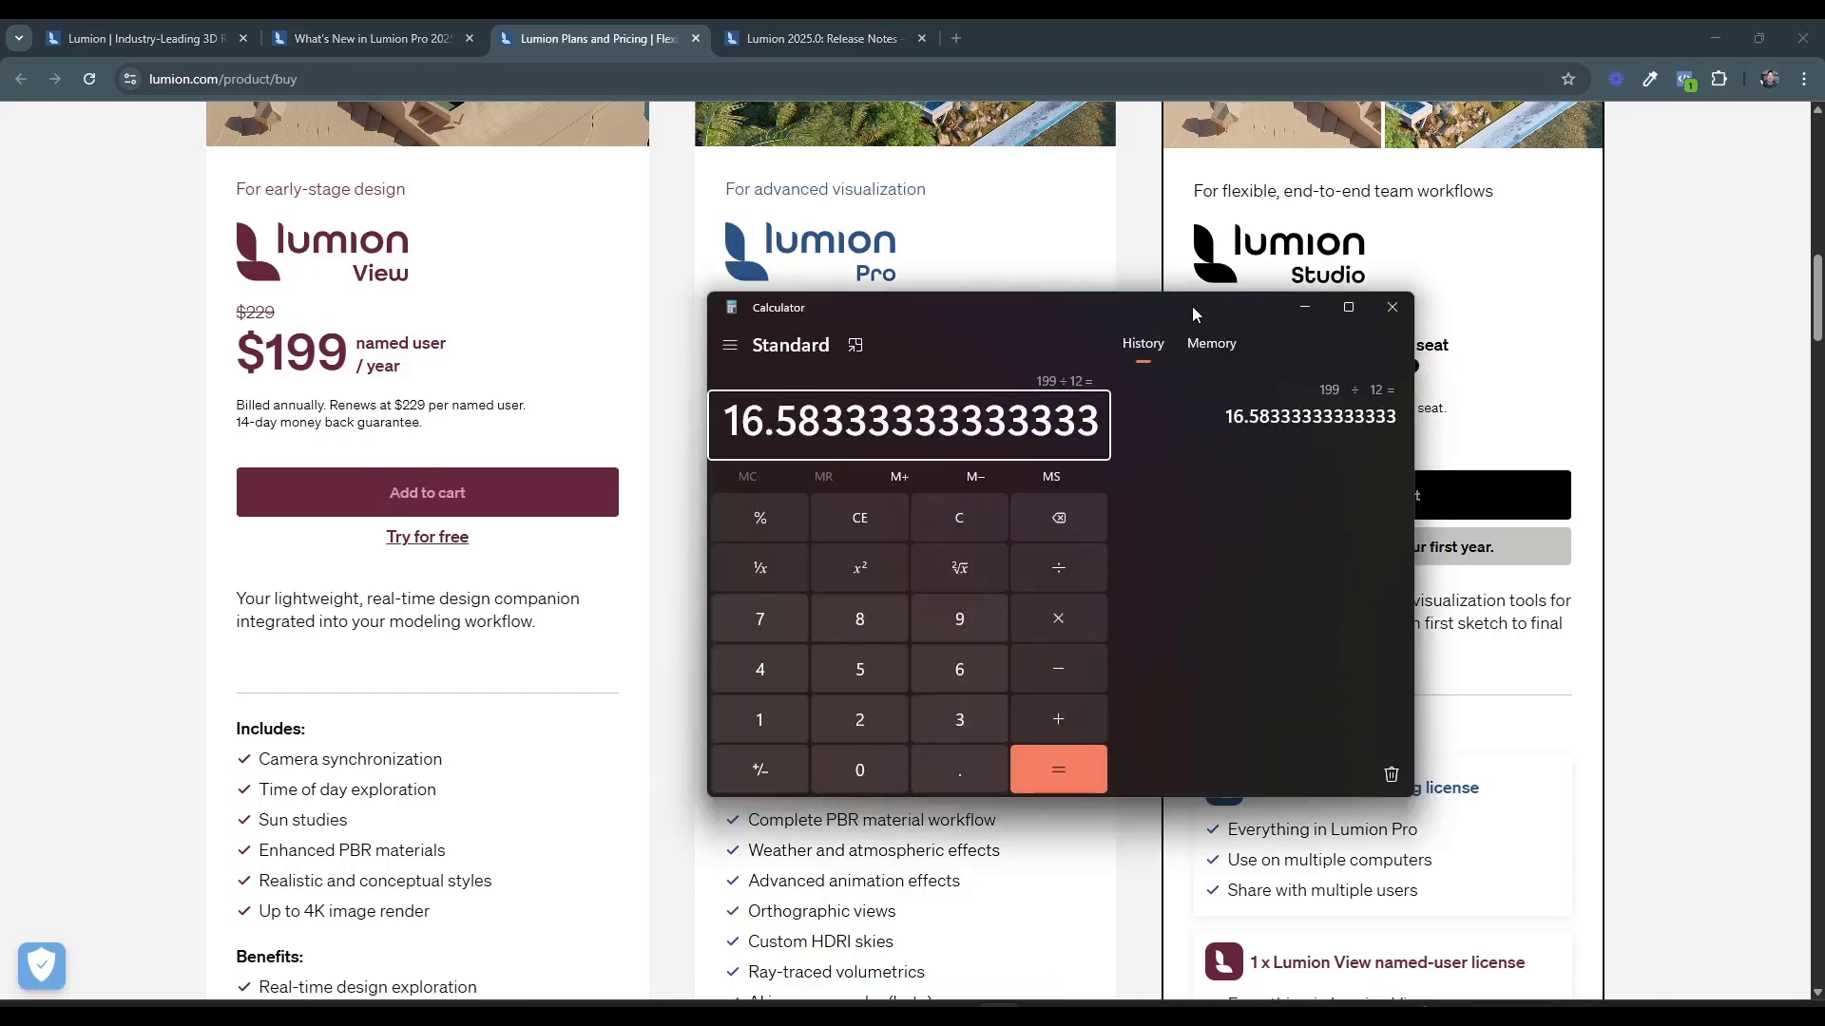
pyautogui.write('229/12')
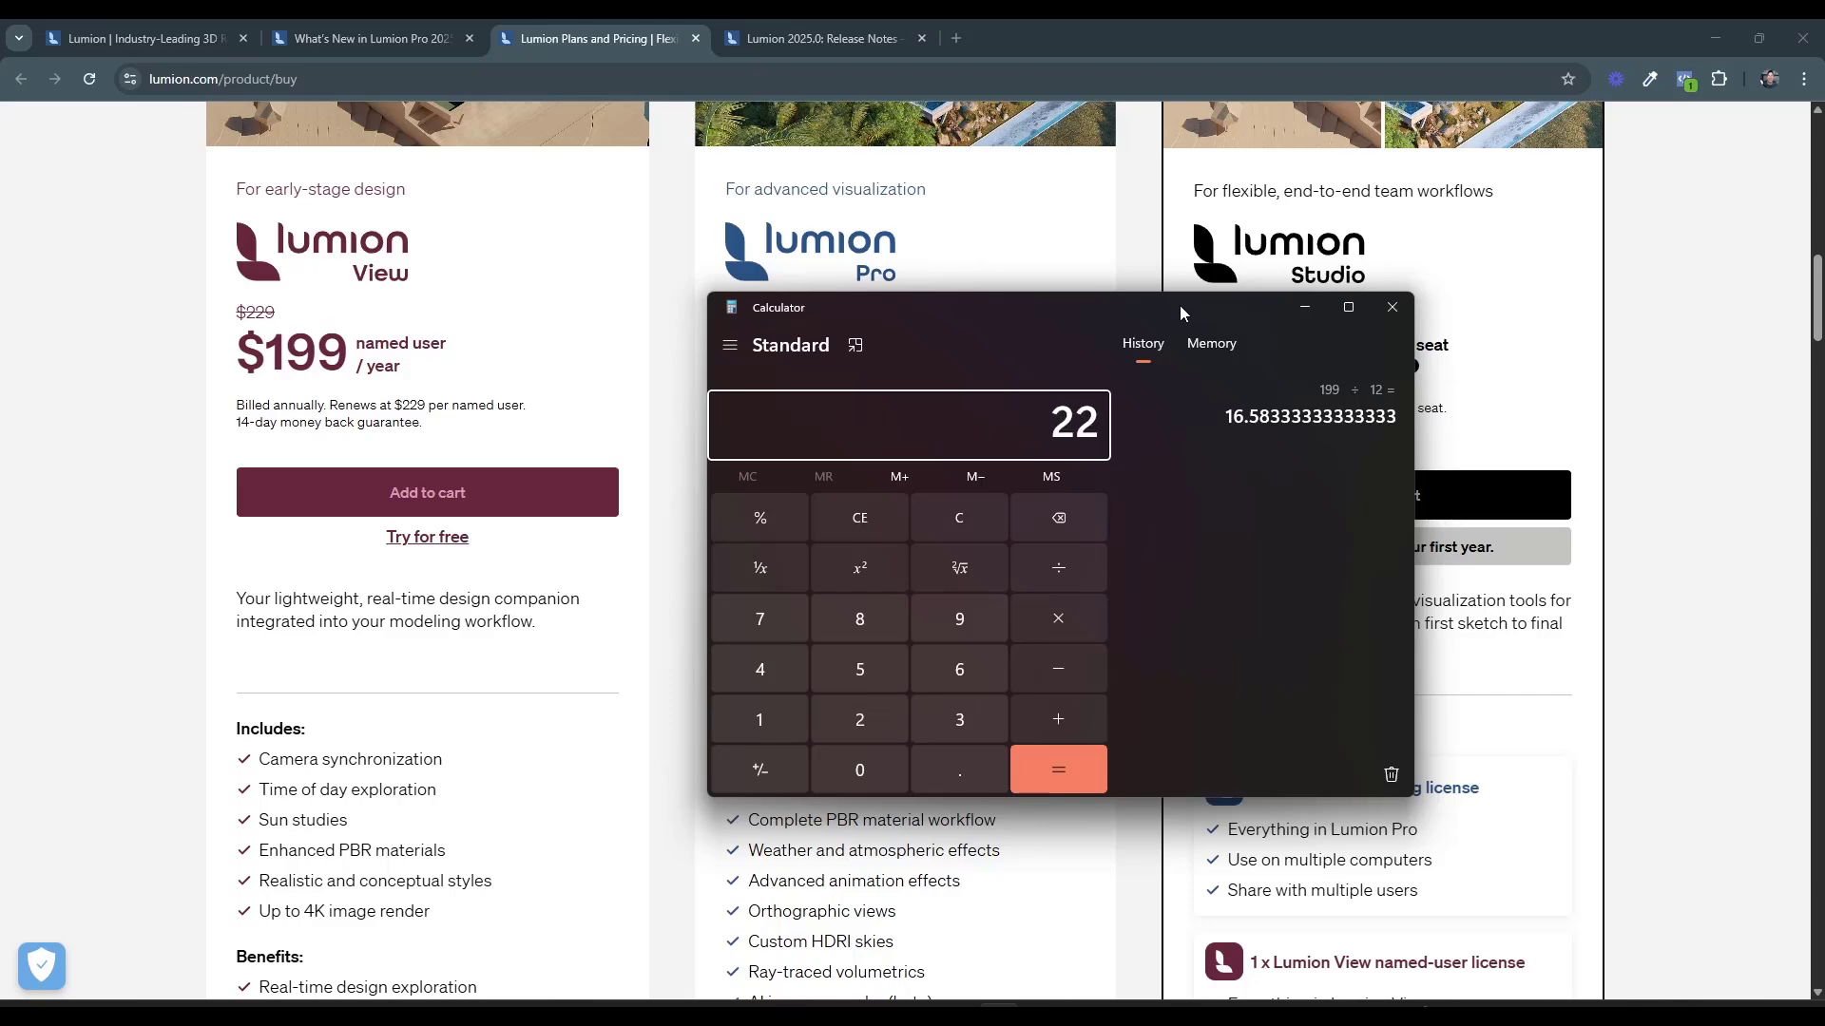
pyautogui.press('Return')
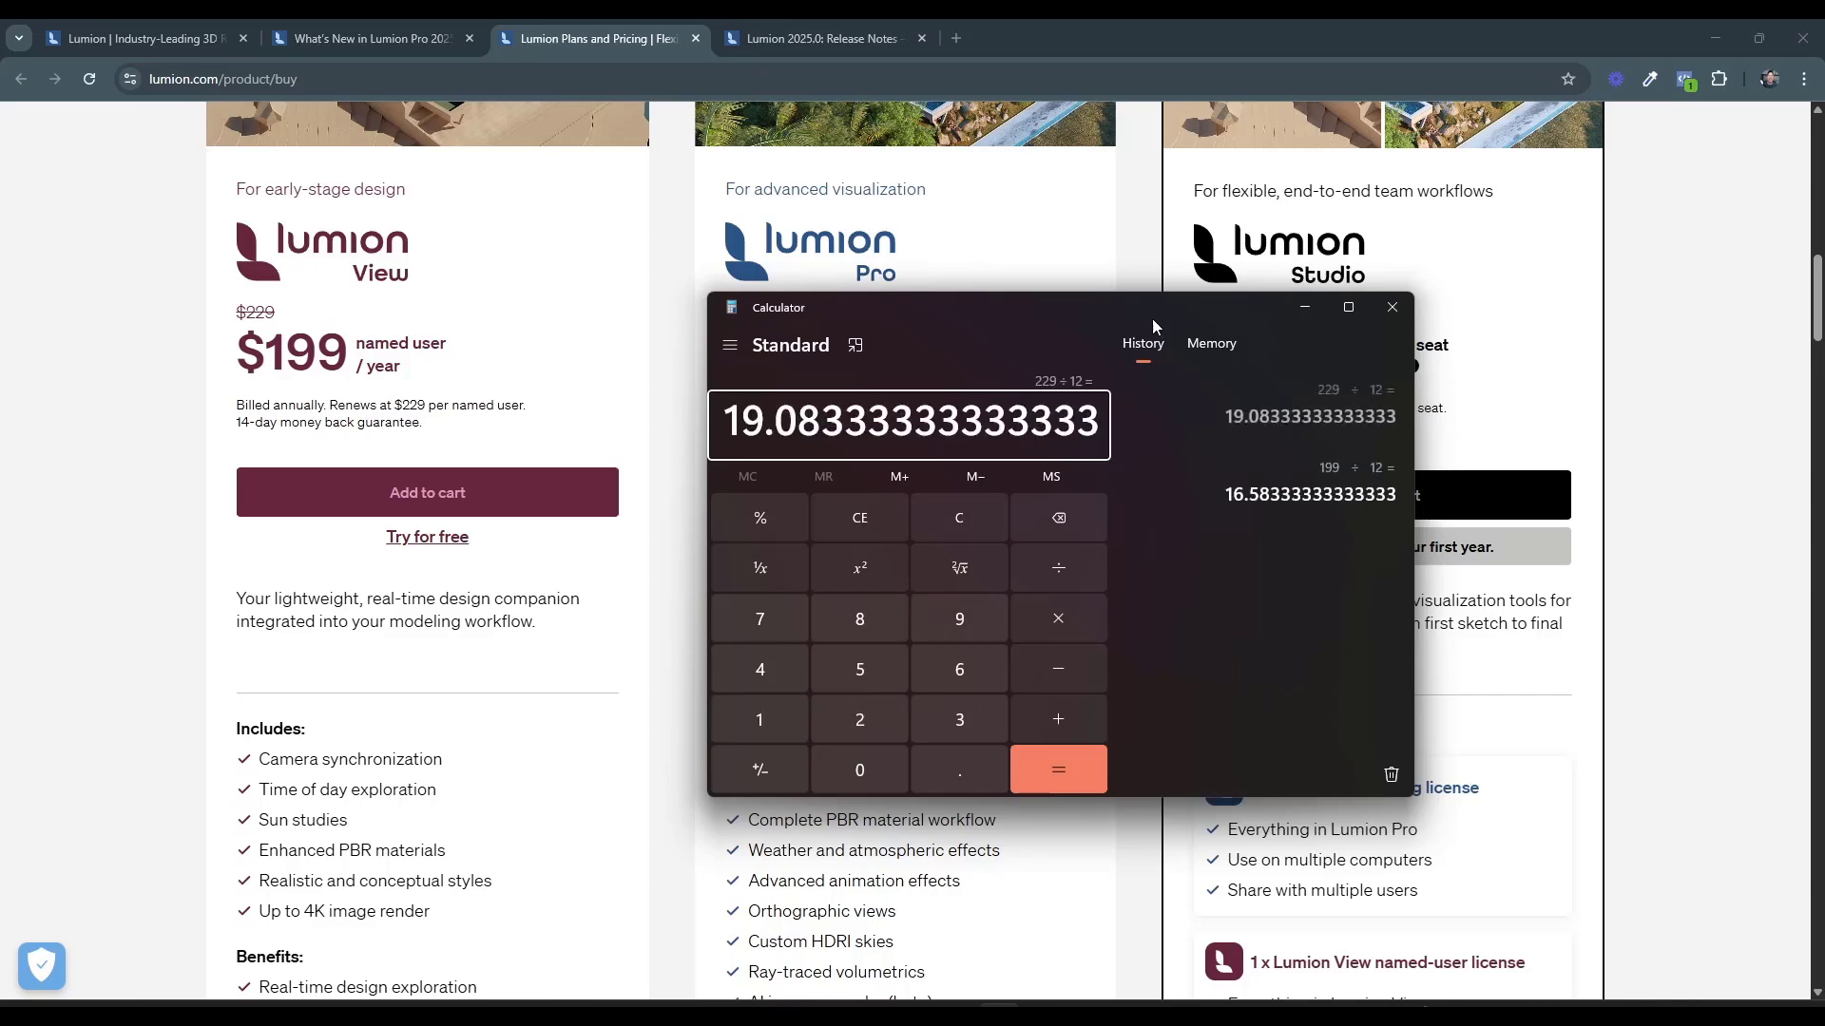
pyautogui.click(1305, 307)
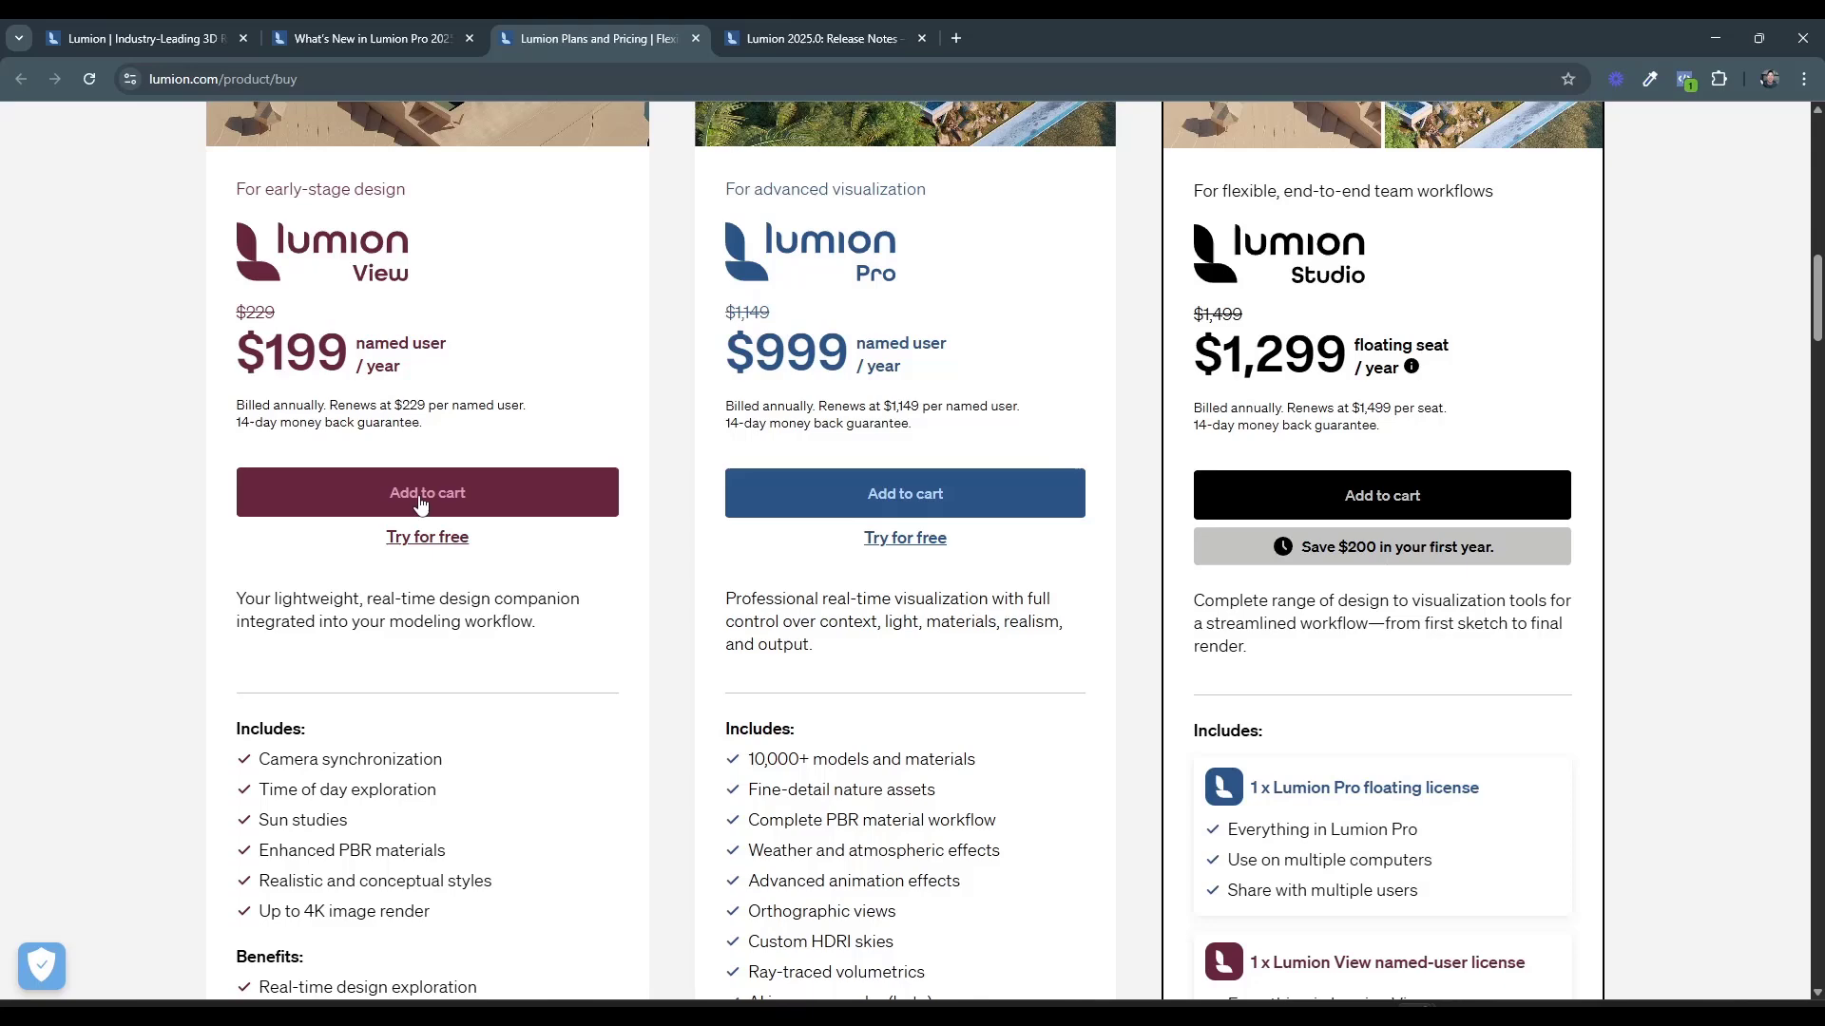
pyautogui.scroll(3, 421, 503)
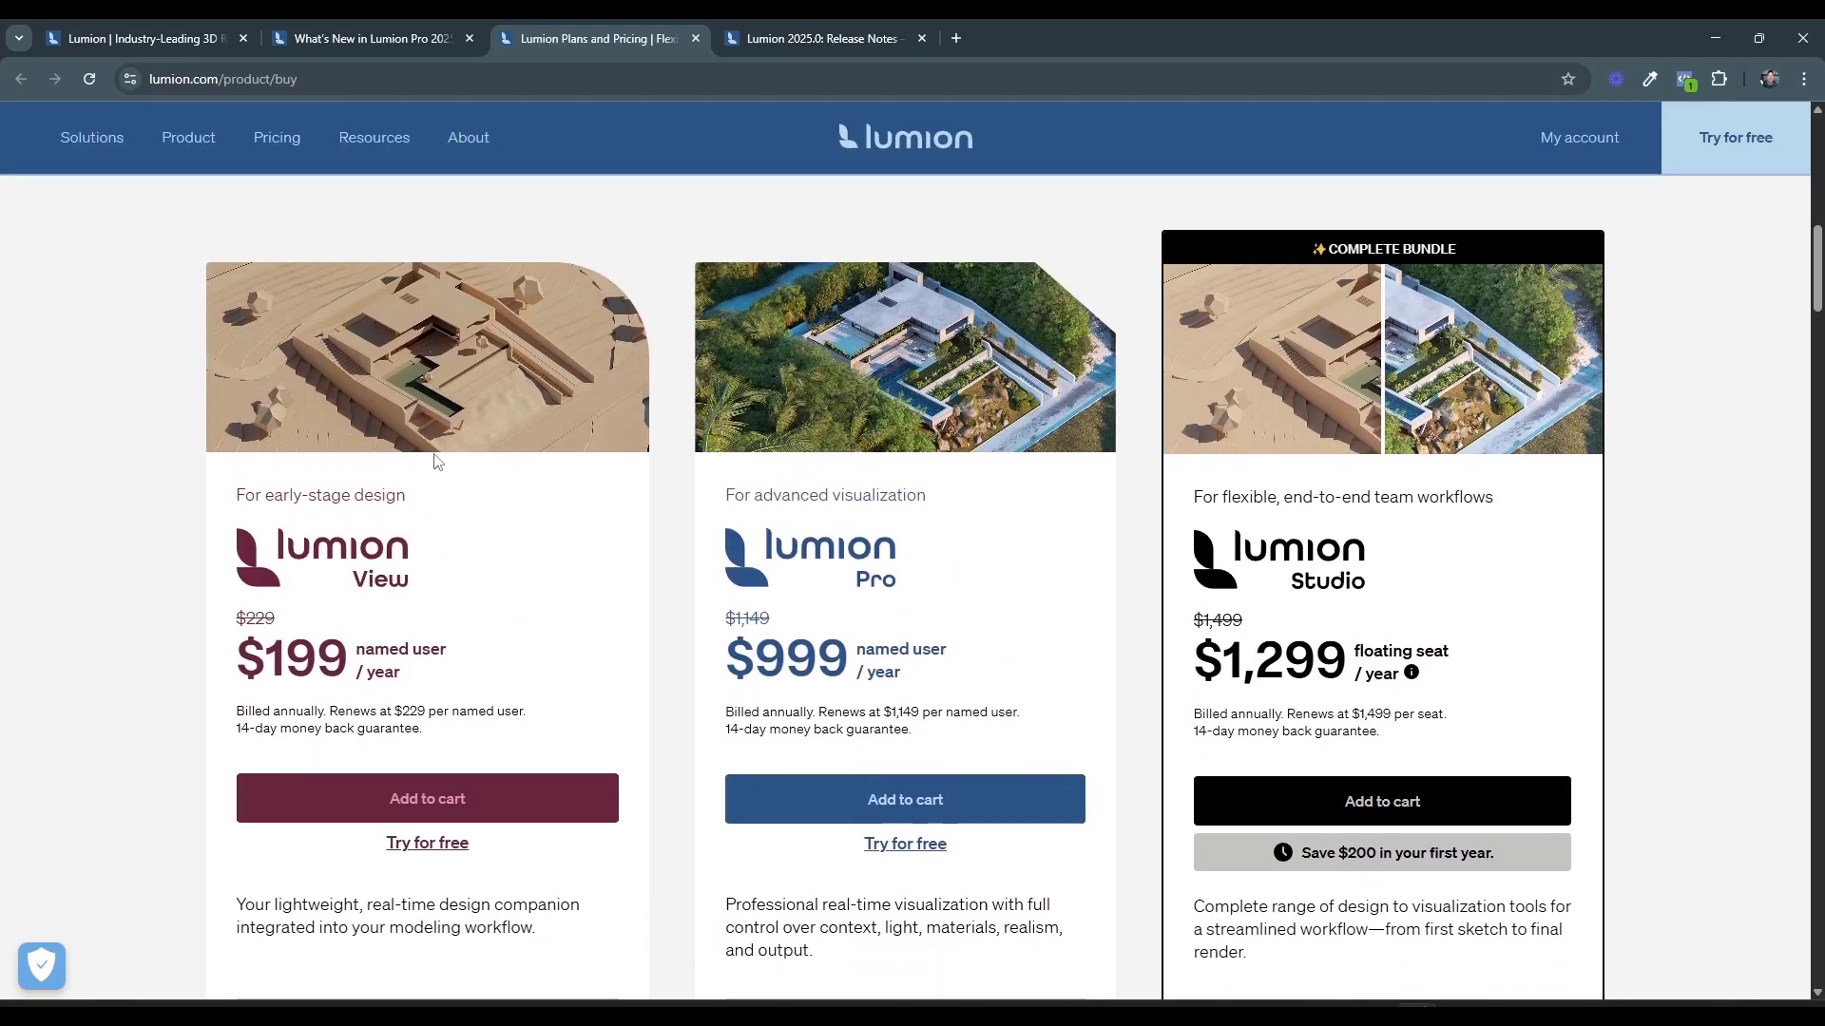
pyautogui.scroll(-1, 442, 456)
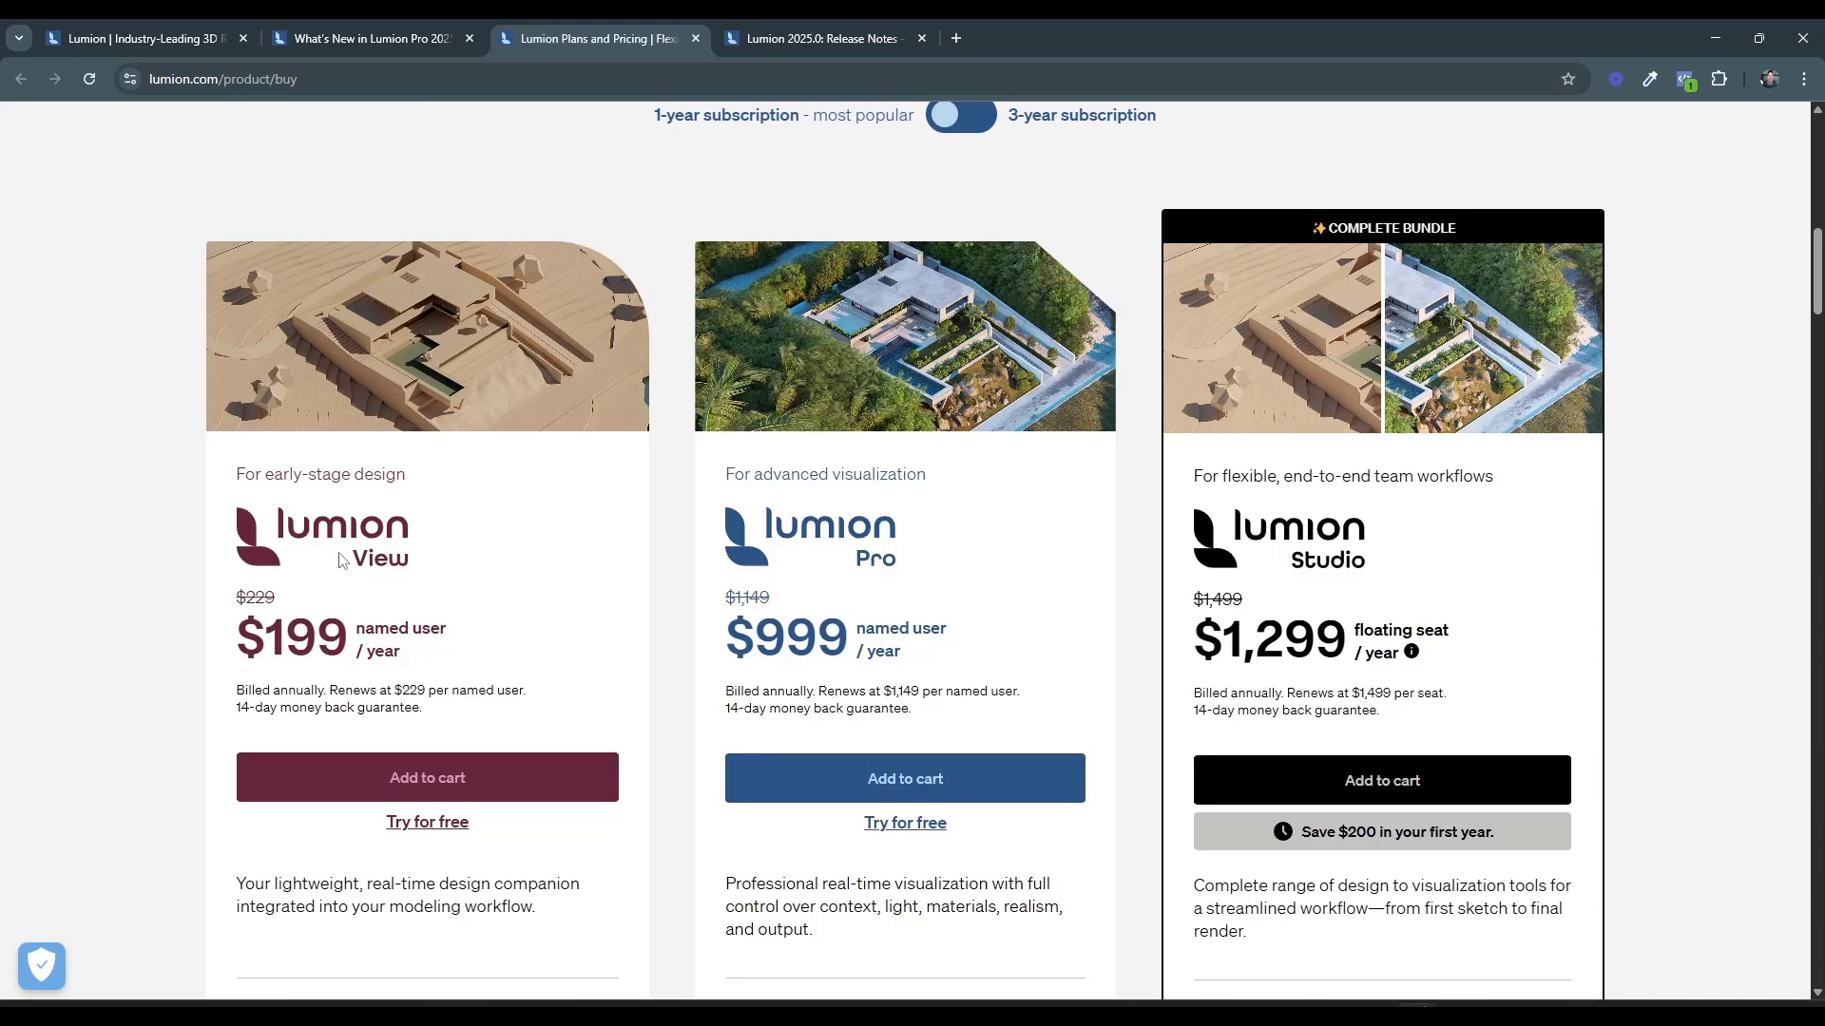
pyautogui.scroll(-1, 351, 558)
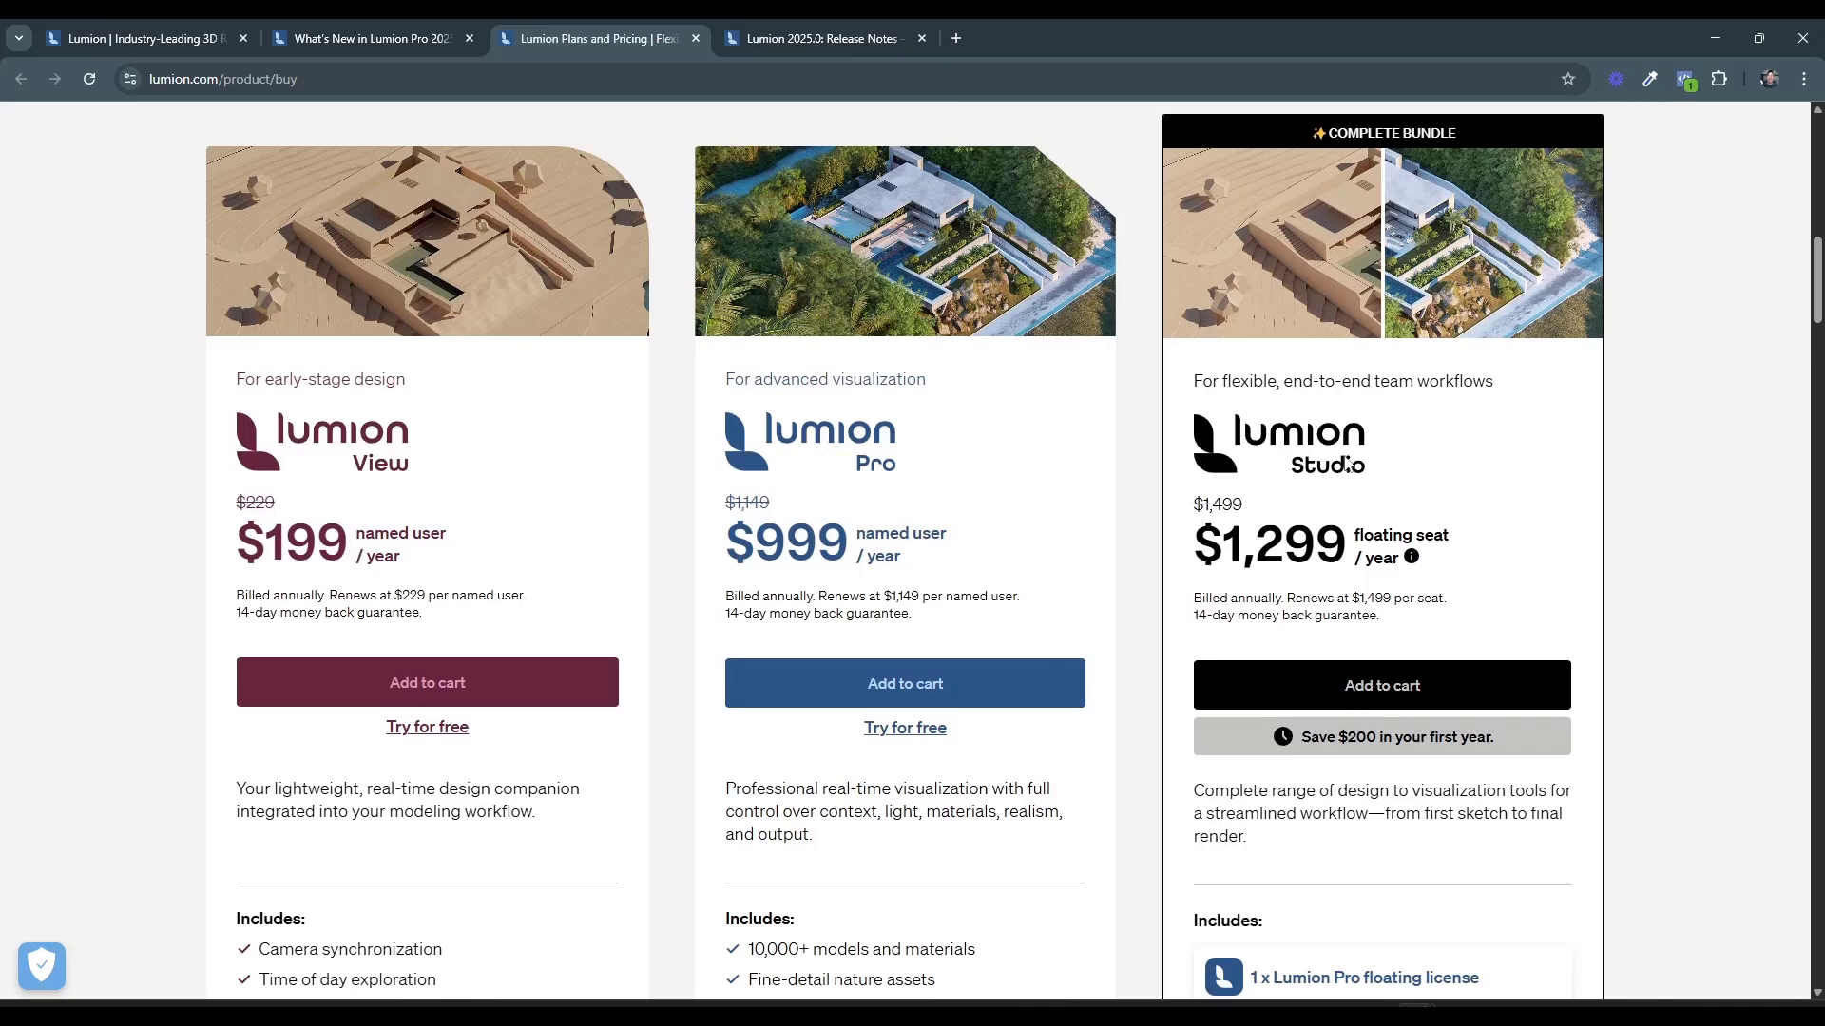
pyautogui.scroll(-4, 1346, 463)
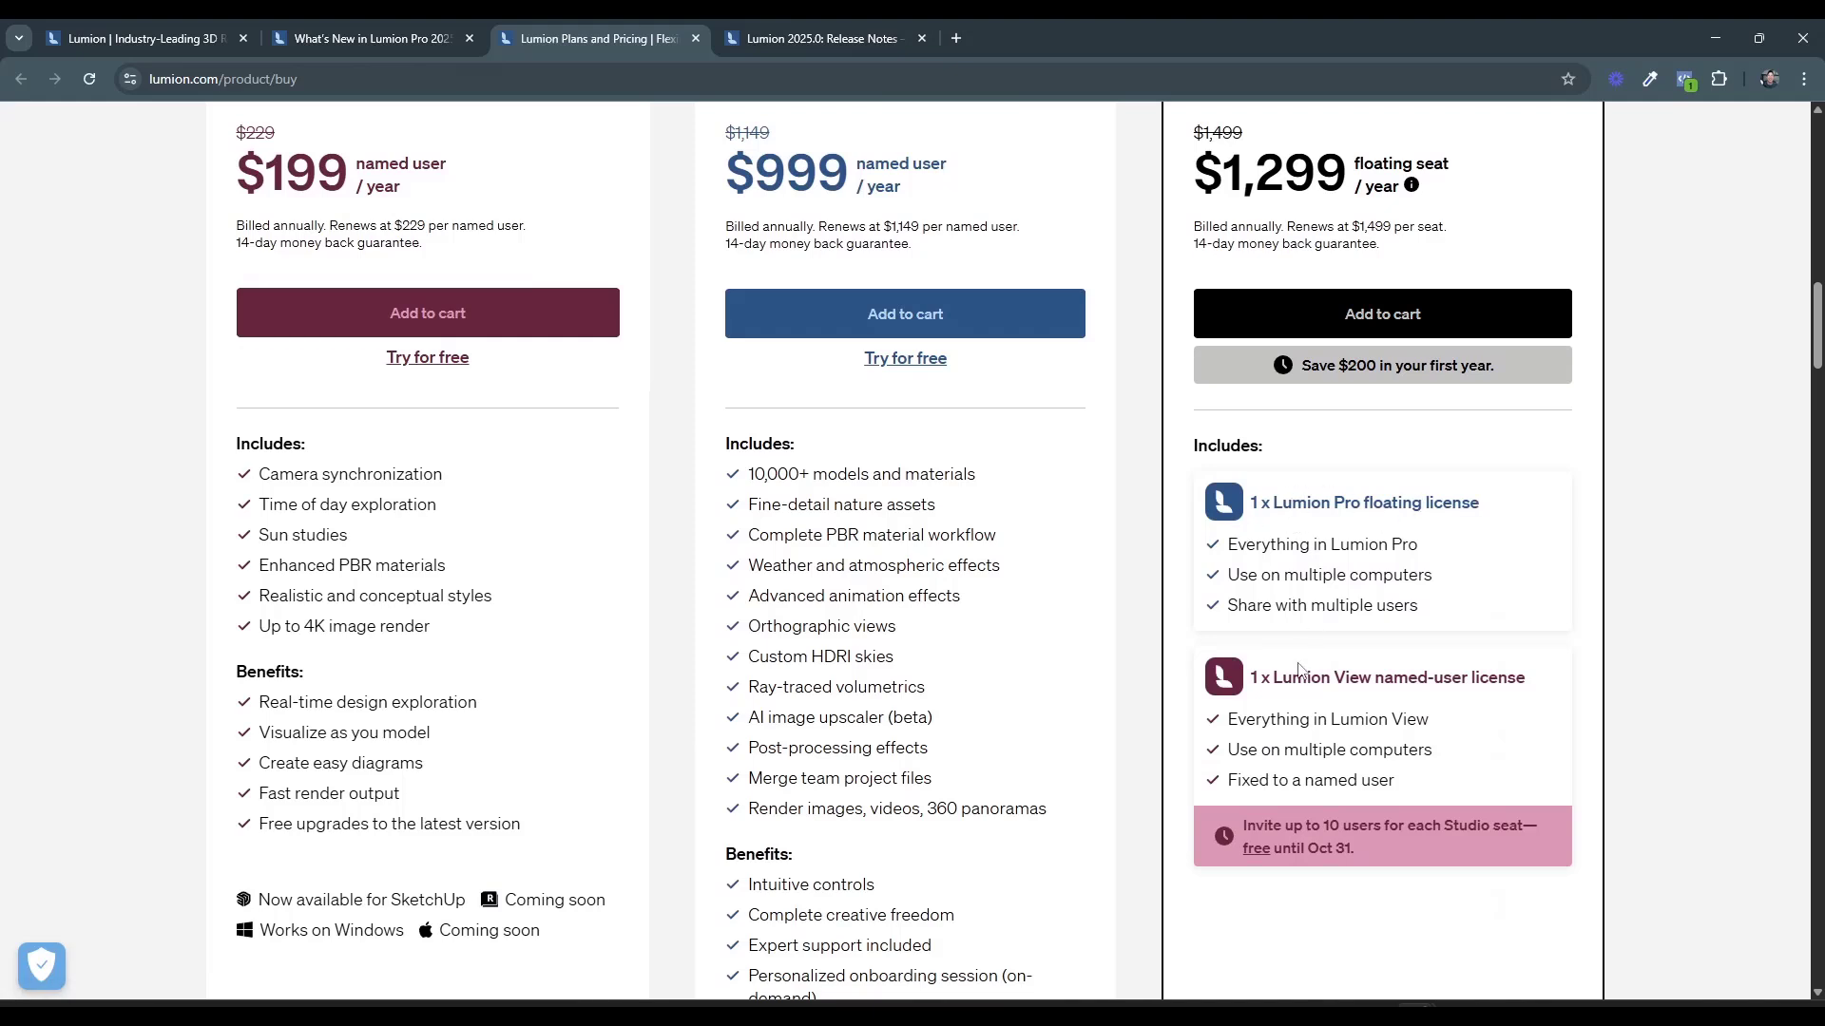
pyautogui.scroll(1, 1025, 401)
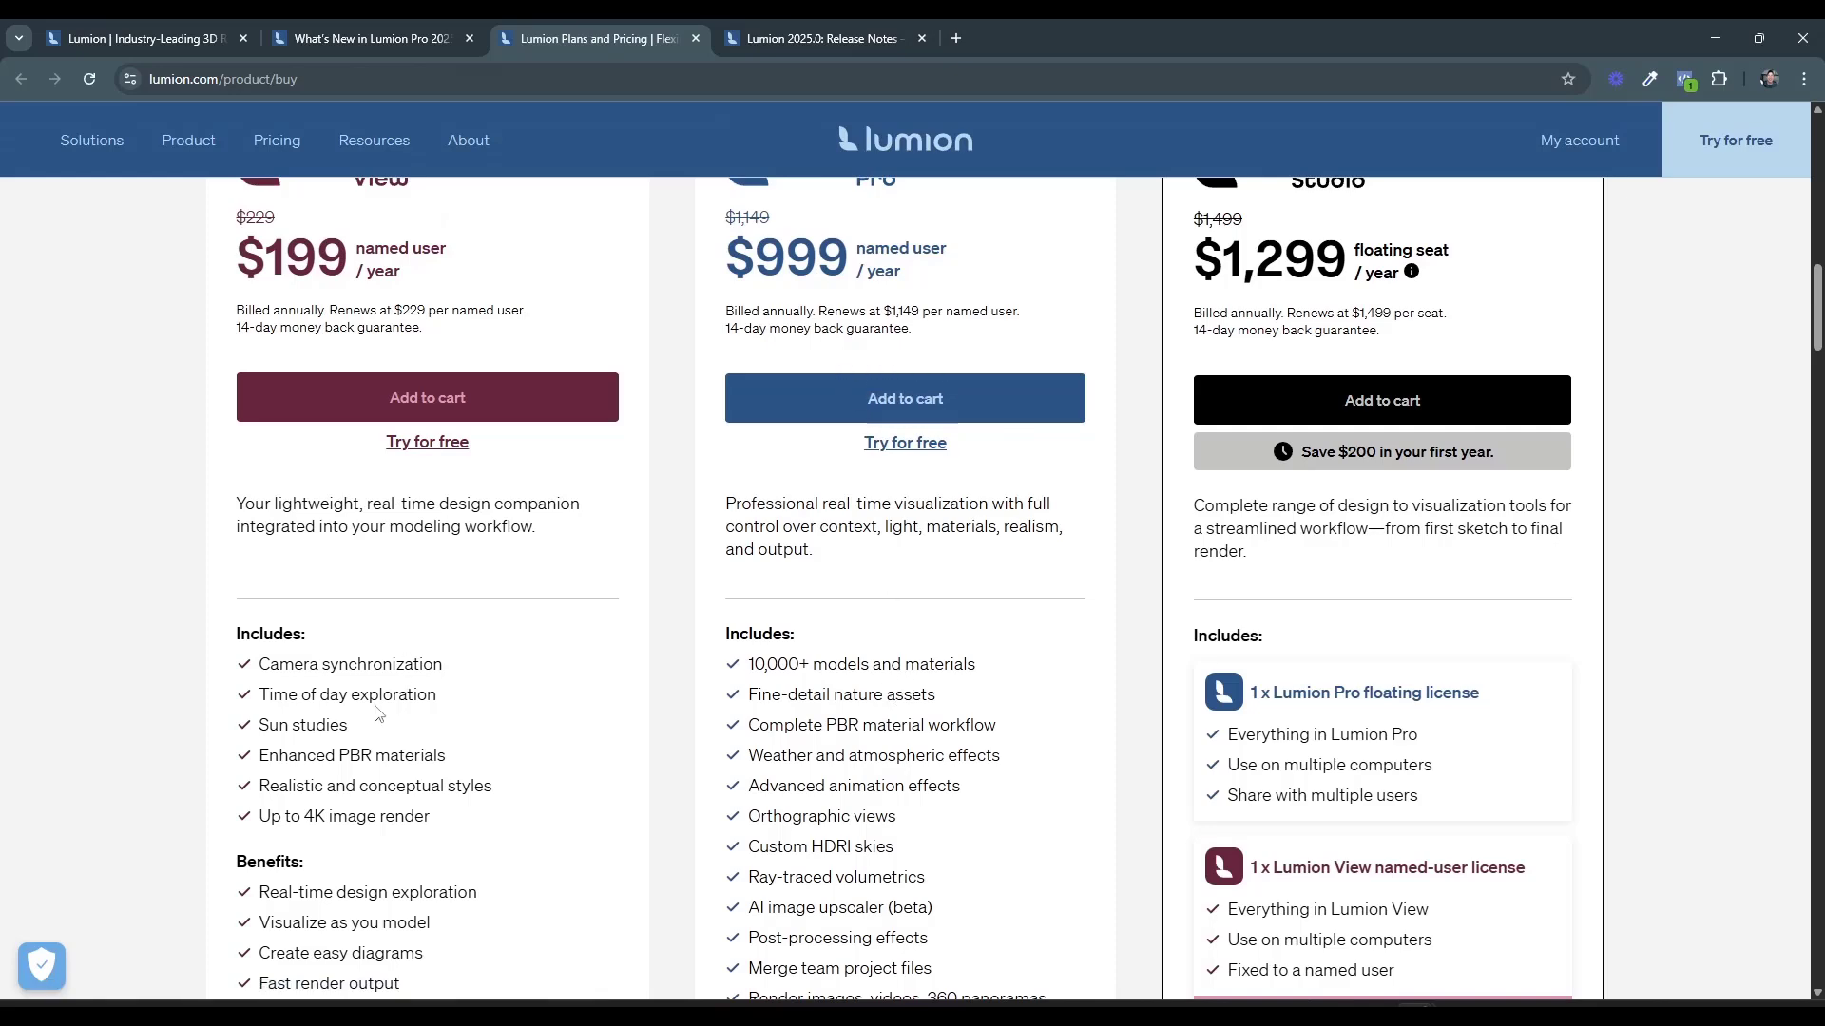
pyautogui.scroll(2, 458, 676)
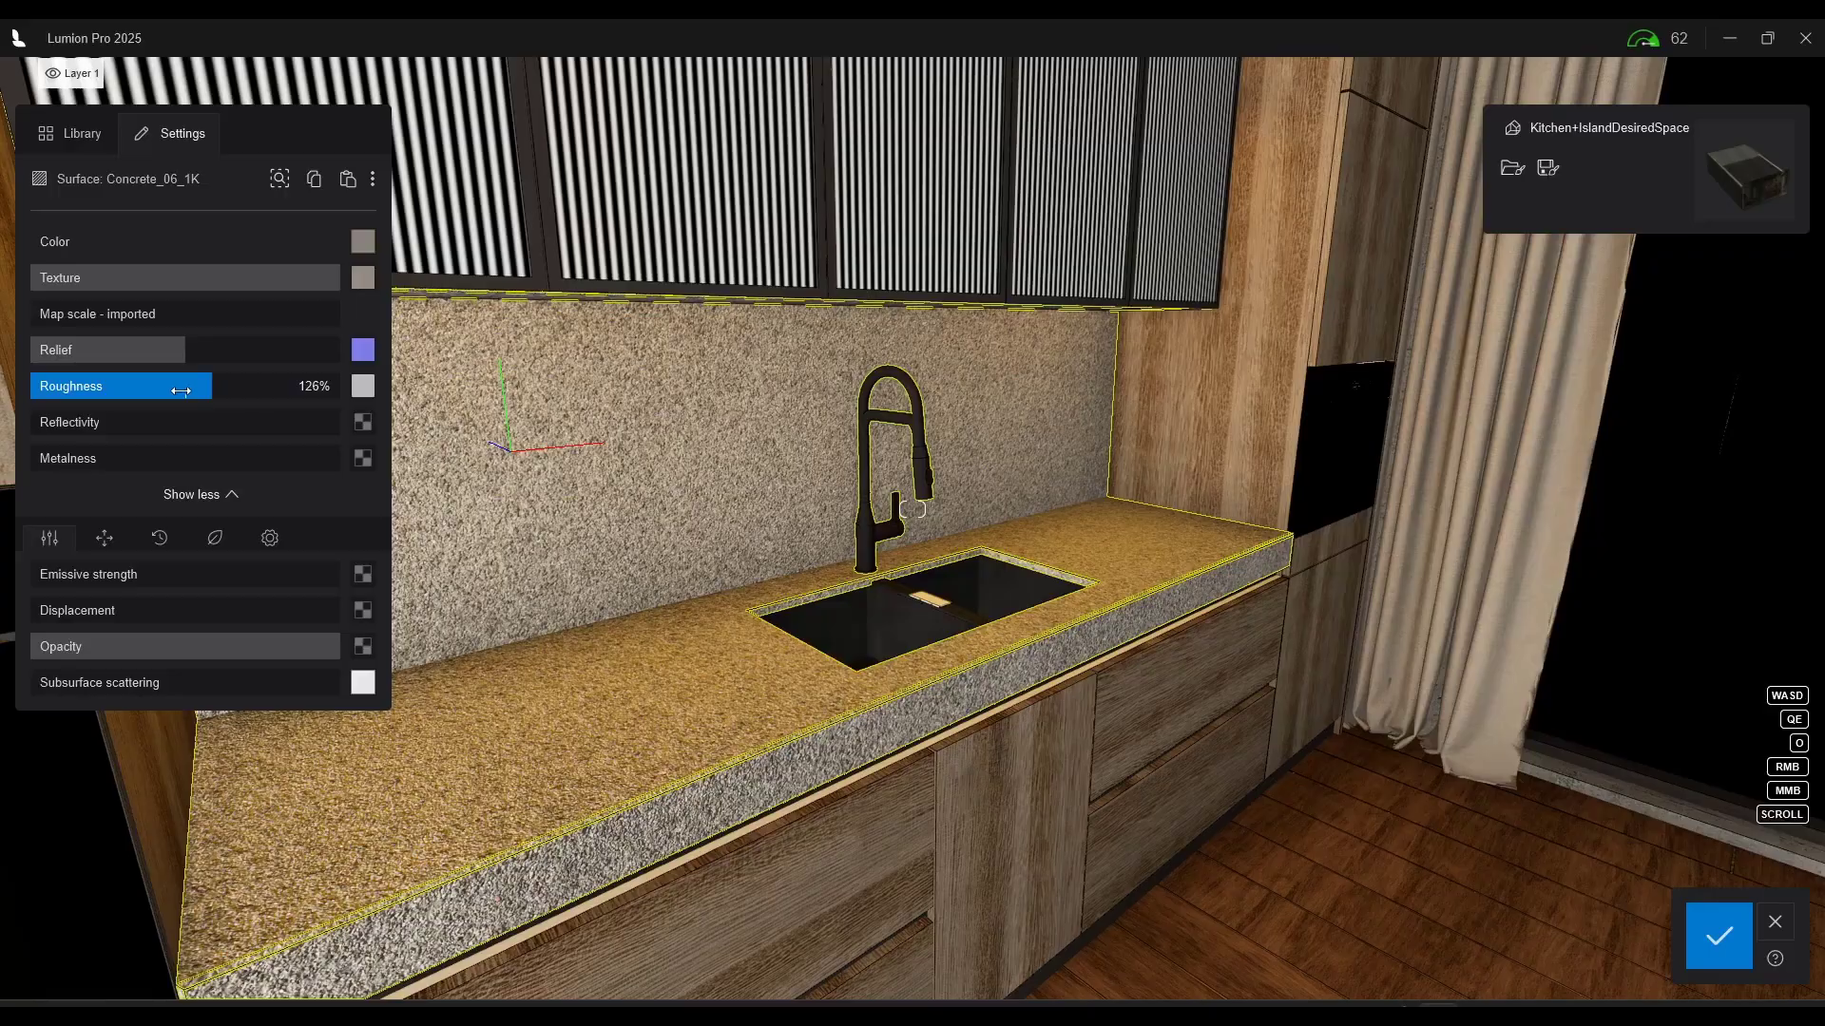
# Raise the kitchen material's Relief slider to 130%
pyautogui.moveTo(203, 386)
pyautogui.mouseDown()
pyautogui.moveTo(160, 385)
pyautogui.moveTo(184, 350)
pyautogui.moveTo(250, 351)
pyautogui.moveTo(53, 351)
pyautogui.moveTo(312, 352)
pyautogui.moveTo(146, 354)
pyautogui.moveTo(259, 361)
pyautogui.moveTo(144, 370)
pyautogui.moveTo(245, 365)
pyautogui.mouseUp()
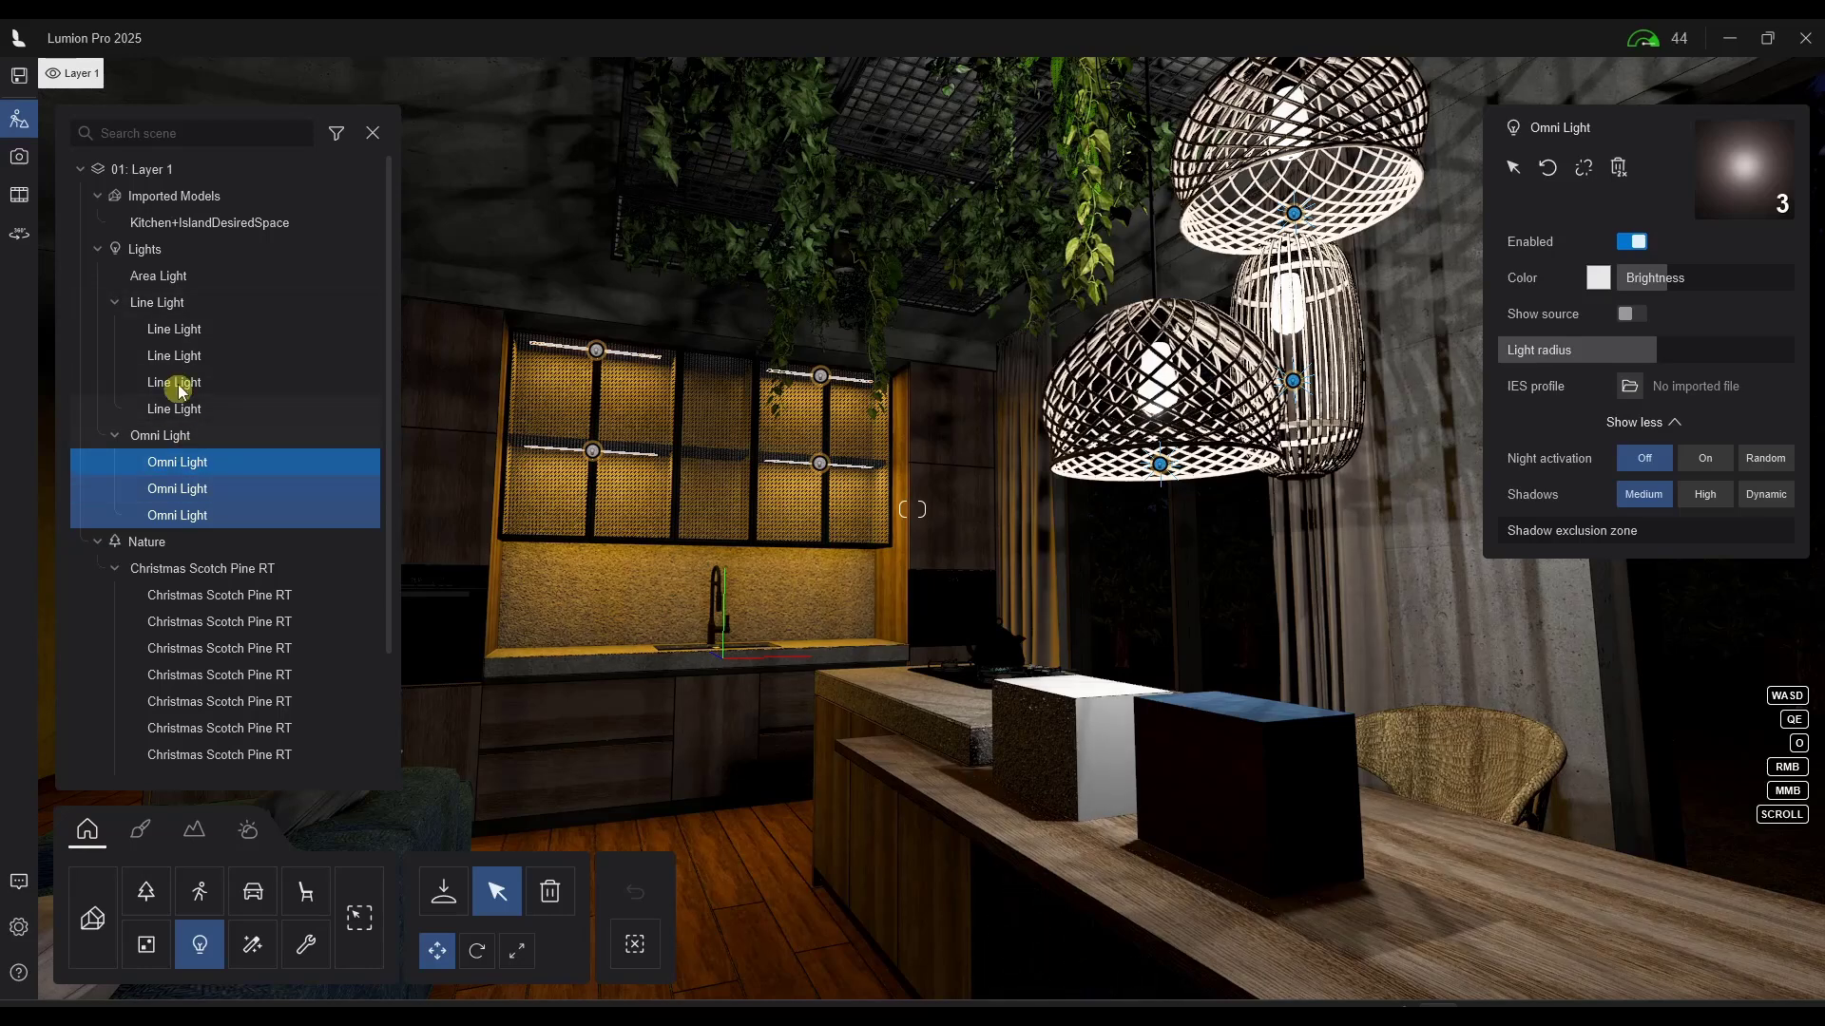
# Dim all four cabinet line lights to 281 nits and select the three omni lights
pyautogui.click(179, 330)
pyautogui.click(179, 409)
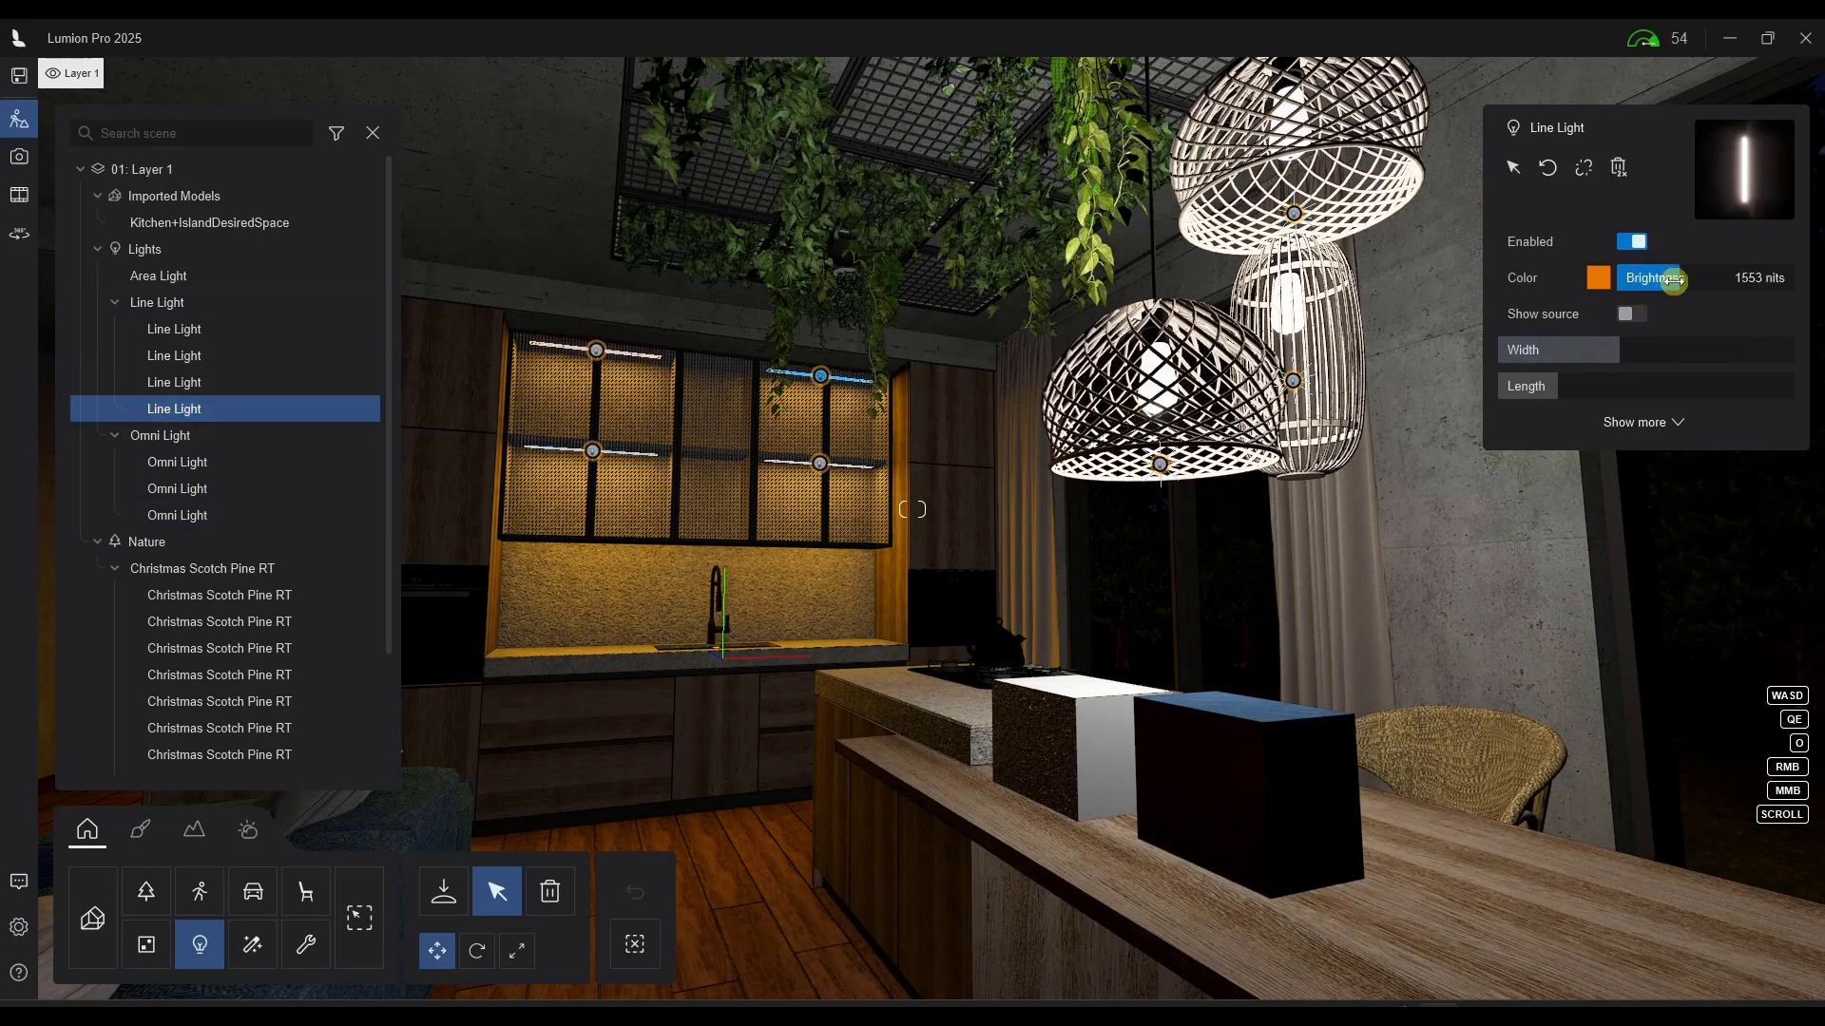
pyautogui.moveTo(1674, 279); pyautogui.dragTo(1665, 281)
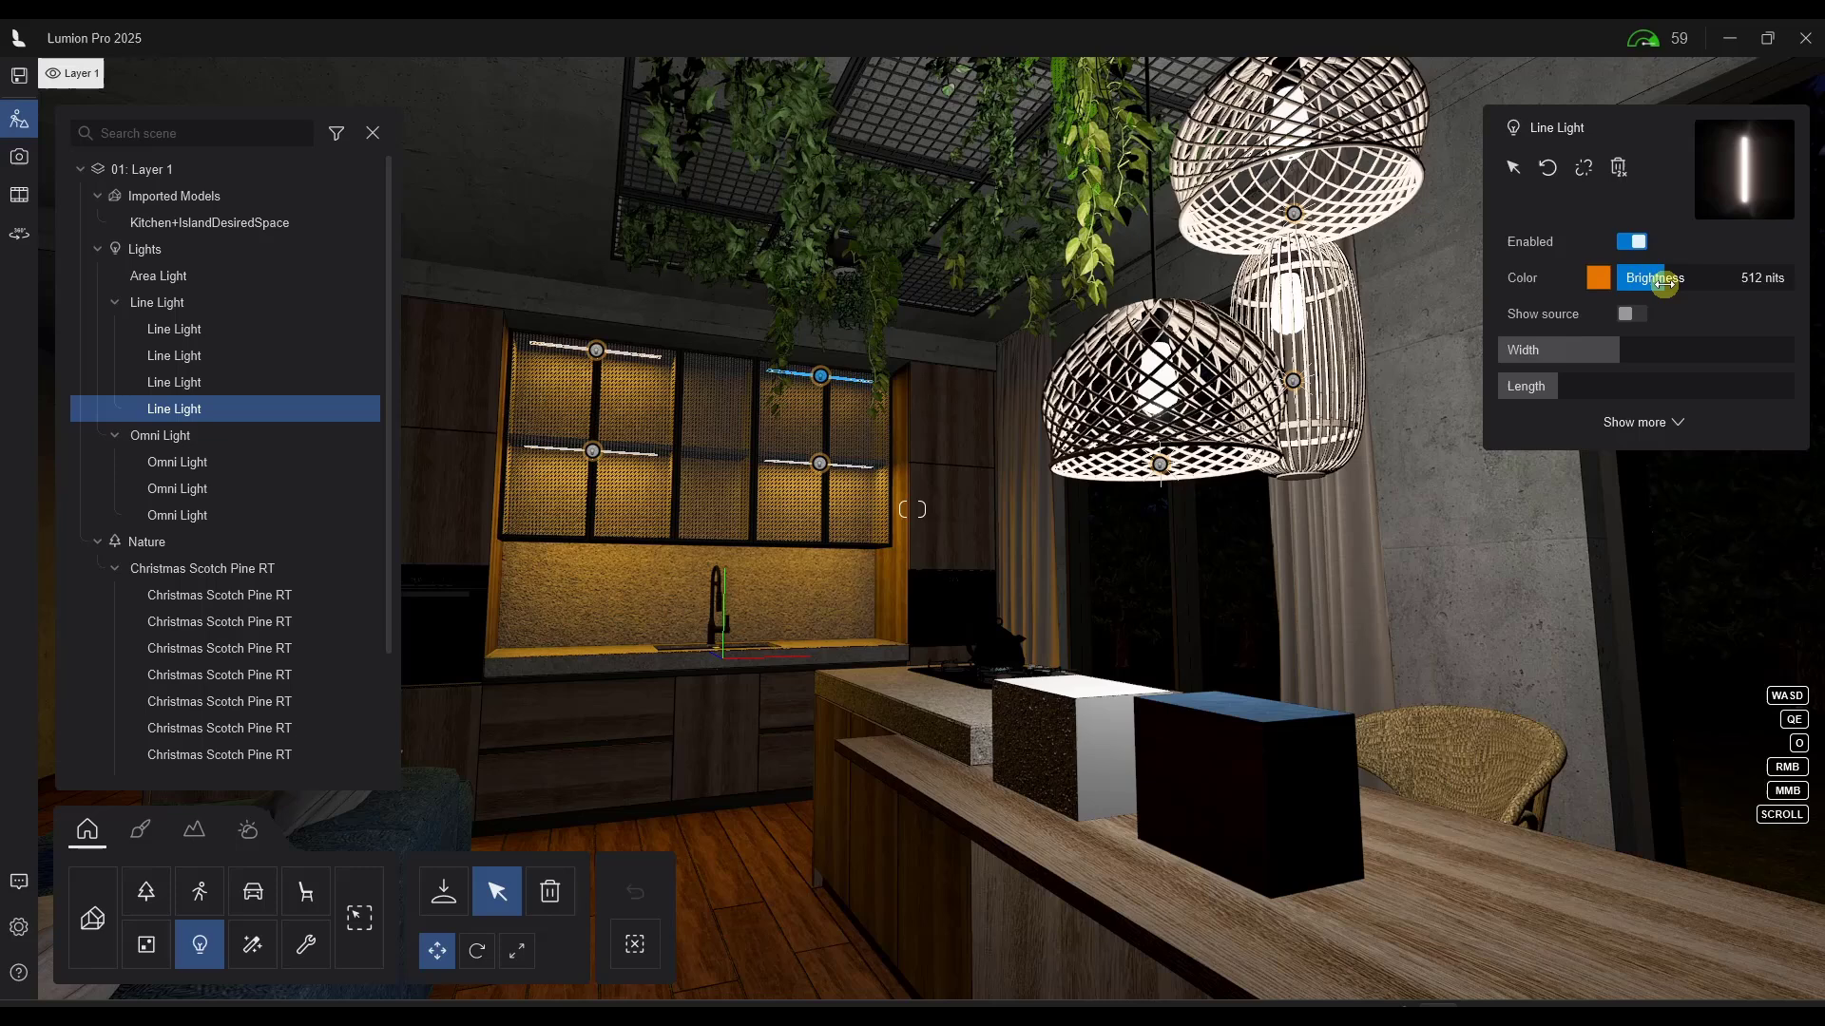
pyautogui.click(182, 328)
pyautogui.click(163, 304)
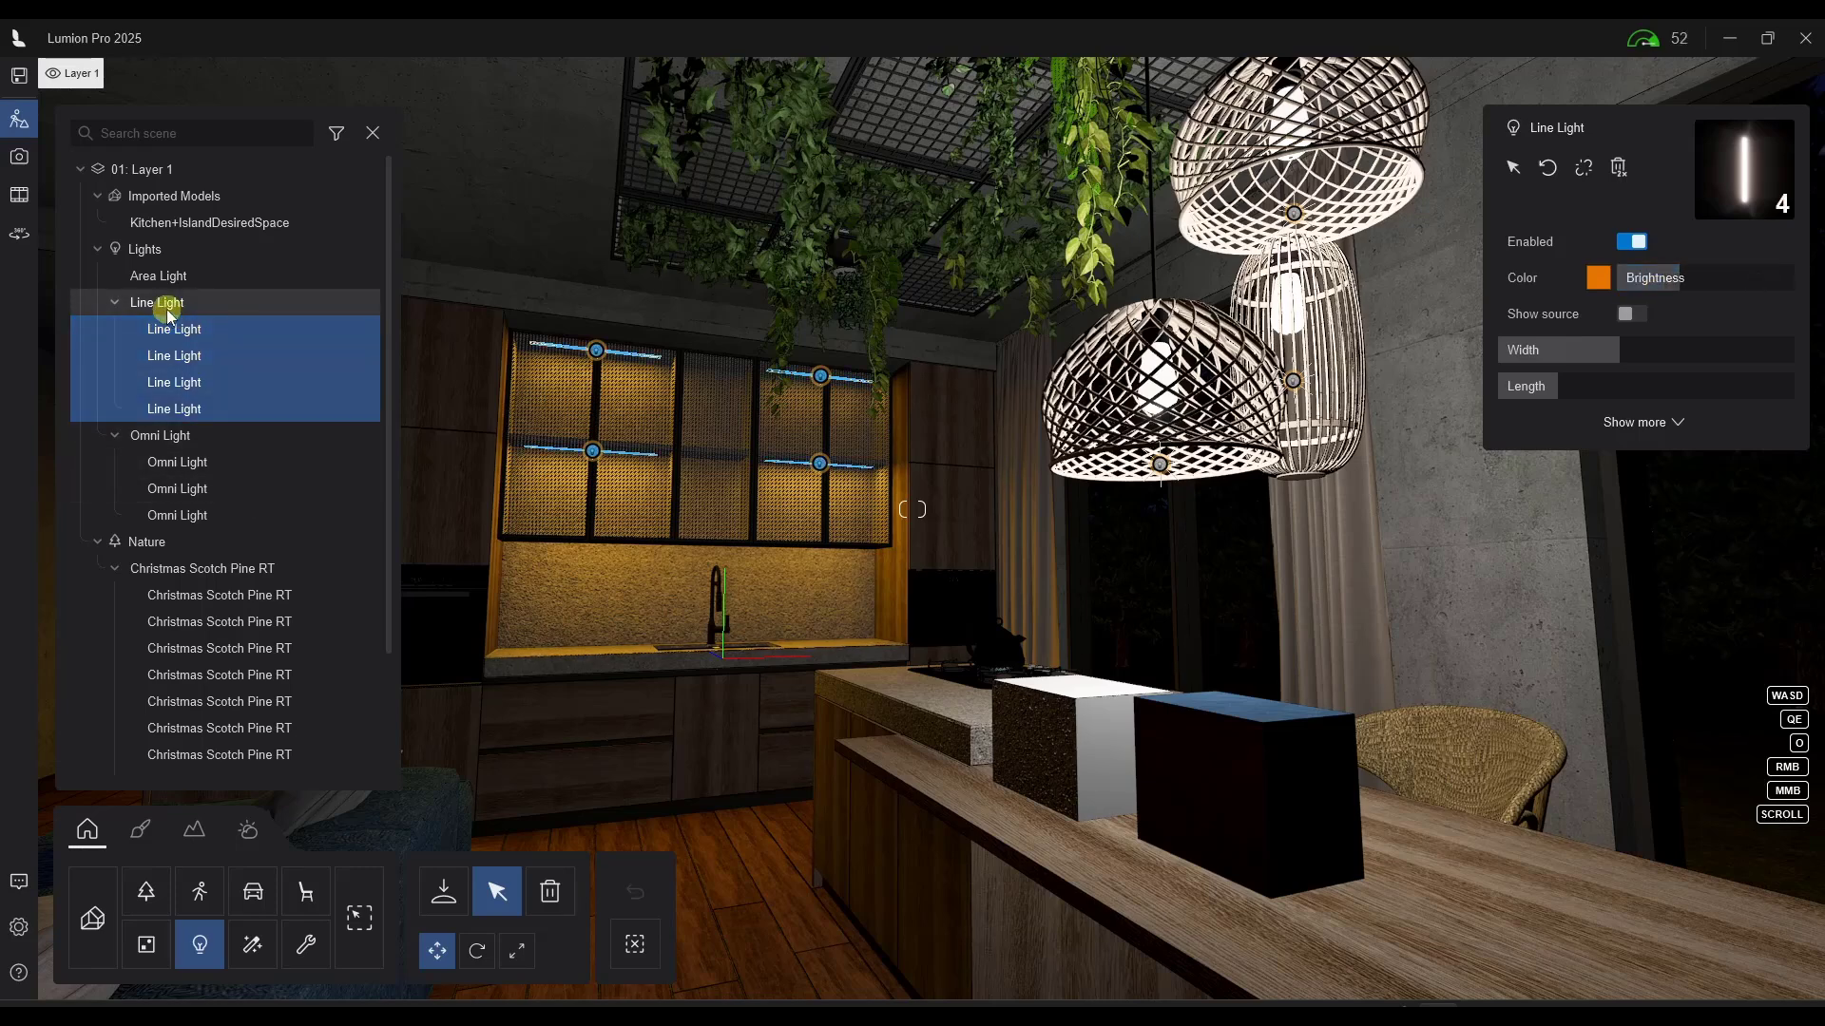
pyautogui.moveTo(1679, 283)
pyautogui.mouseDown()
pyautogui.moveTo(1652, 284)
pyautogui.moveTo(1671, 279)
pyautogui.mouseUp()
pyautogui.click(163, 435)
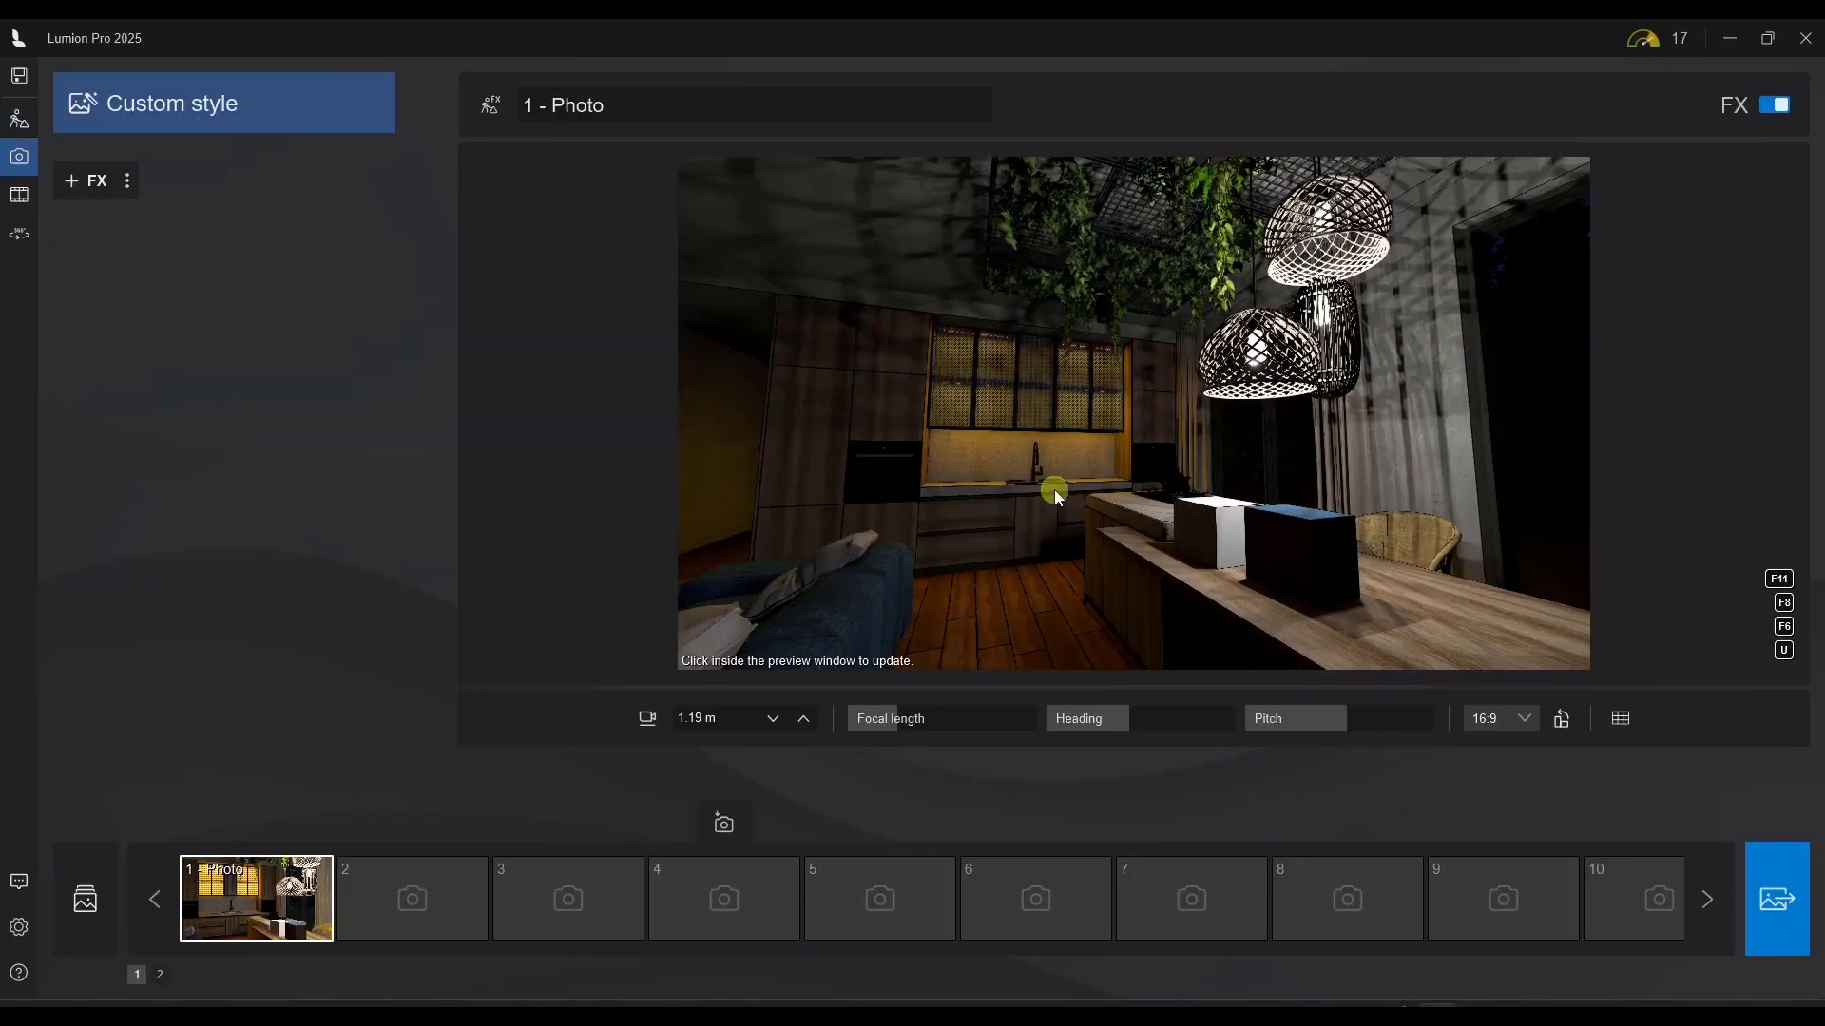
# Apply the Cinematic concept preset style to photo 1
pyautogui.moveTo(239, 913)
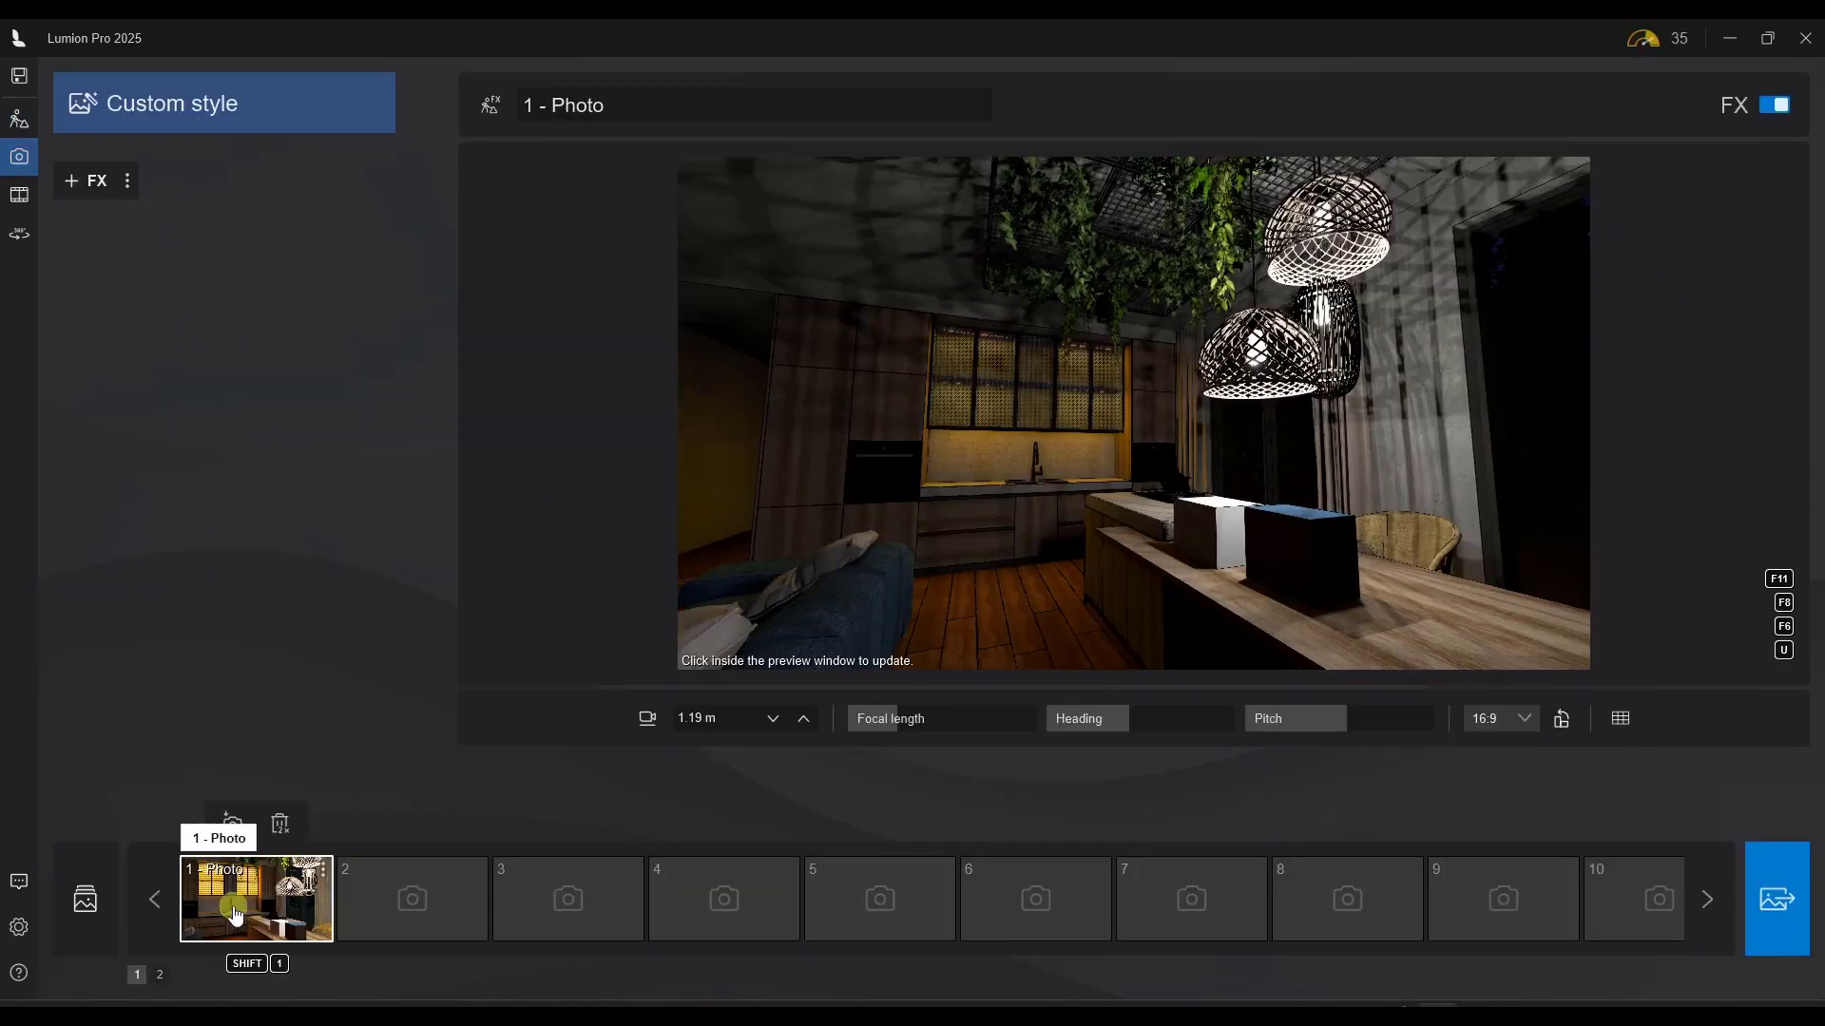
pyautogui.click(197, 124)
pyautogui.click(908, 410)
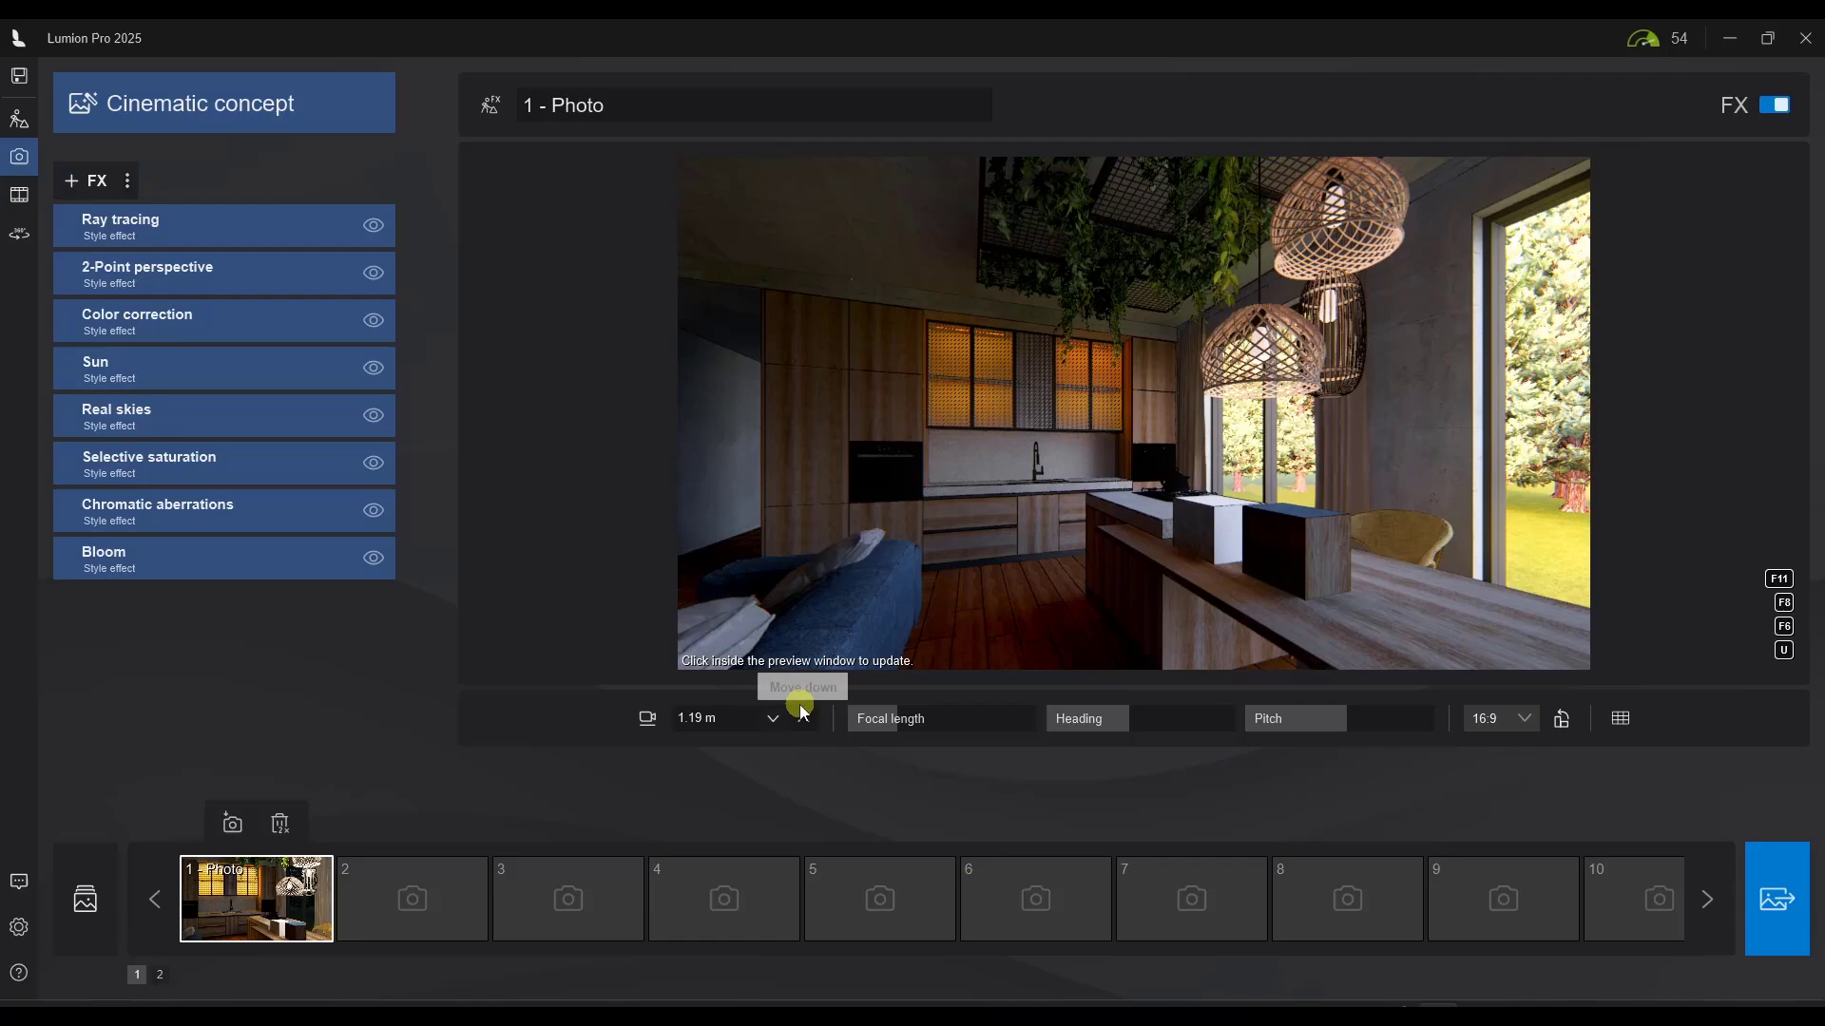
# Lengthen the focal length and lower the camera to frame the kitchen tighter
pyautogui.moveTo(907, 723); pyautogui.dragTo(924, 721)
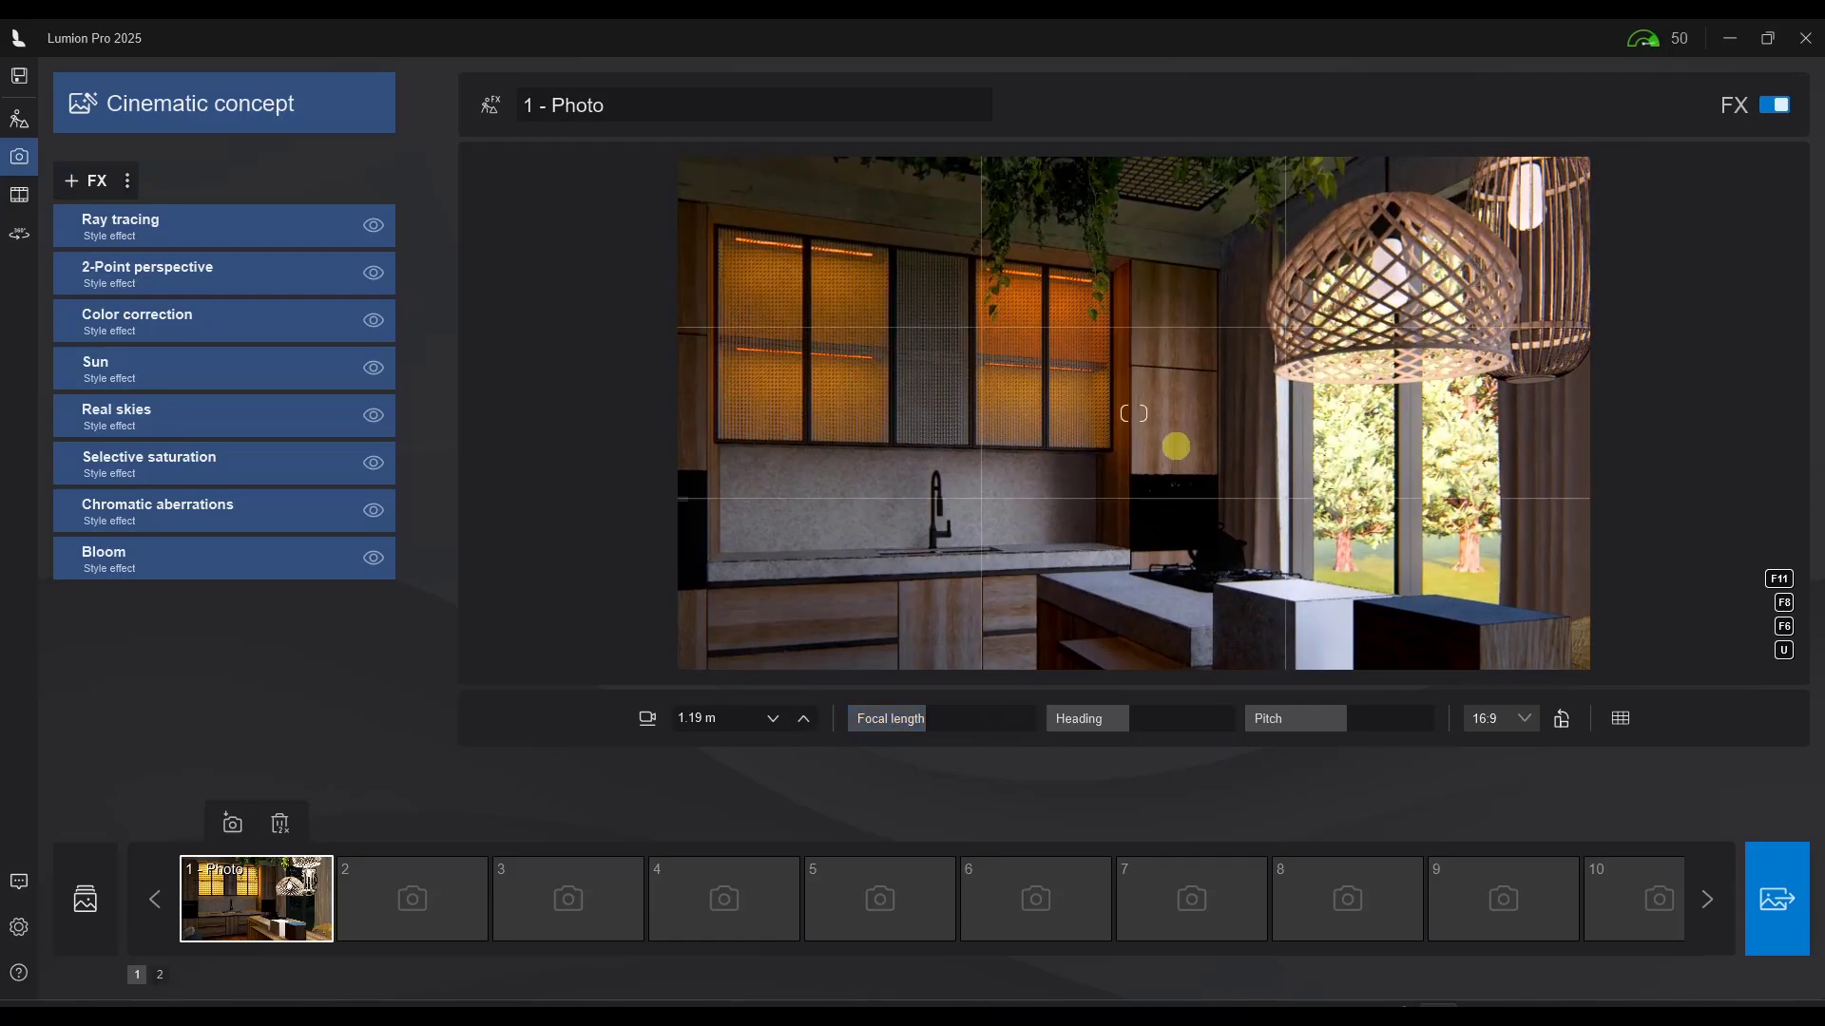
pyautogui.moveTo(1169, 440); pyautogui.dragTo(1179, 454, button='middle')
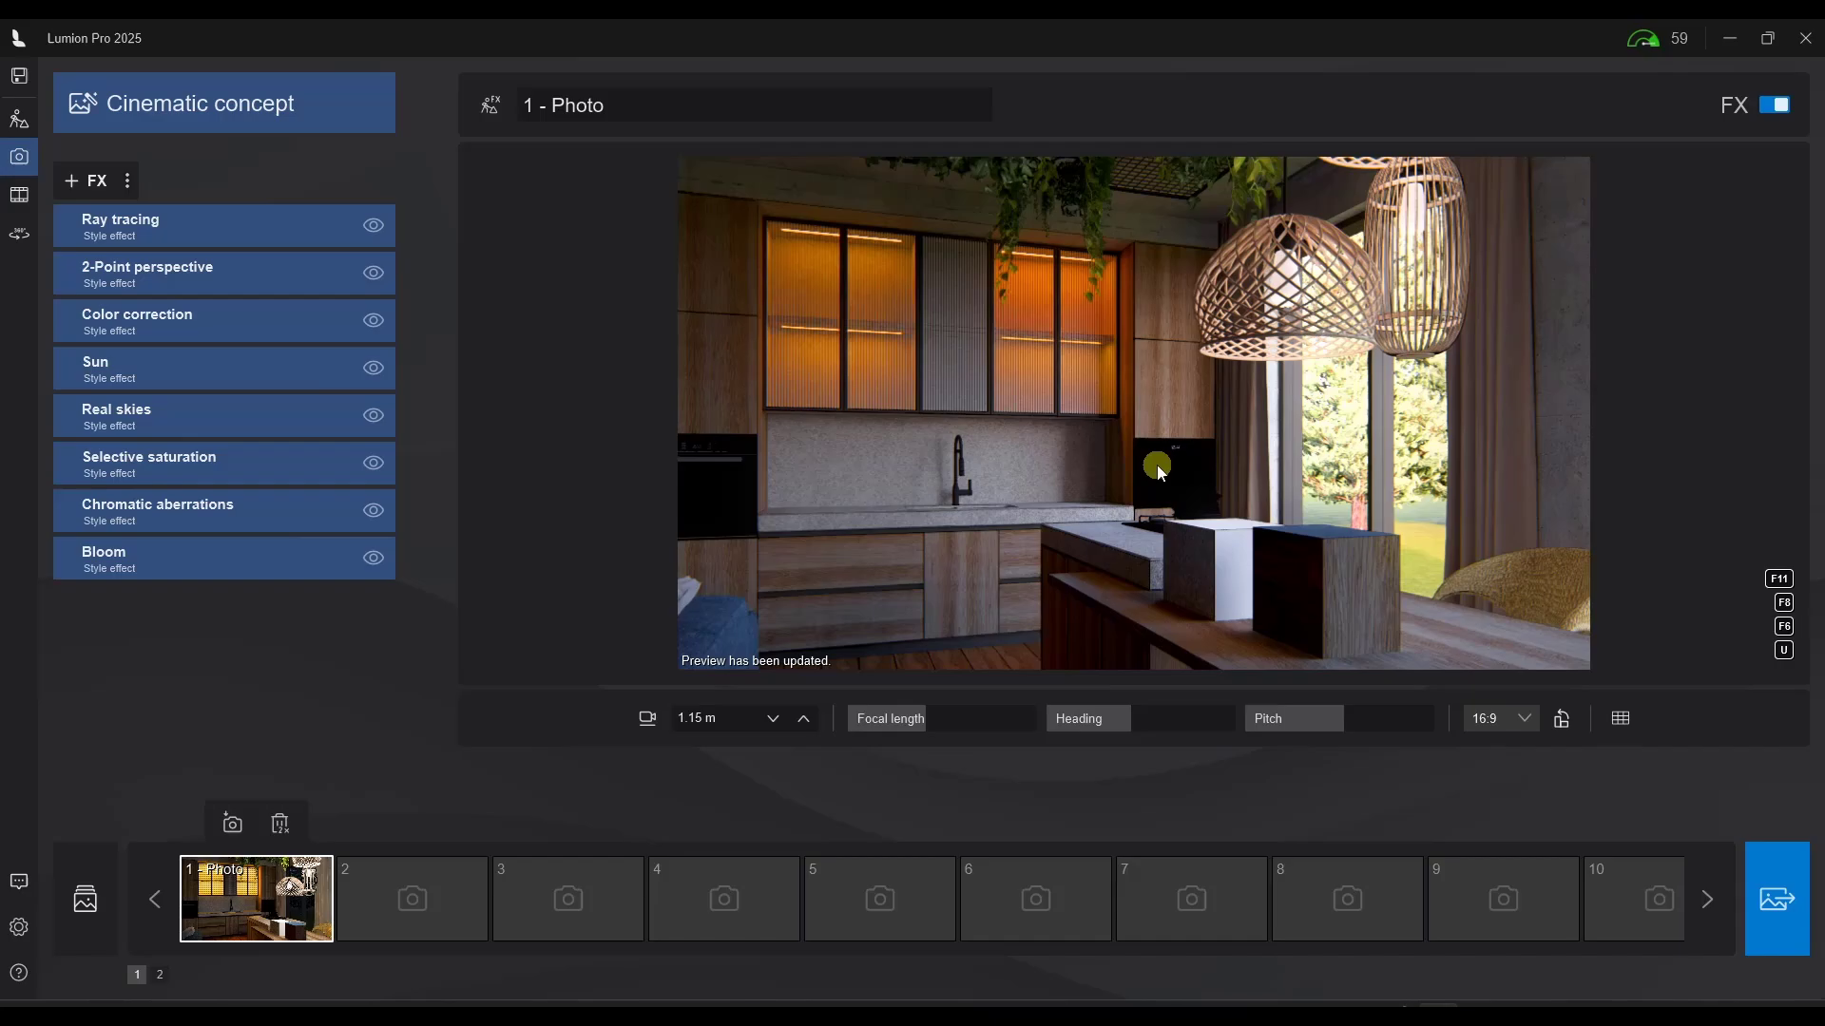
pyautogui.hotkey('alt', 'Tab')
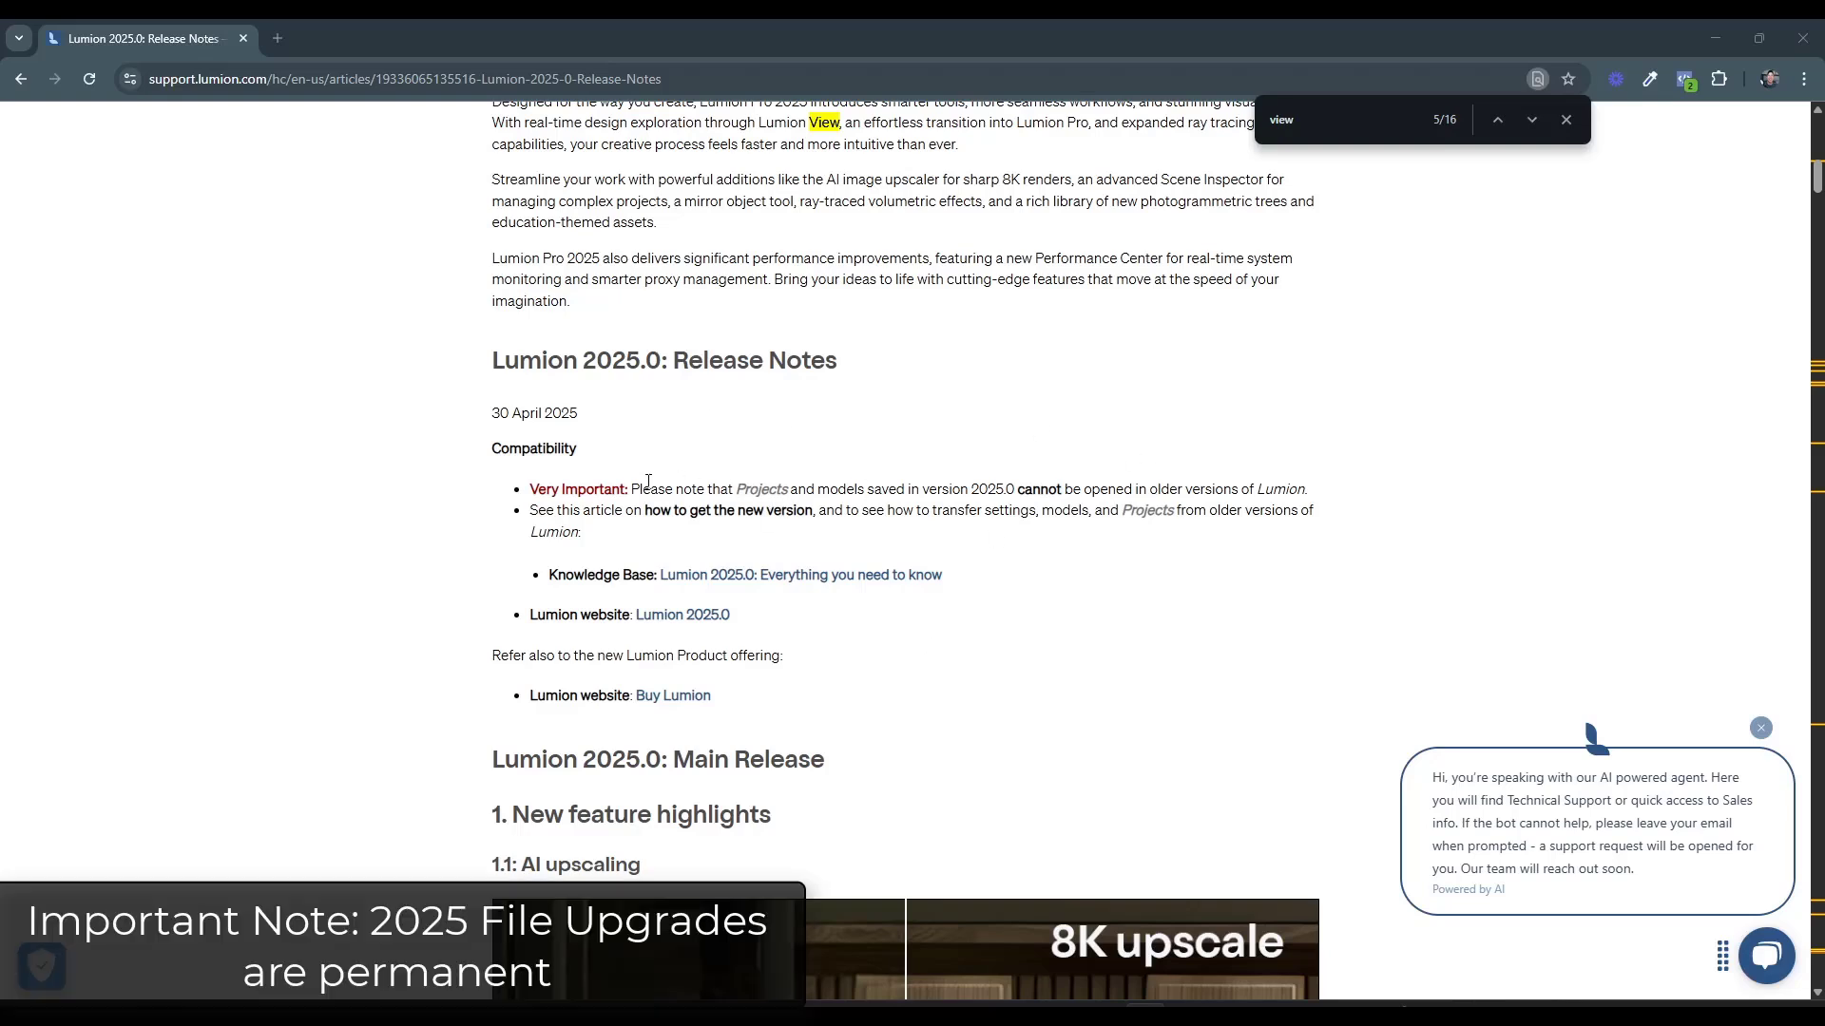
# Highlight the 'Very Important' note that 2025.0 projects won't open in older versions
pyautogui.moveTo(631, 487); pyautogui.dragTo(1317, 495)
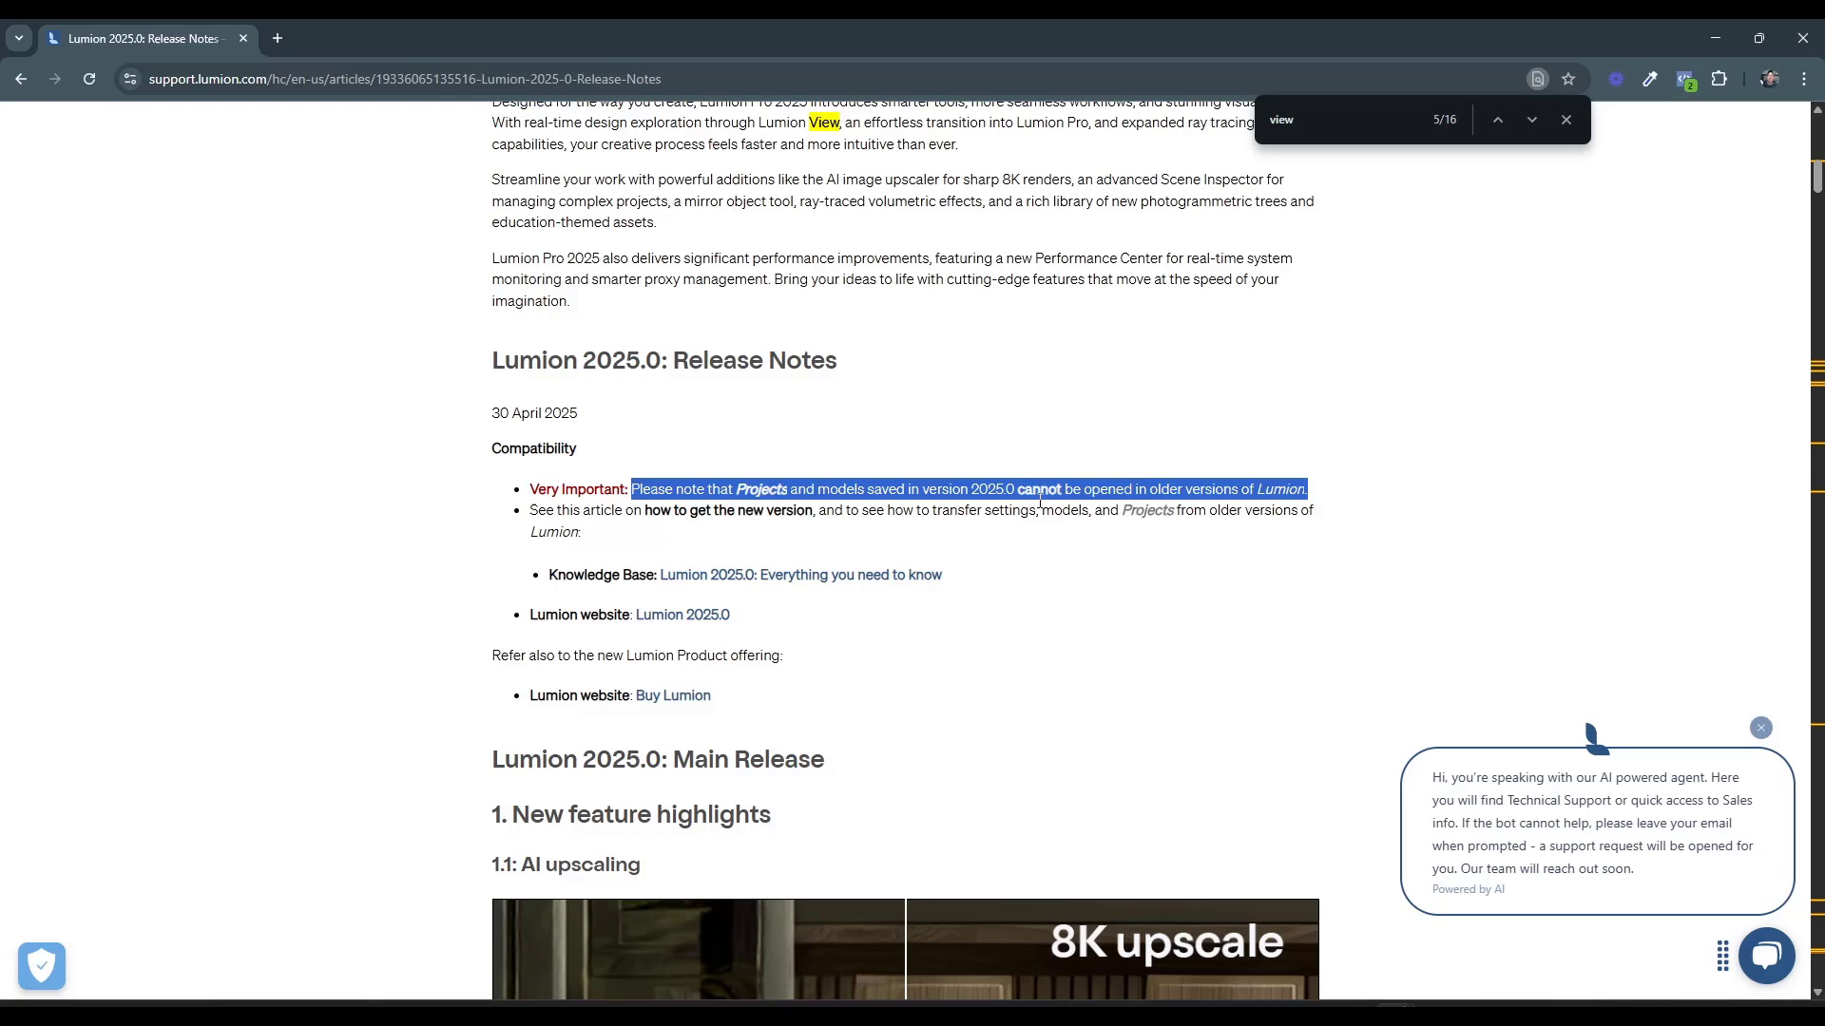
pyautogui.scroll(-1, 1040, 501)
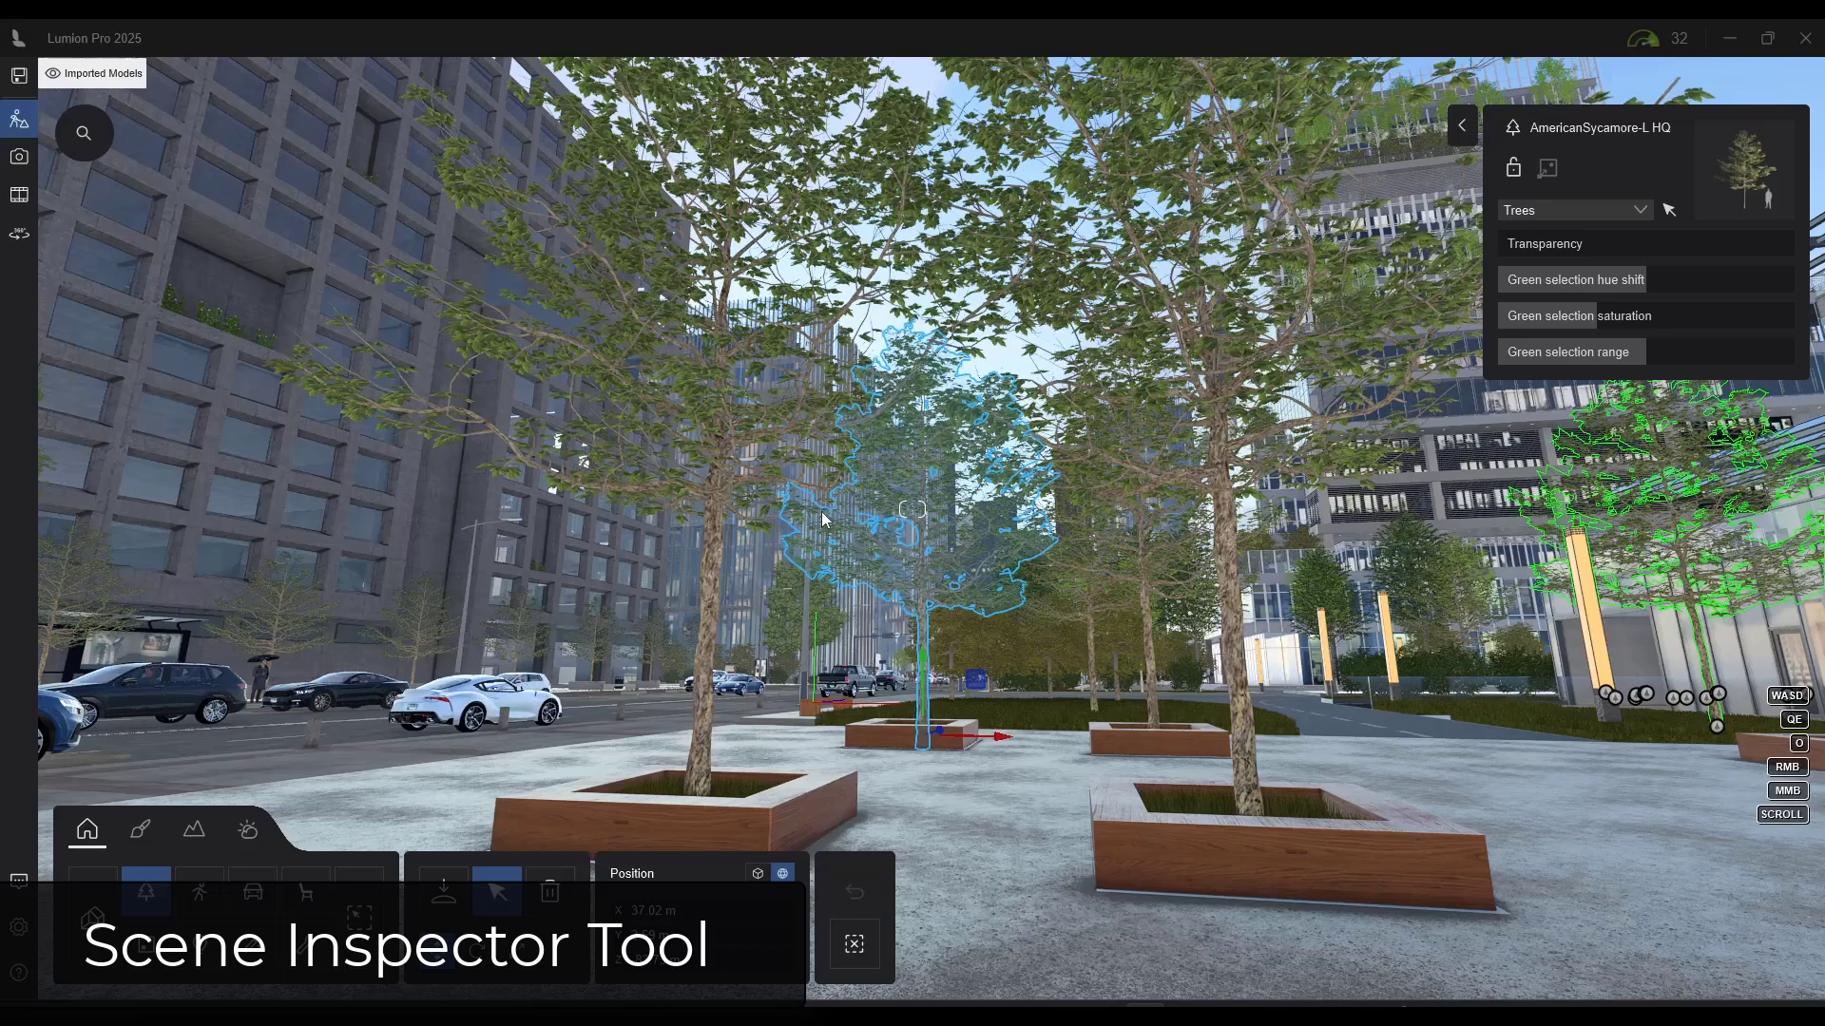
# Reopen the scene object list, select the first AmericanSycamore-L HQ tree and expand 03: People
pyautogui.click(83, 133)
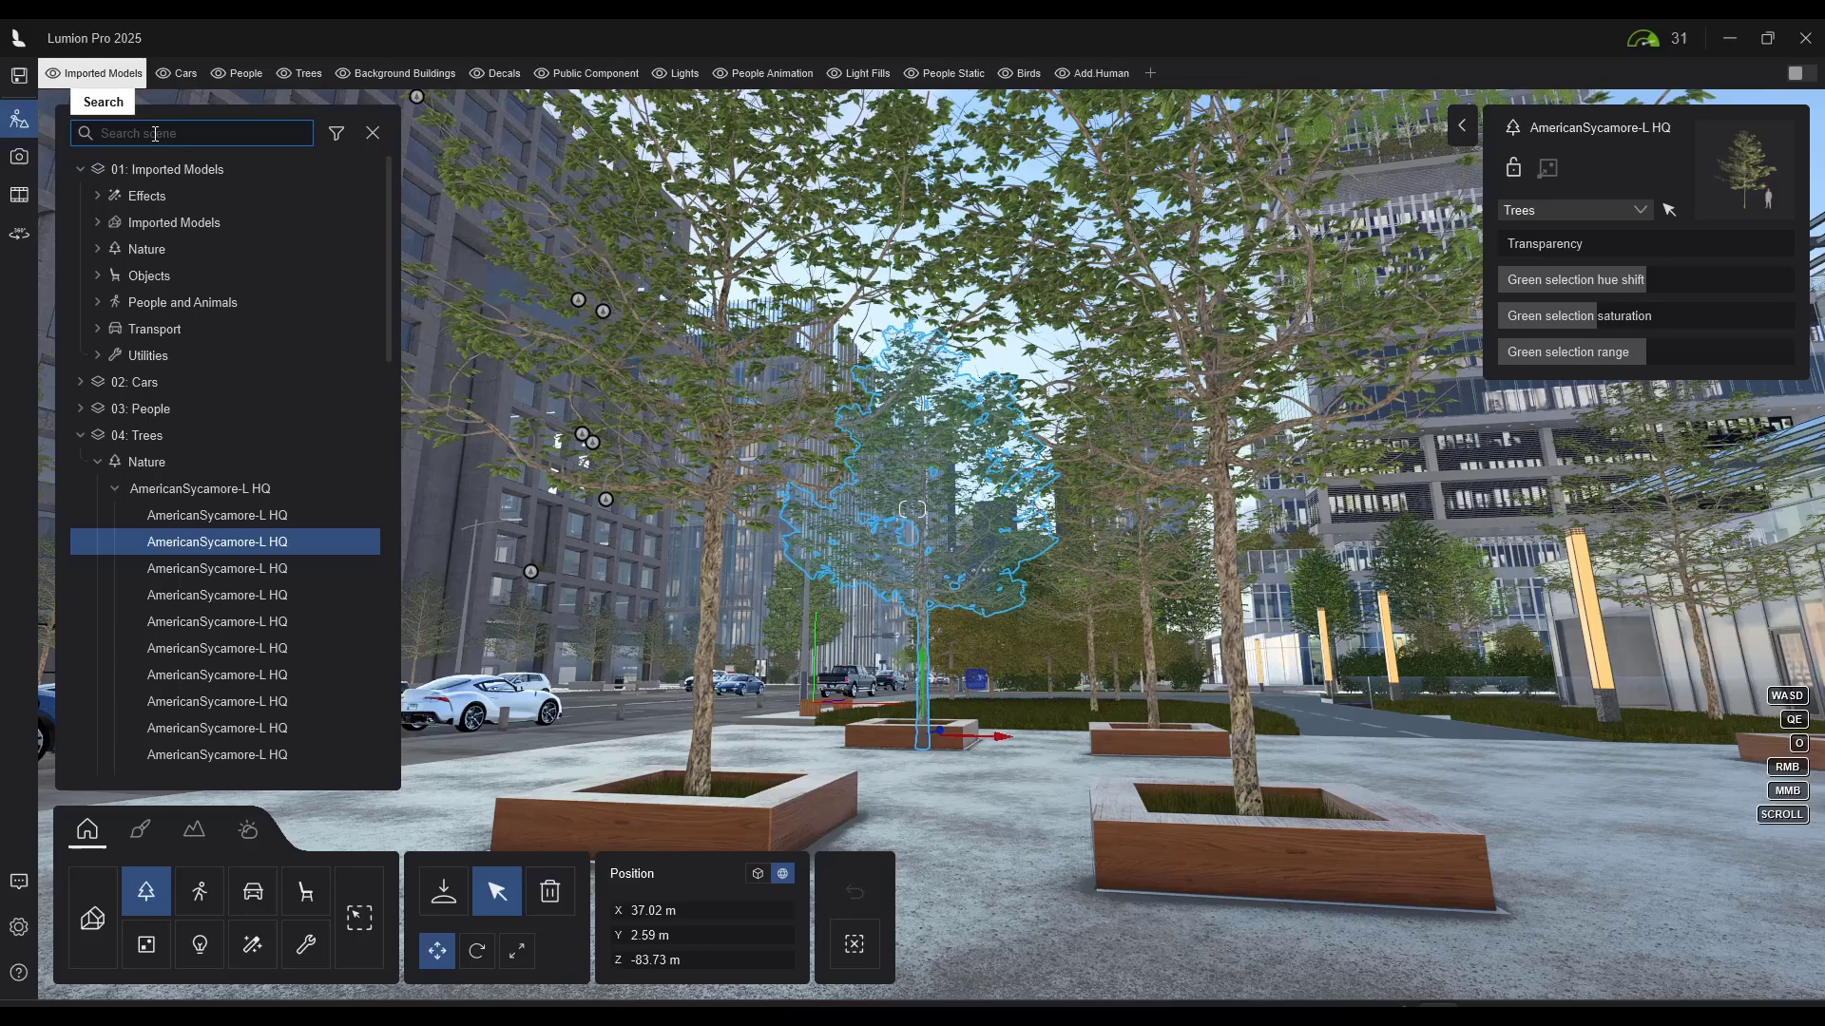
pyautogui.click(372, 133)
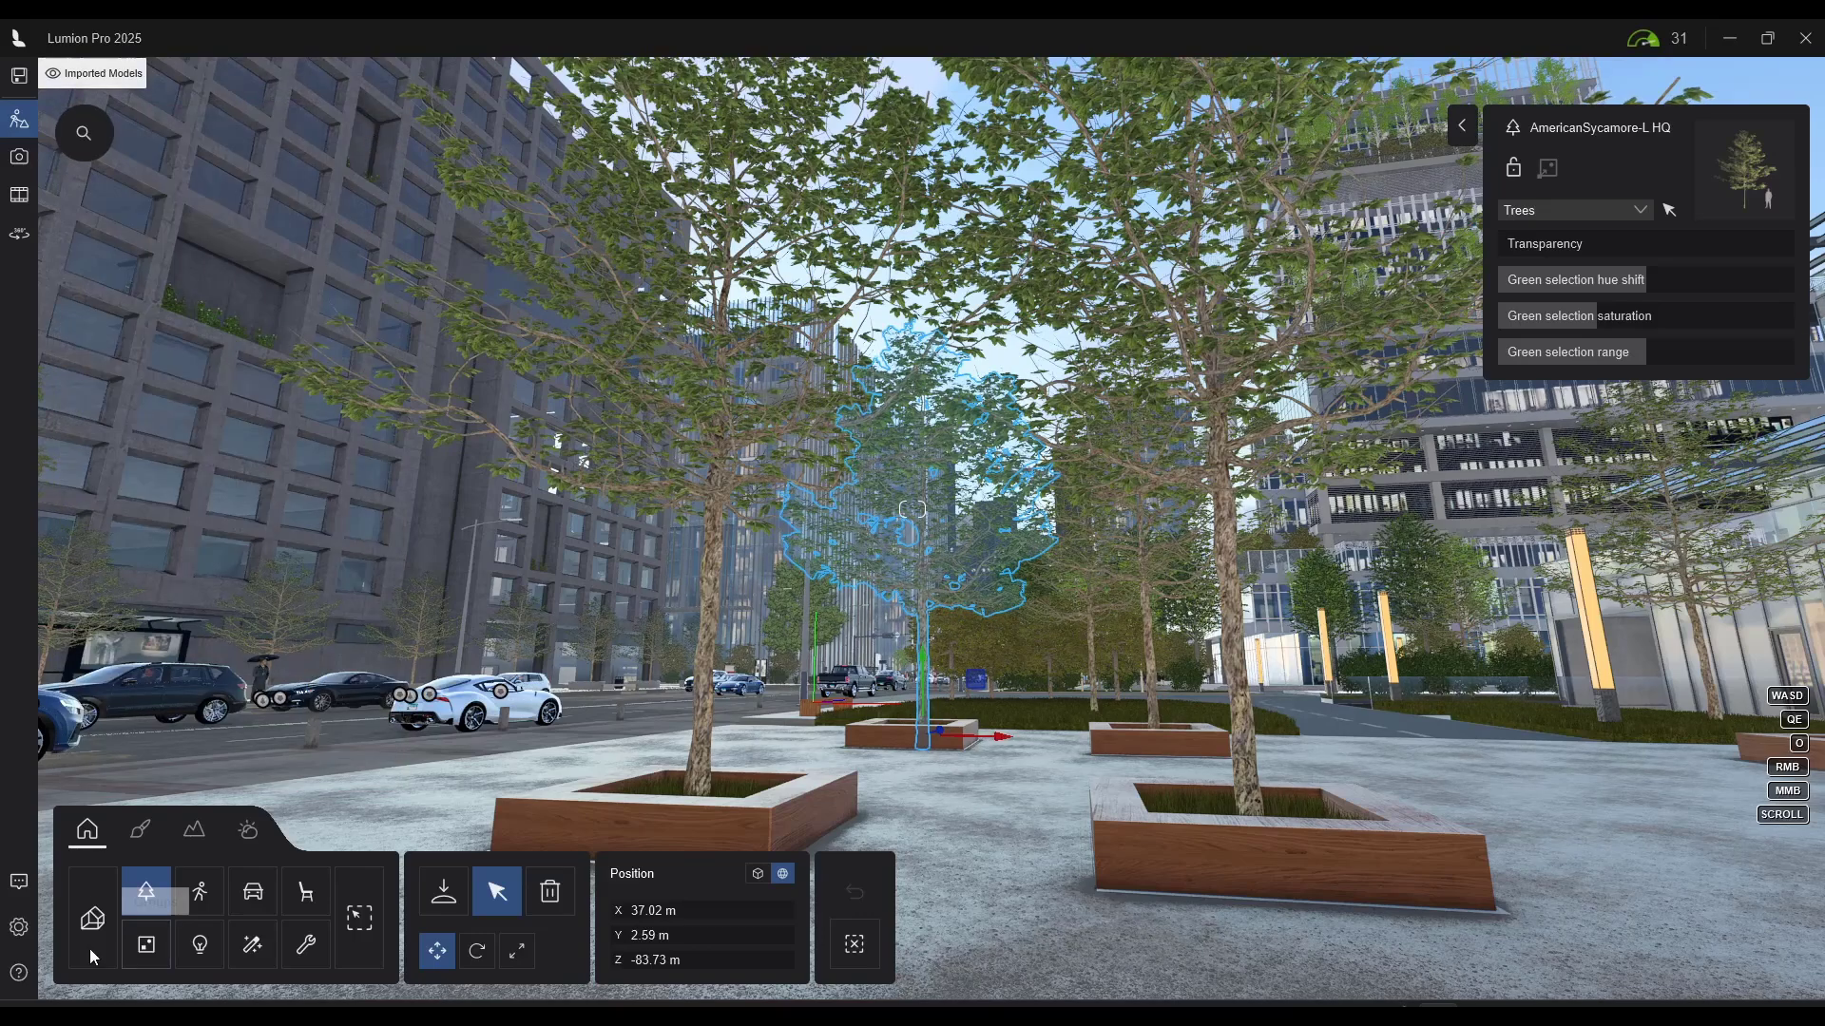
pyautogui.click(141, 830)
pyautogui.click(87, 830)
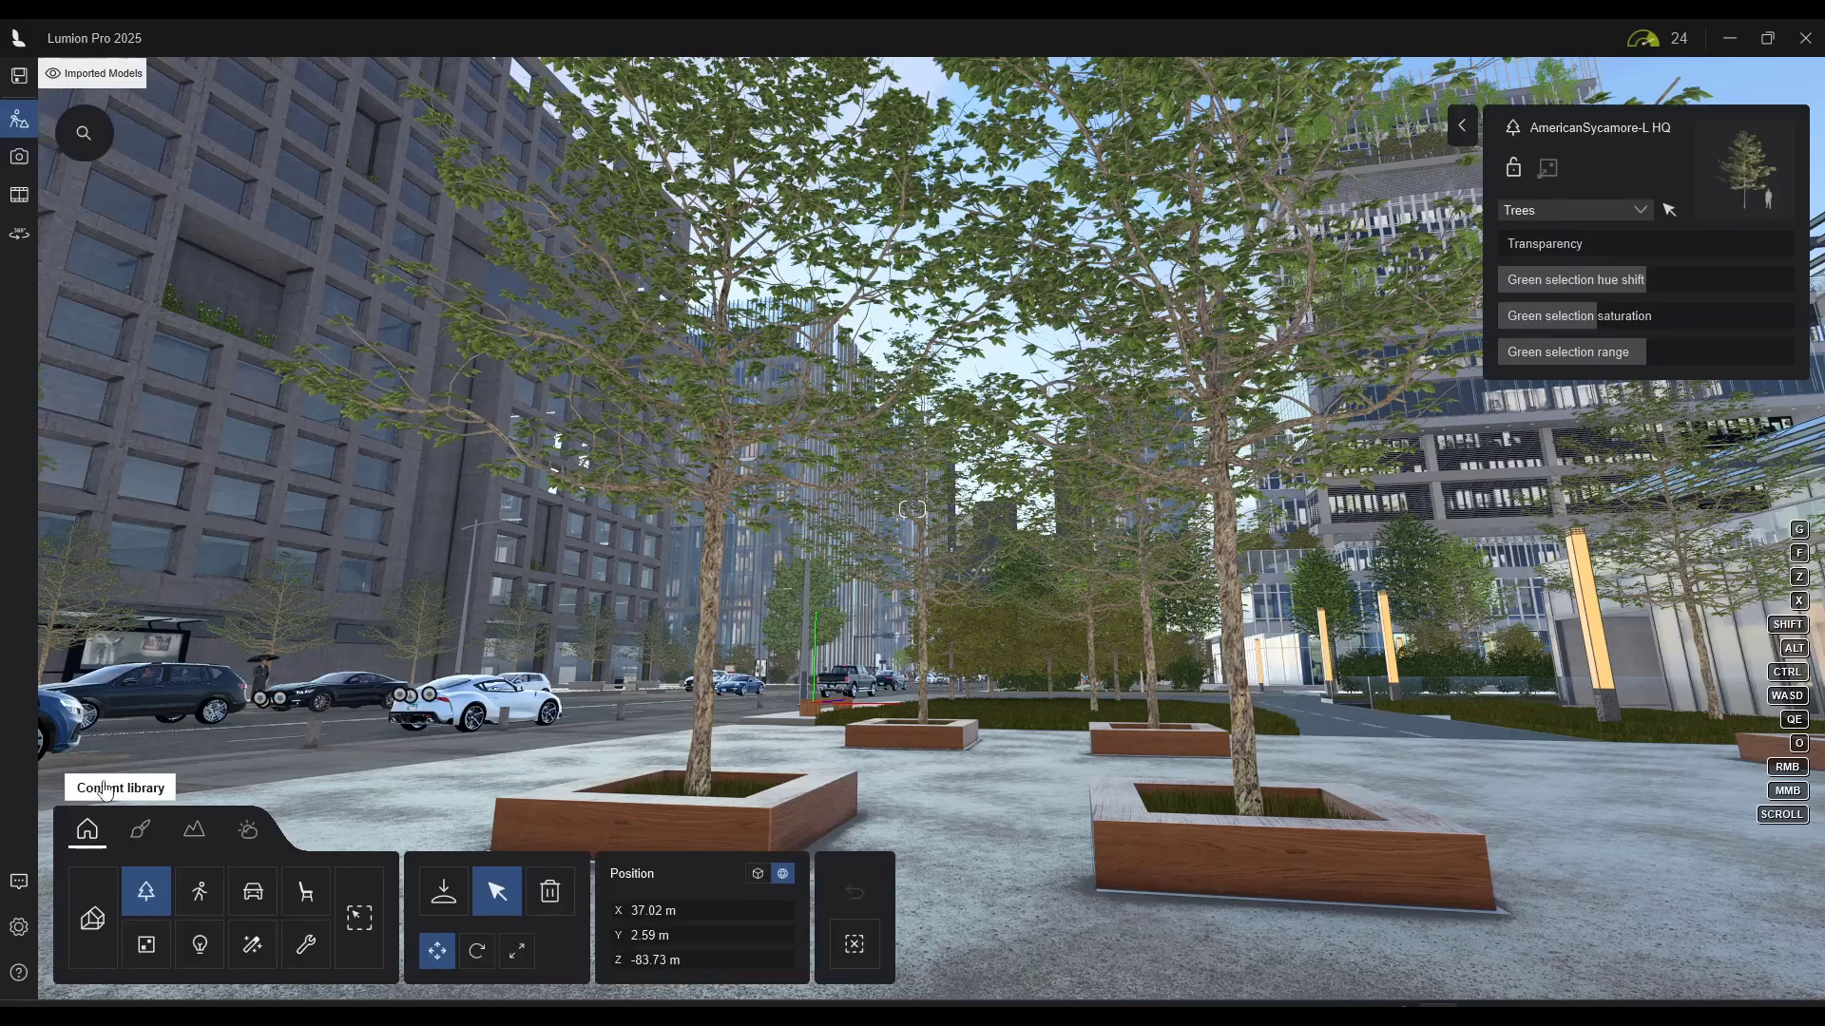
pyautogui.click(84, 139)
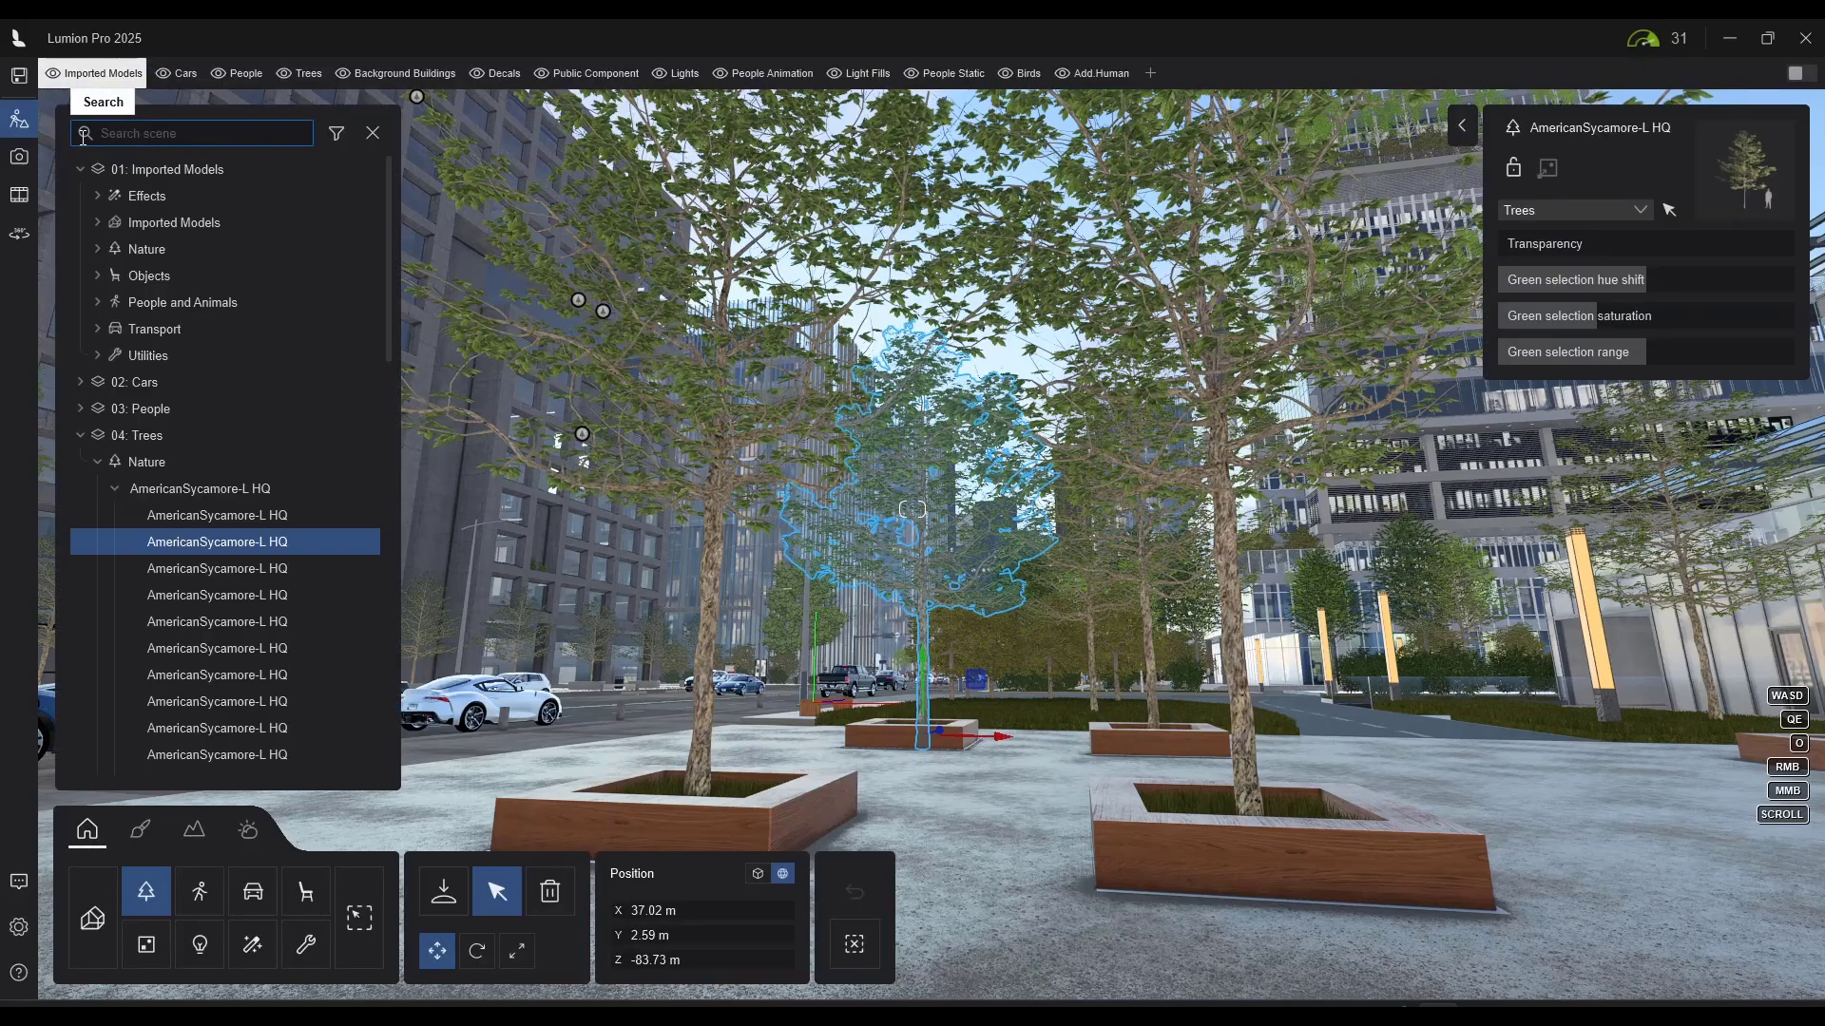
pyautogui.click(158, 515)
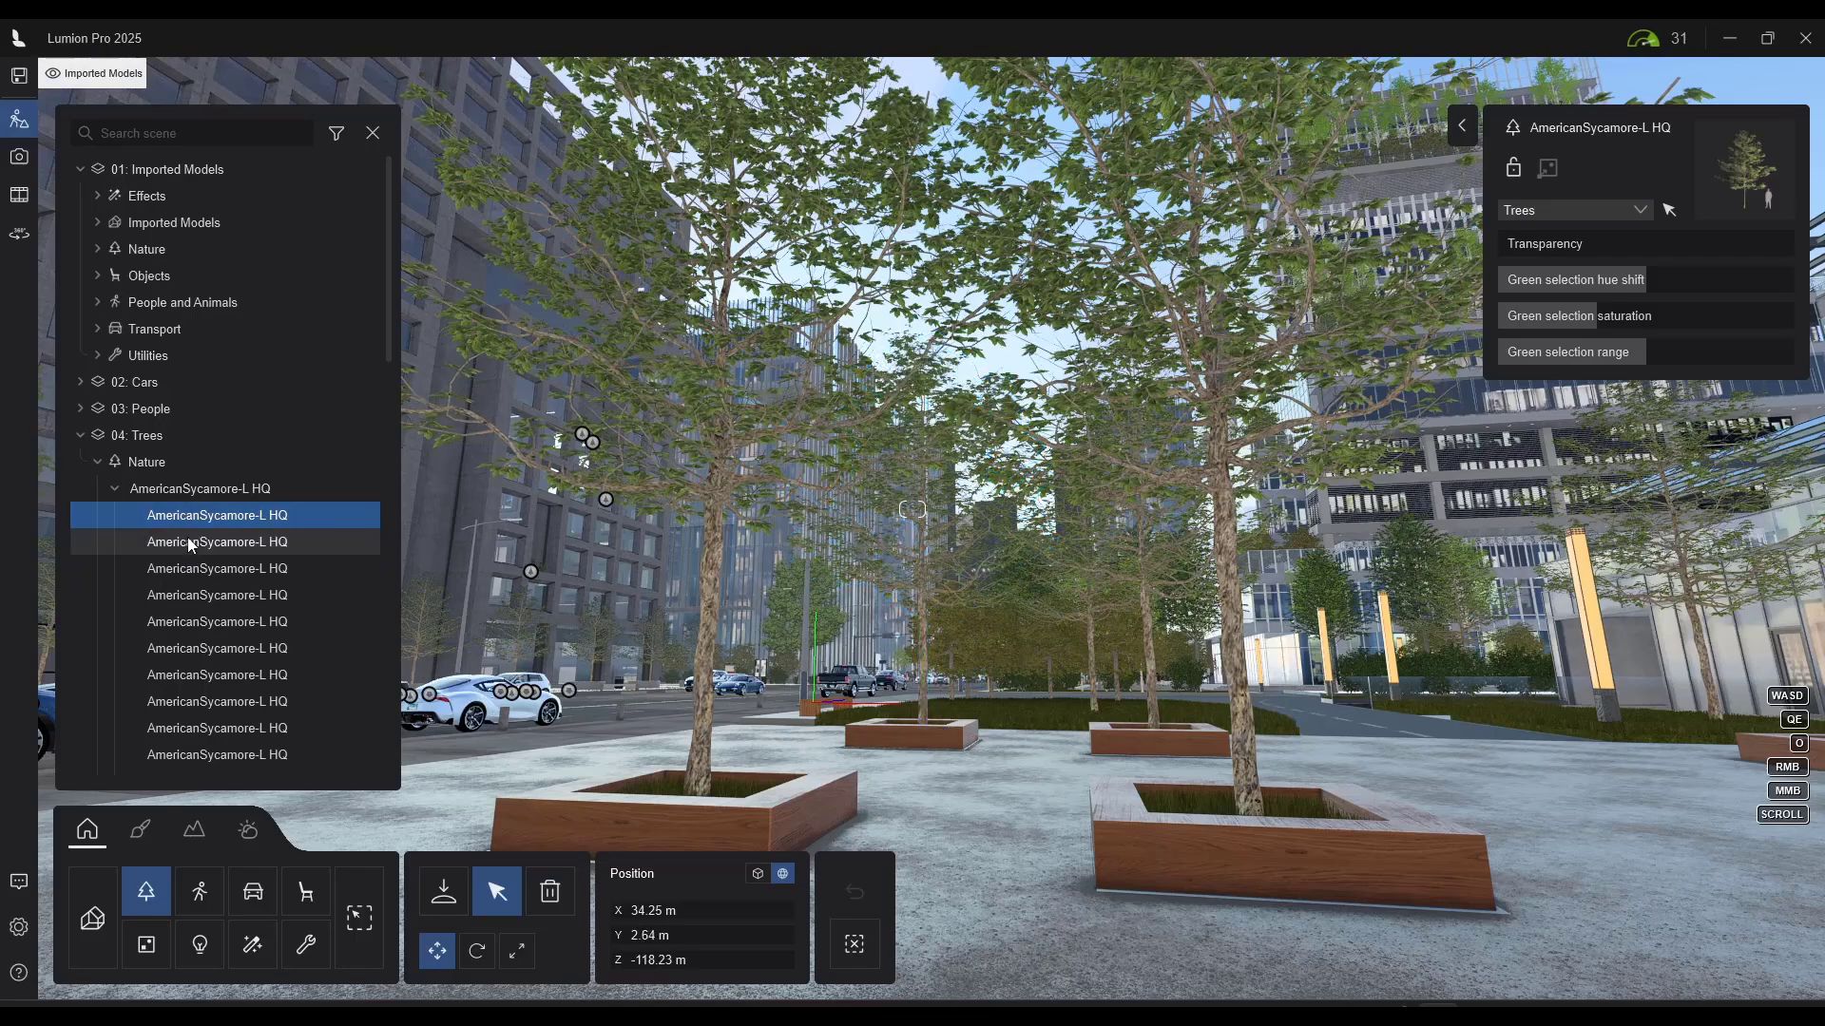
pyautogui.click(83, 408)
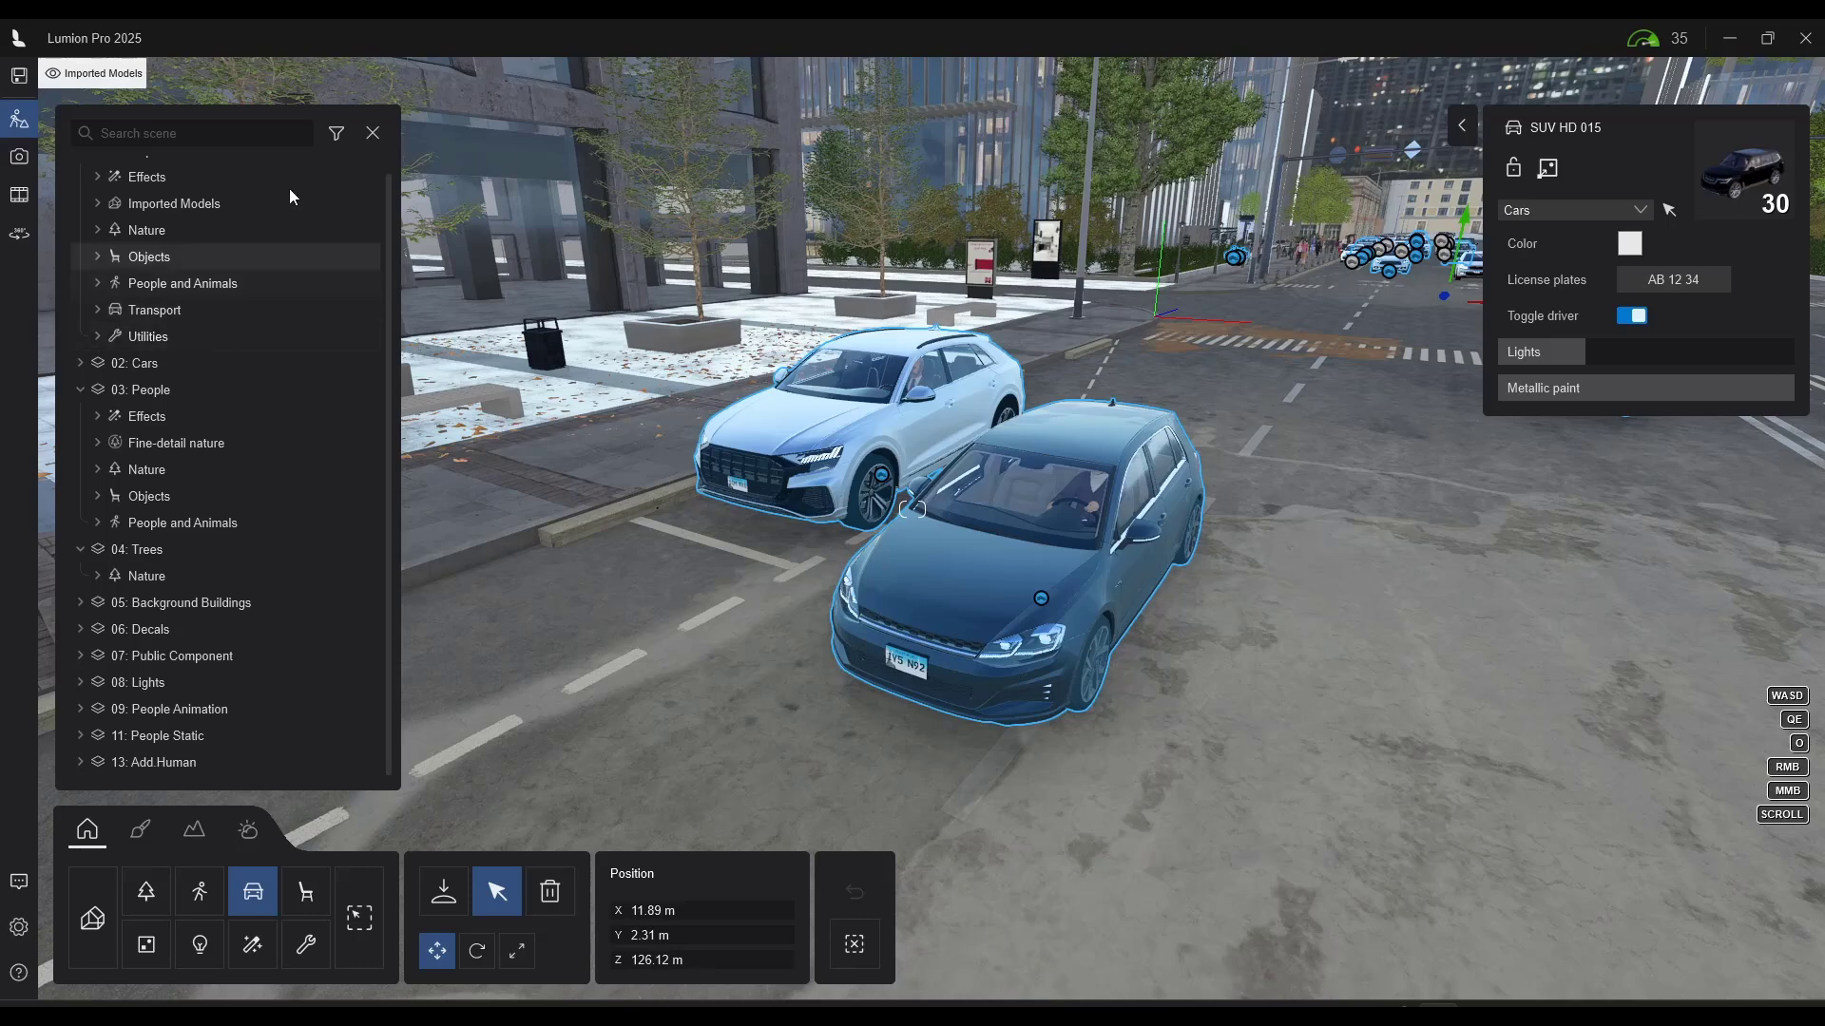
# Filter the scene list to Nature and expand the Nature groups of each layer
pyautogui.click(336, 133)
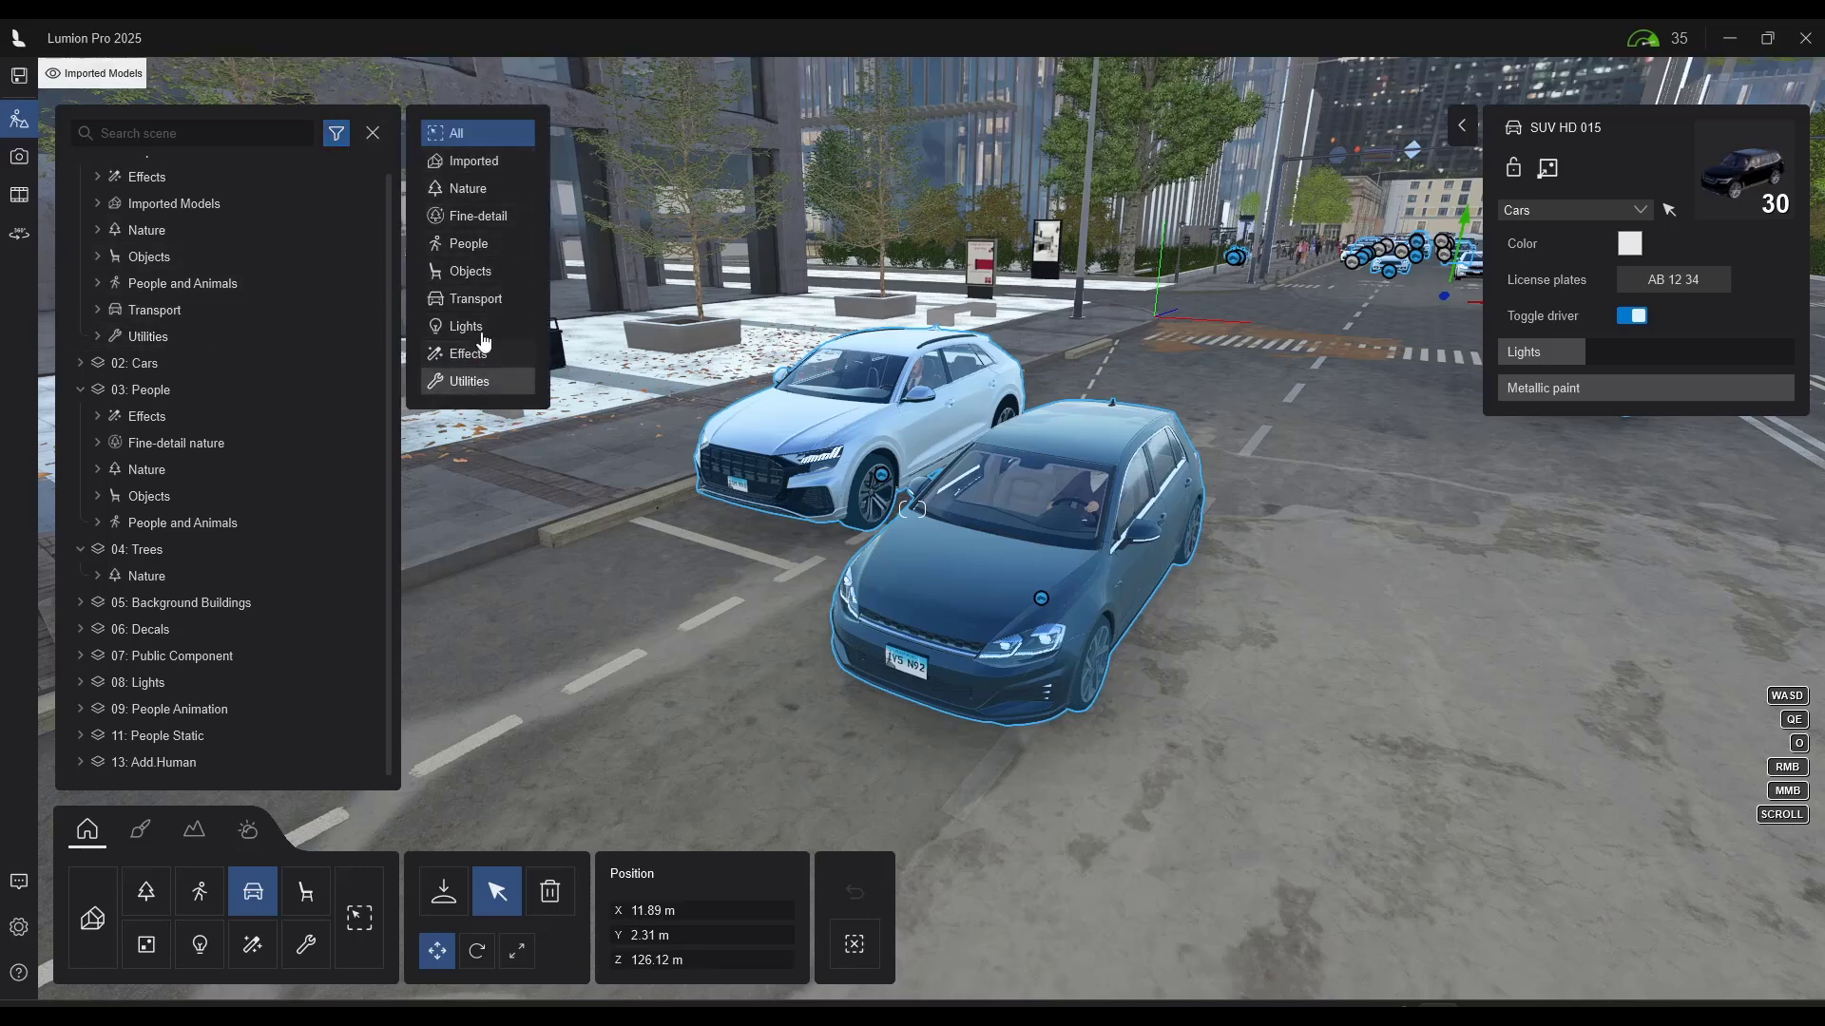
pyautogui.click(468, 188)
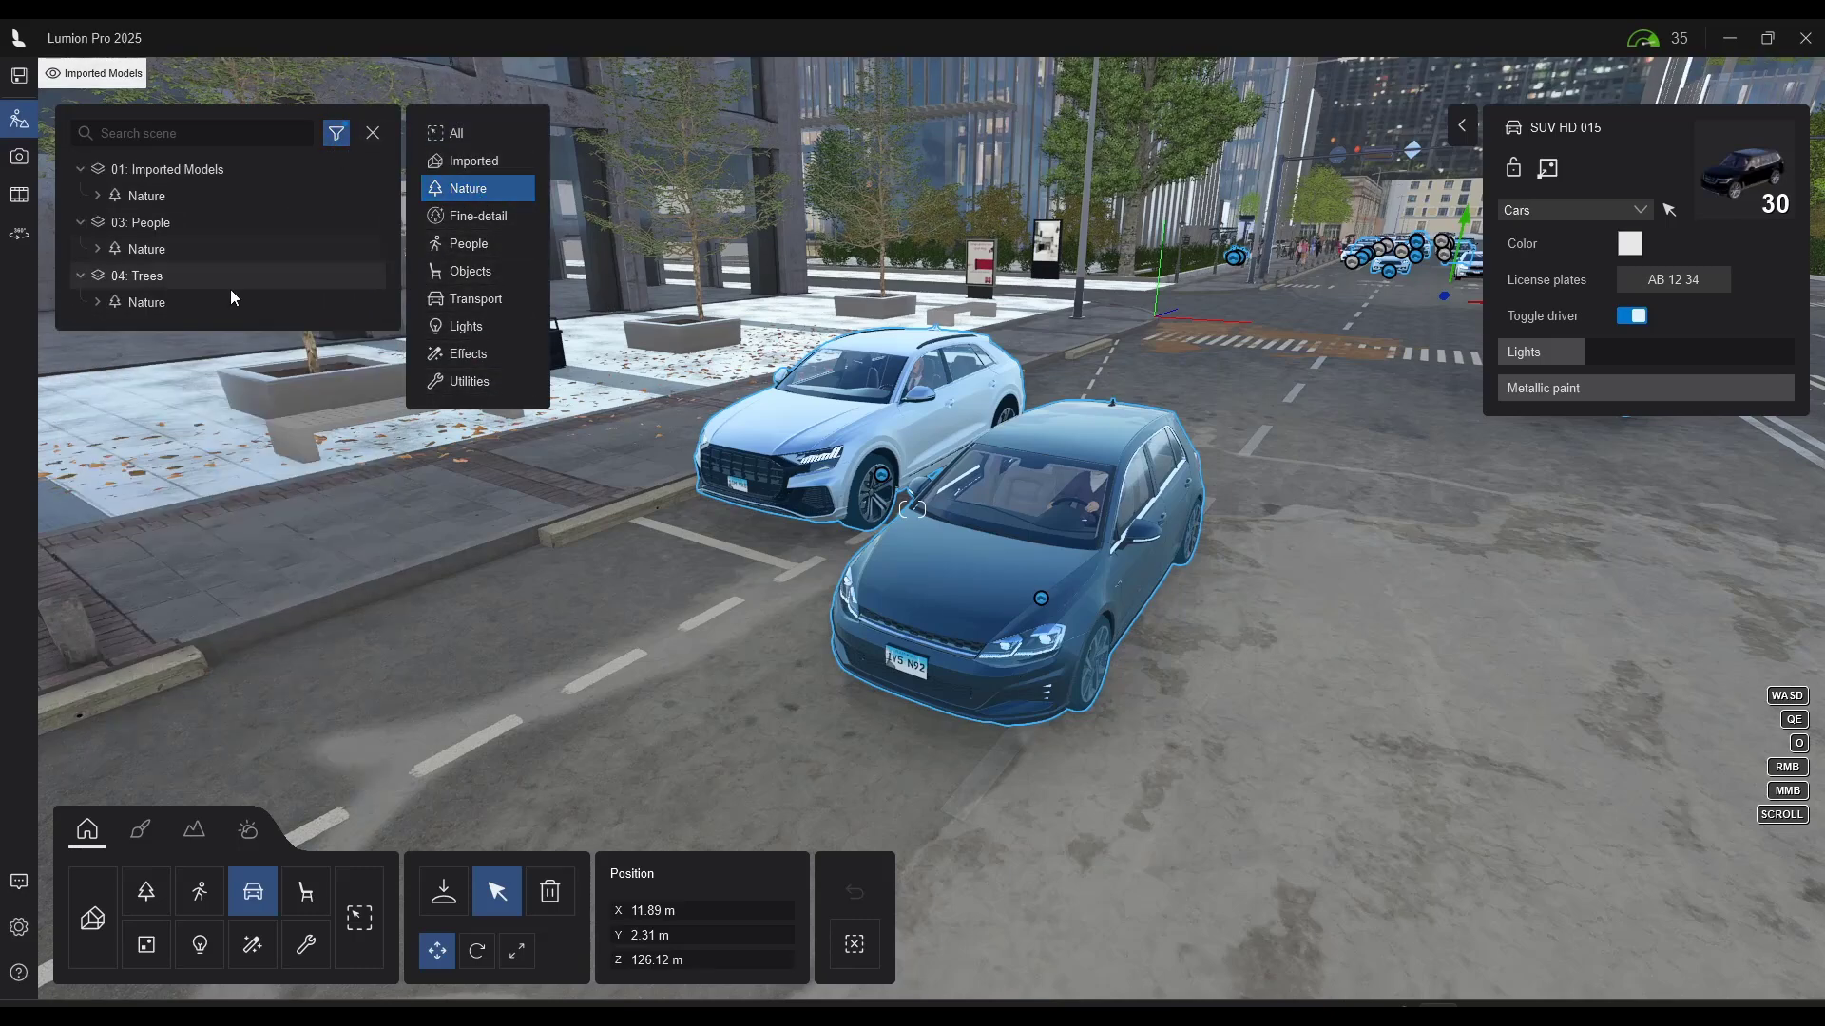
pyautogui.click(99, 248)
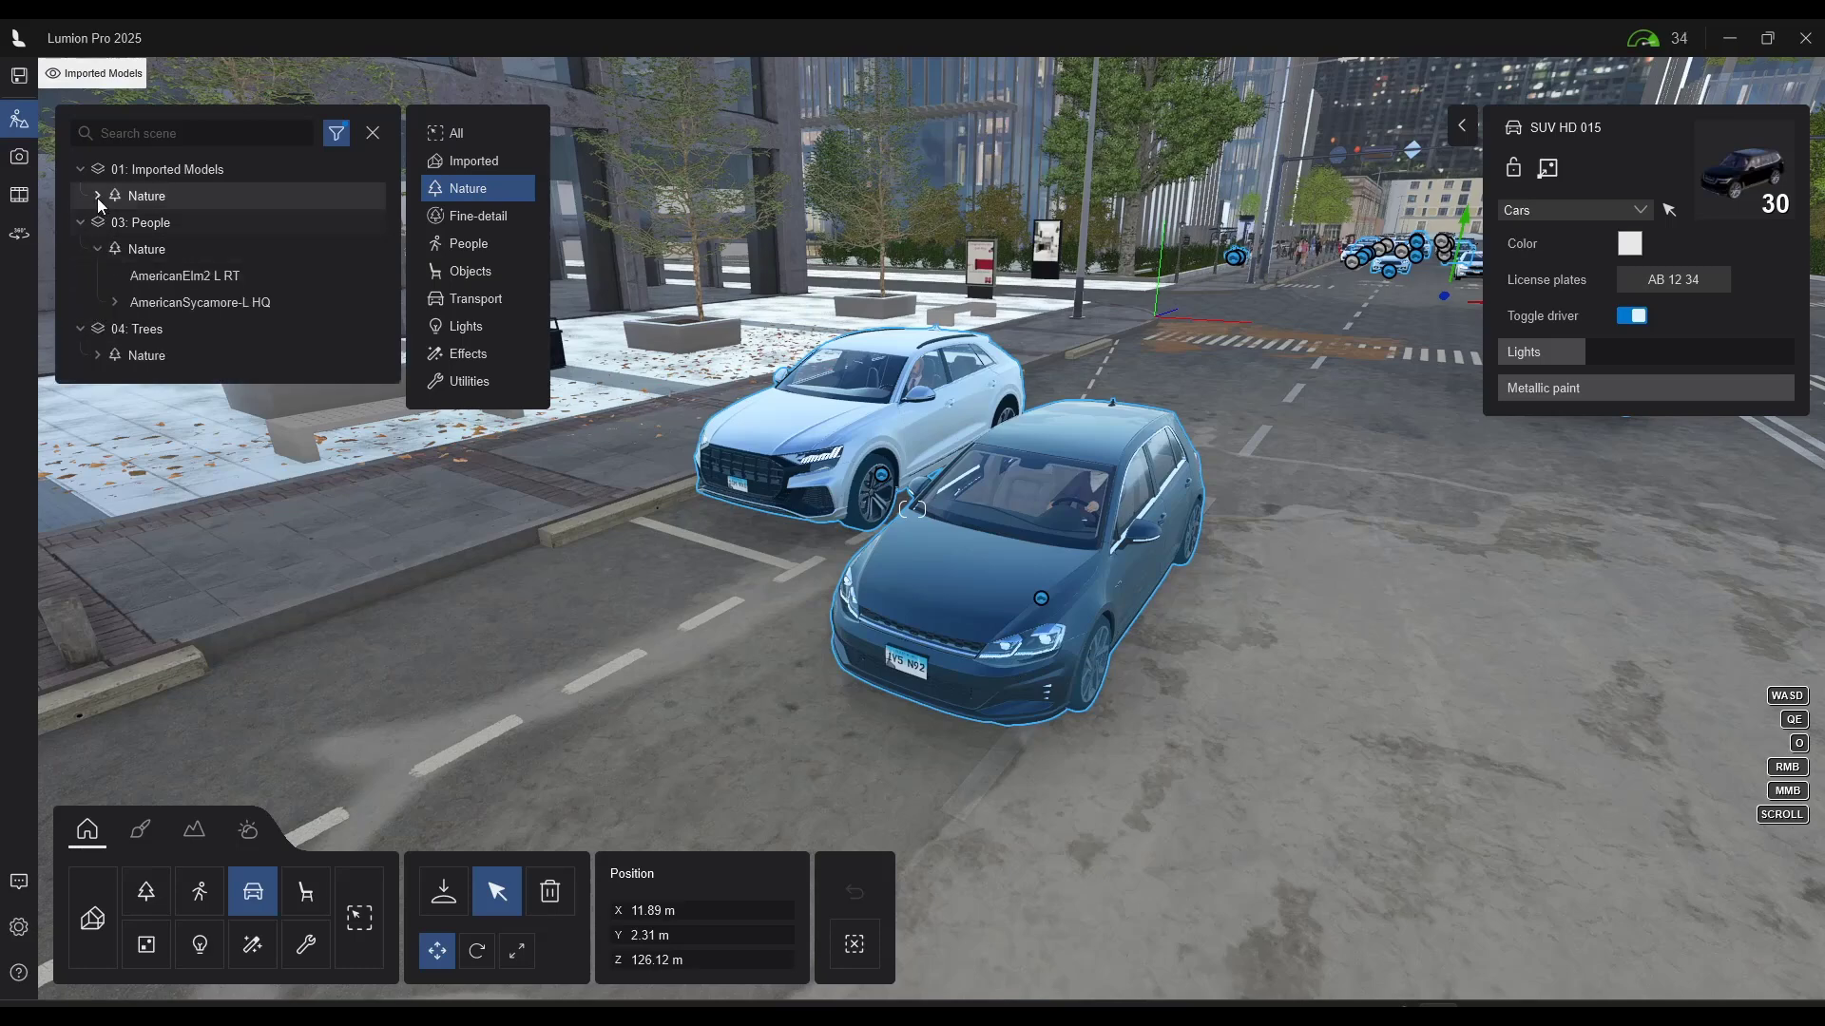
pyautogui.click(97, 195)
pyautogui.click(97, 461)
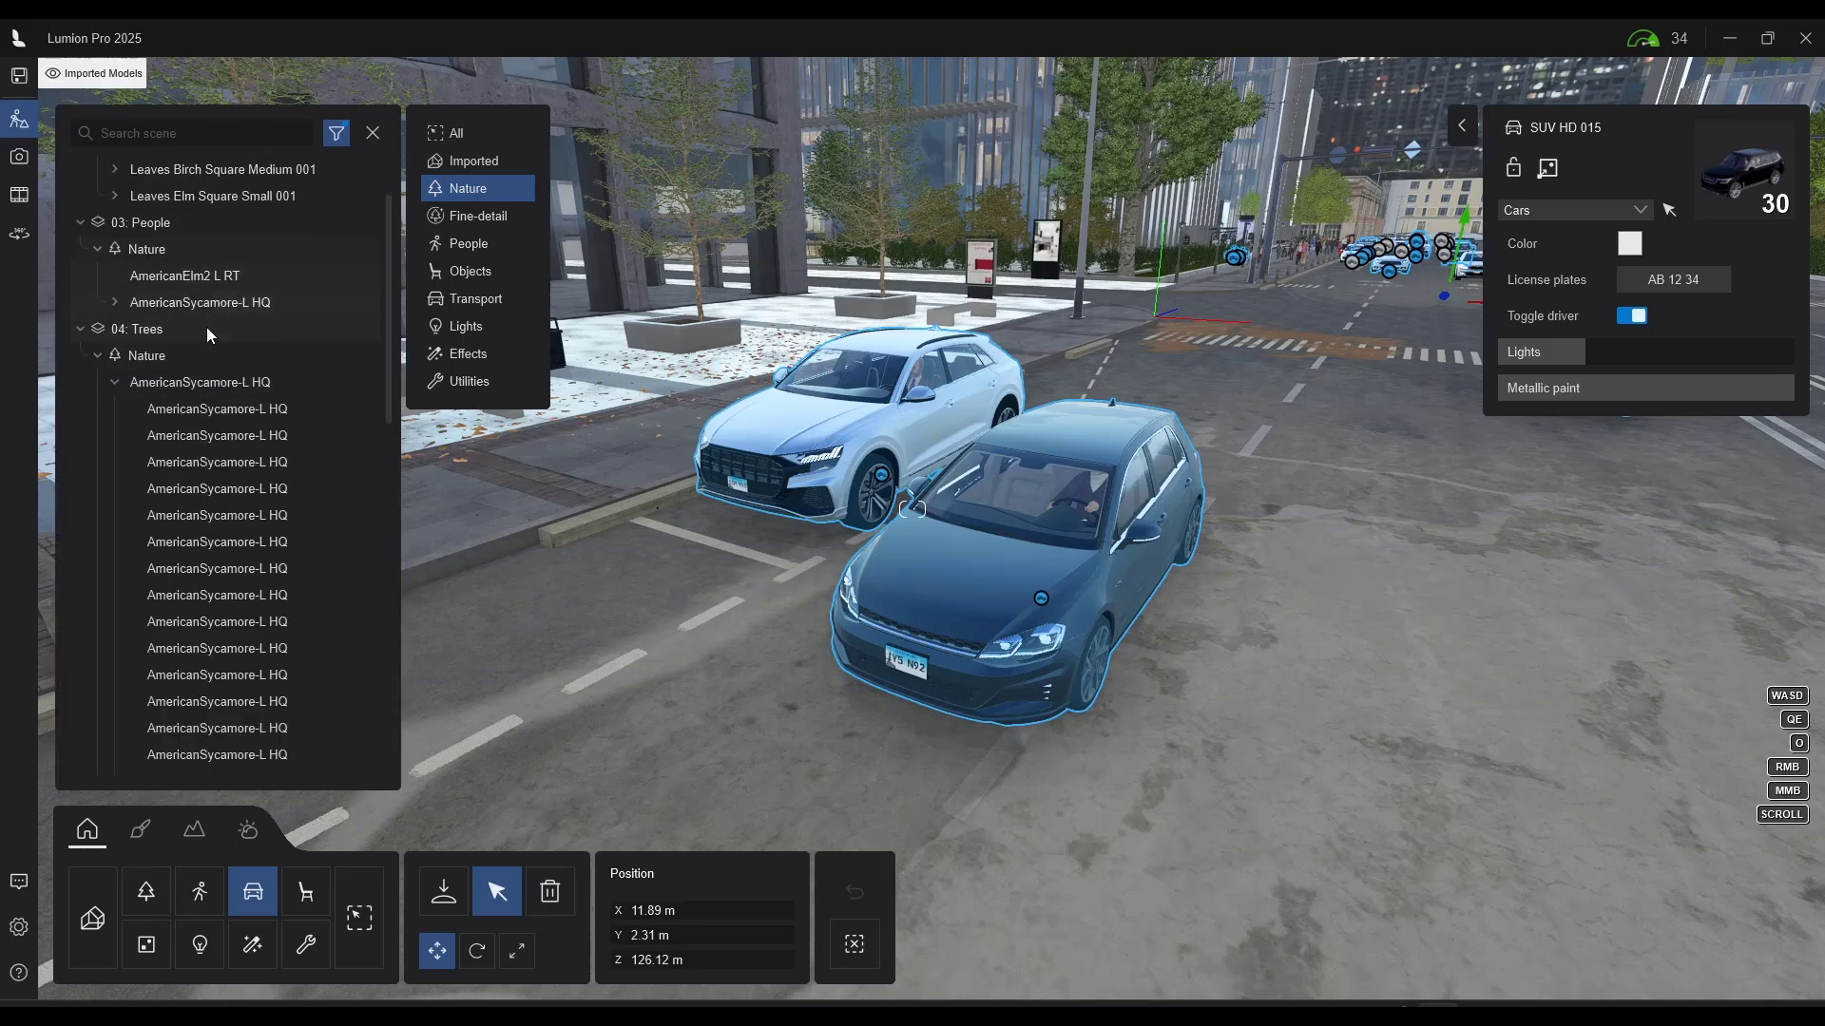
# Select the tree groups from EuropeanAspen L up through AmericanSycamore-L HQ
pyautogui.click(162, 528)
pyautogui.keyDown('shift'); pyautogui.click(166, 523); pyautogui.keyUp('shift')
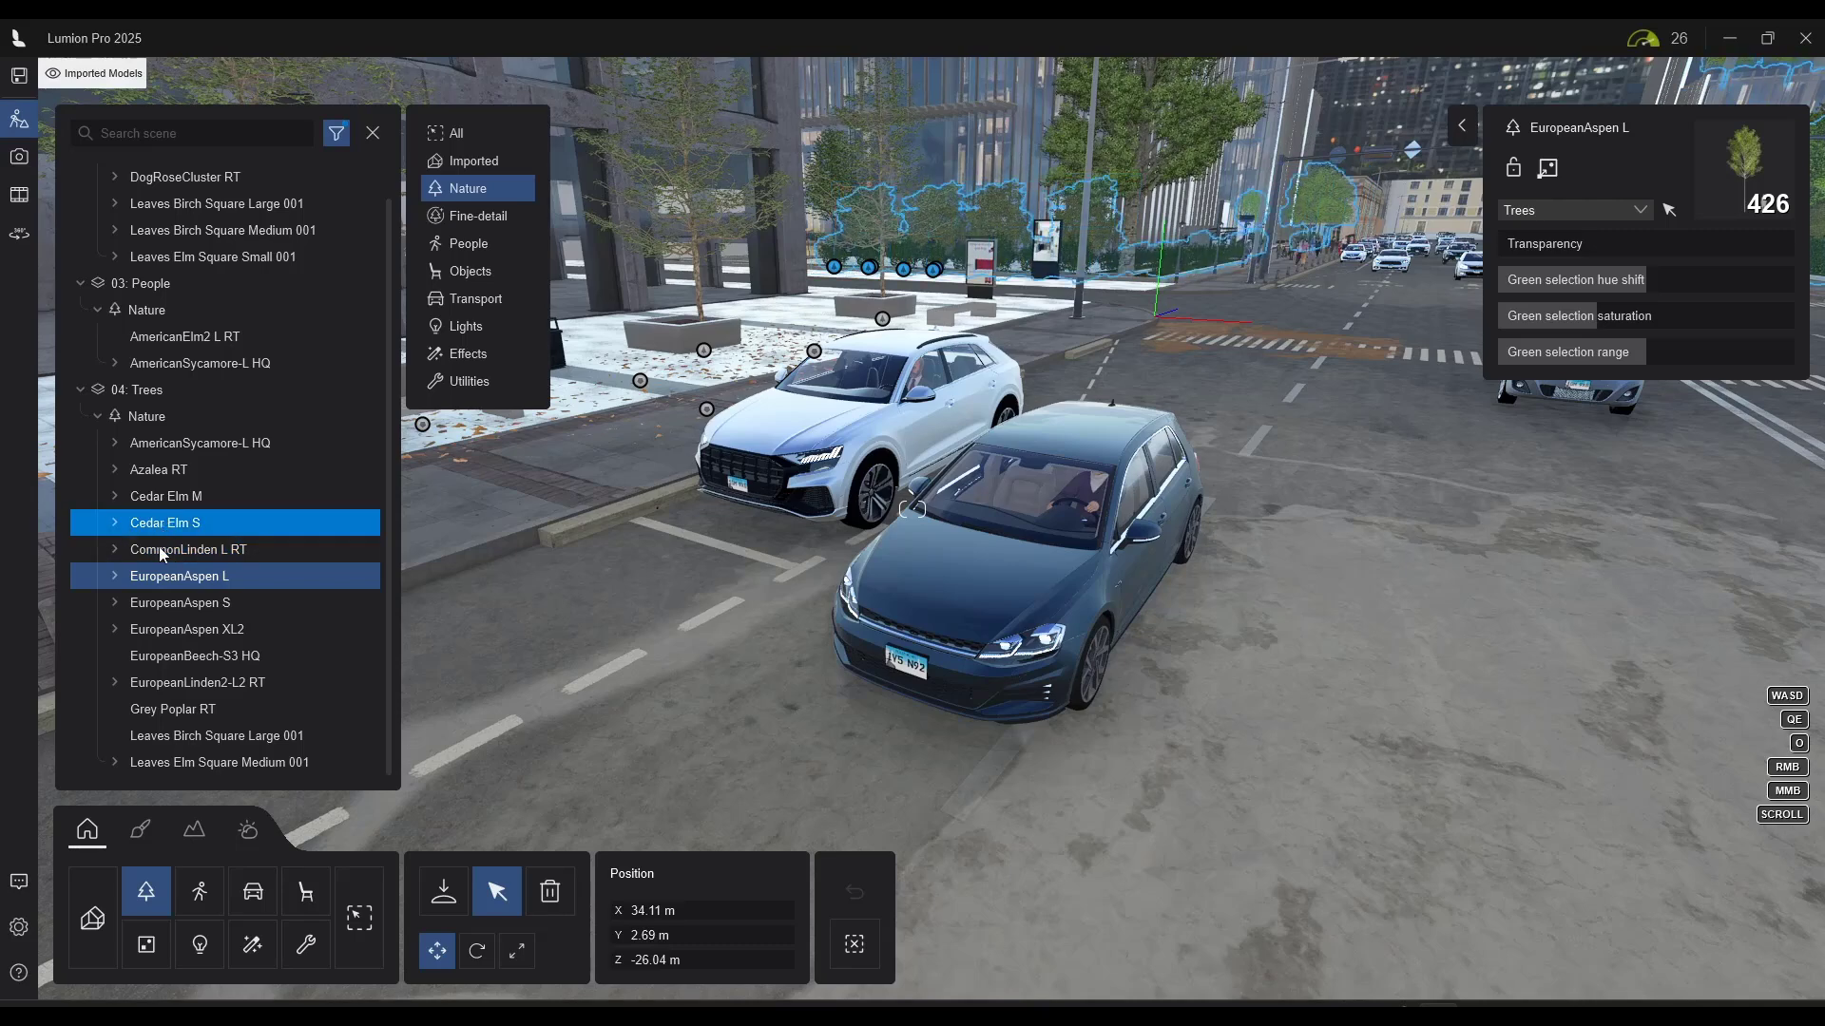
pyautogui.keyDown('shift'); pyautogui.click(166, 497); pyautogui.keyUp('shift')
pyautogui.keyDown('shift'); pyautogui.click(166, 471); pyautogui.keyUp('shift')
pyautogui.keyDown('shift'); pyautogui.click(165, 443); pyautogui.keyUp('shift')
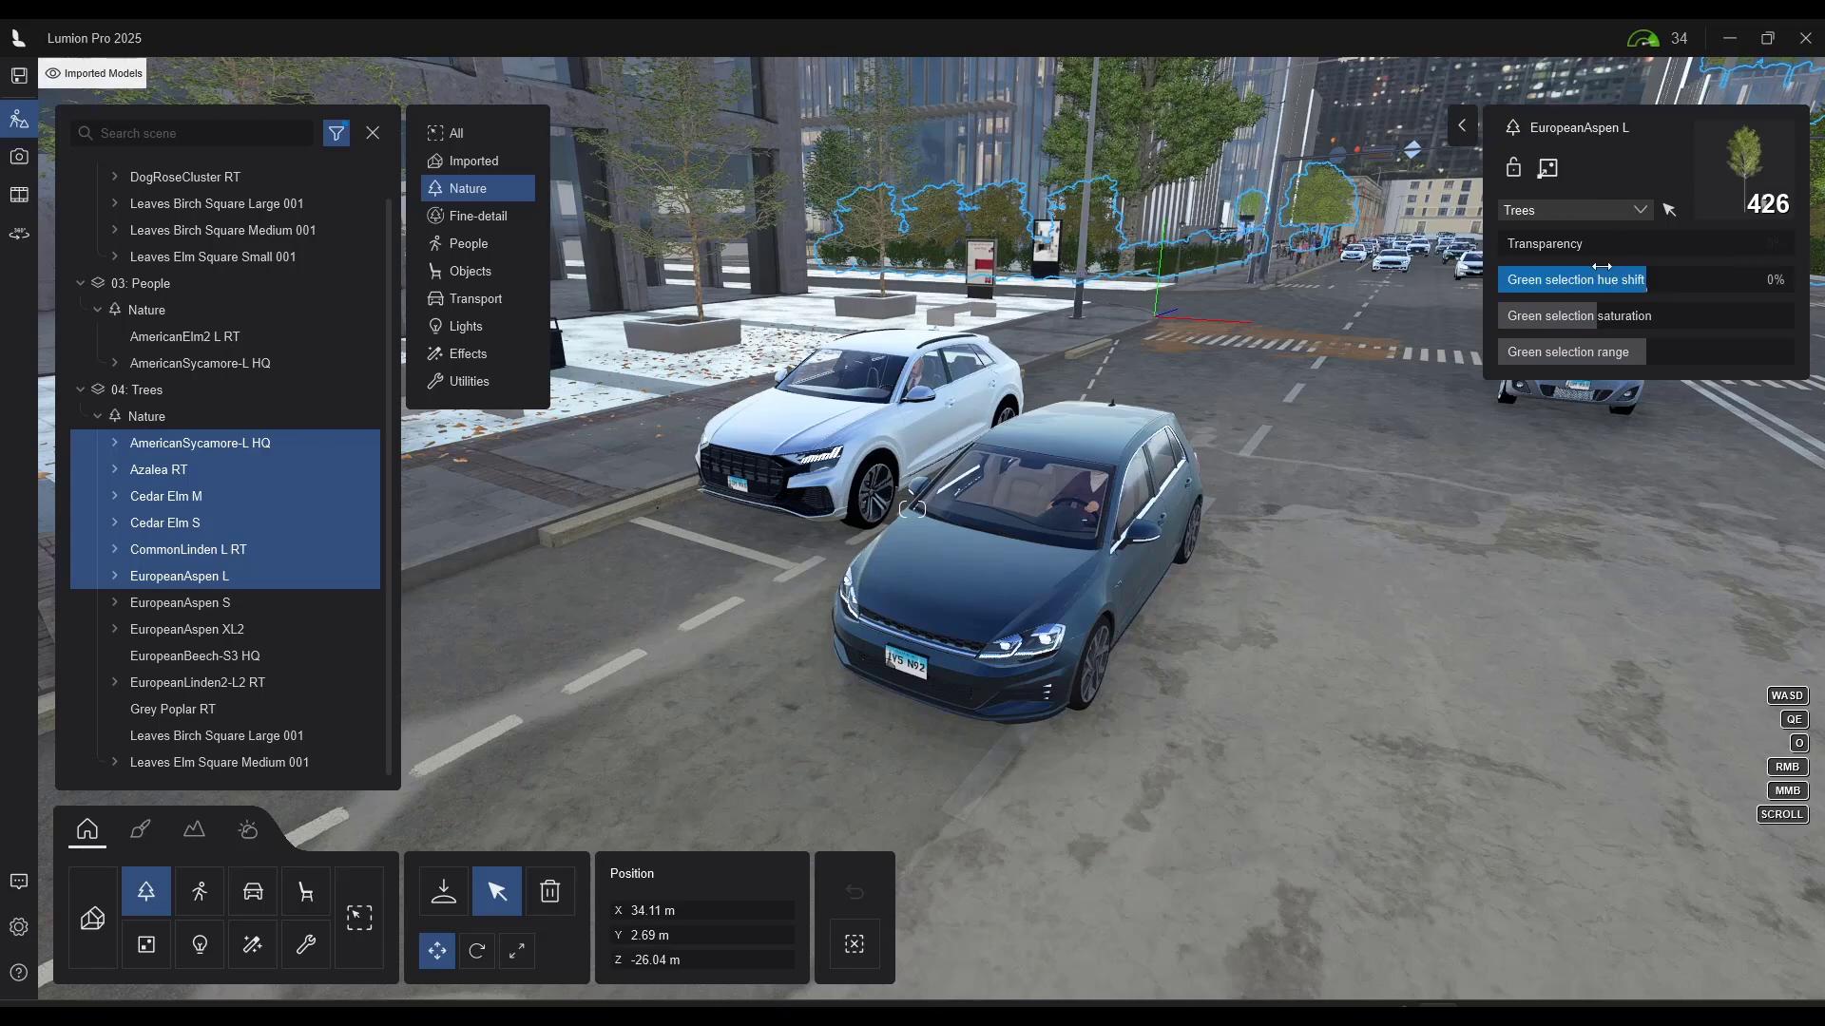
# Hide the Cars layer and then show it again
pyautogui.moveTo(249, 87)
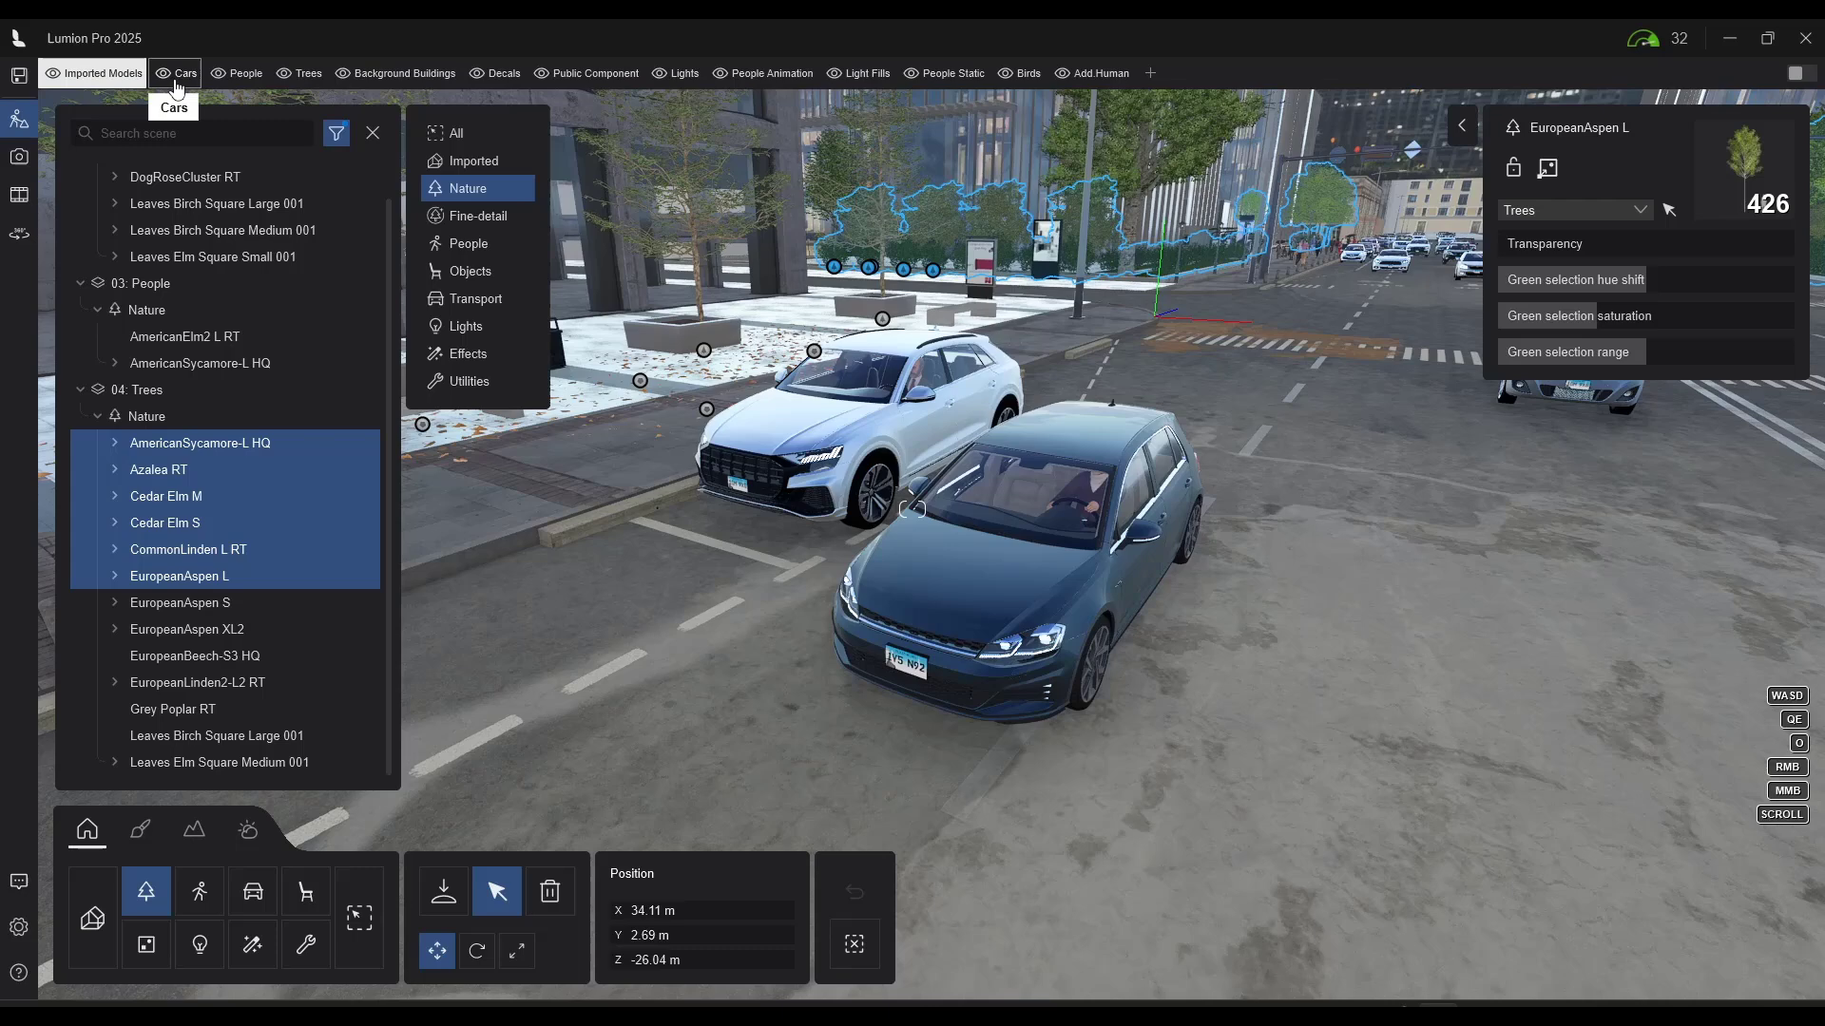
pyautogui.click(166, 83)
pyautogui.click(163, 85)
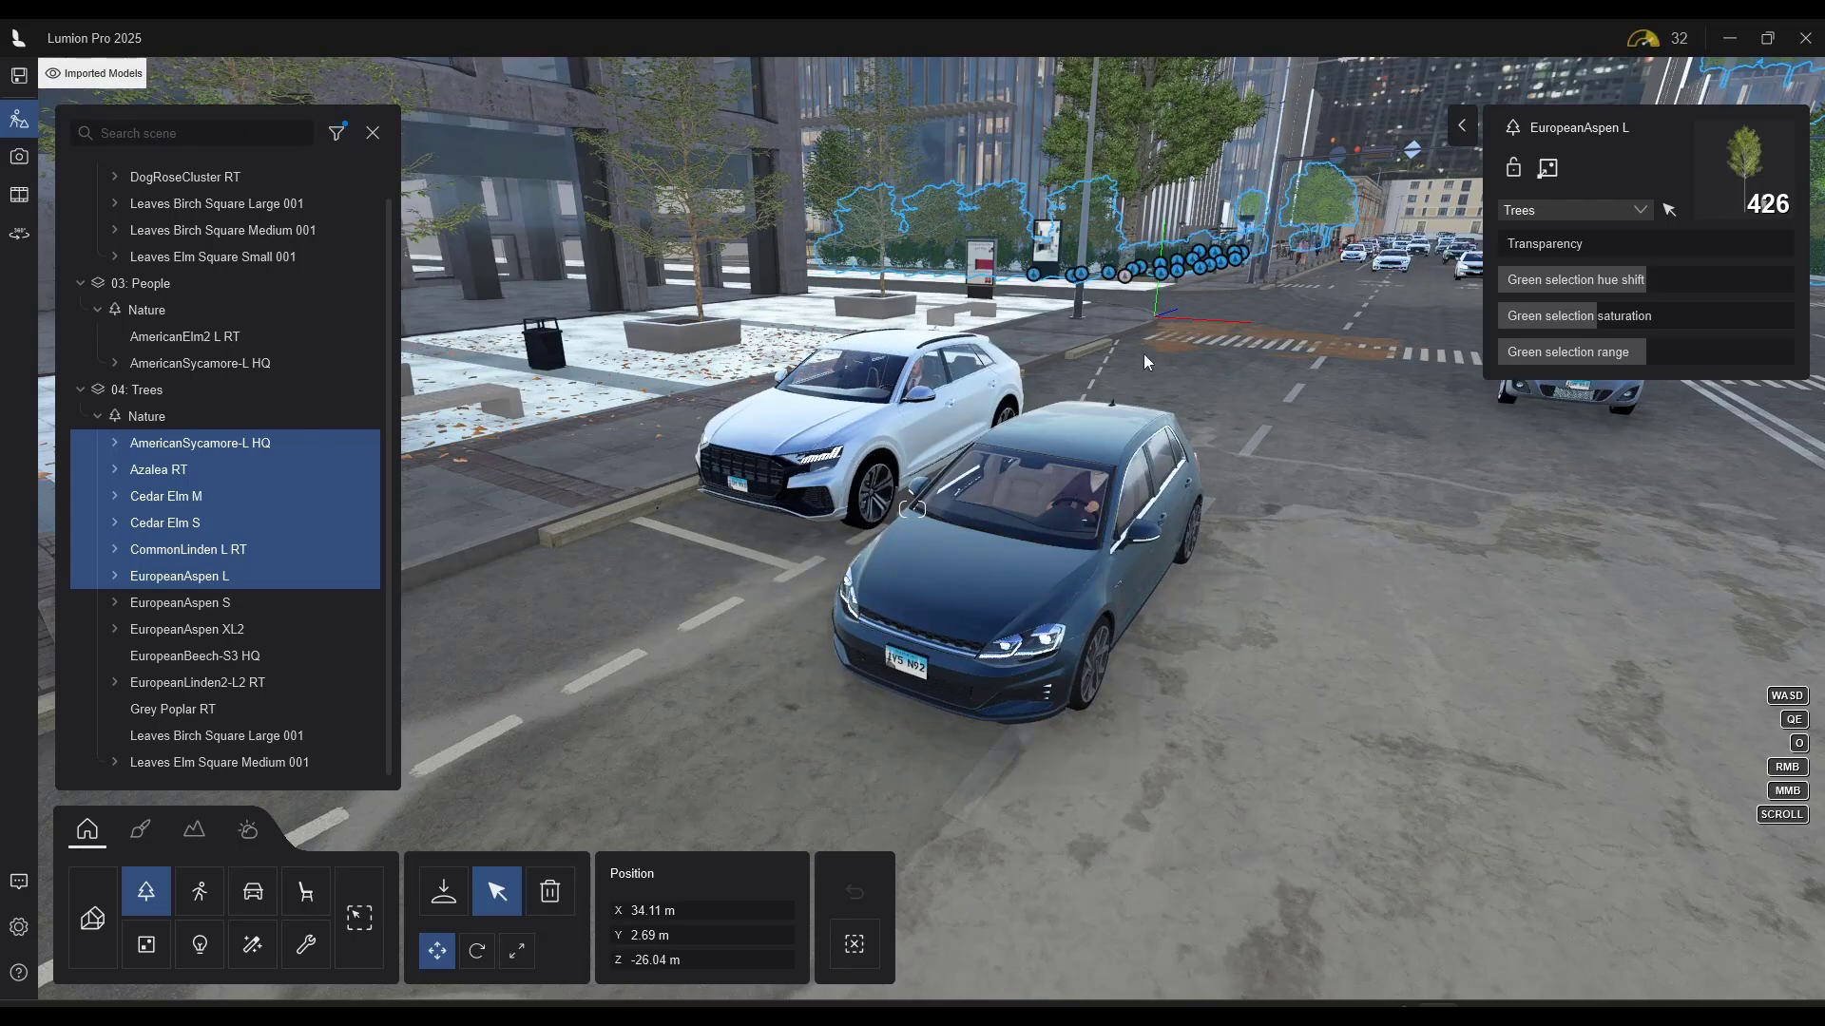
# Preview the Exterior - Dawn camera in Photo mode and open the render options, cancelling the save
pyautogui.click(20, 163)
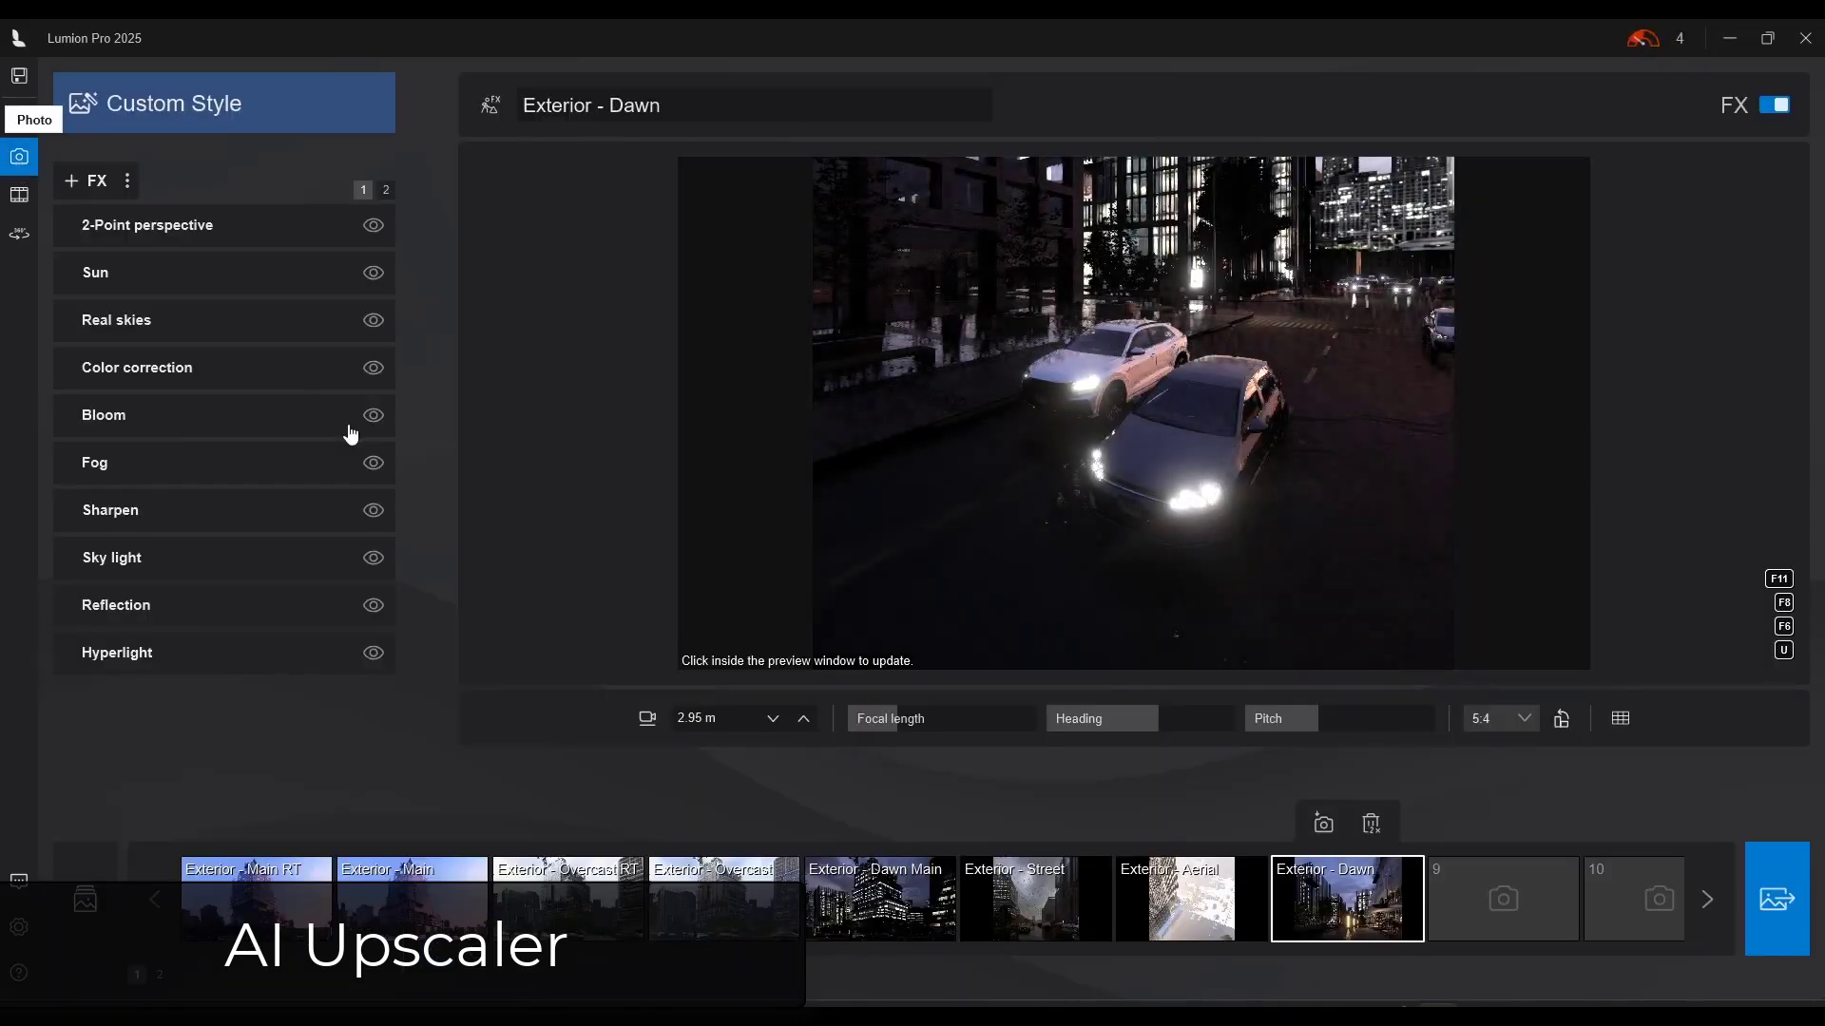
pyautogui.click(1334, 922)
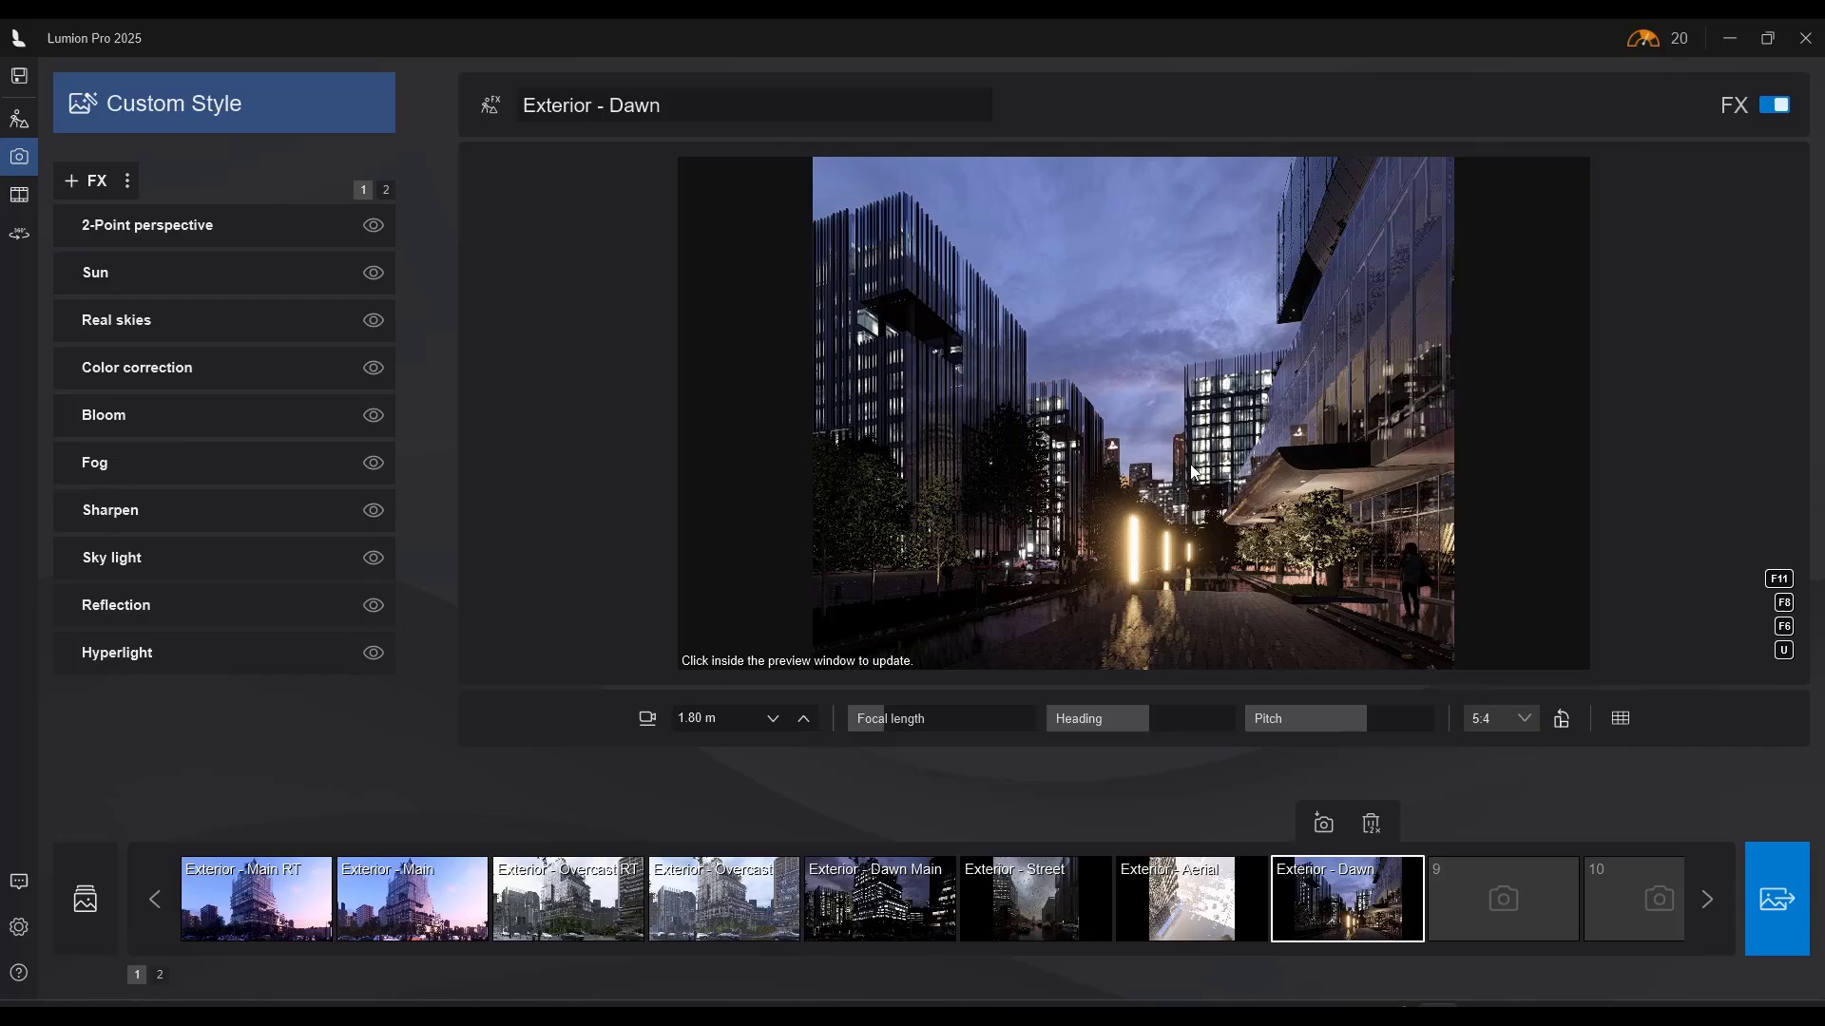
pyautogui.click(1119, 428)
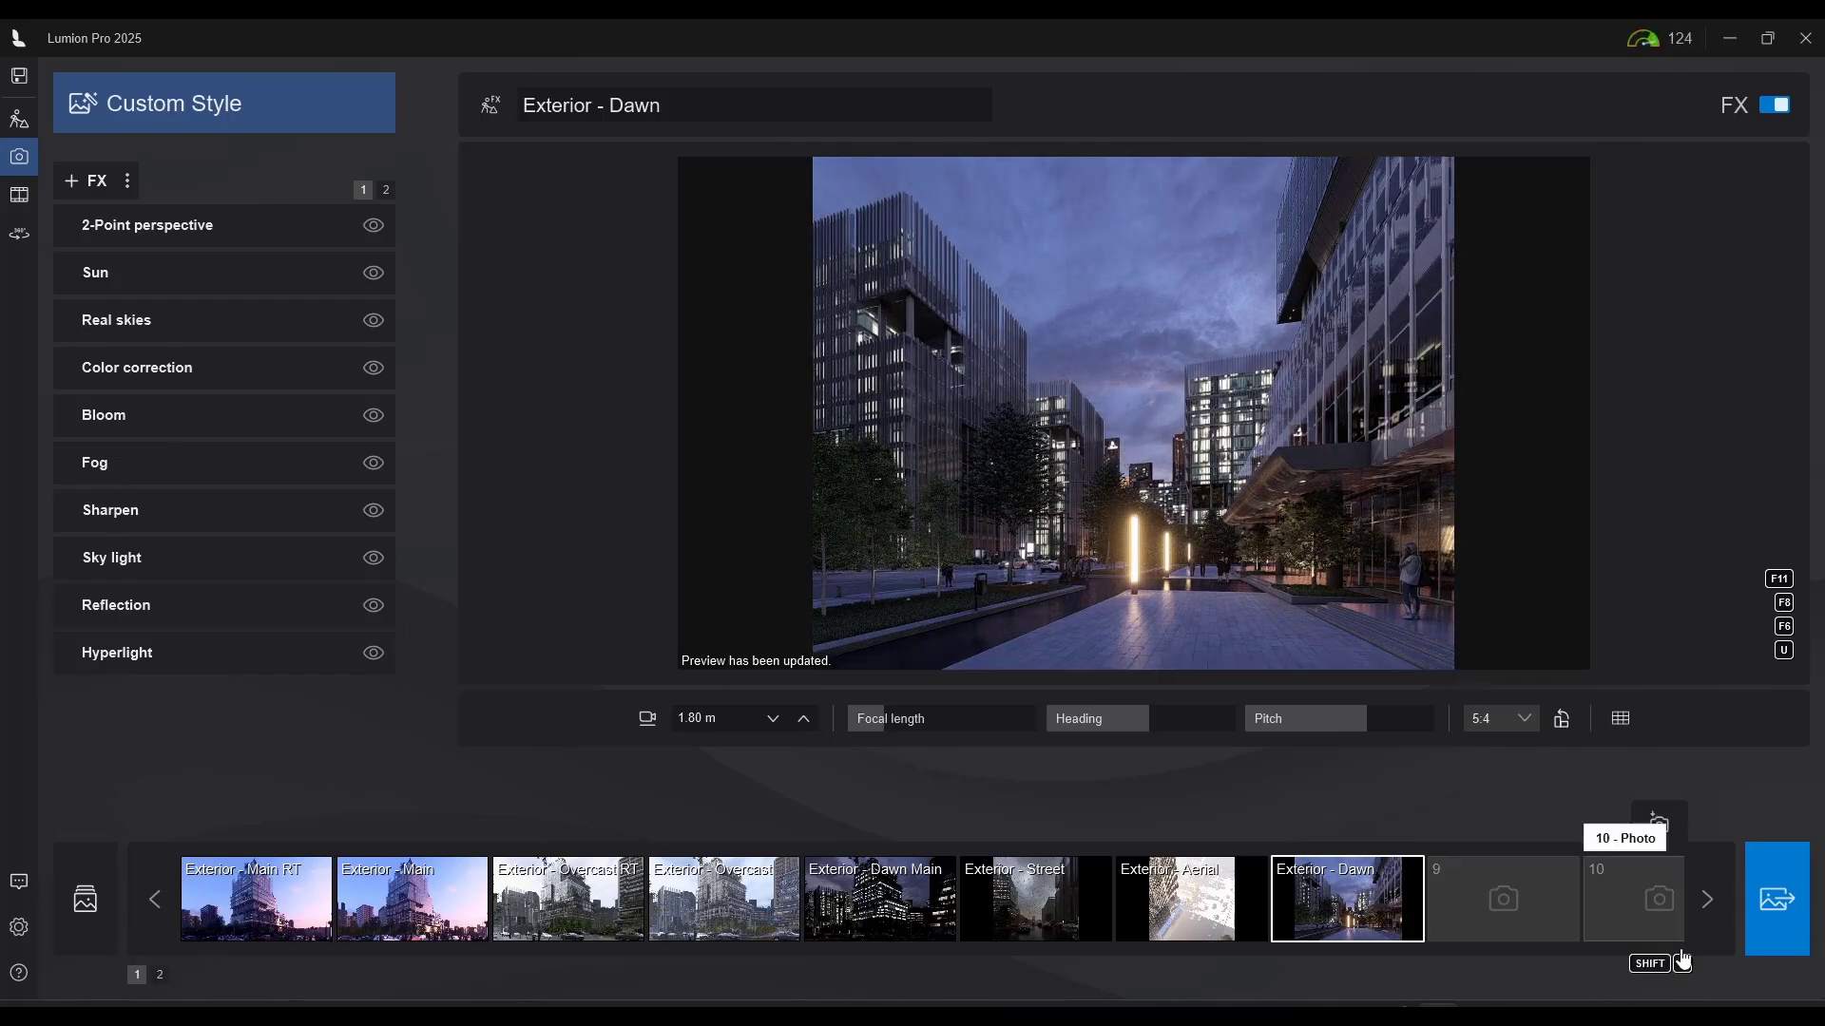
pyautogui.click(1789, 901)
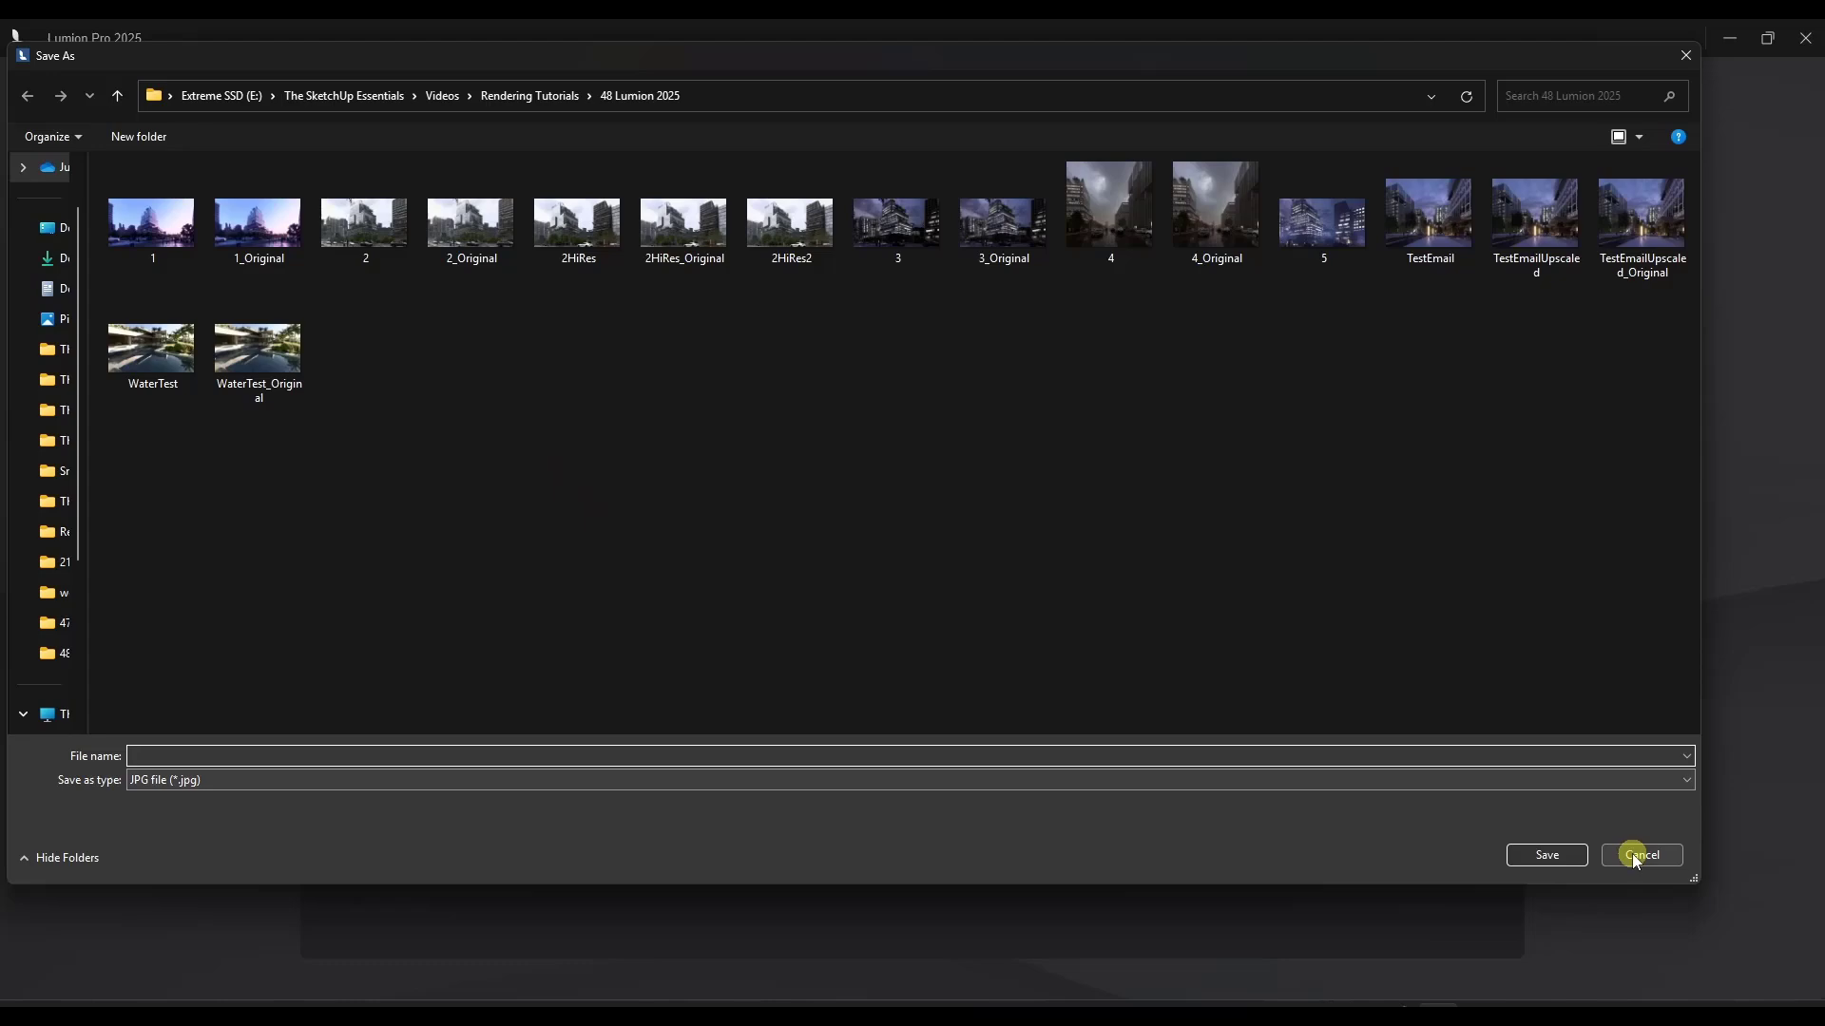
pyautogui.click(1640, 855)
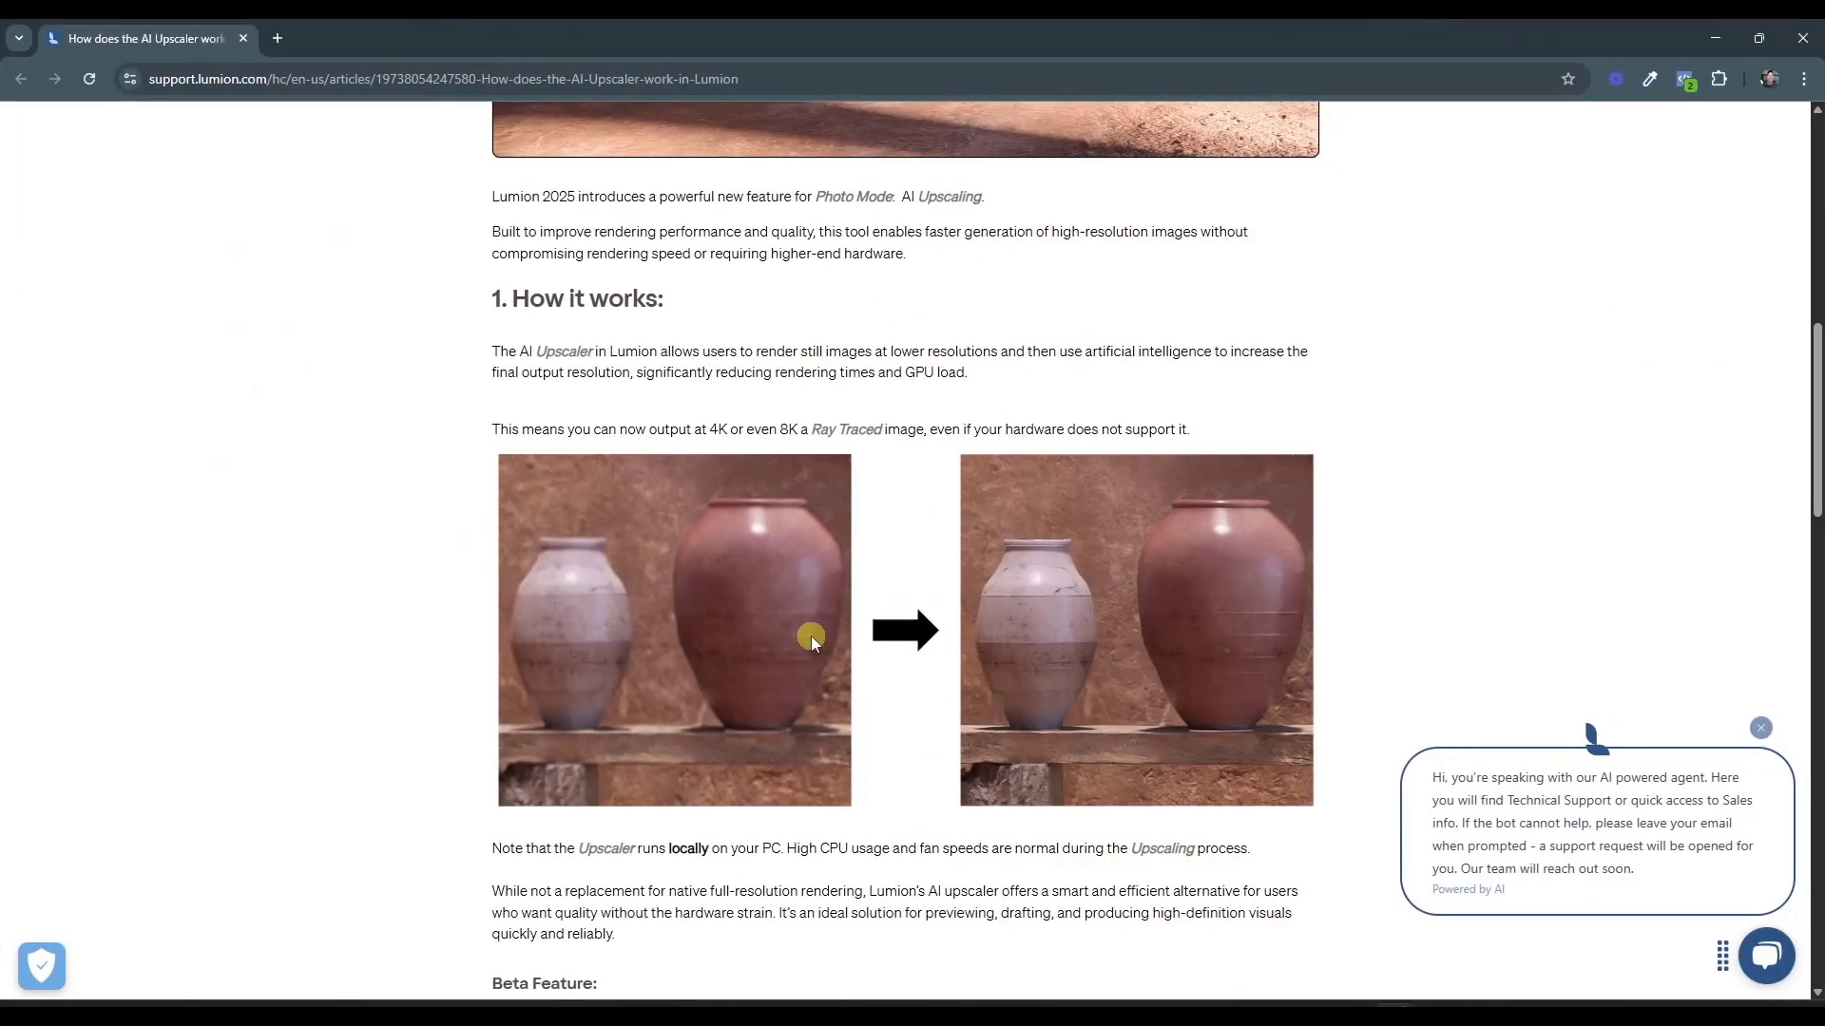
# Read the AI Upscaler support article's How it works section, then minimize the browser
pyautogui.scroll(1, 817, 590)
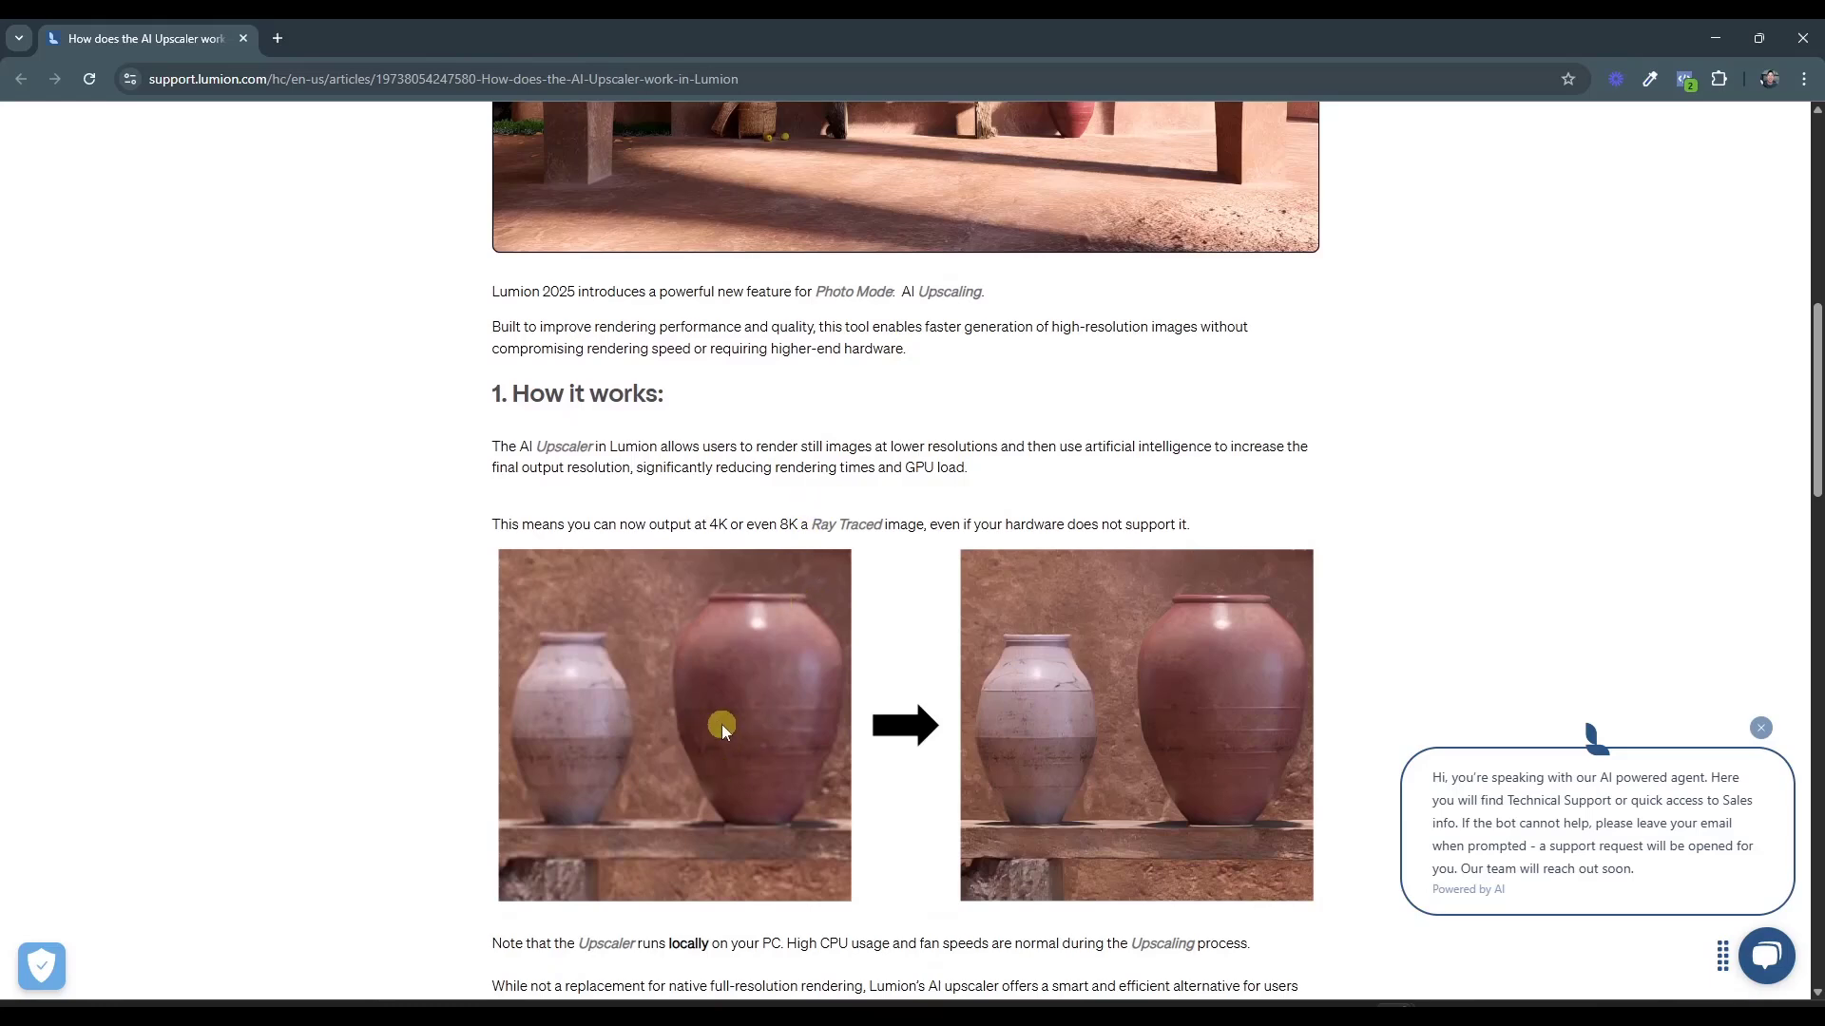
pyautogui.scroll(-2, 721, 726)
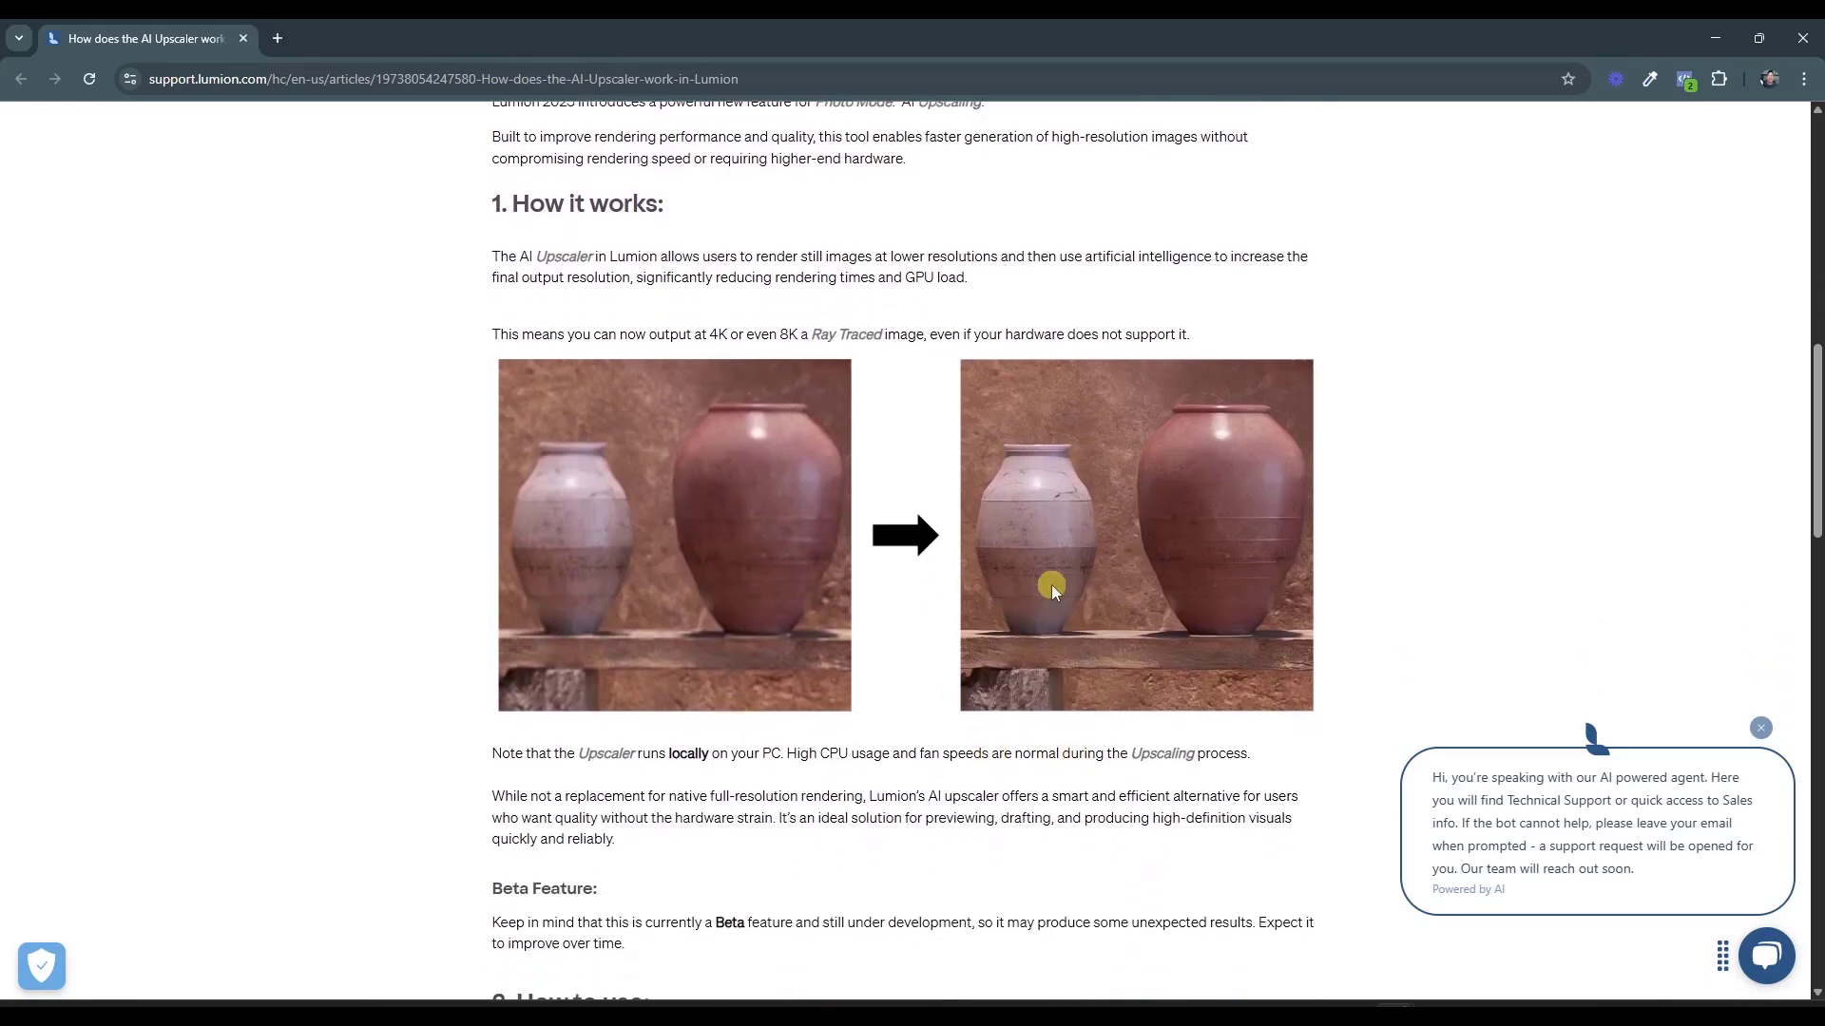
pyautogui.scroll(-2, 1059, 578)
pyautogui.scroll(1, 1030, 582)
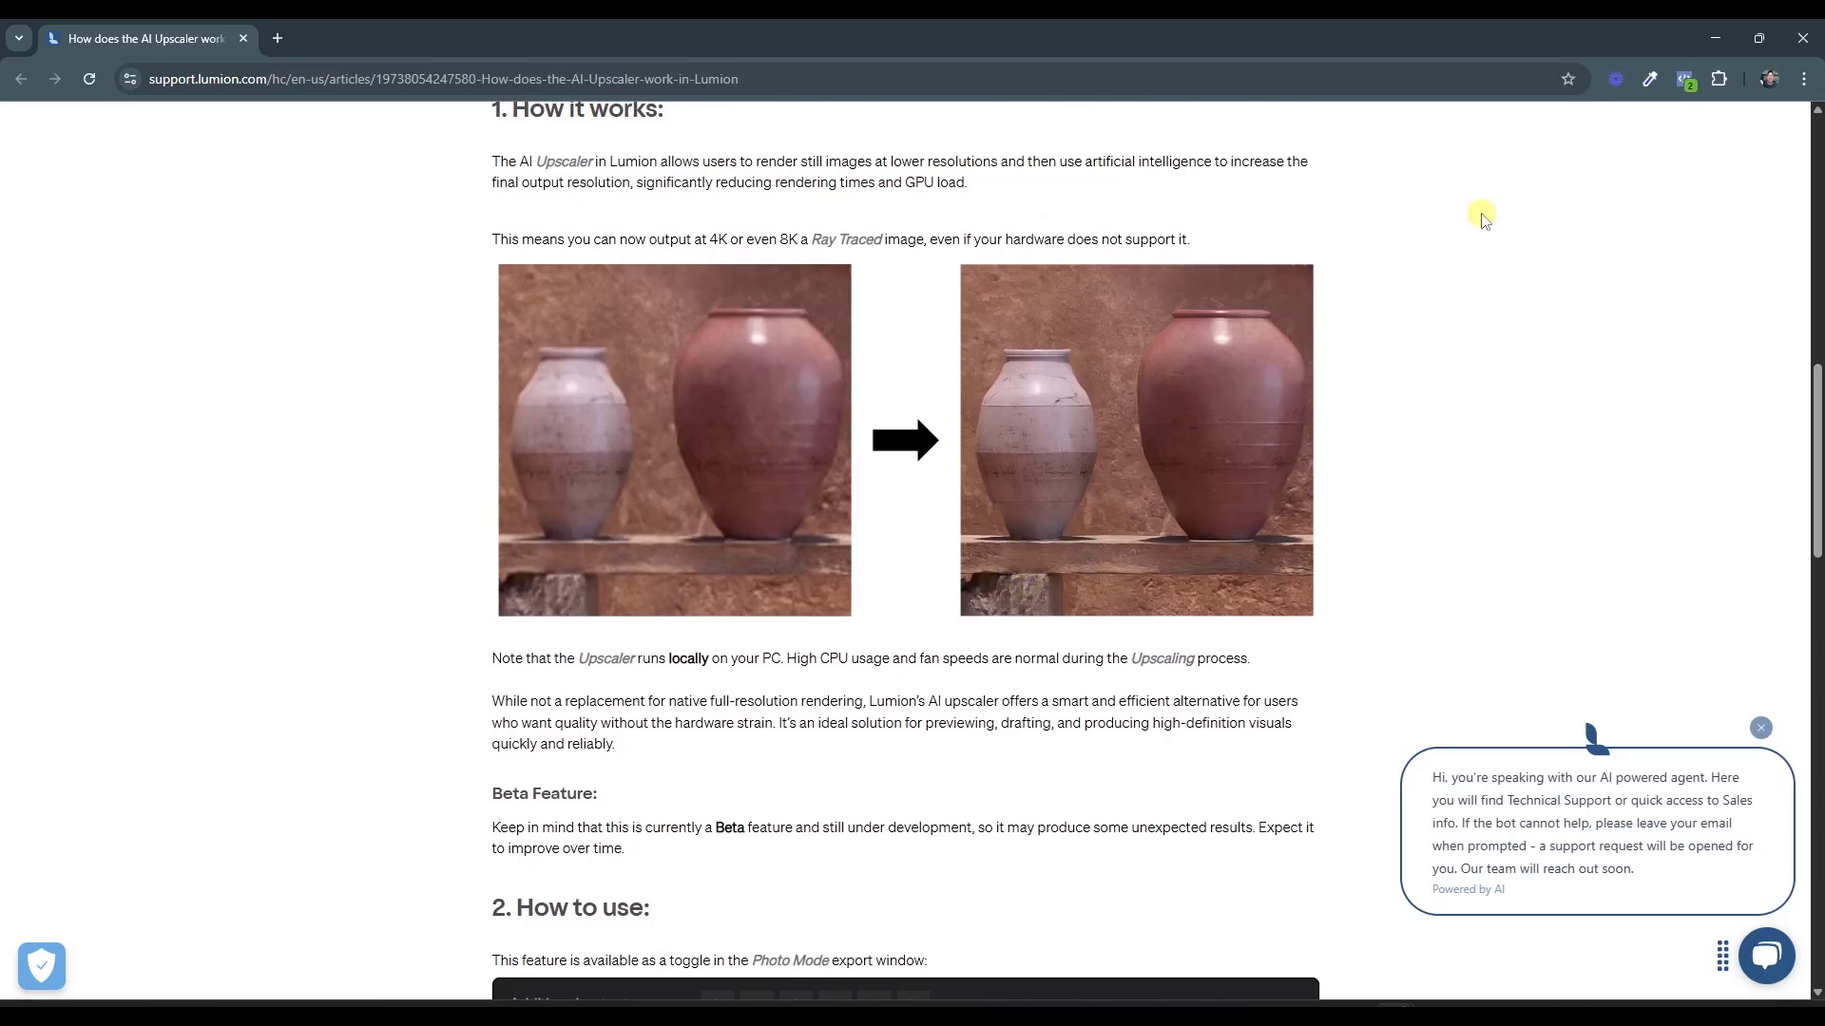
pyautogui.click(1715, 38)
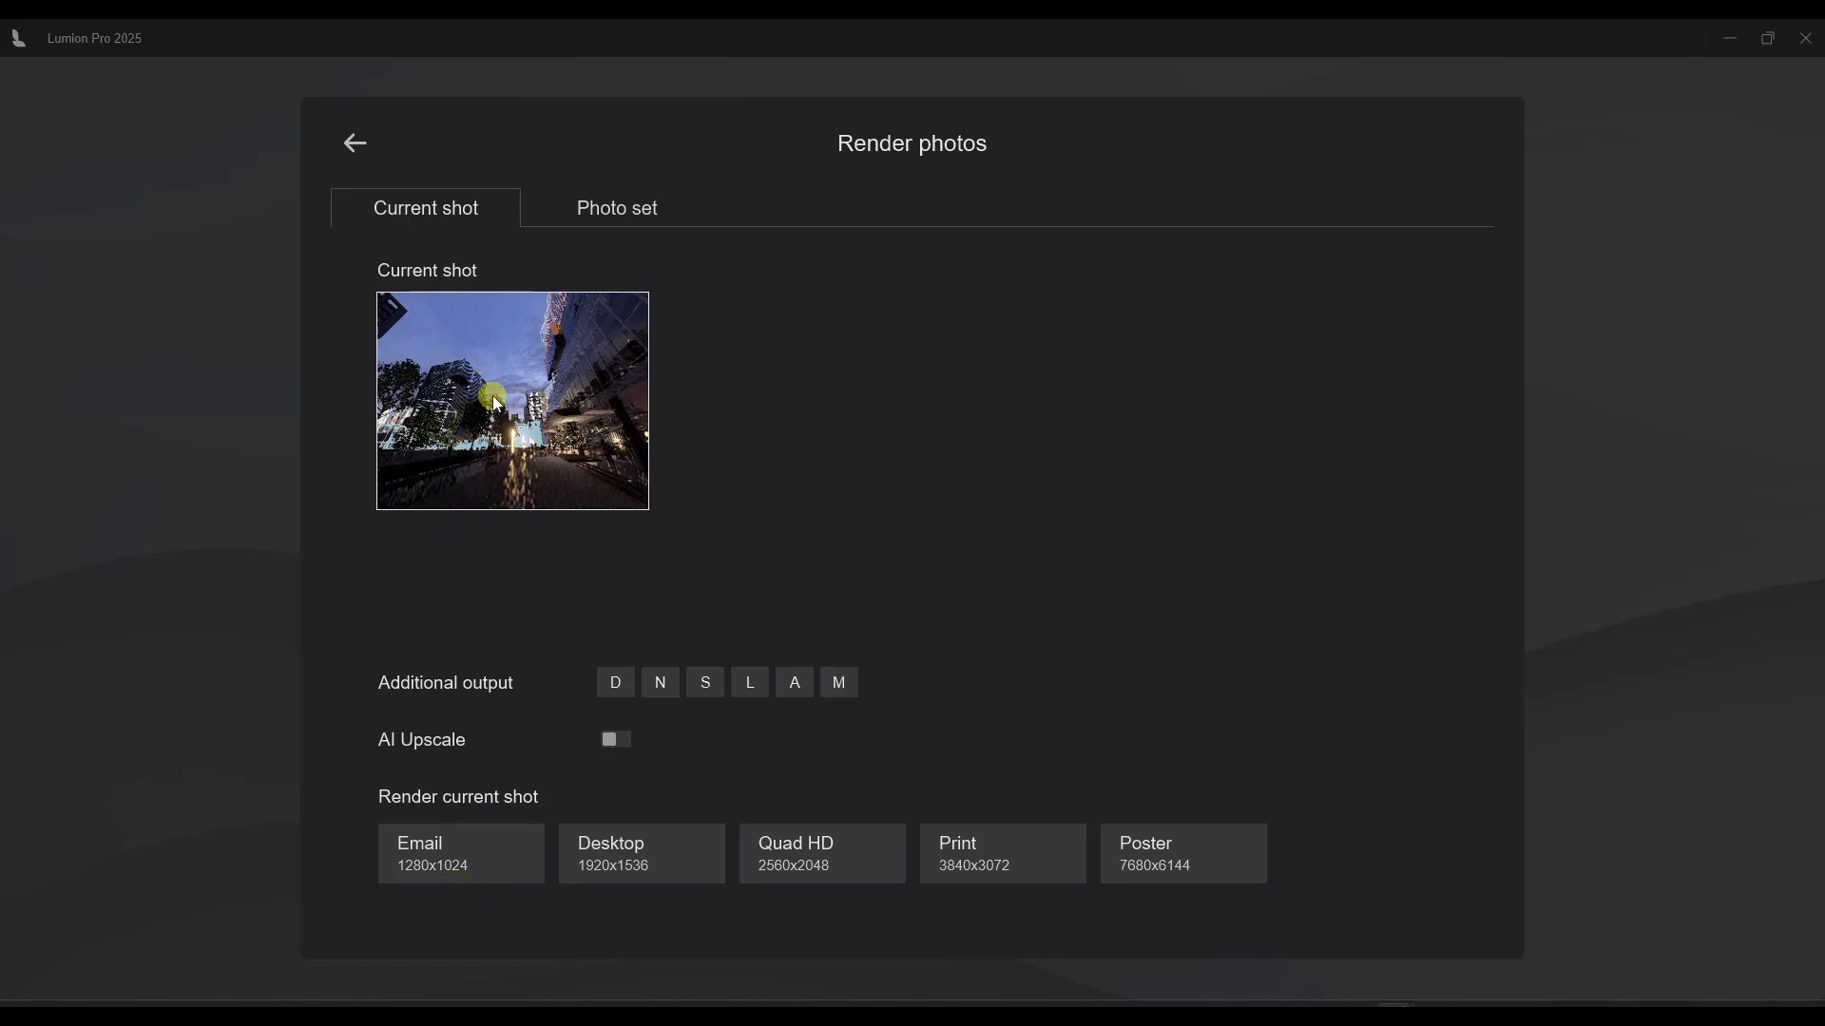
# Render Exterior - Dawn at Quad HD 2560x2048 as QuadHDTest.jpg, view it, and close the summary
pyautogui.click(806, 859)
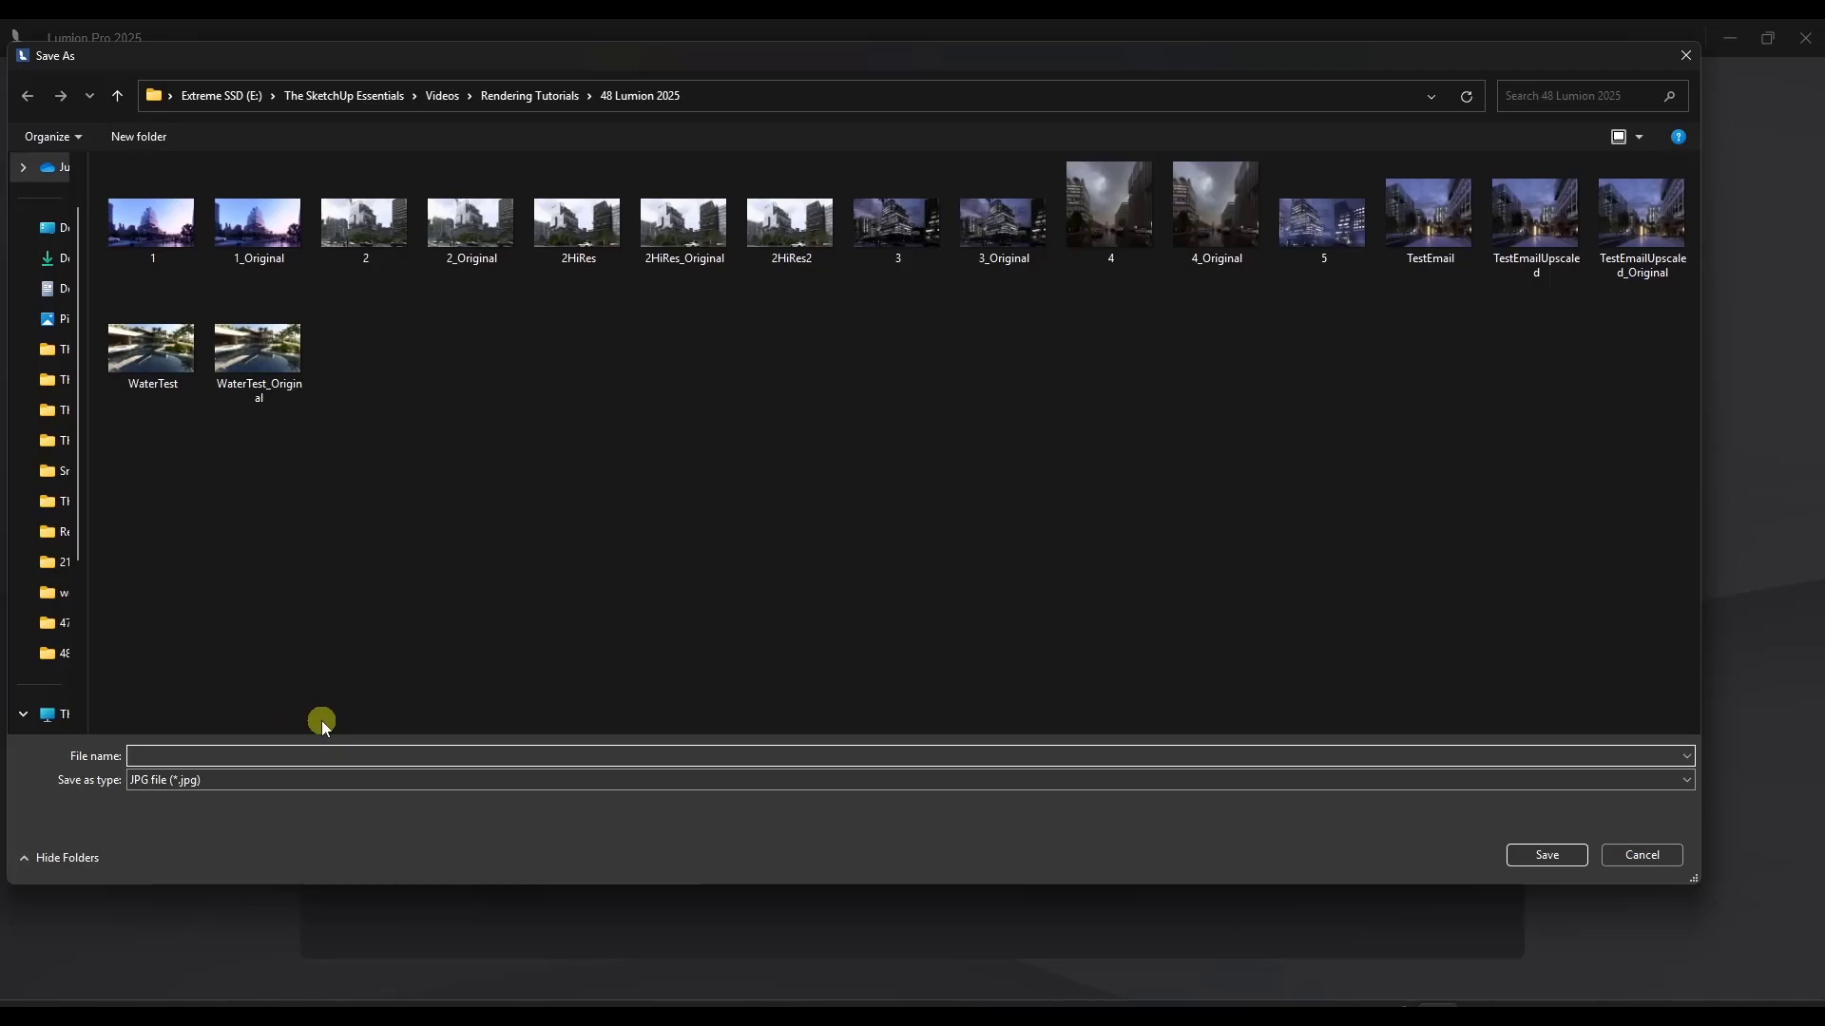
pyautogui.write('QuadHDTest')
pyautogui.press('Return')
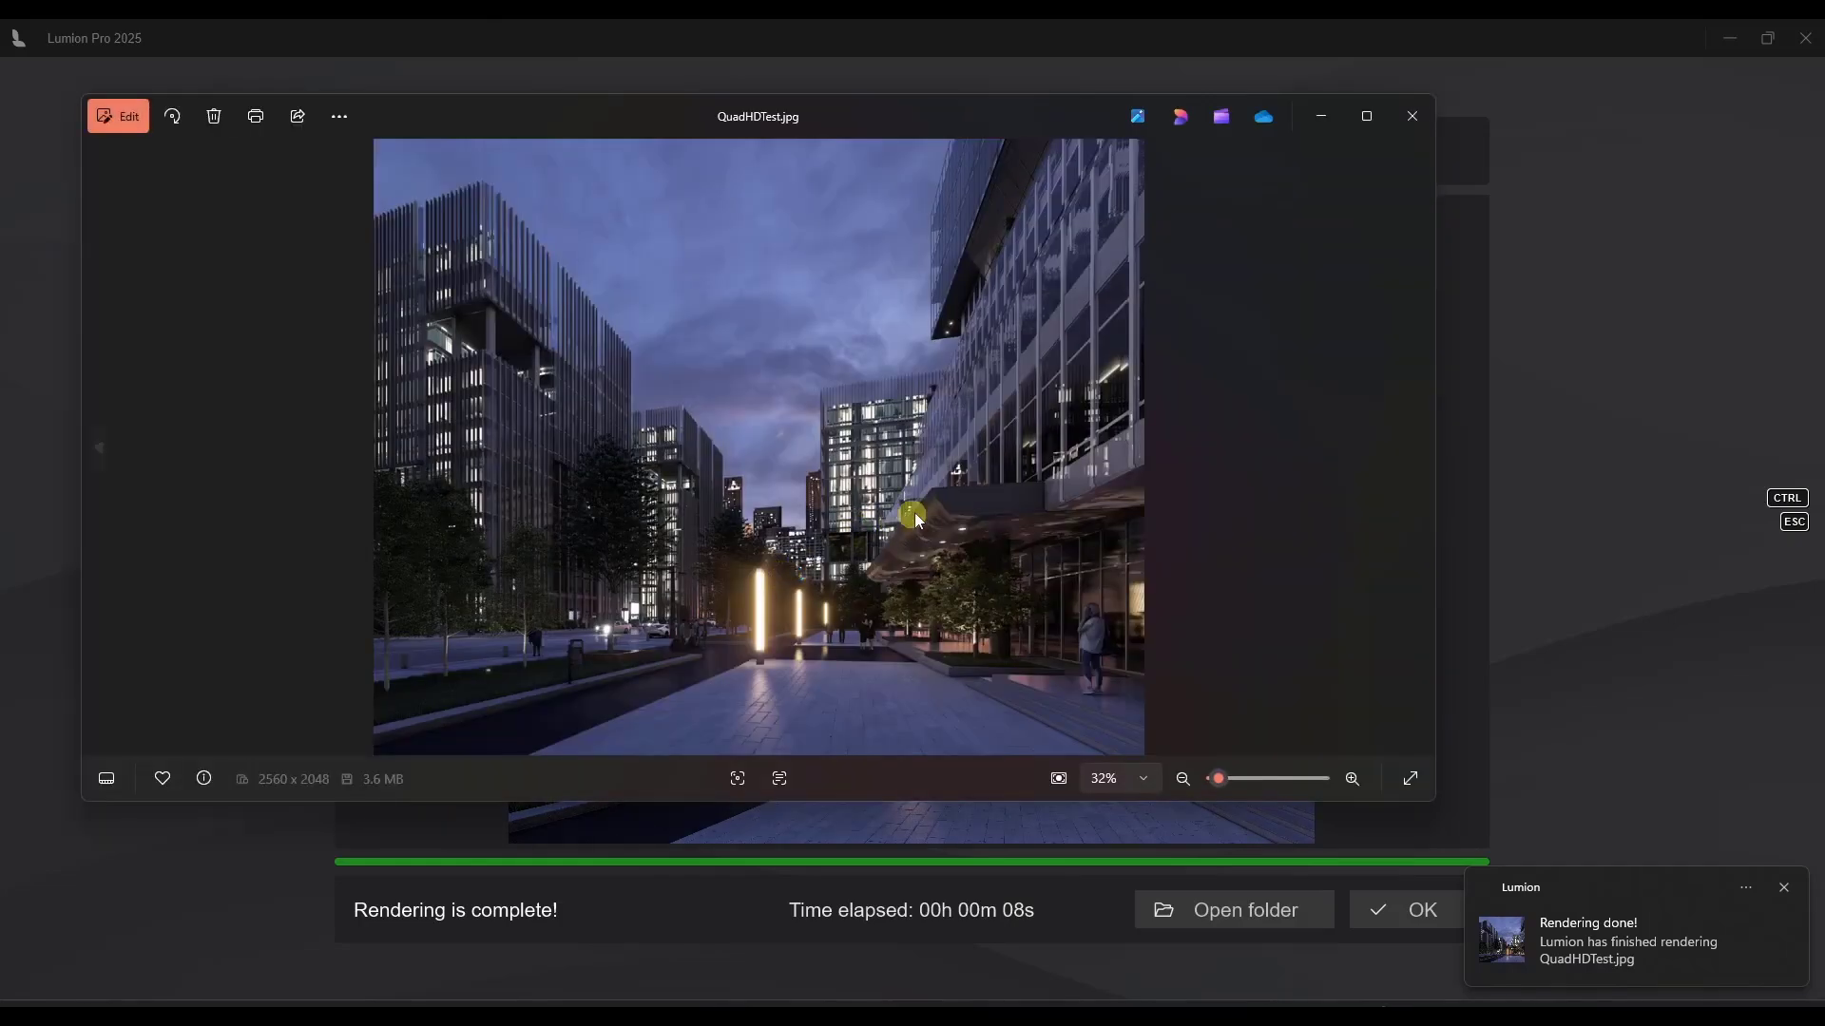
pyautogui.click(1365, 115)
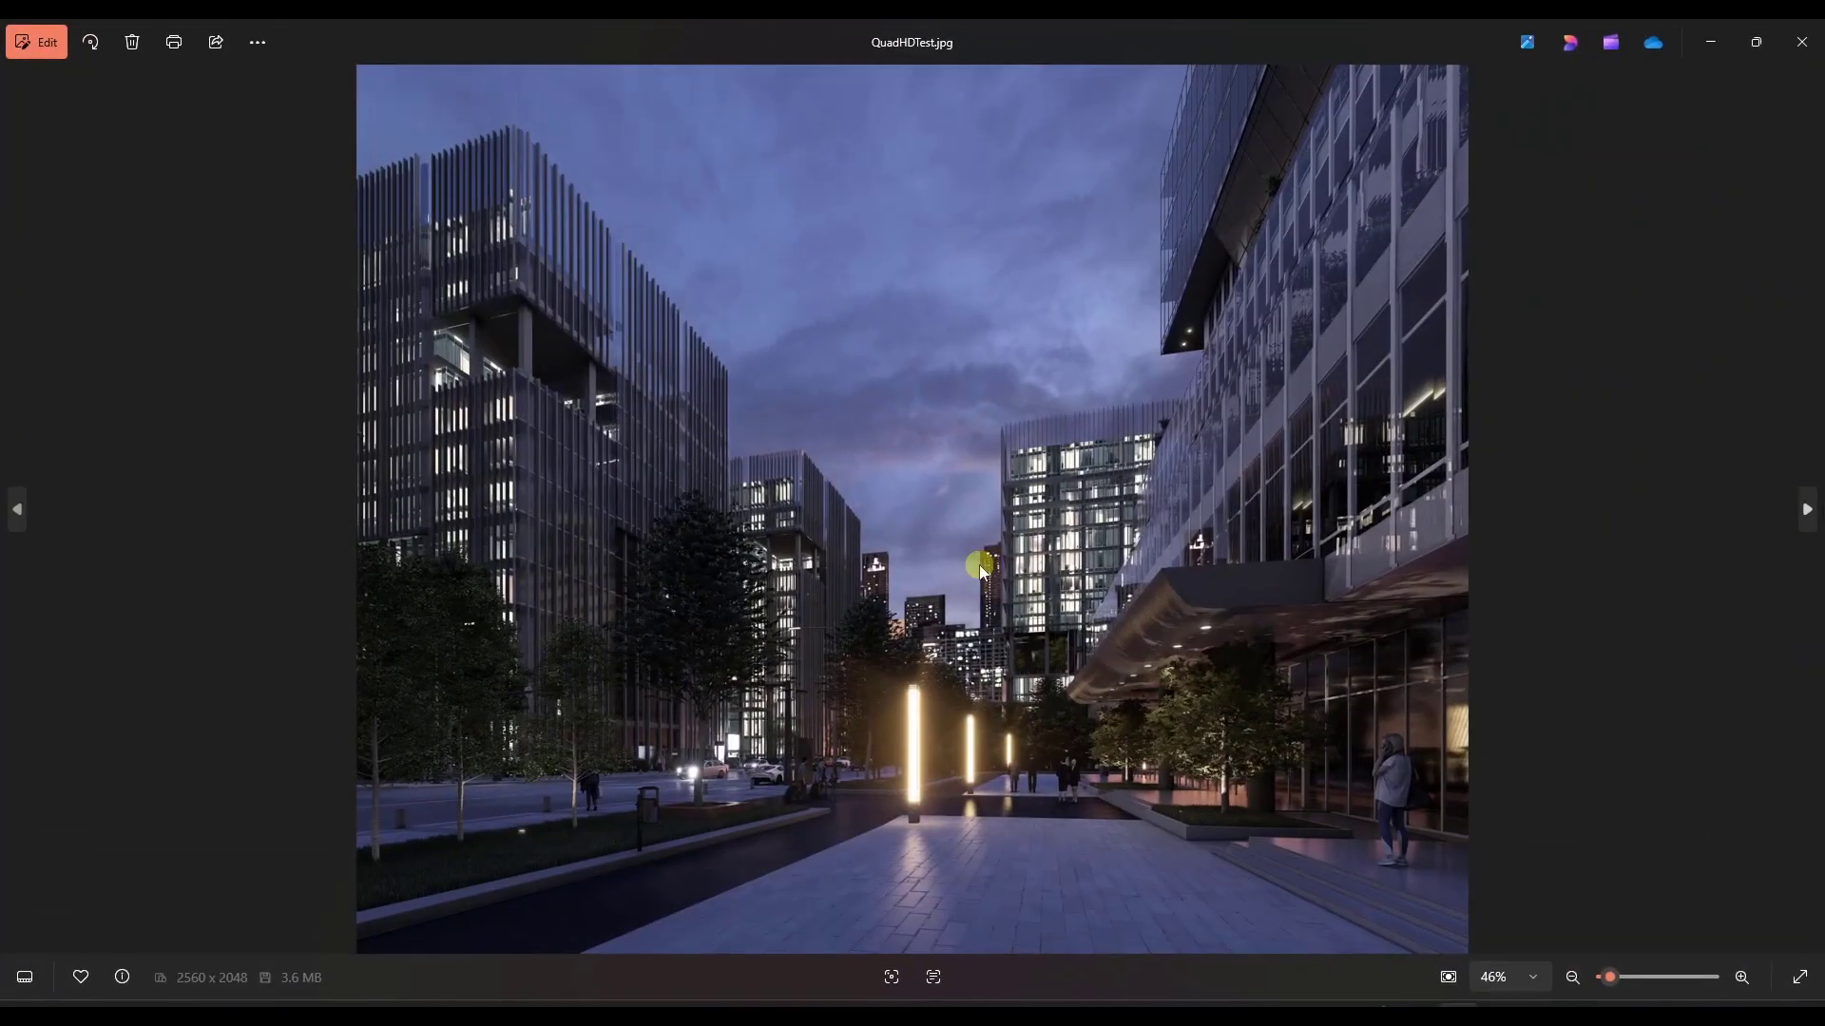
pyautogui.press('Escape')
pyautogui.click(1713, 43)
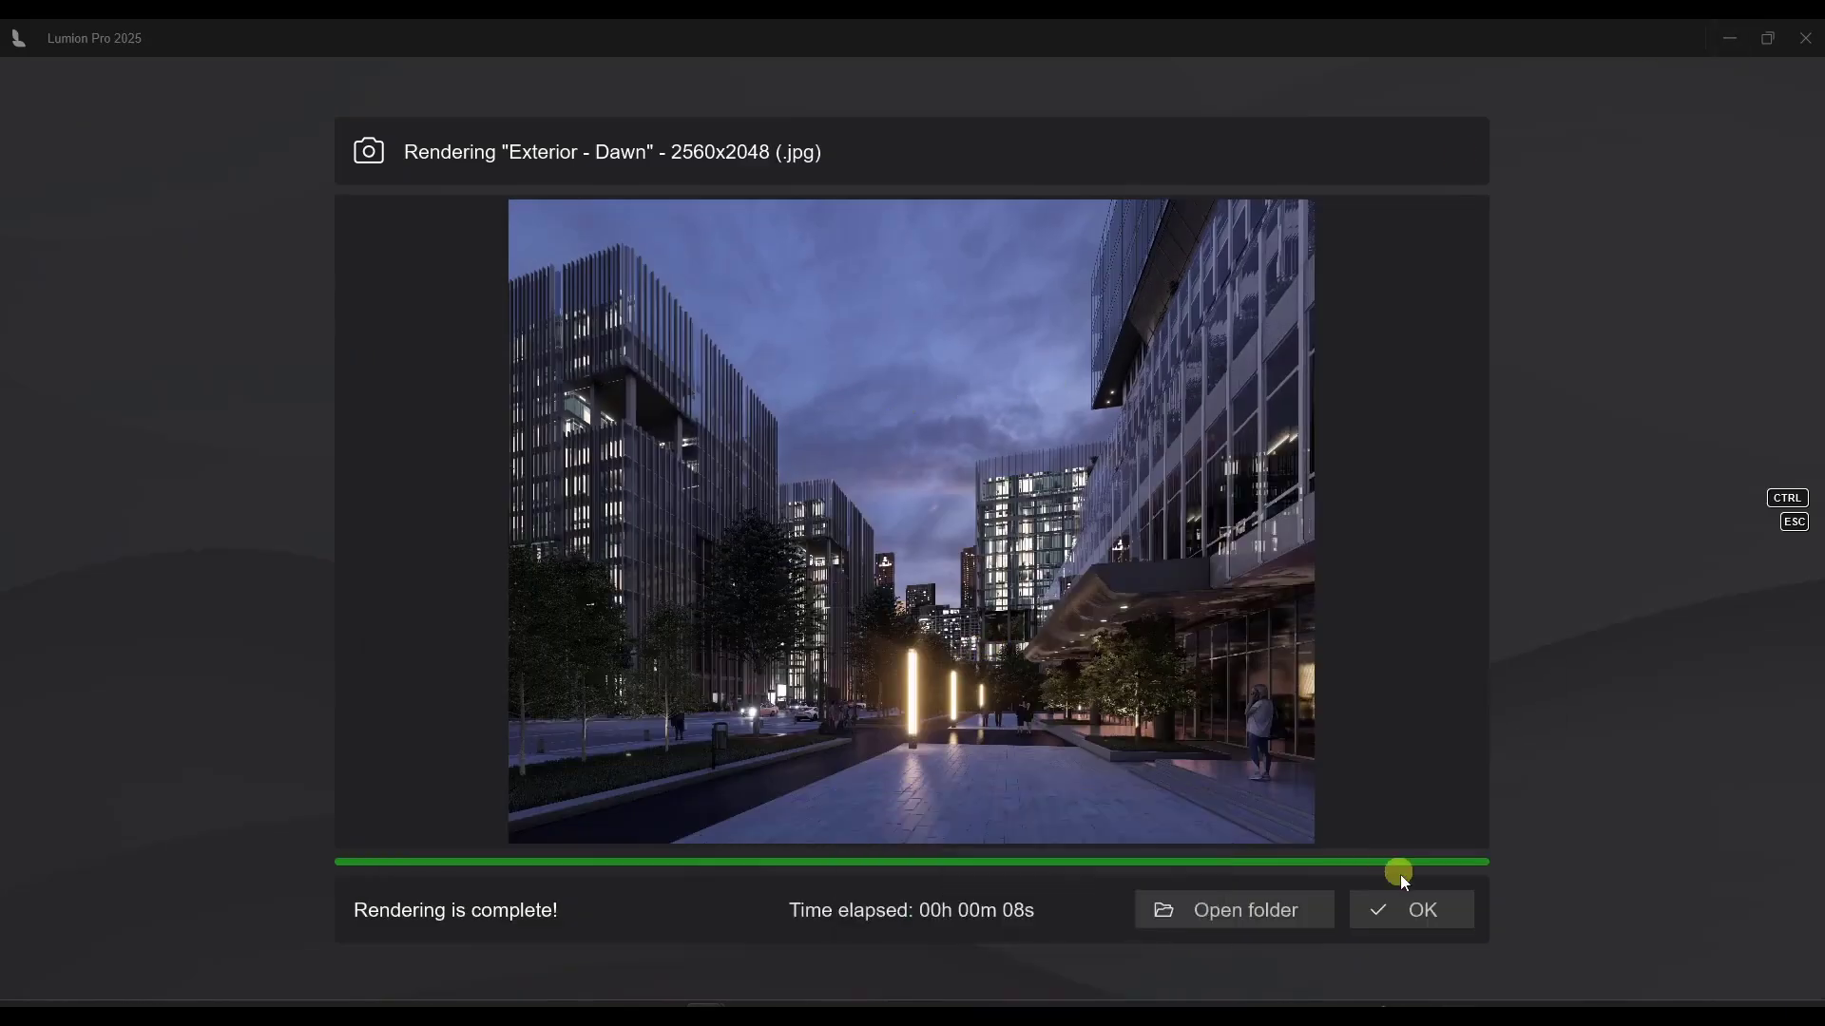
pyautogui.click(1406, 907)
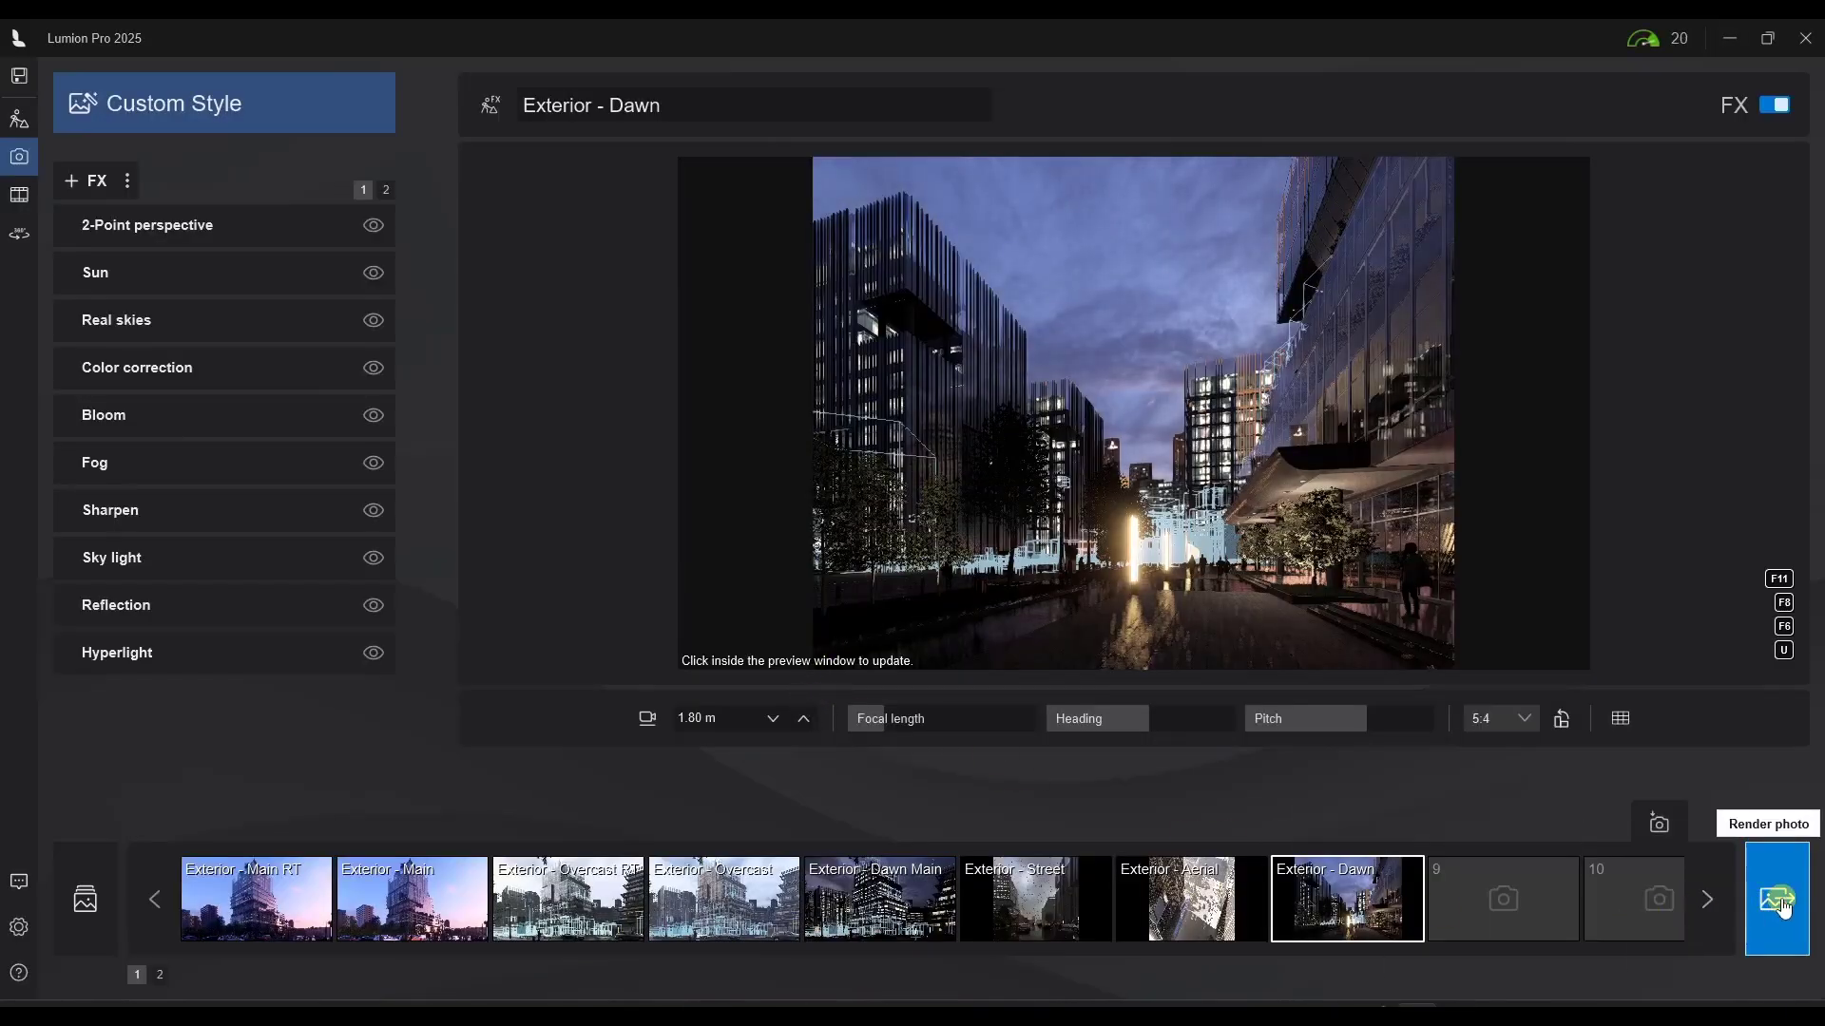
# Turn on AI Upscale and render the shot at Quad HD as QuadHDTestUpscaler.jpg
pyautogui.click(1777, 900)
pyautogui.click(629, 738)
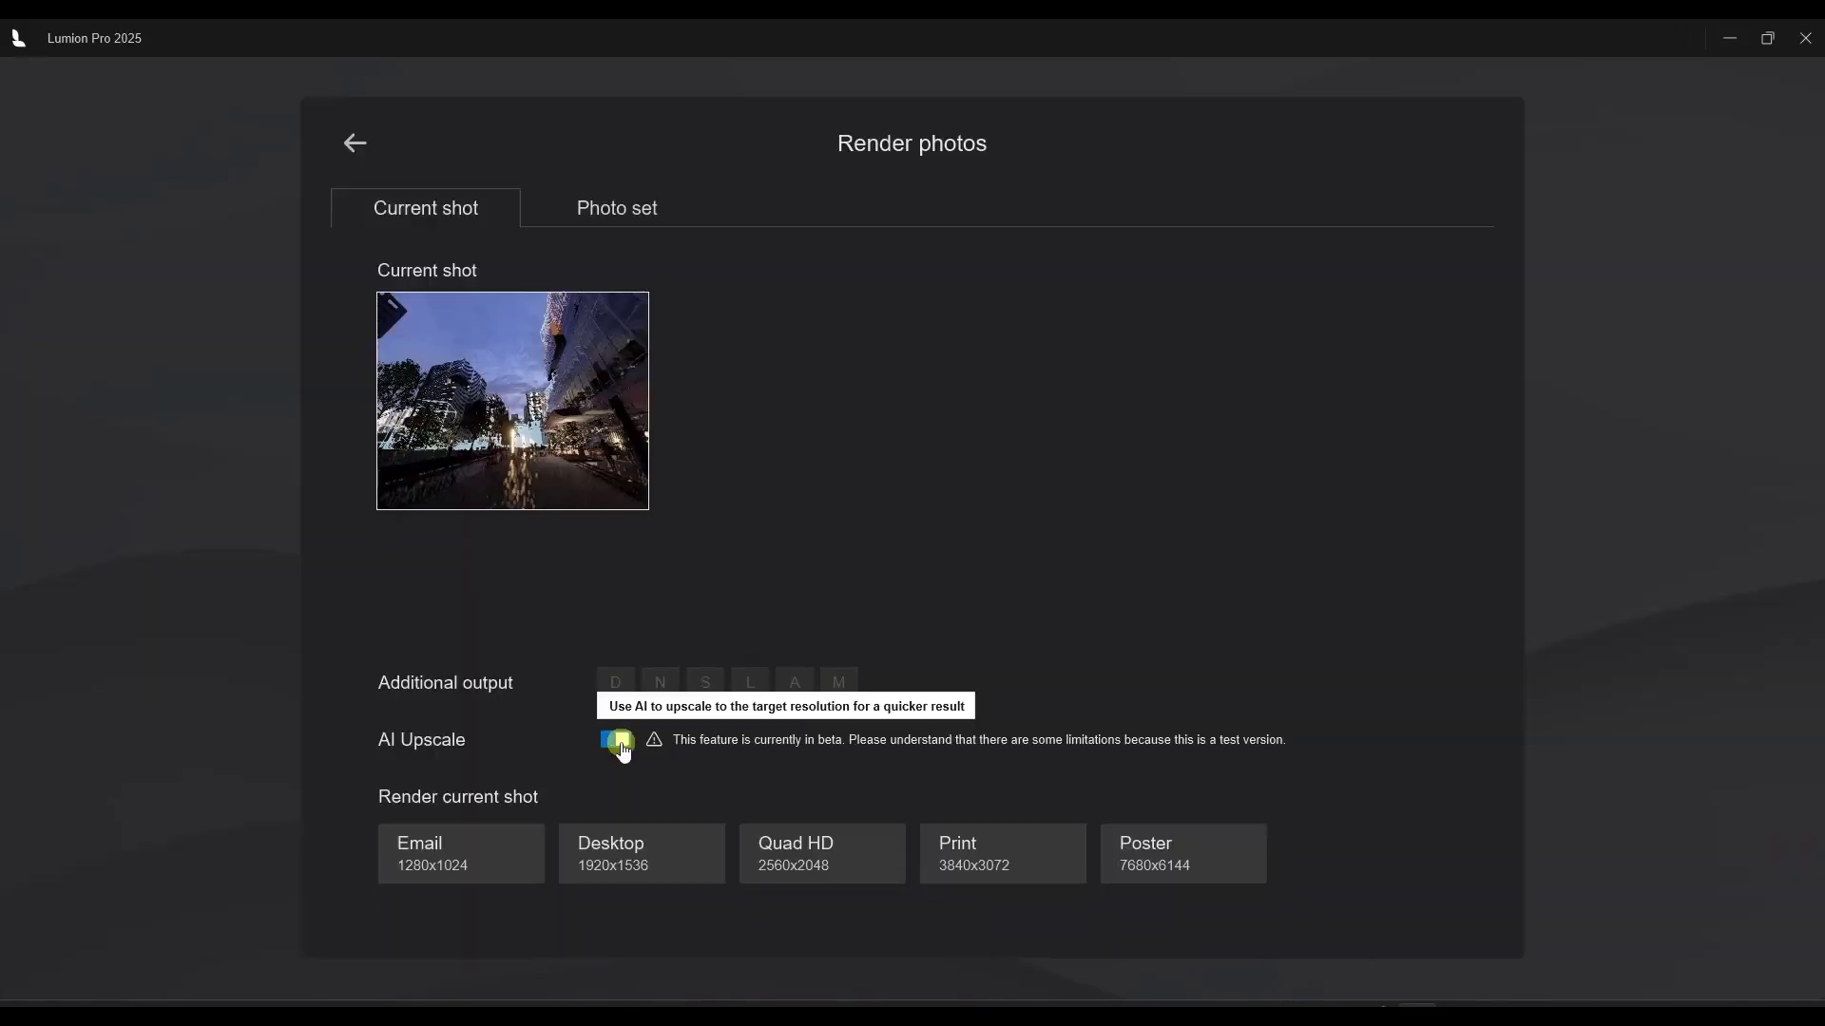
pyautogui.click(844, 853)
pyautogui.write('Qua')
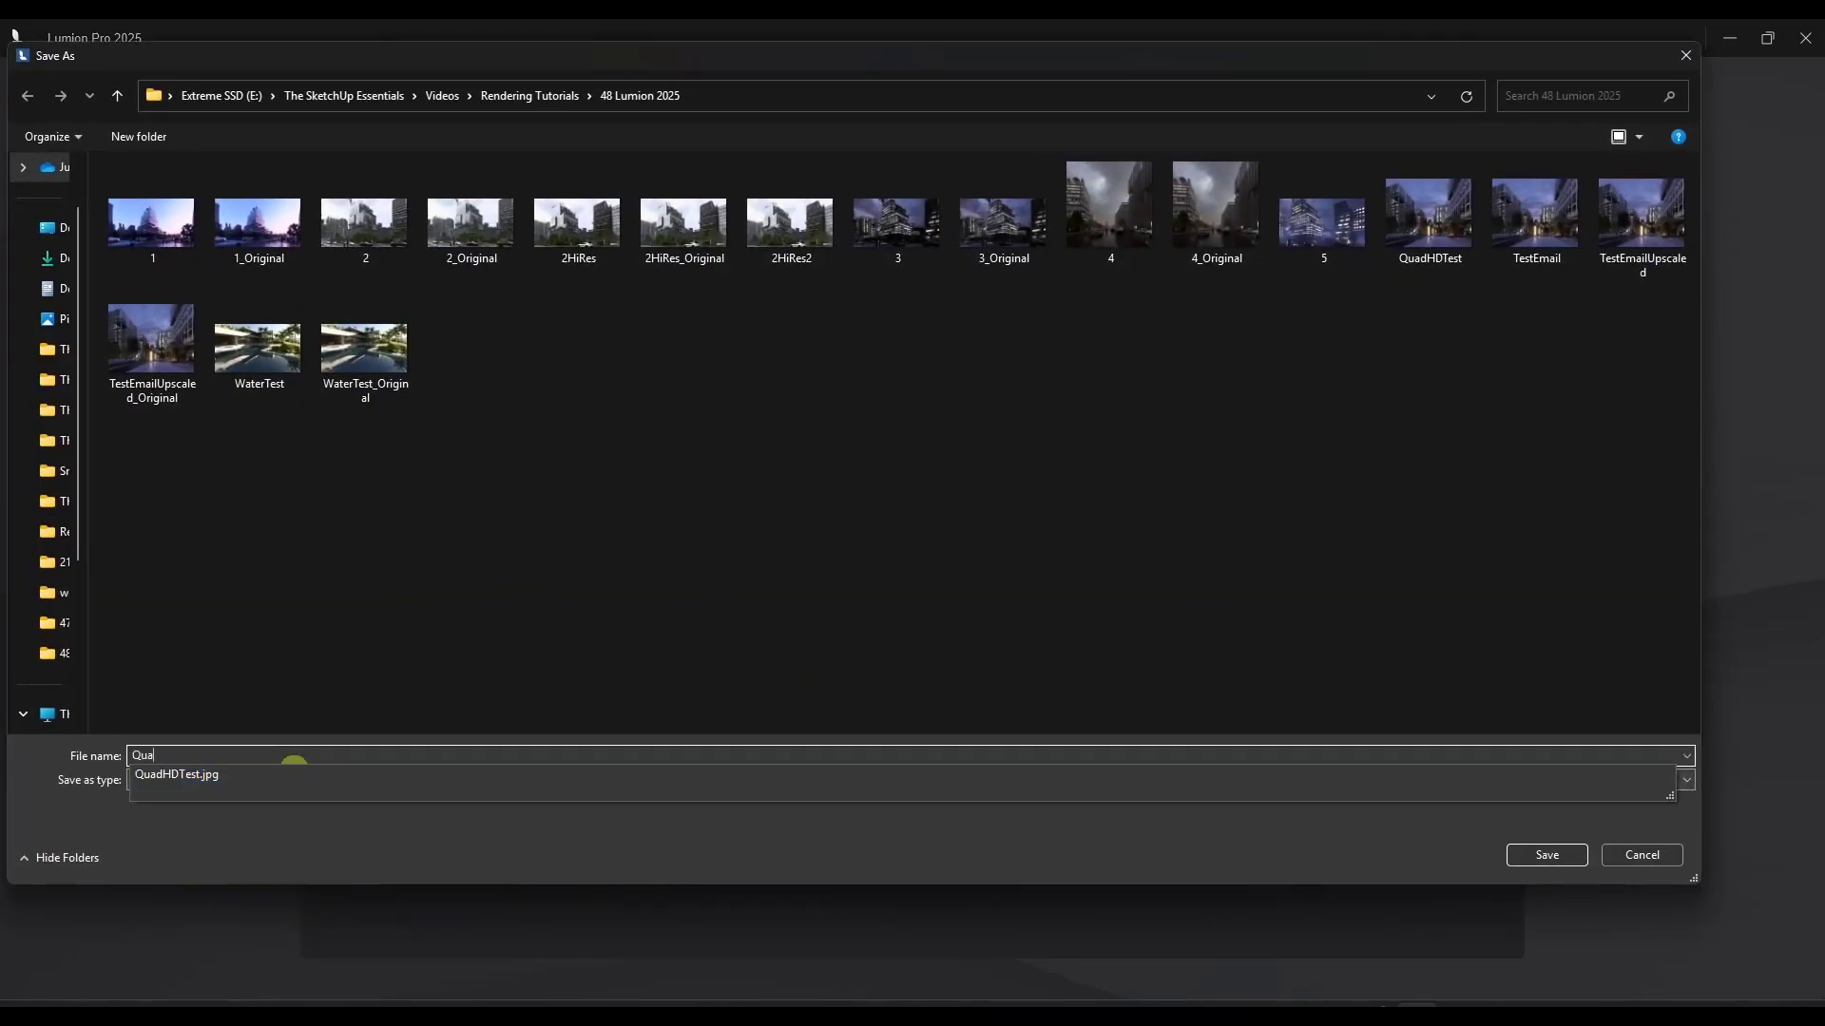
pyautogui.write('dHDTestUps')
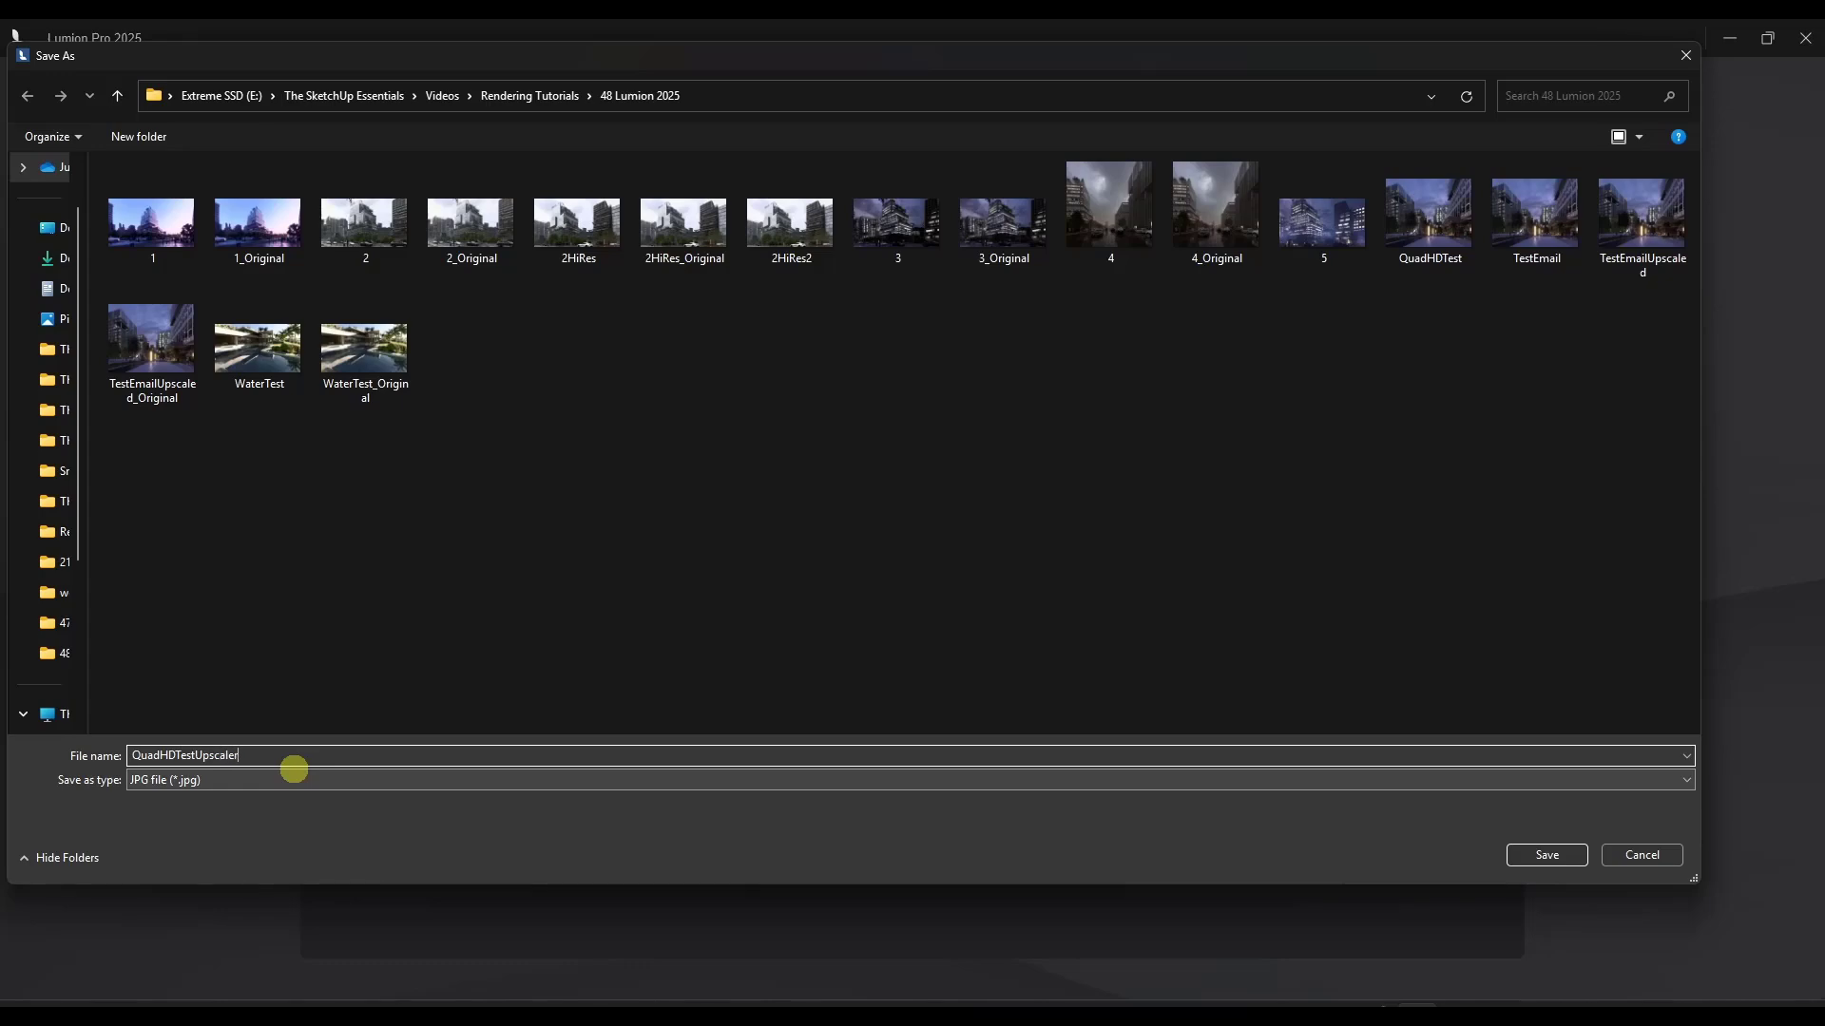
pyautogui.write('caler')
pyautogui.press('Return')
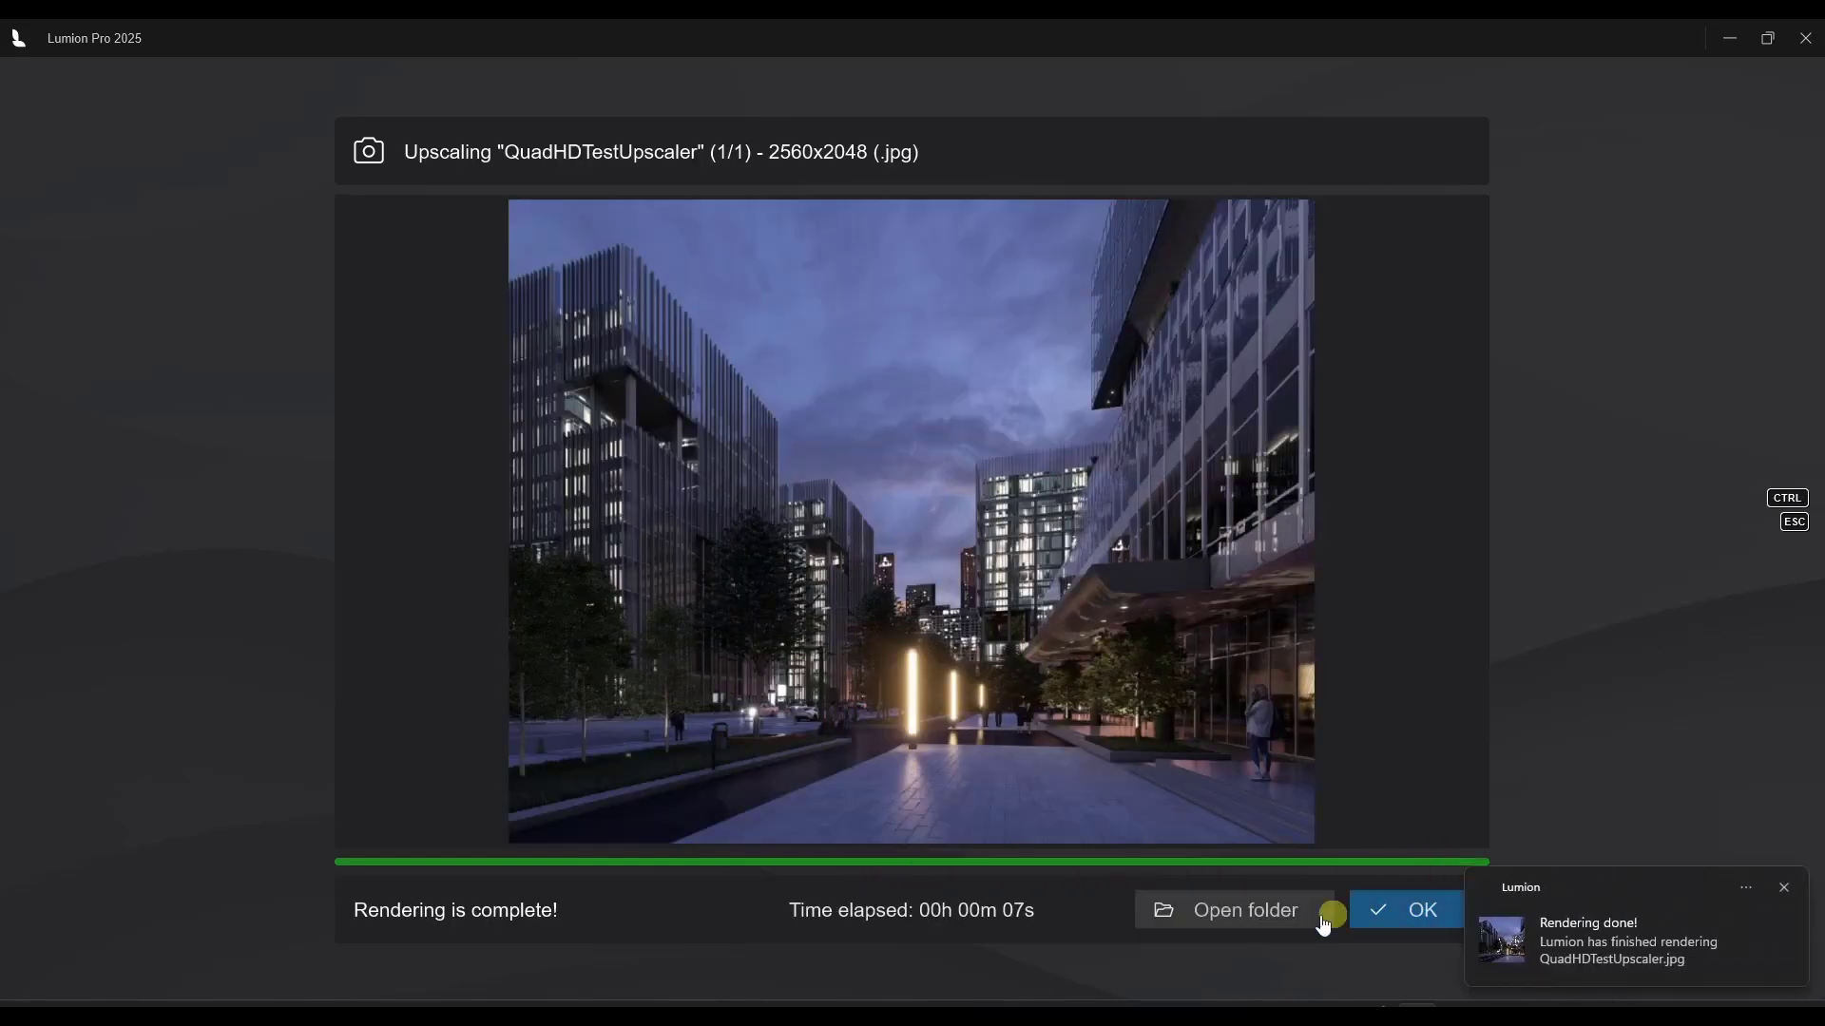
# Open the UpscalerTest render folder, view QuadHDTestUpscaler_Original, then close the viewer
pyautogui.click(1267, 914)
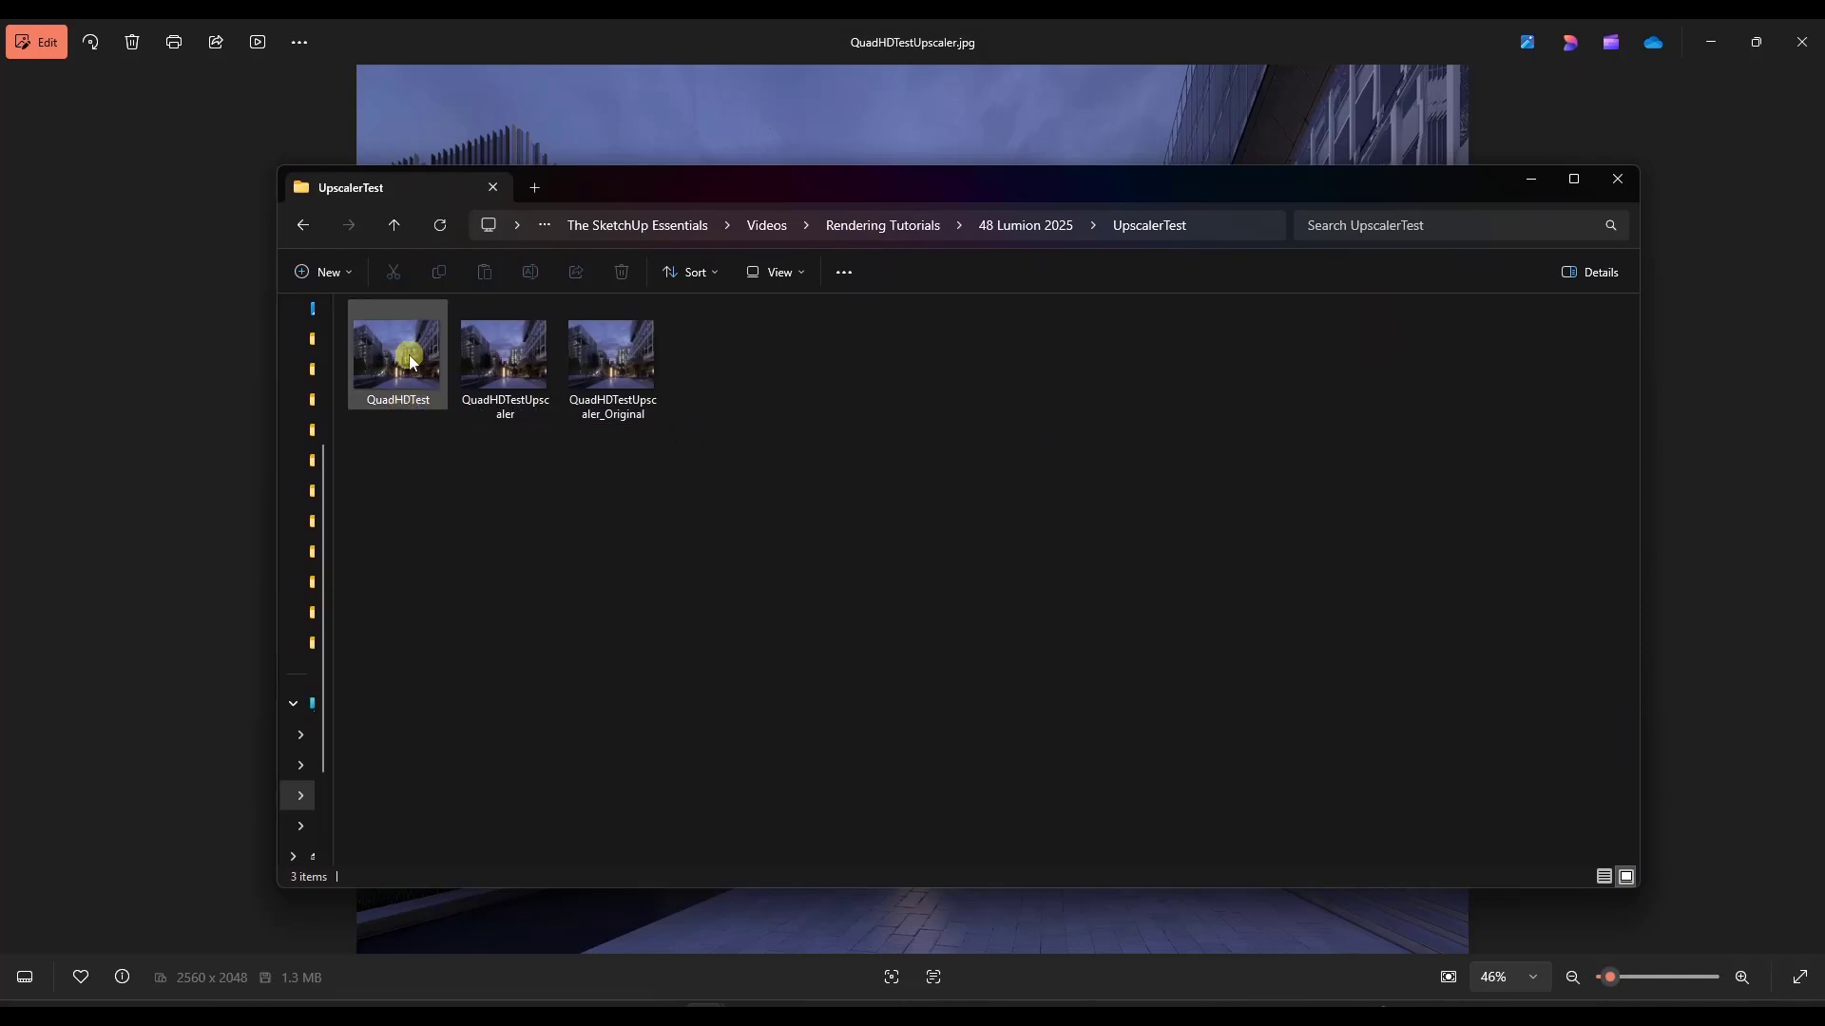
pyautogui.moveTo(410, 361)
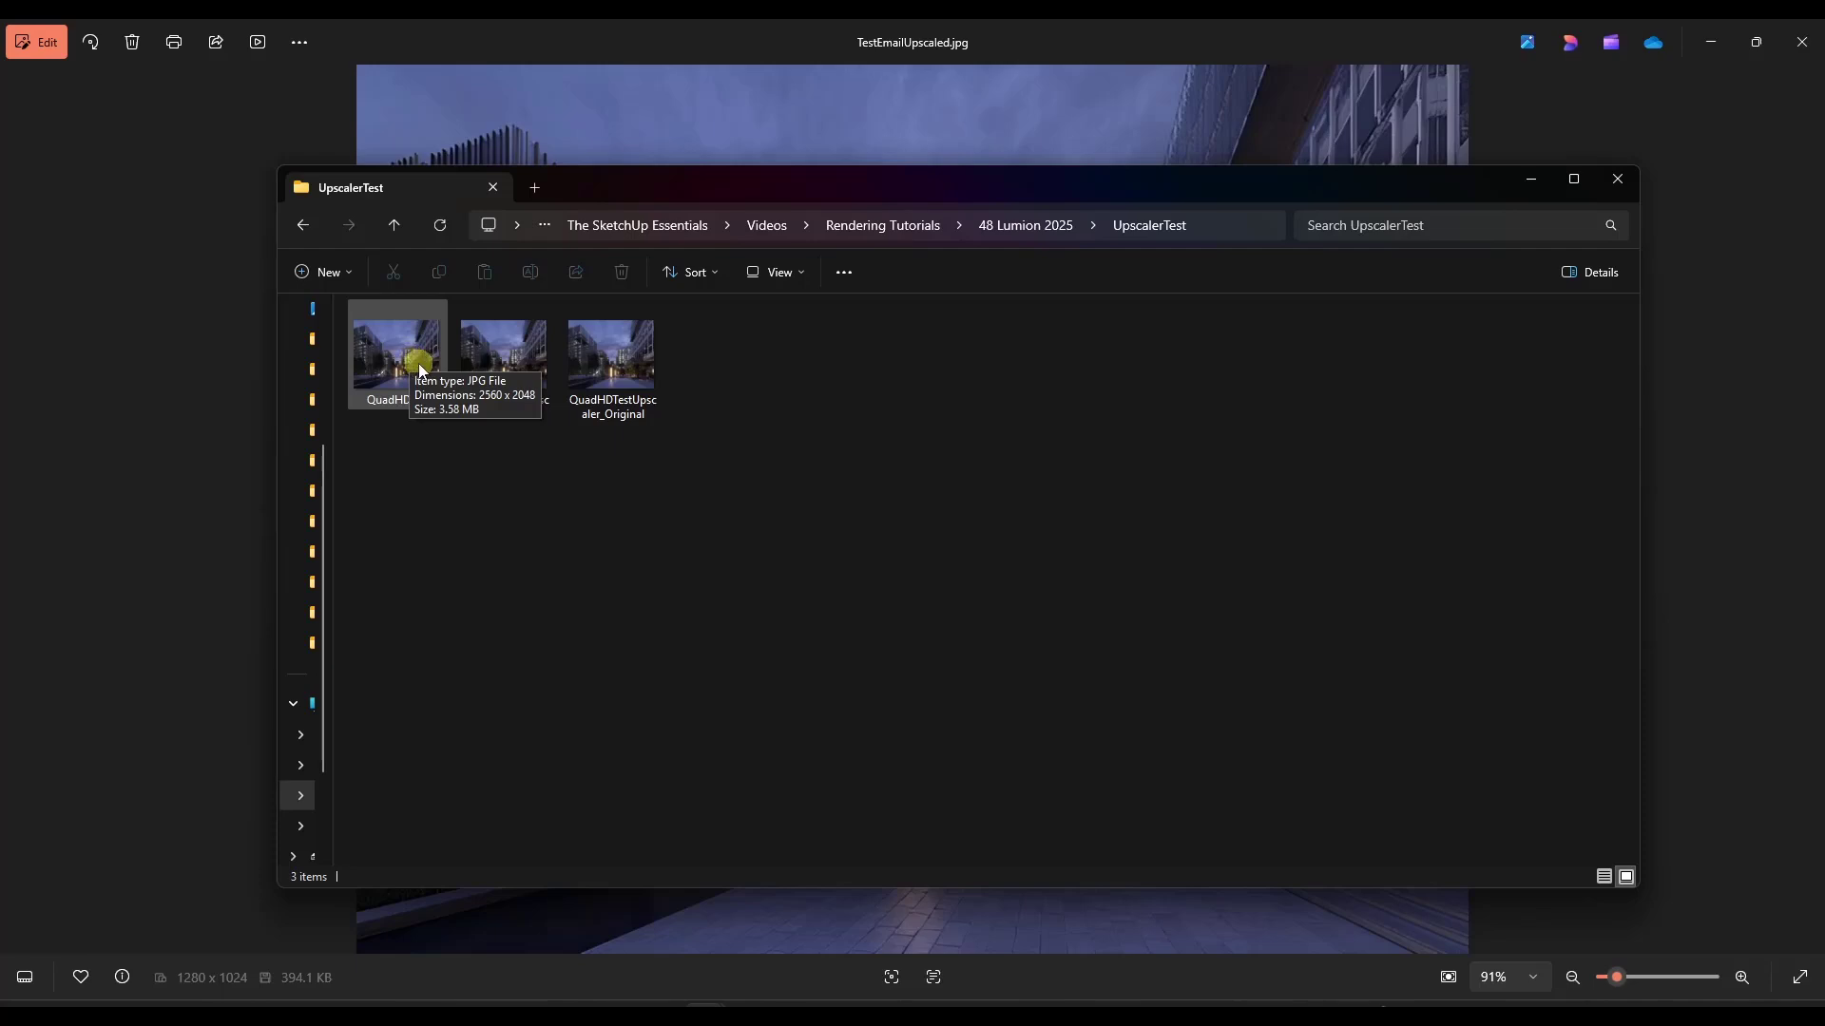
pyautogui.moveTo(513, 370)
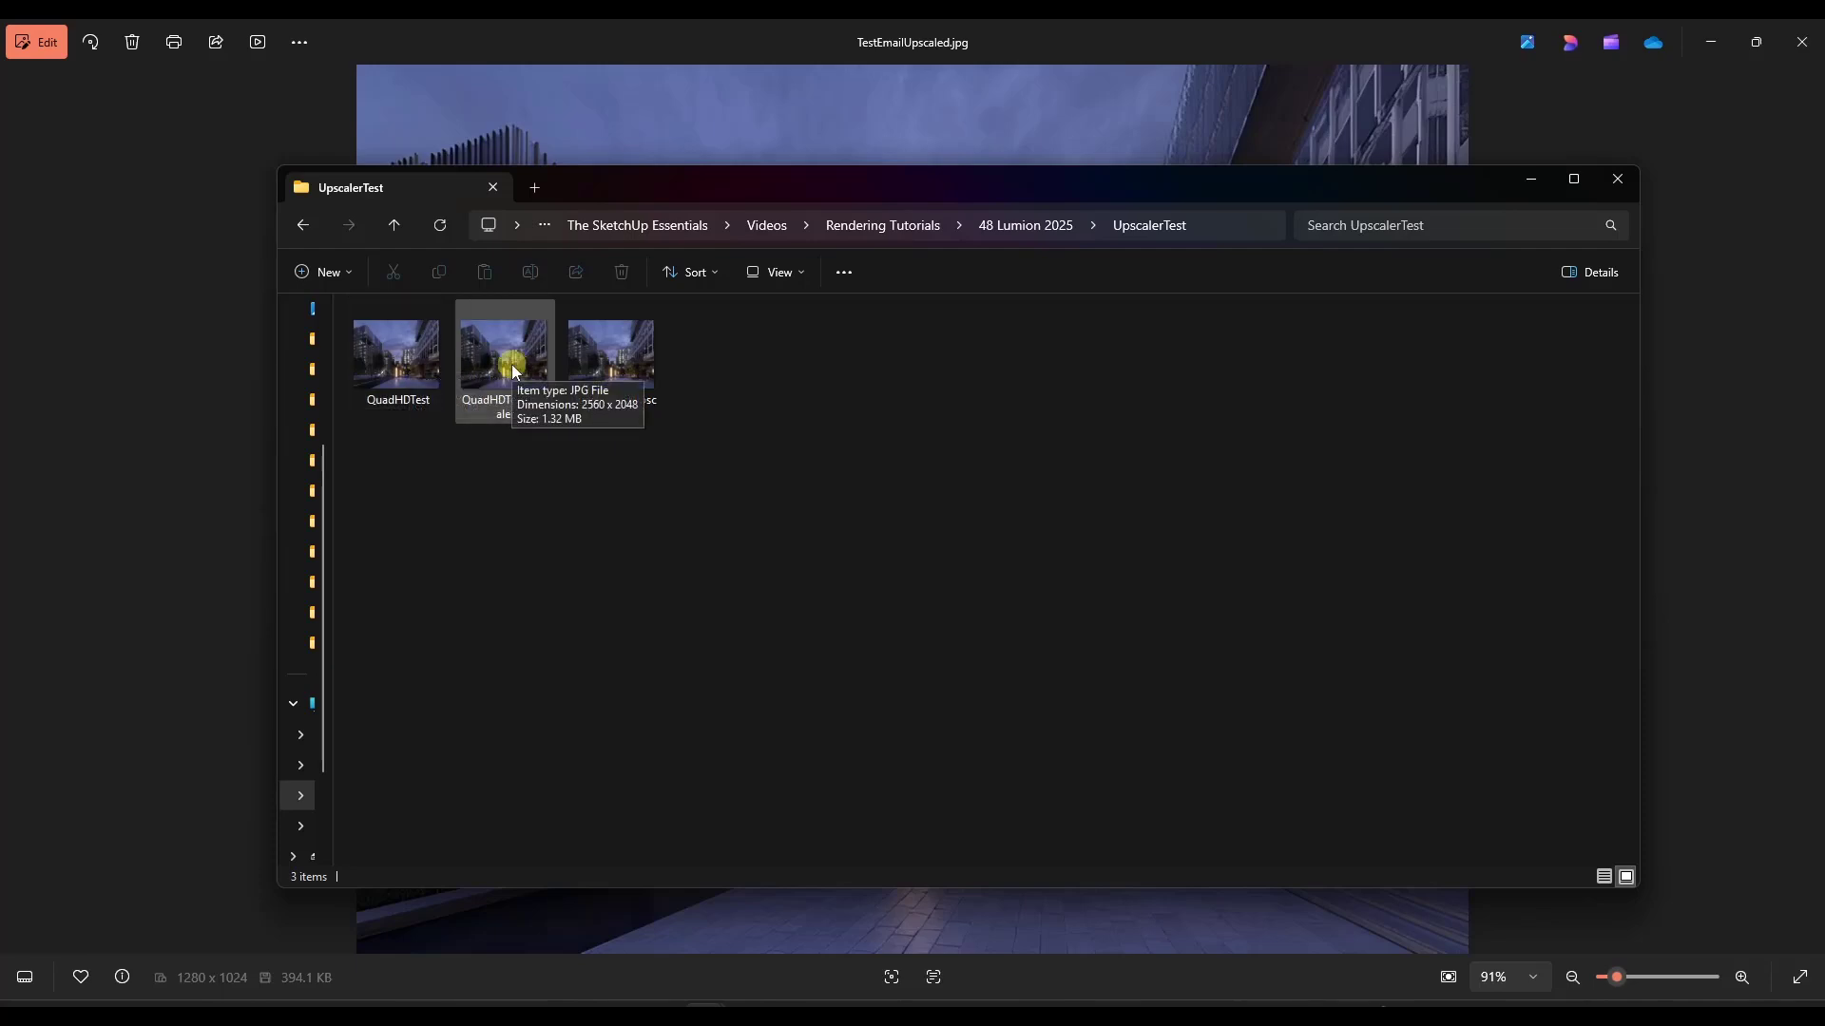
pyautogui.moveTo(622, 362)
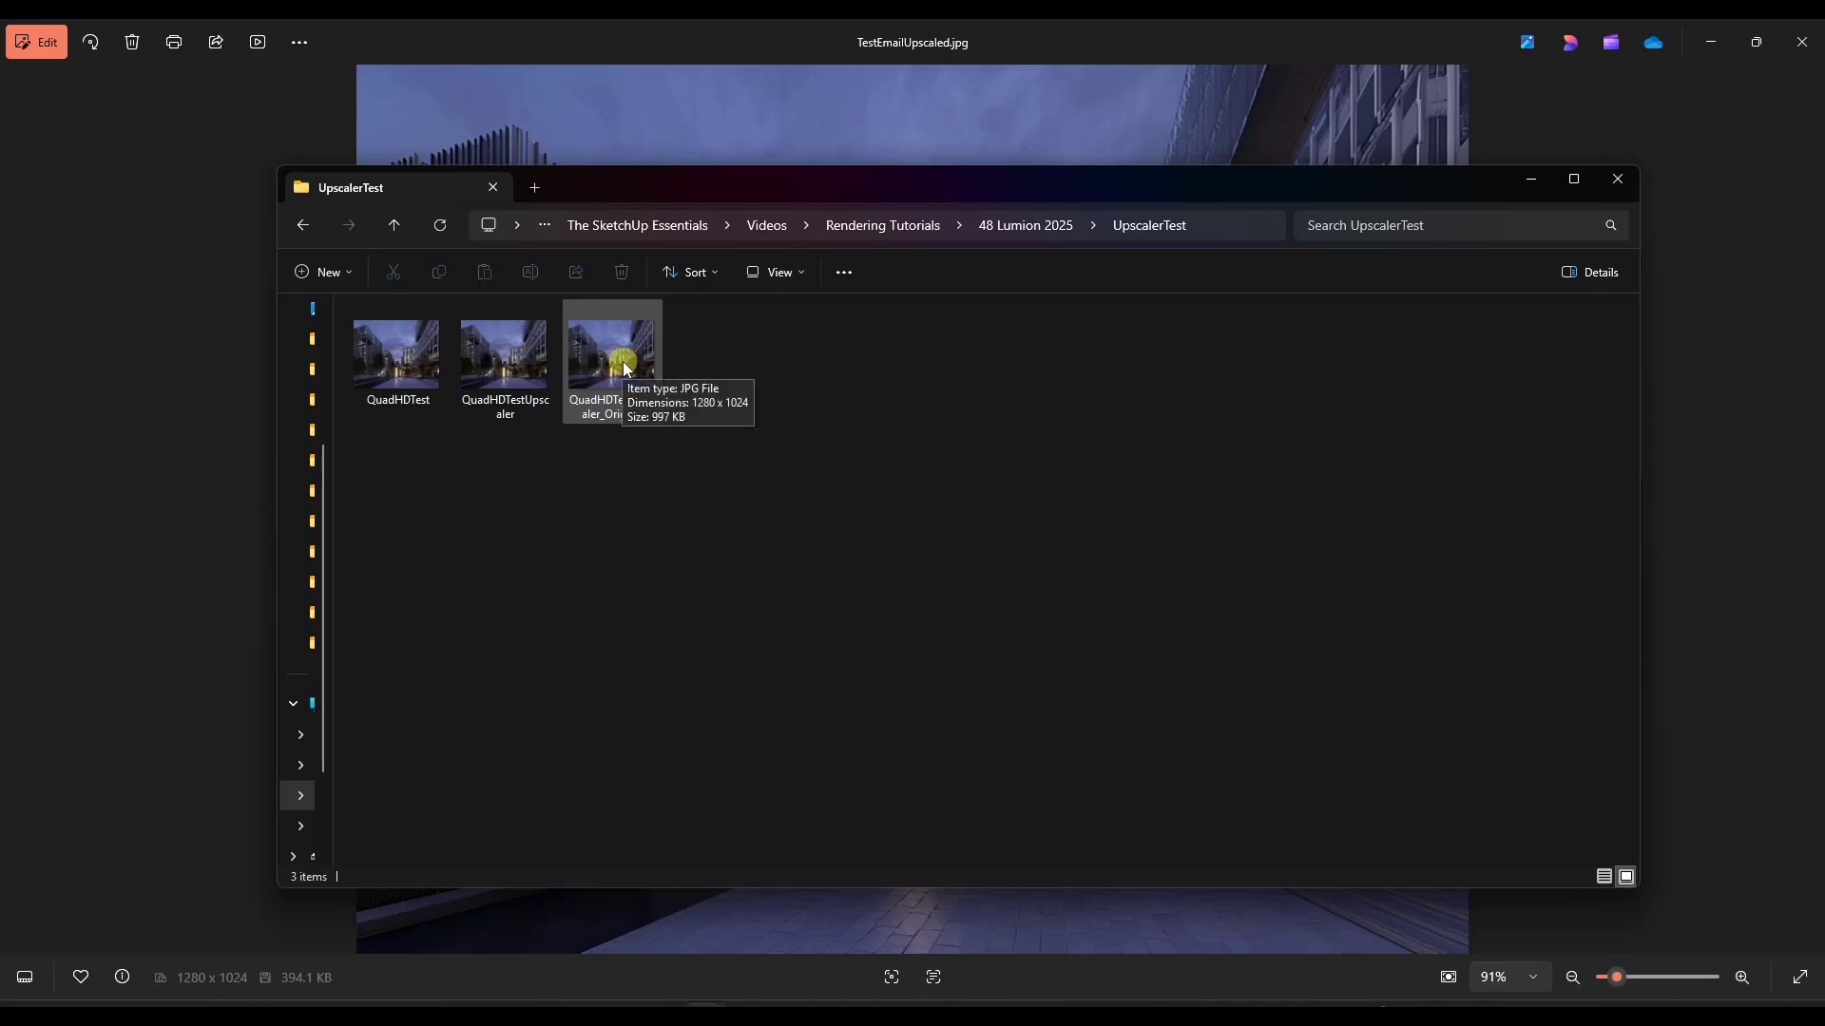
pyautogui.doubleClick(623, 361)
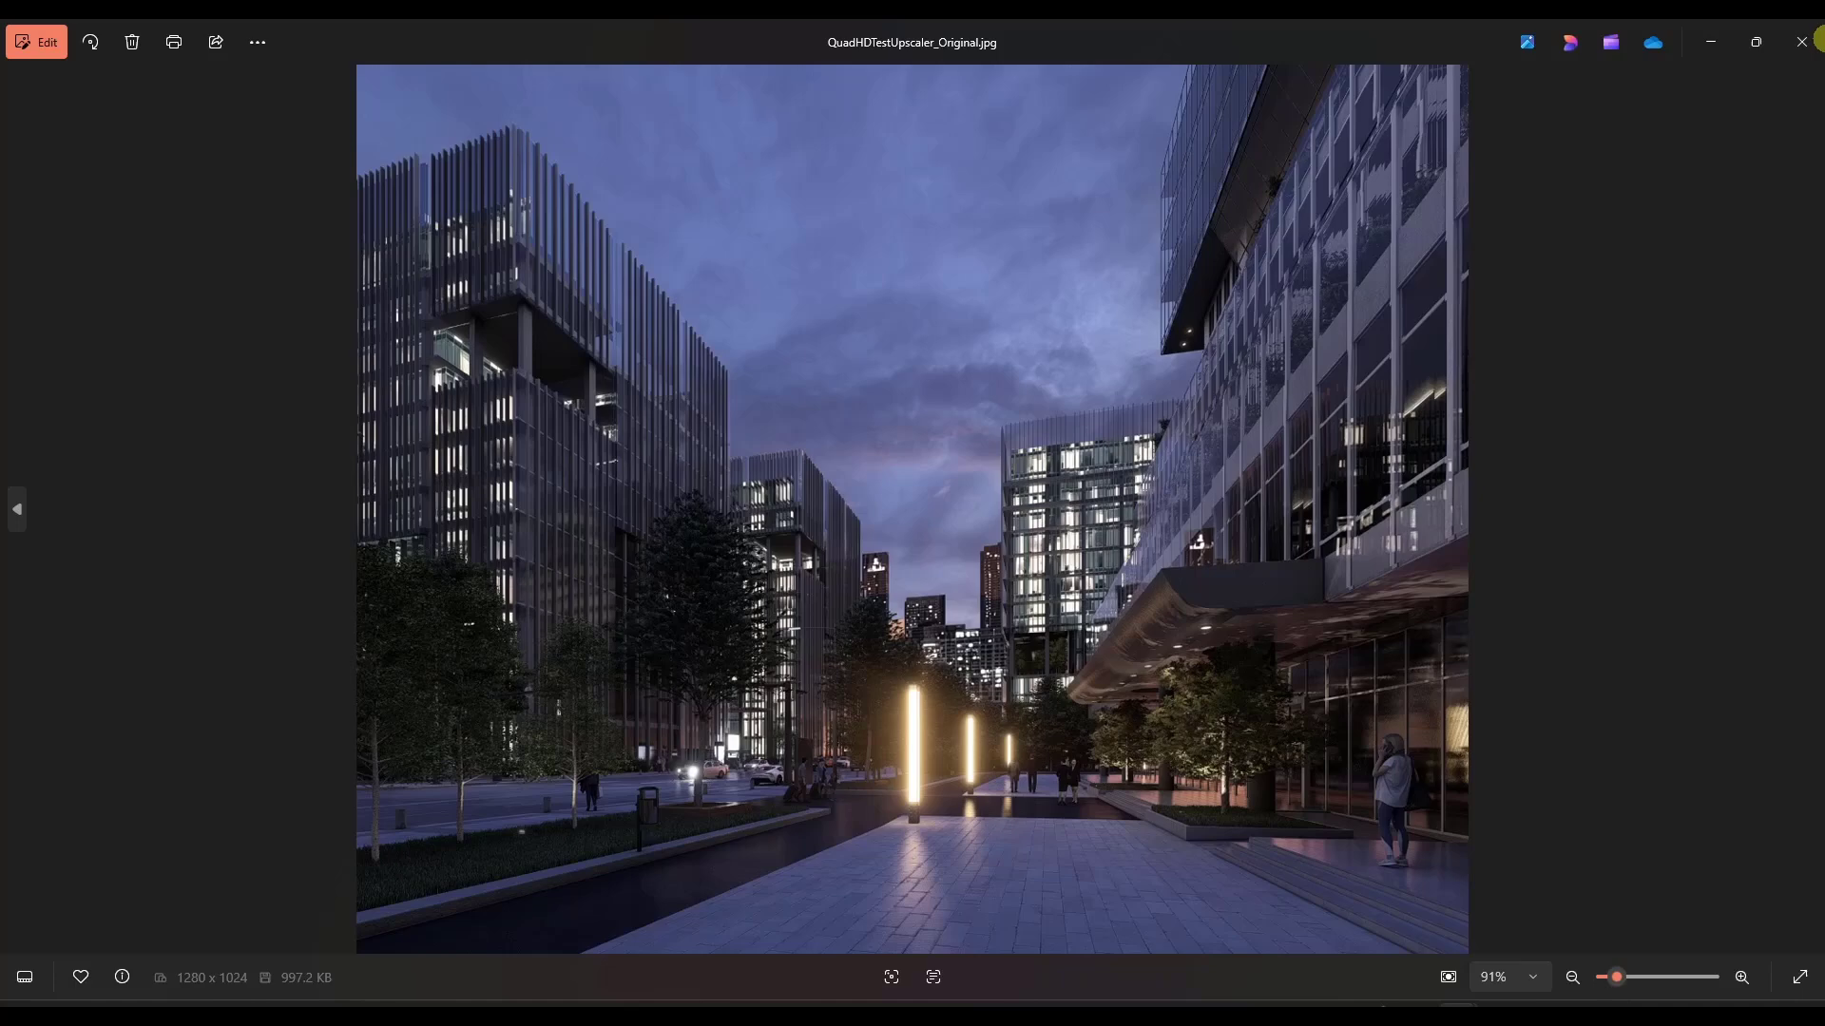
pyautogui.click(1802, 41)
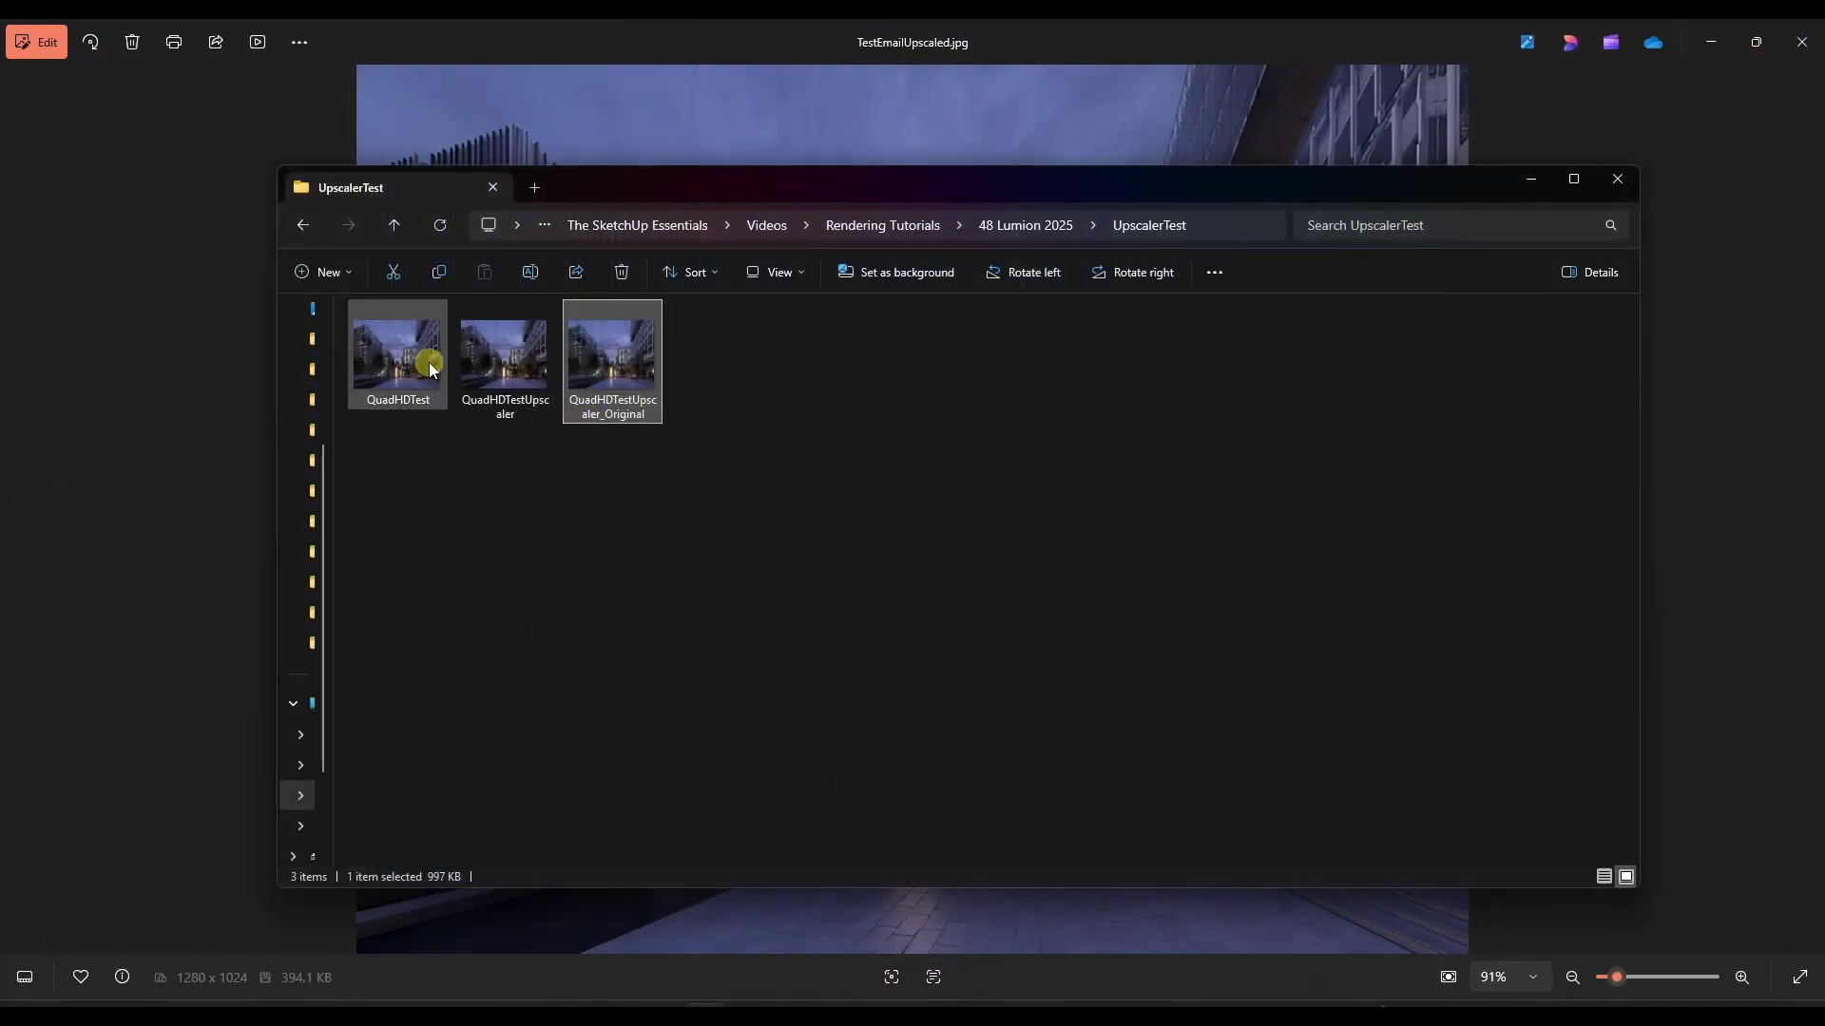
# Open QuadHDTestUpscaler in Photos and compare it with QuadHDTest, zooming in on detail
pyautogui.doubleClick(489, 363)
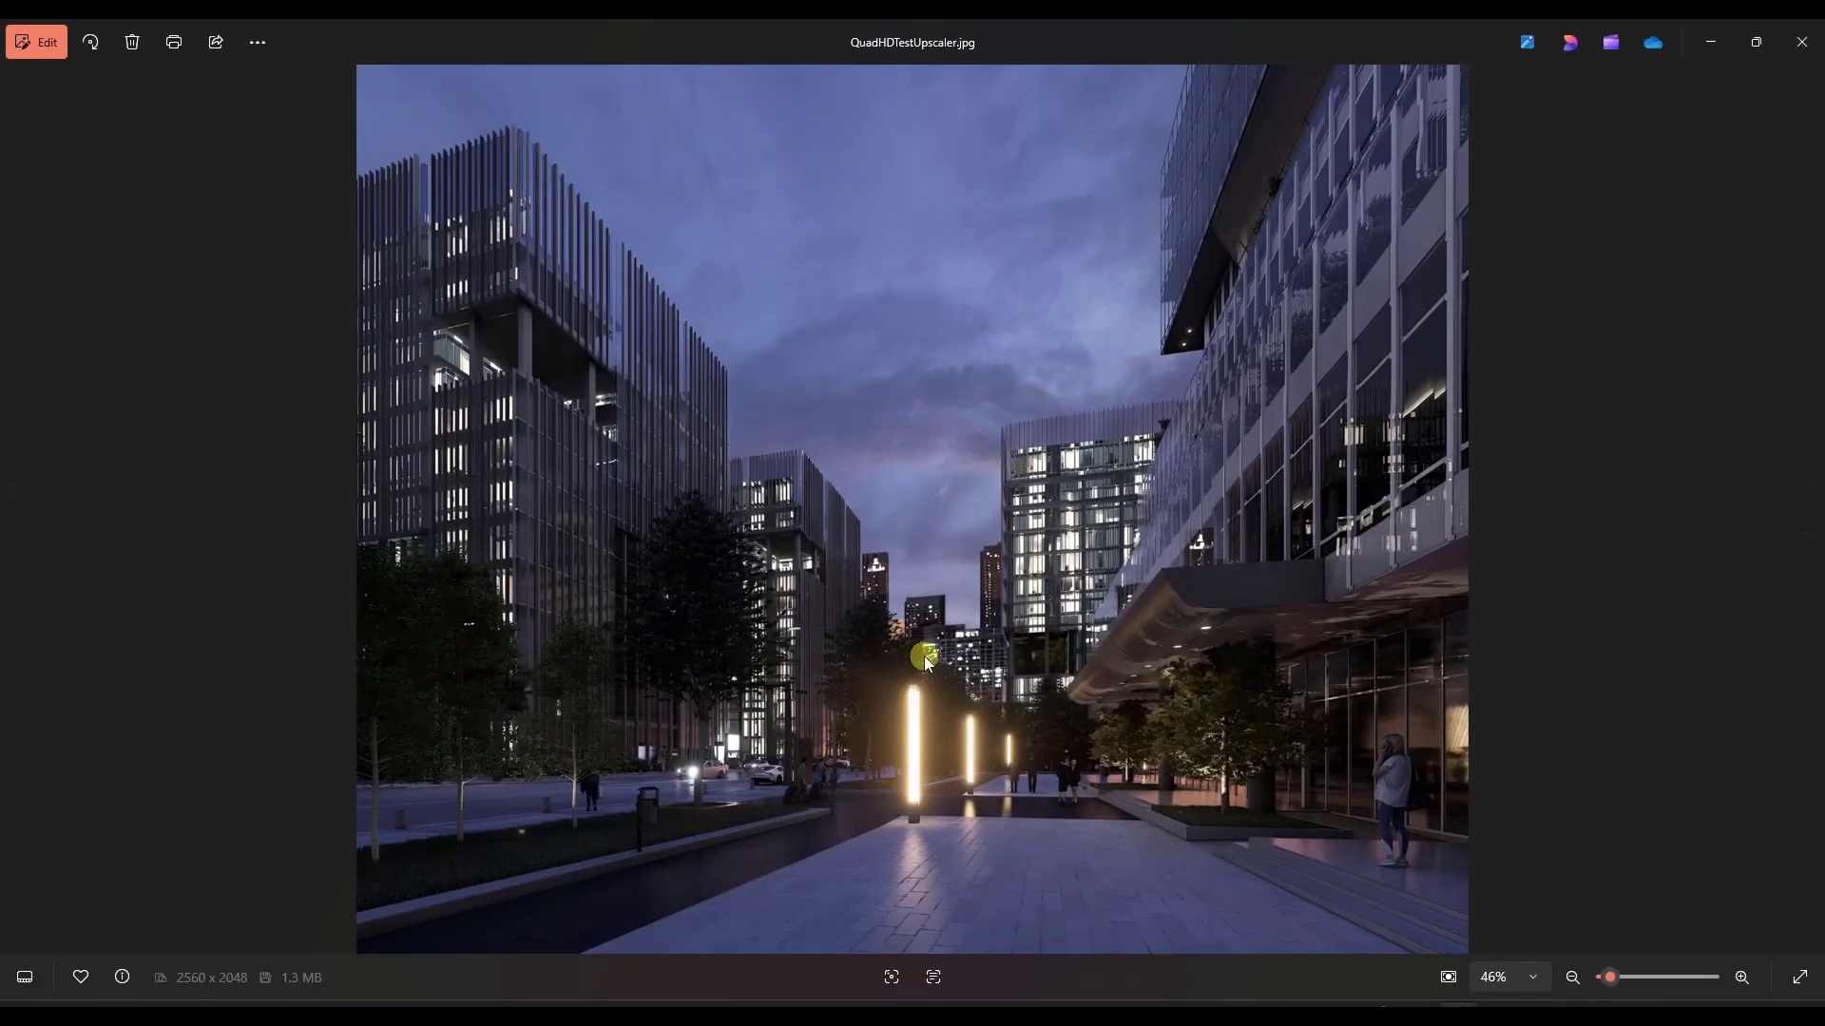
pyautogui.press('Left')
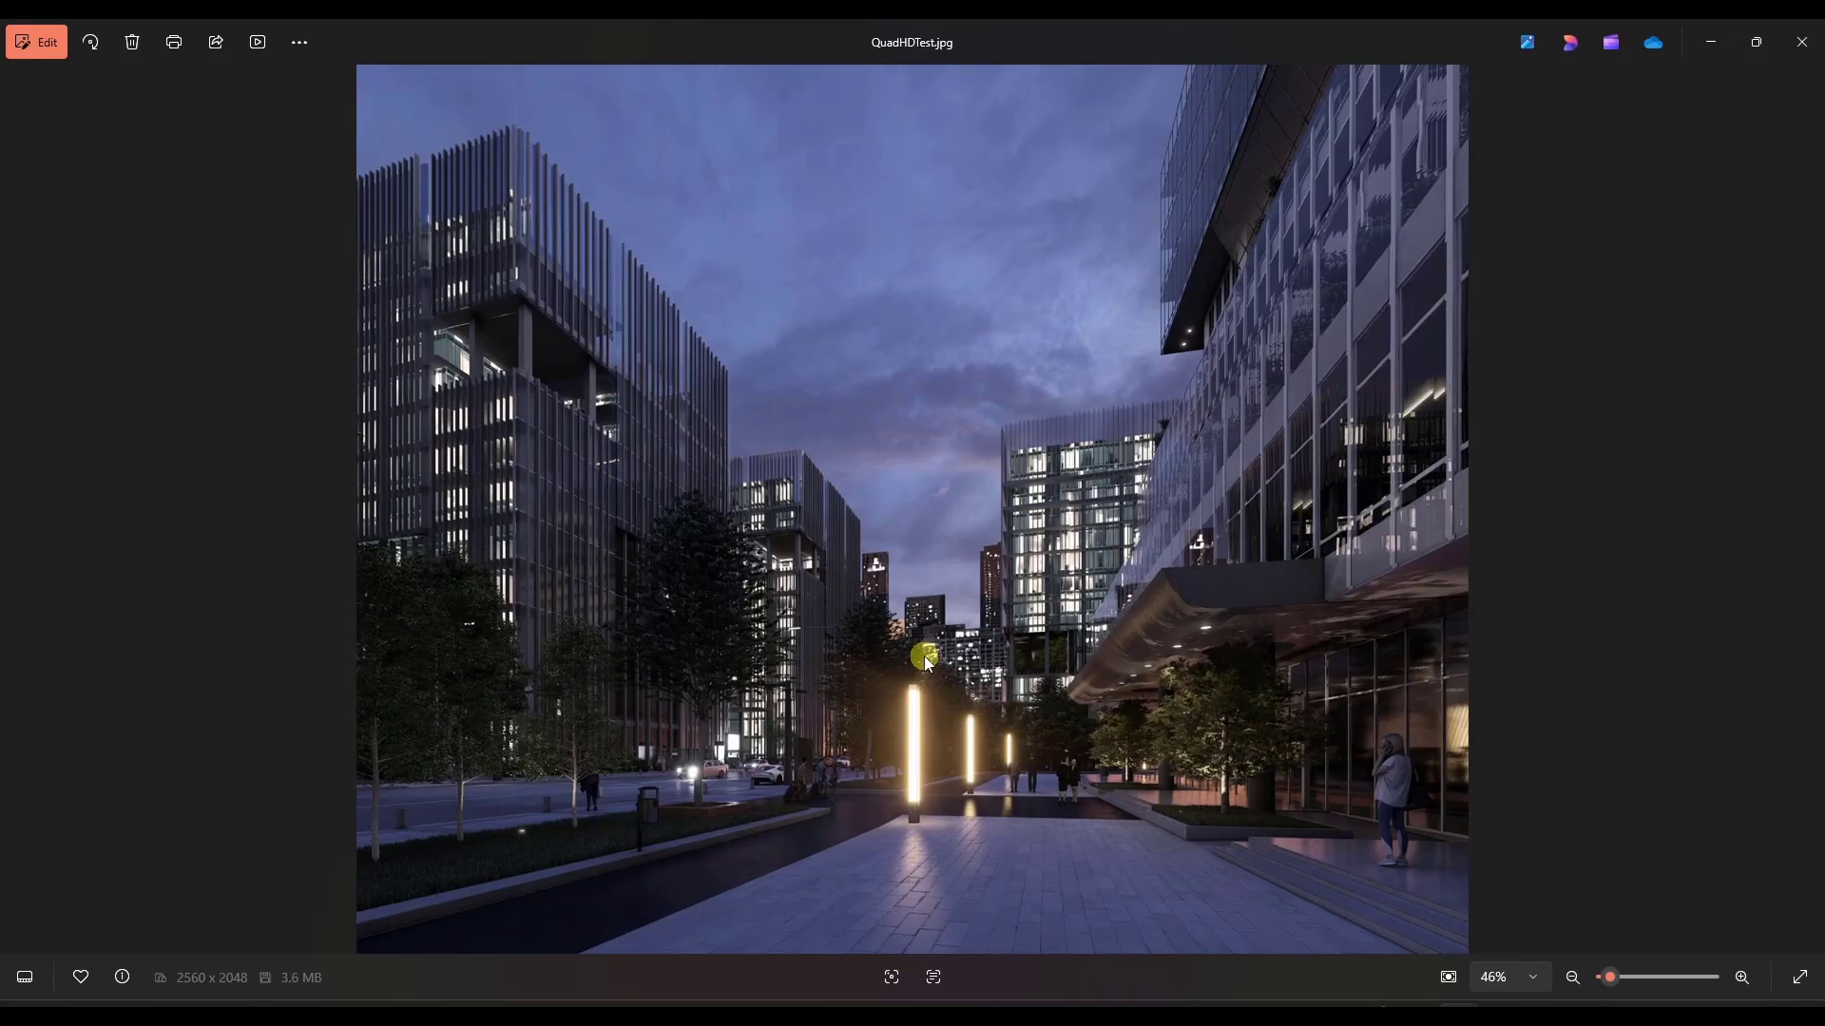
pyautogui.press('Right')
pyautogui.press('Left')
pyautogui.press('Right')
pyautogui.press('Left')
pyautogui.press('Right')
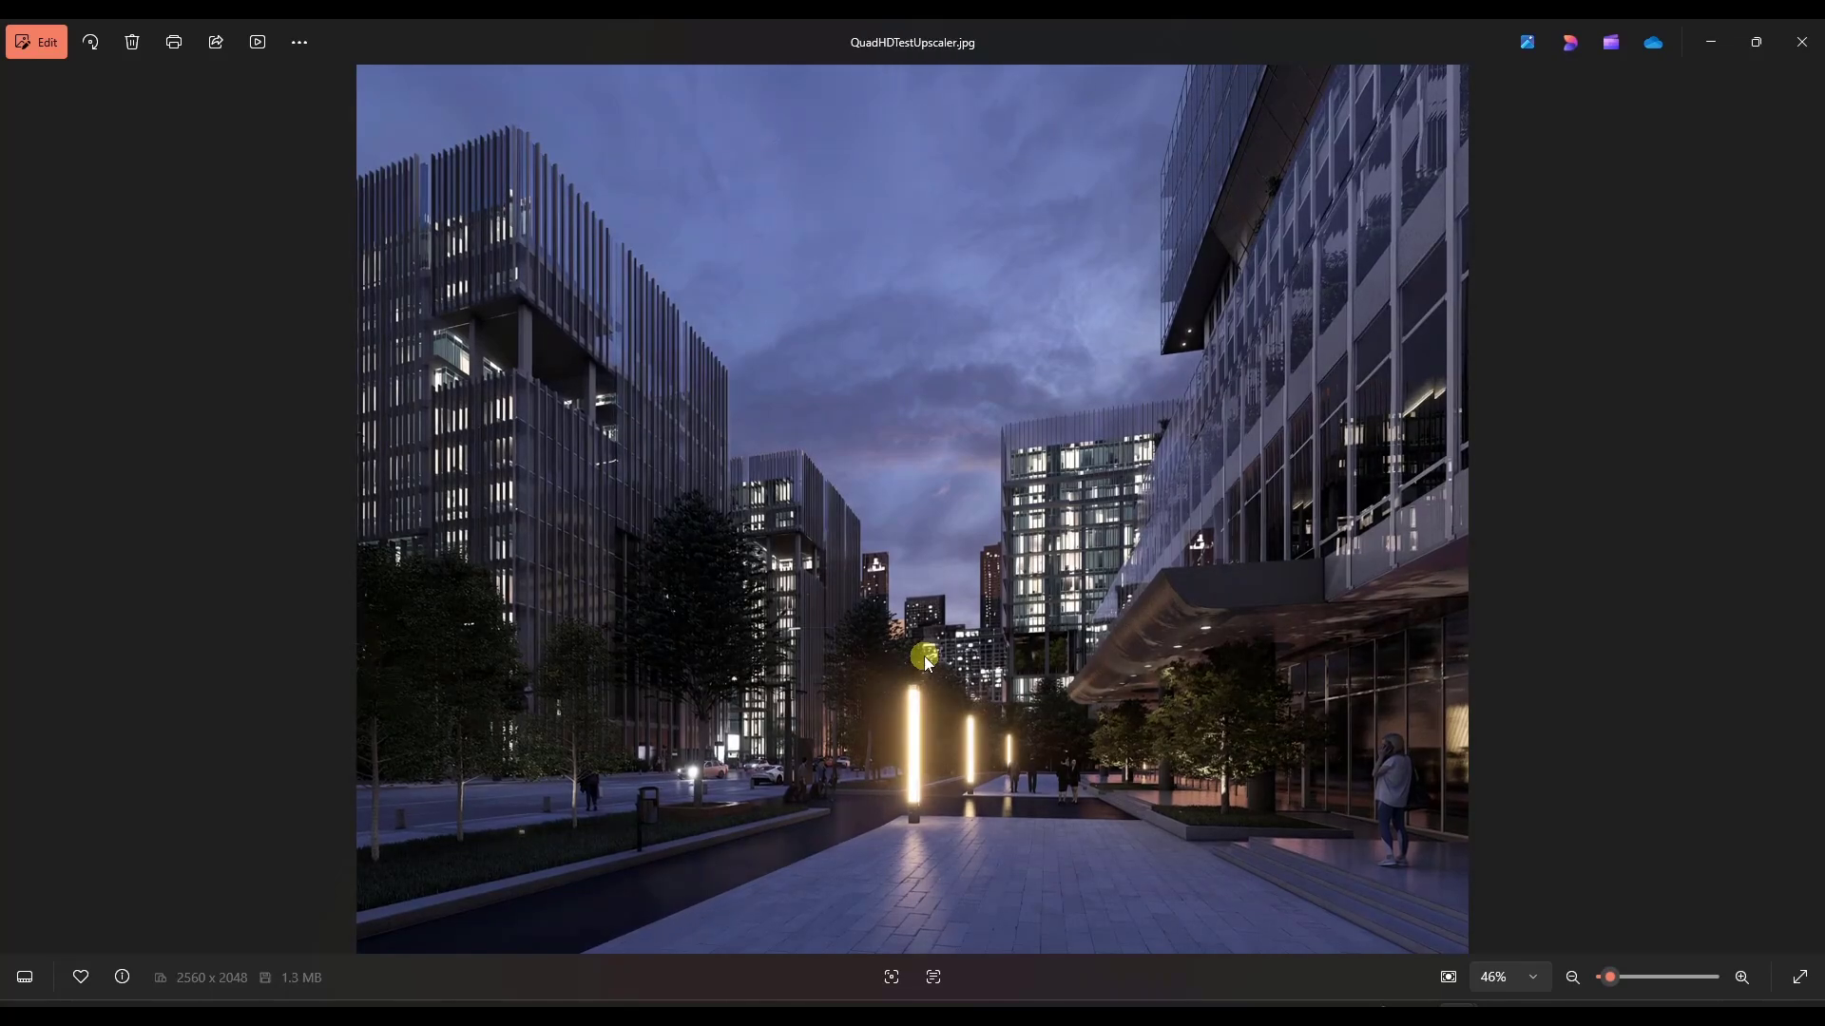
pyautogui.press('Left')
pyautogui.press('Right')
pyautogui.press('Left')
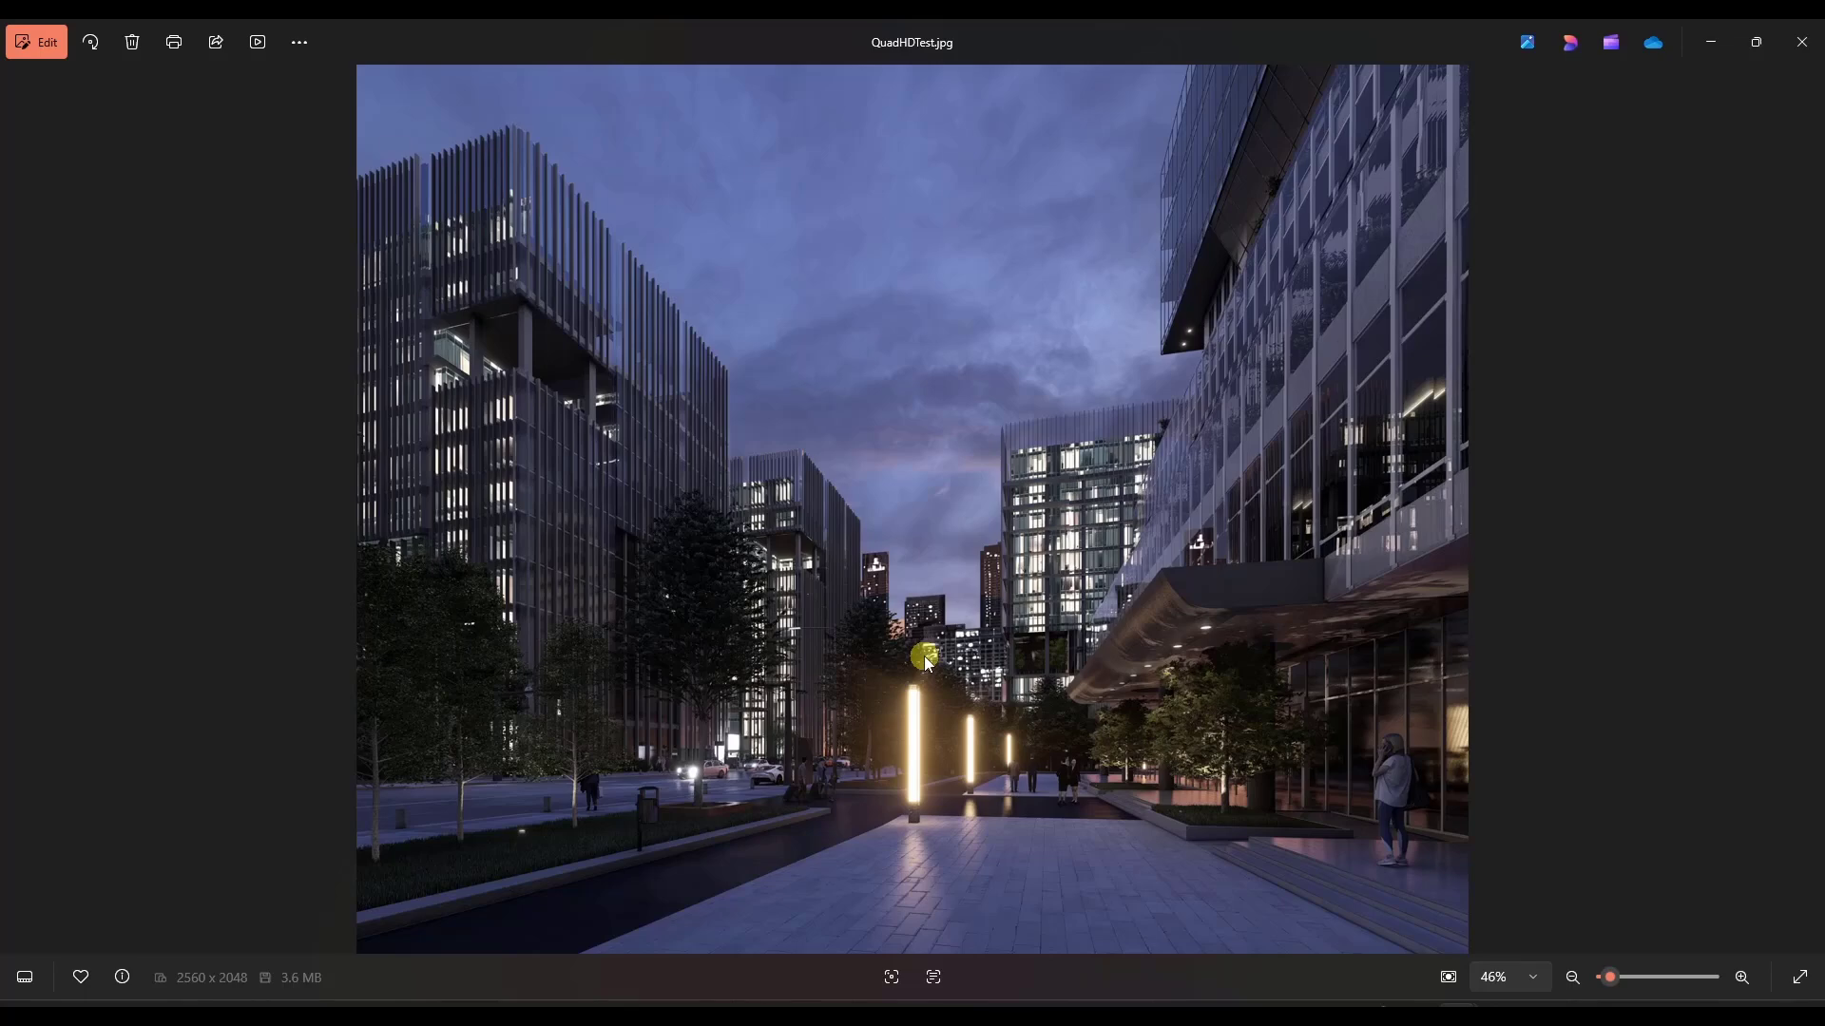
pyautogui.press('Right')
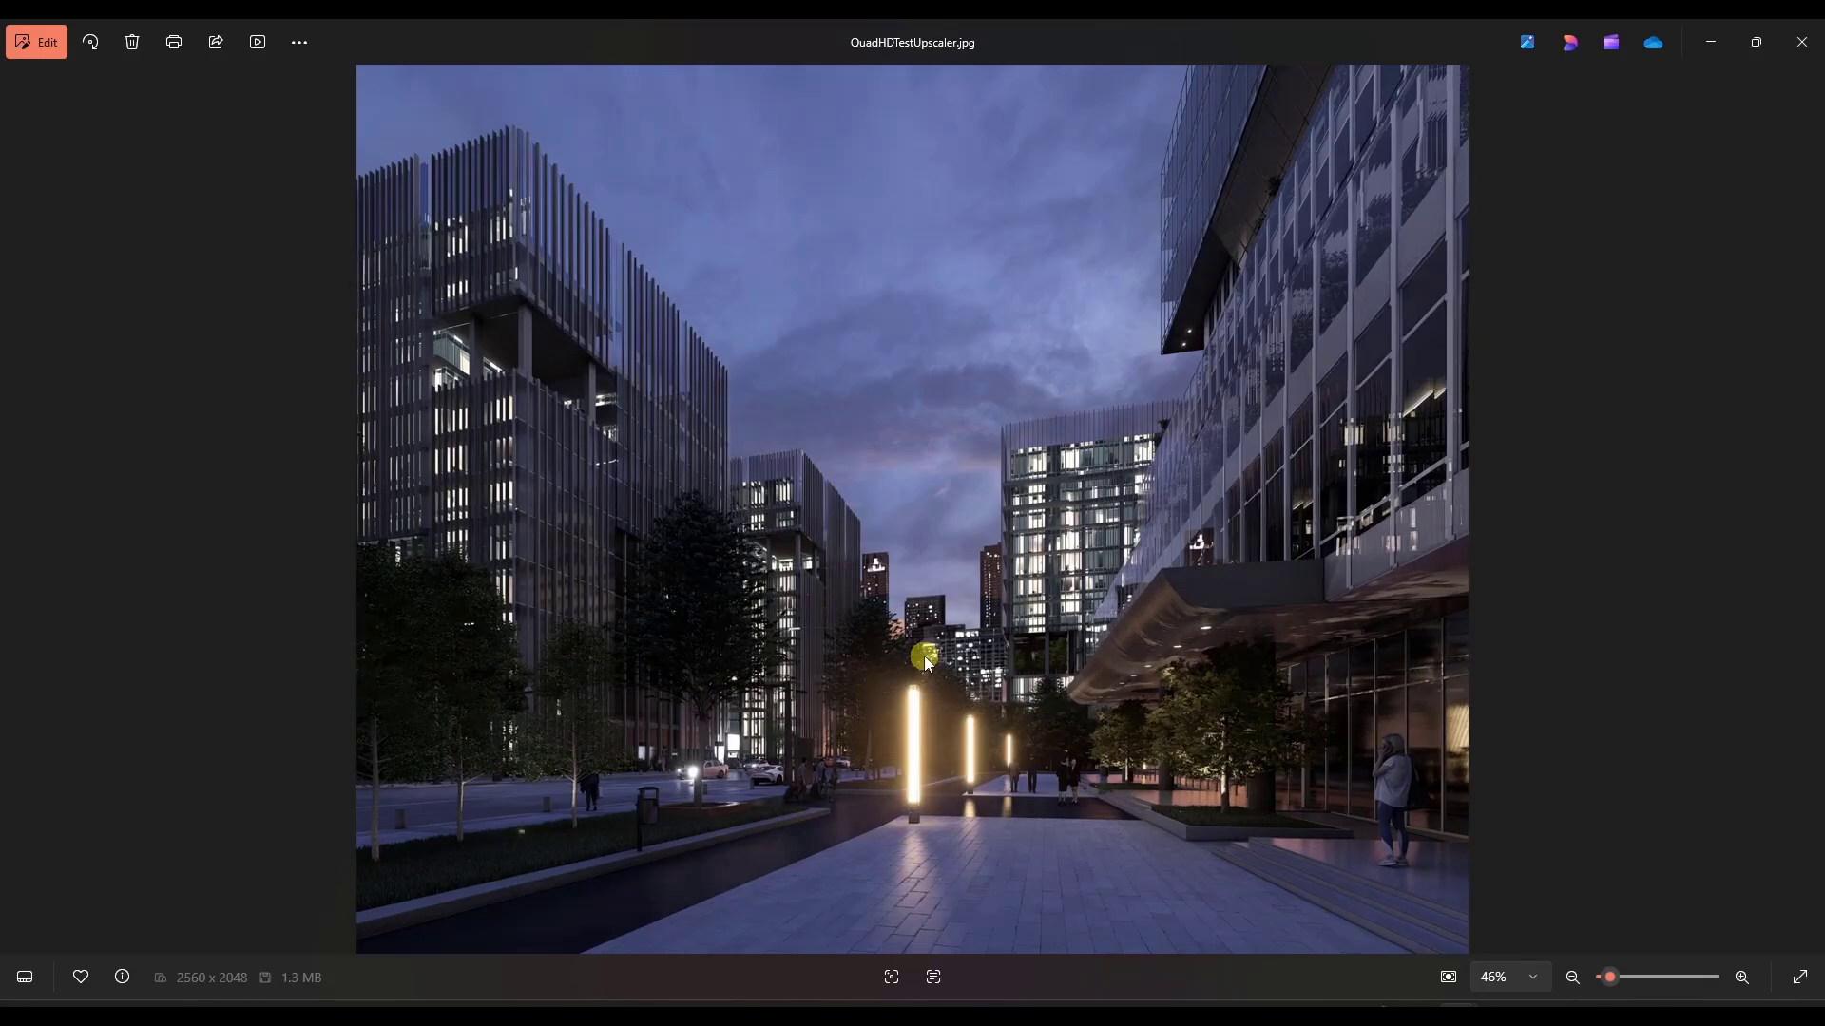
pyautogui.scroll(5, 847, 643)
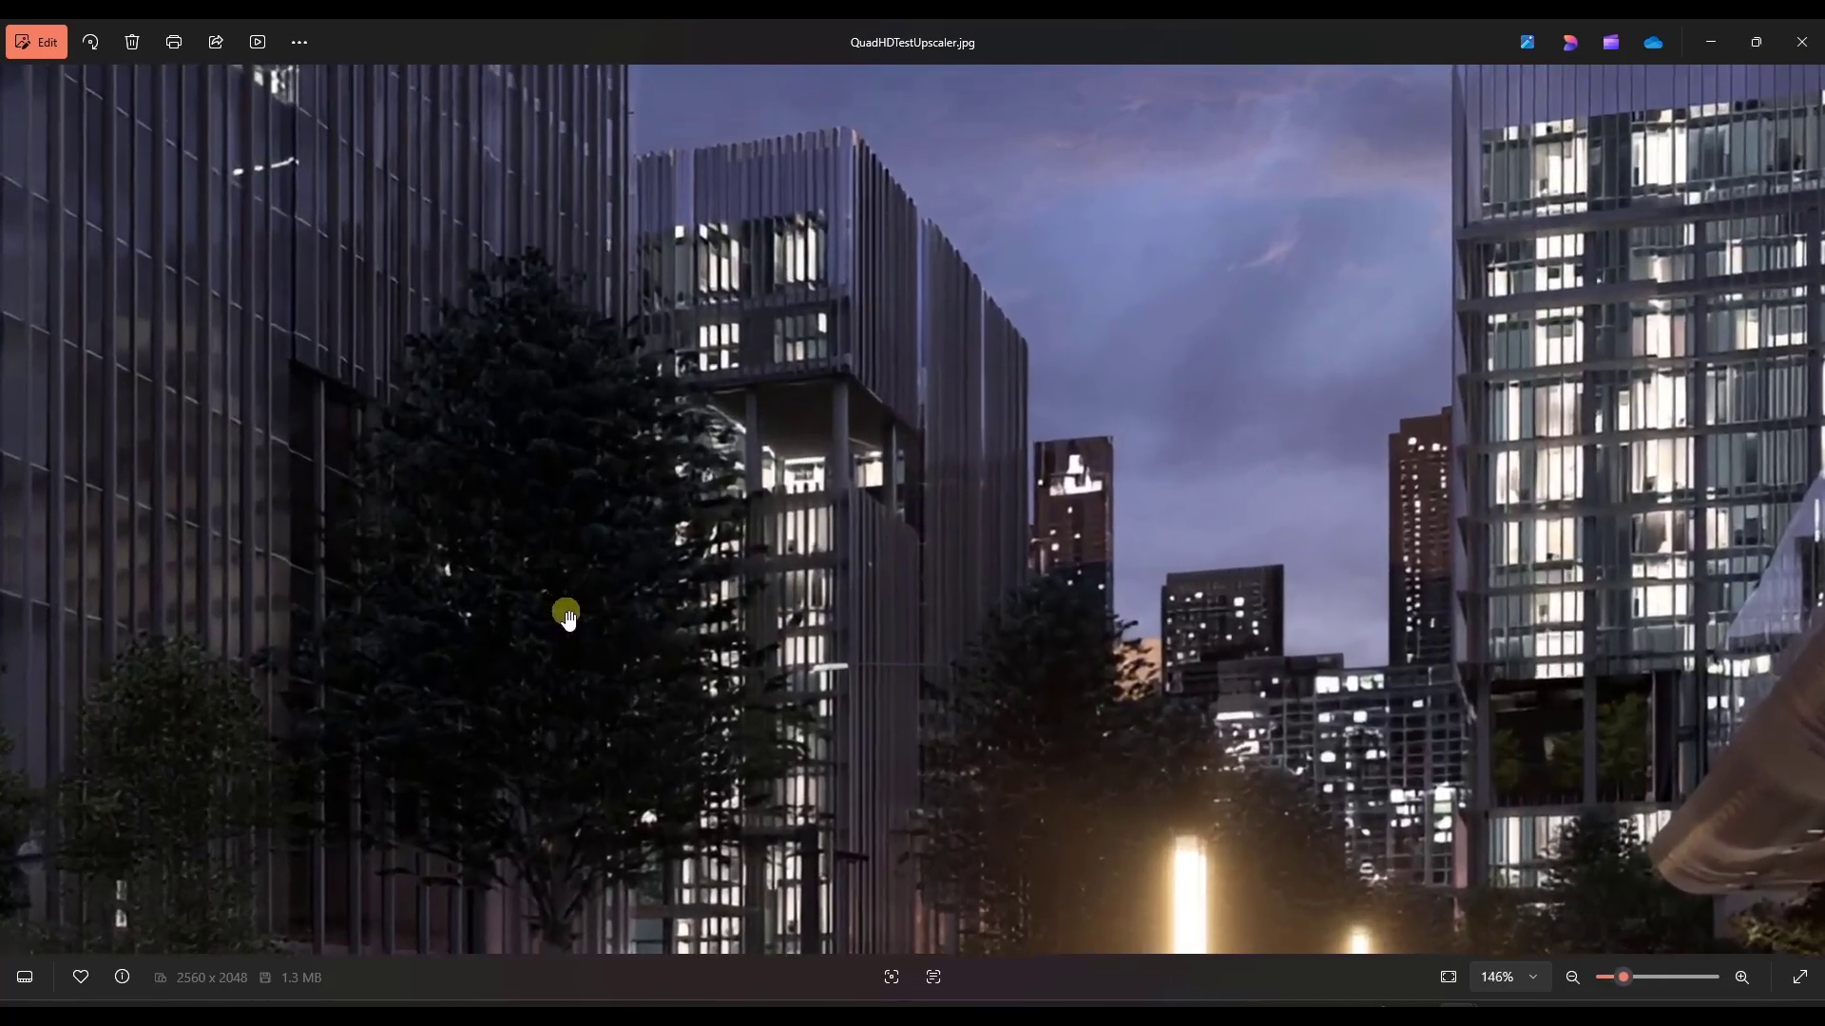
pyautogui.scroll(-5, 567, 618)
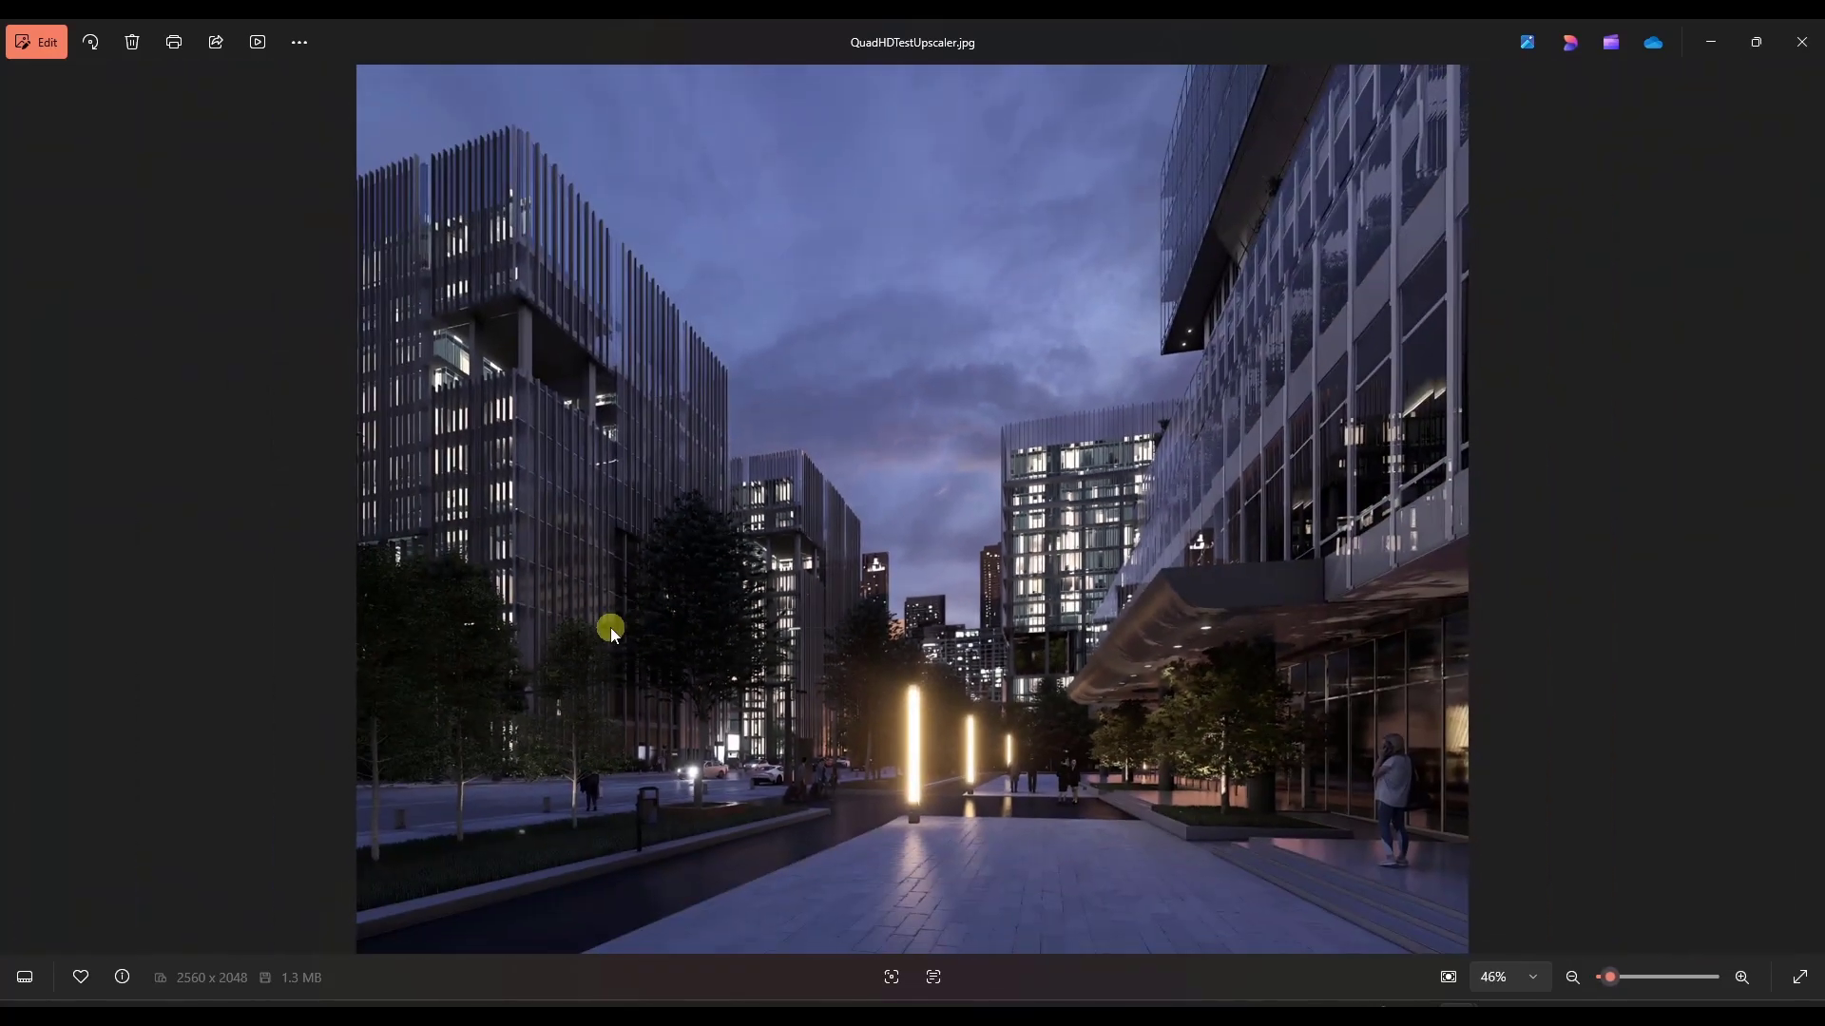
# Compare the upscaled render with the 1280x1024 QuadHDTestUpscaler_Original, then return to Lumion
pyautogui.press('Right')
pyautogui.press('Left')
pyautogui.press('Right')
pyautogui.press('Left')
pyautogui.press('Right')
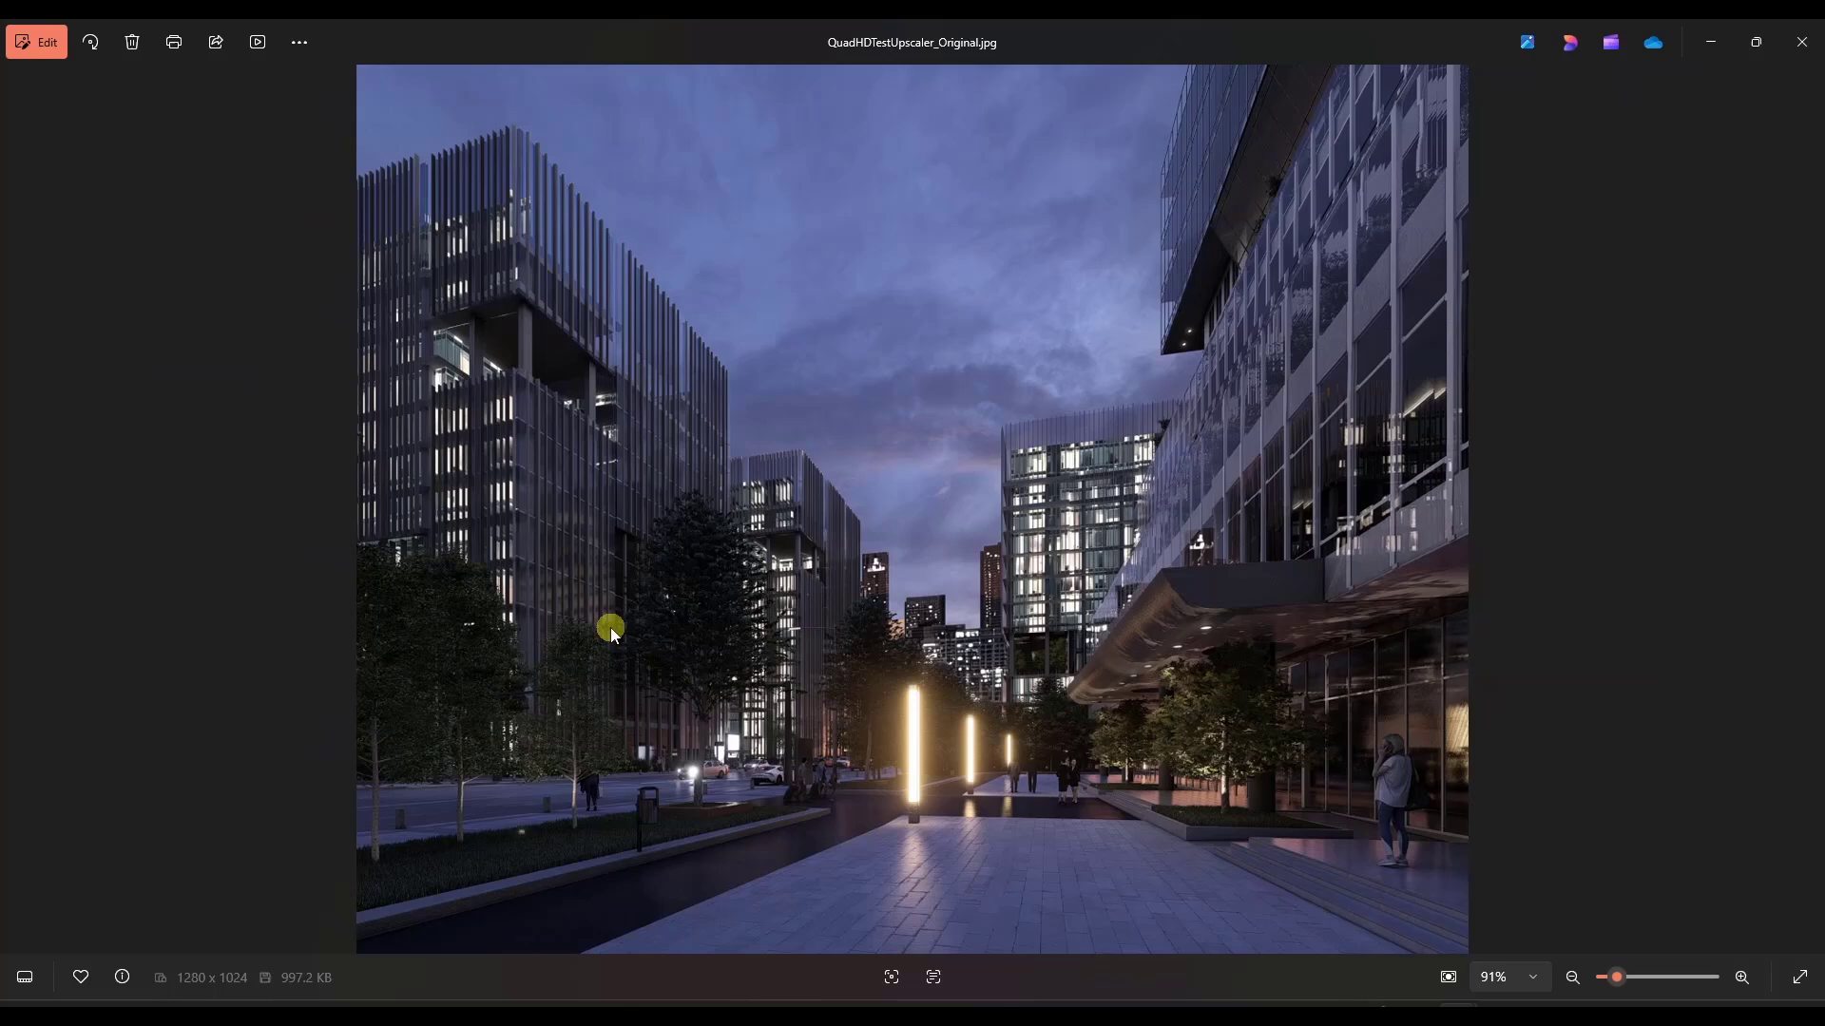
pyautogui.press('Left')
pyautogui.press('Right')
pyautogui.press('Right')
pyautogui.press('Left')
pyautogui.hotkey('alt', 'Tab')
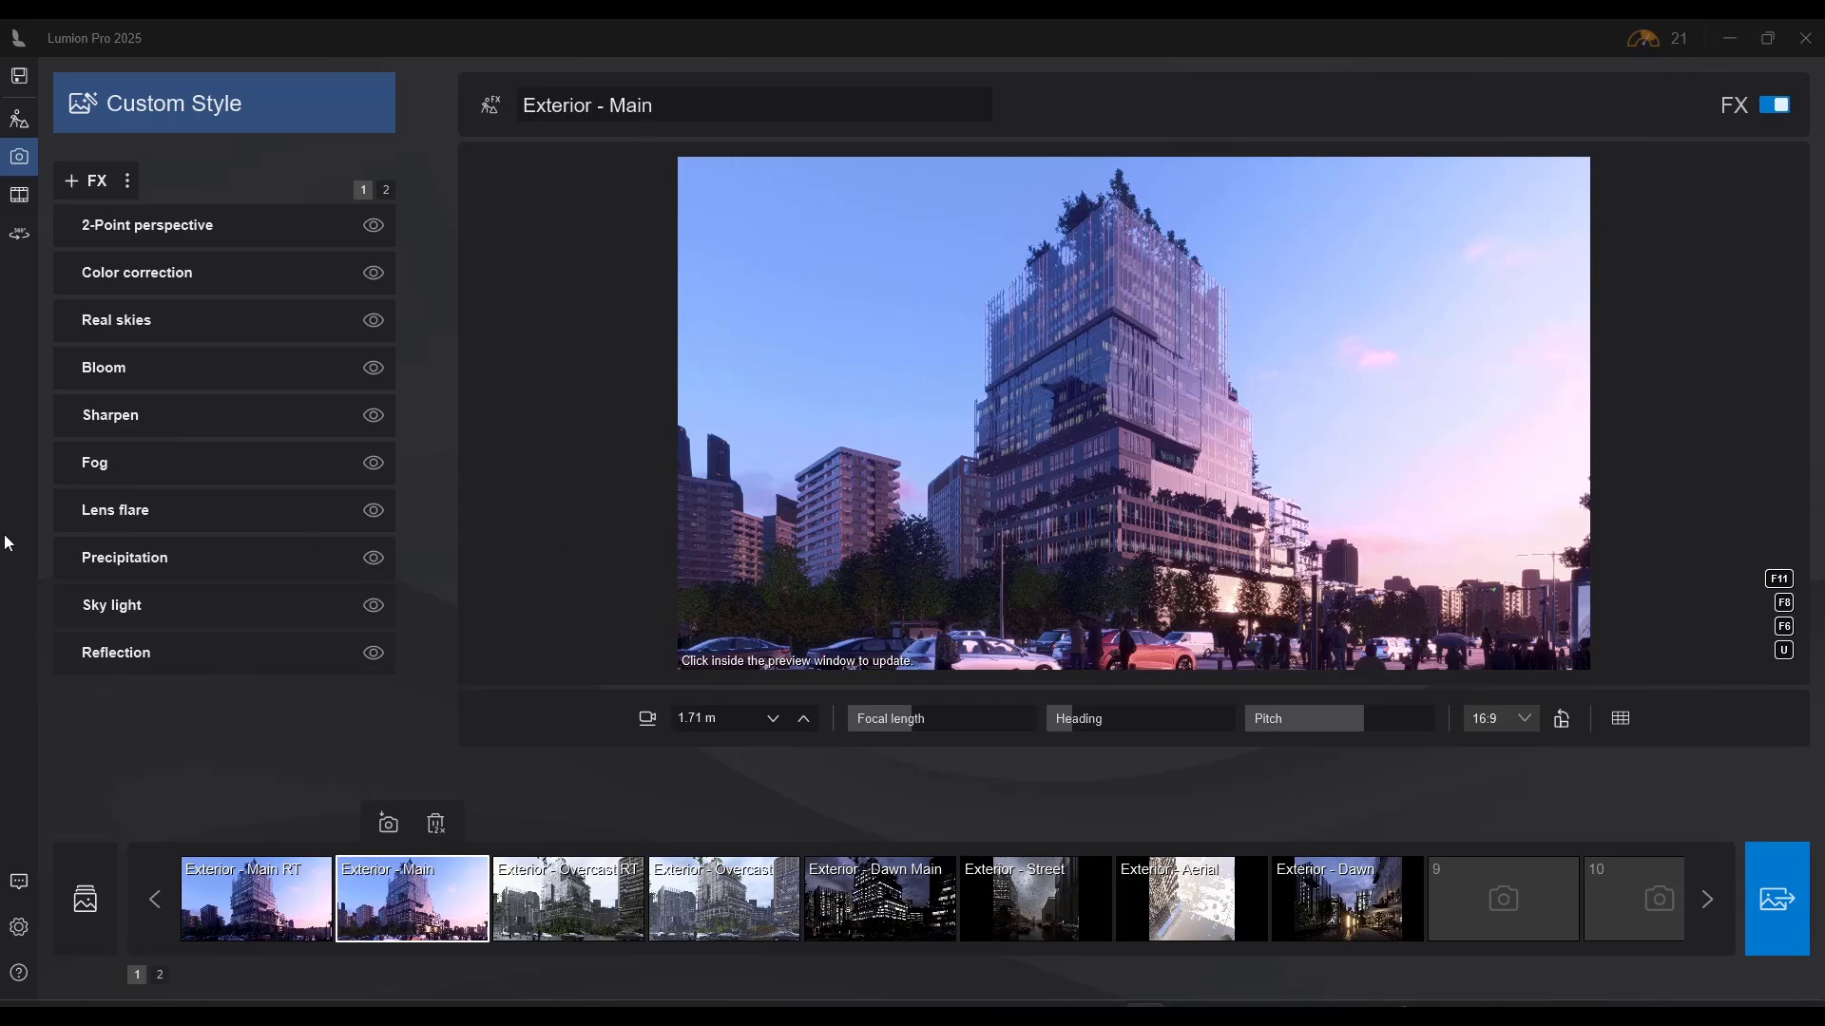
# Lower the Fog density to about 81%, then delete the Fog effect from Exterior - Main
pyautogui.click(134, 469)
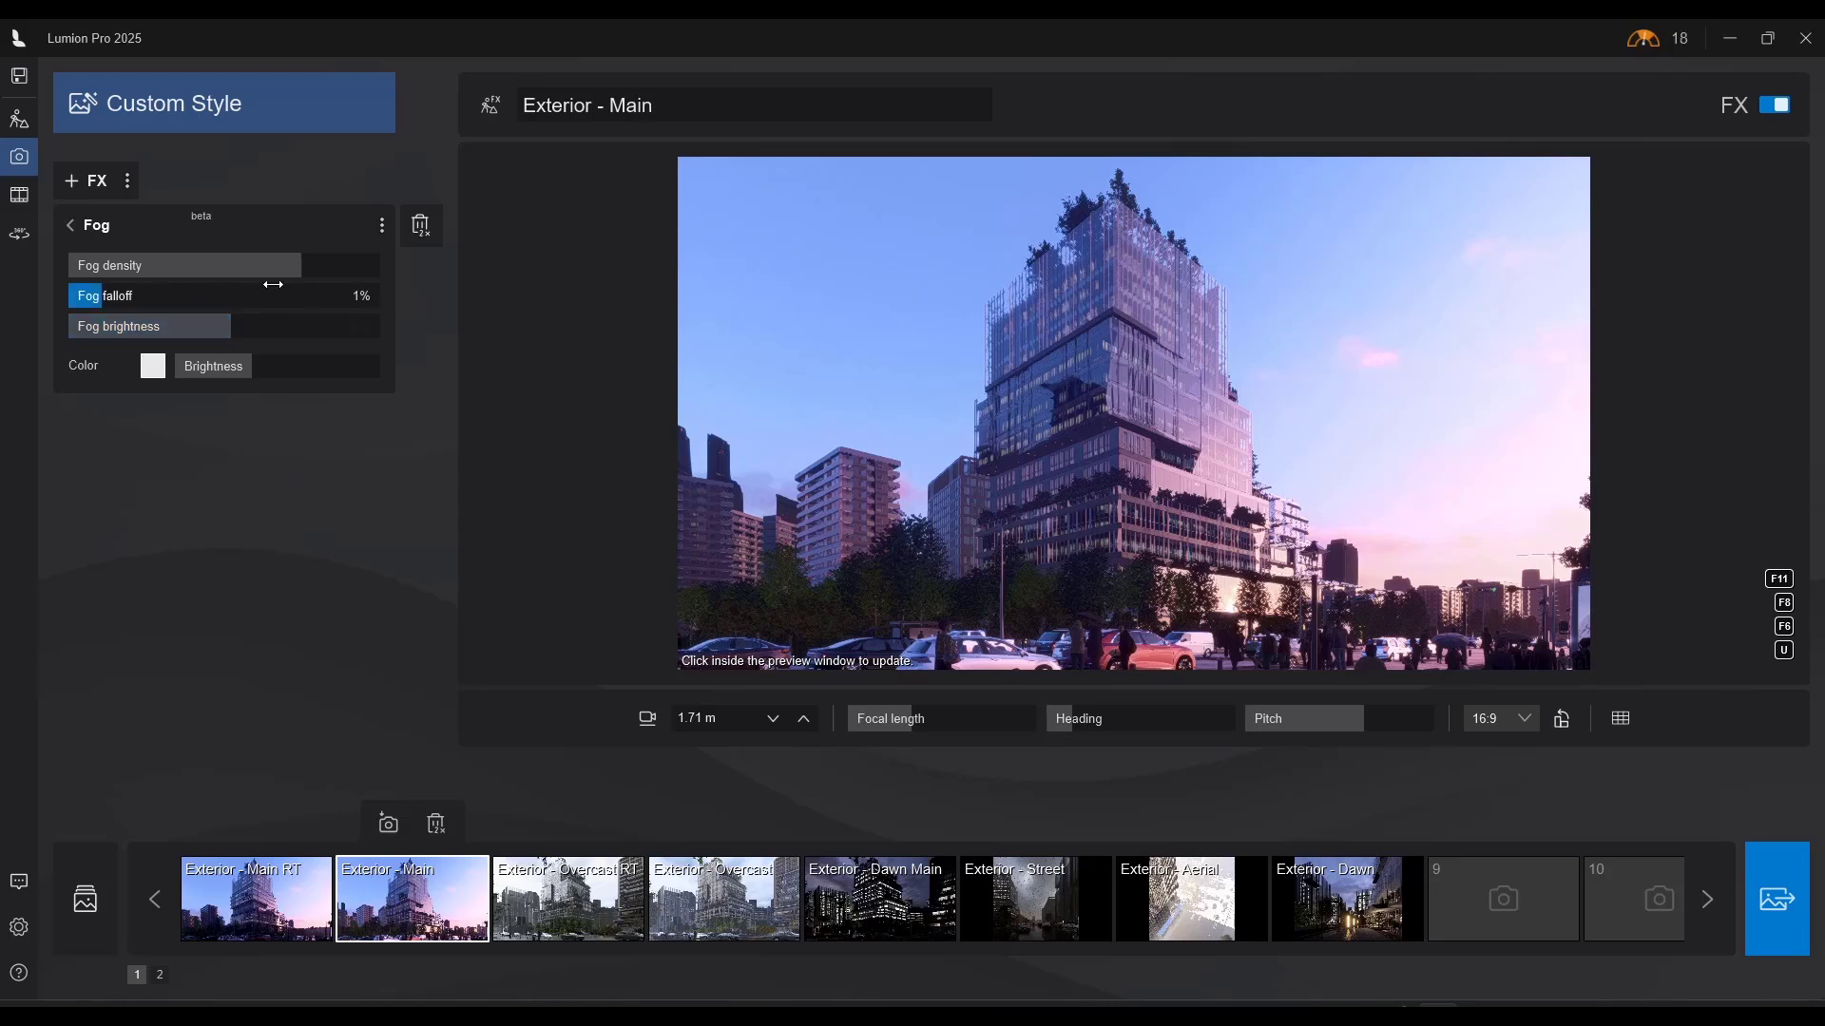
pyautogui.moveTo(283, 274); pyautogui.dragTo(322, 281)
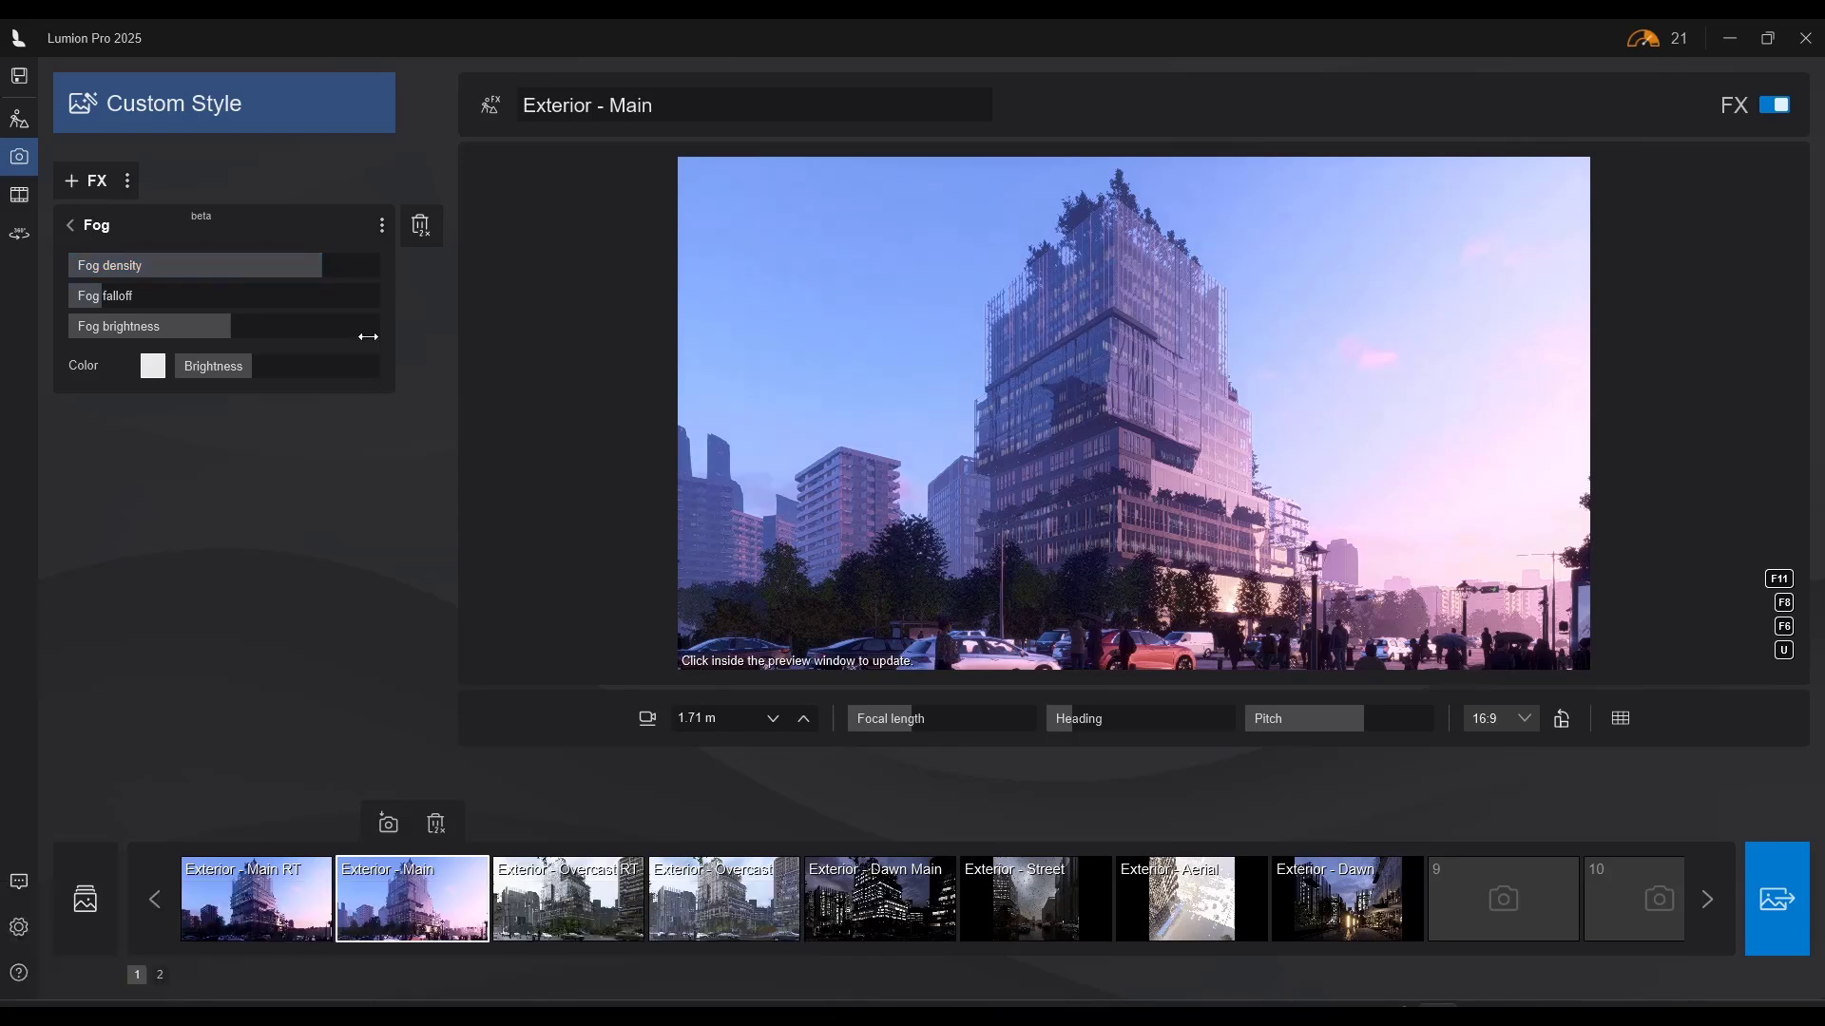
pyautogui.doubleClick(420, 225)
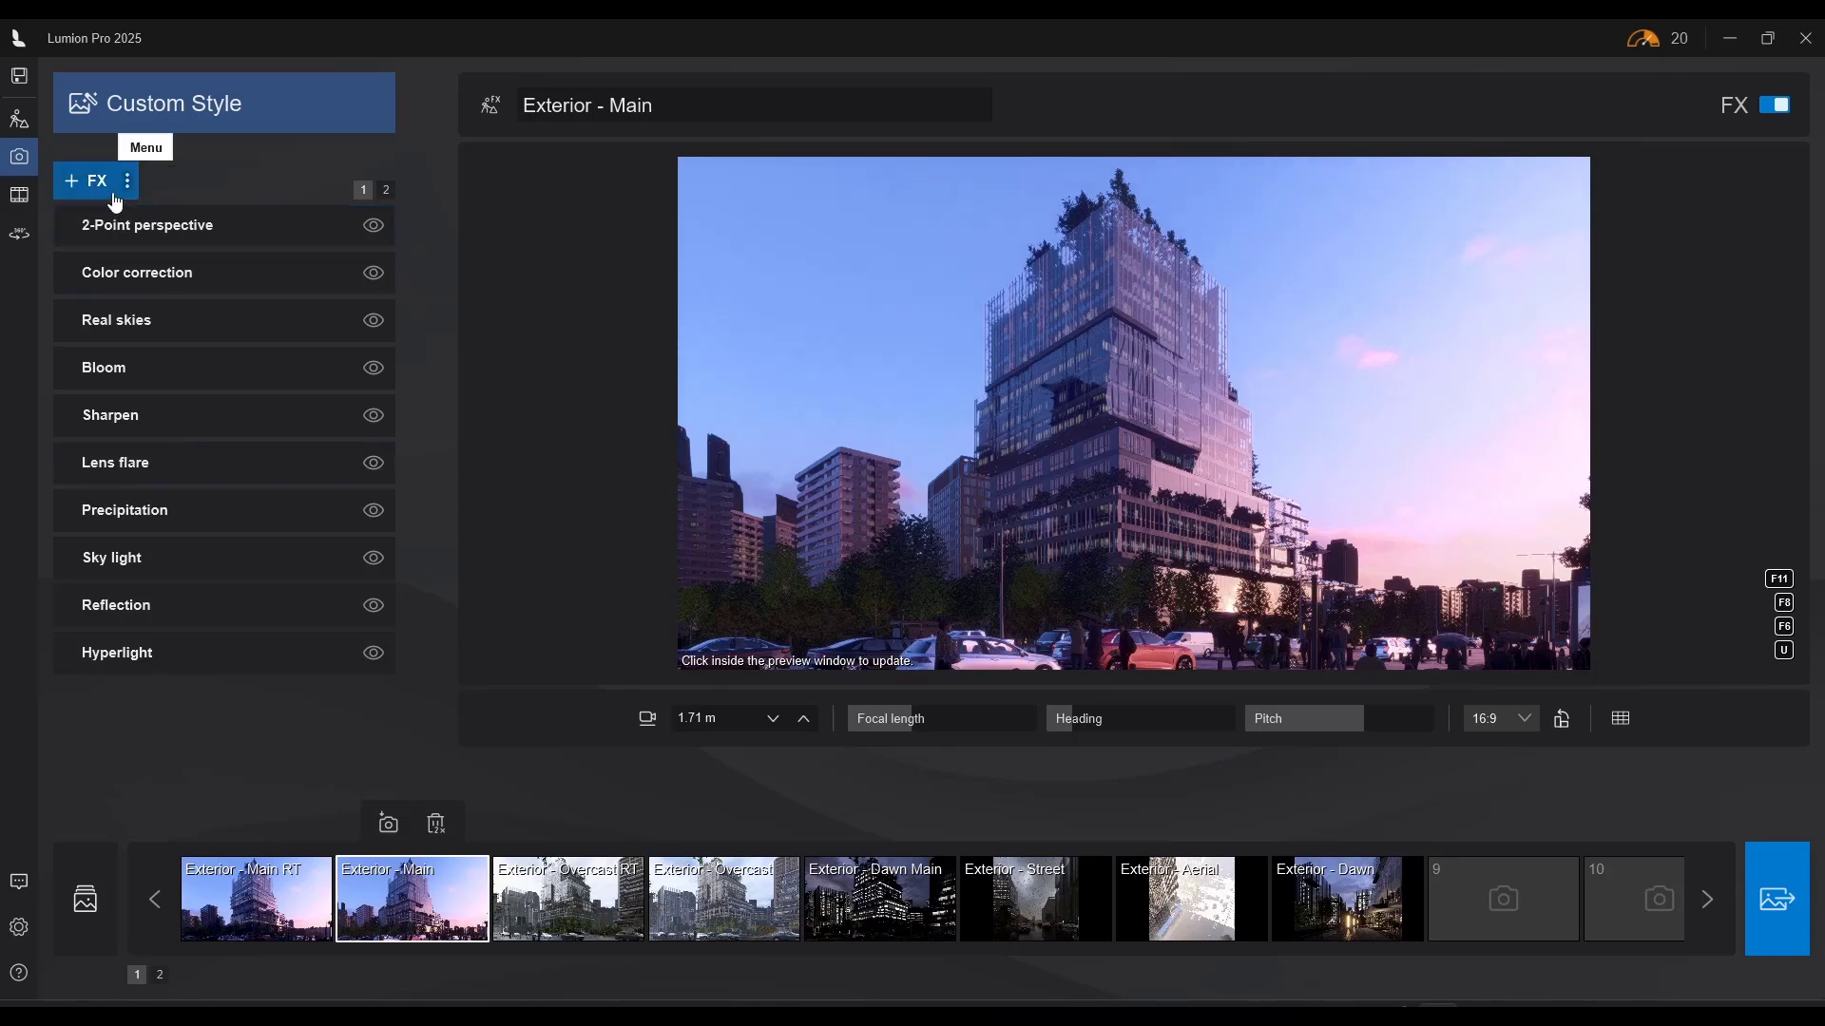
# Add RT Volumetrics from Weather and Ray tracing from Lighting to the Exterior - Main photo
pyautogui.click(86, 181)
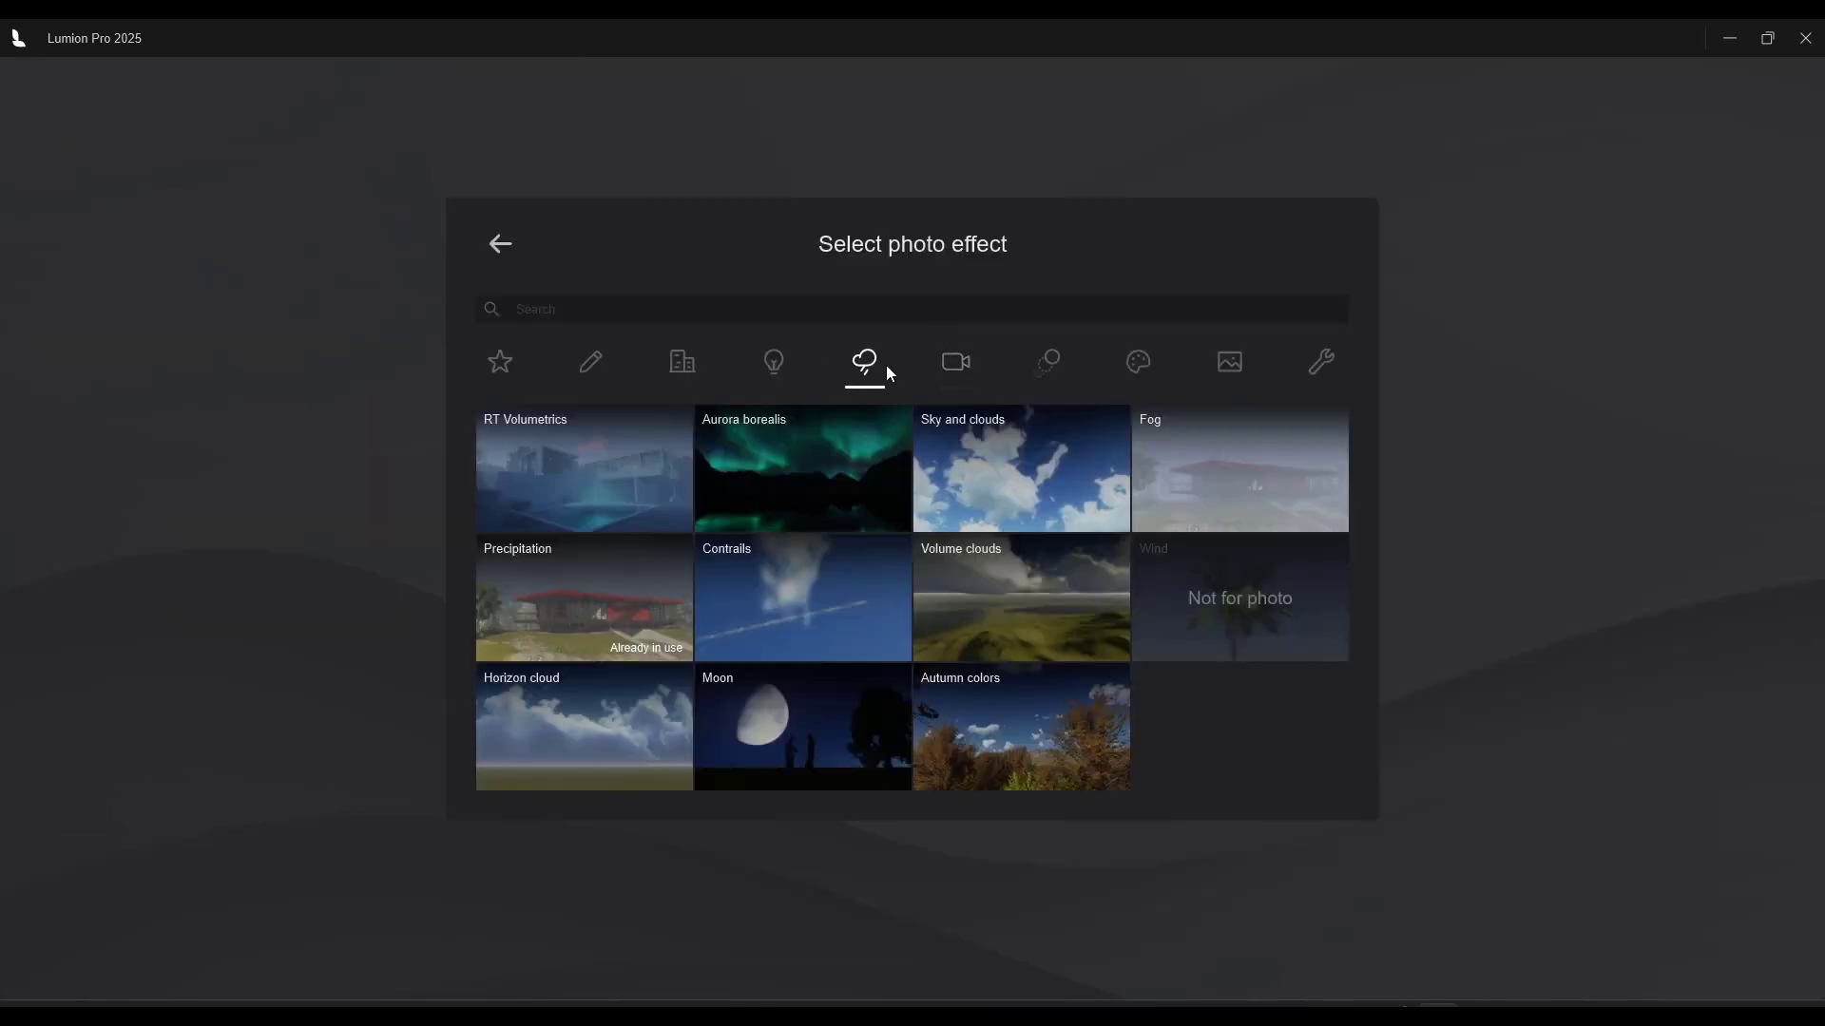
pyautogui.click(568, 482)
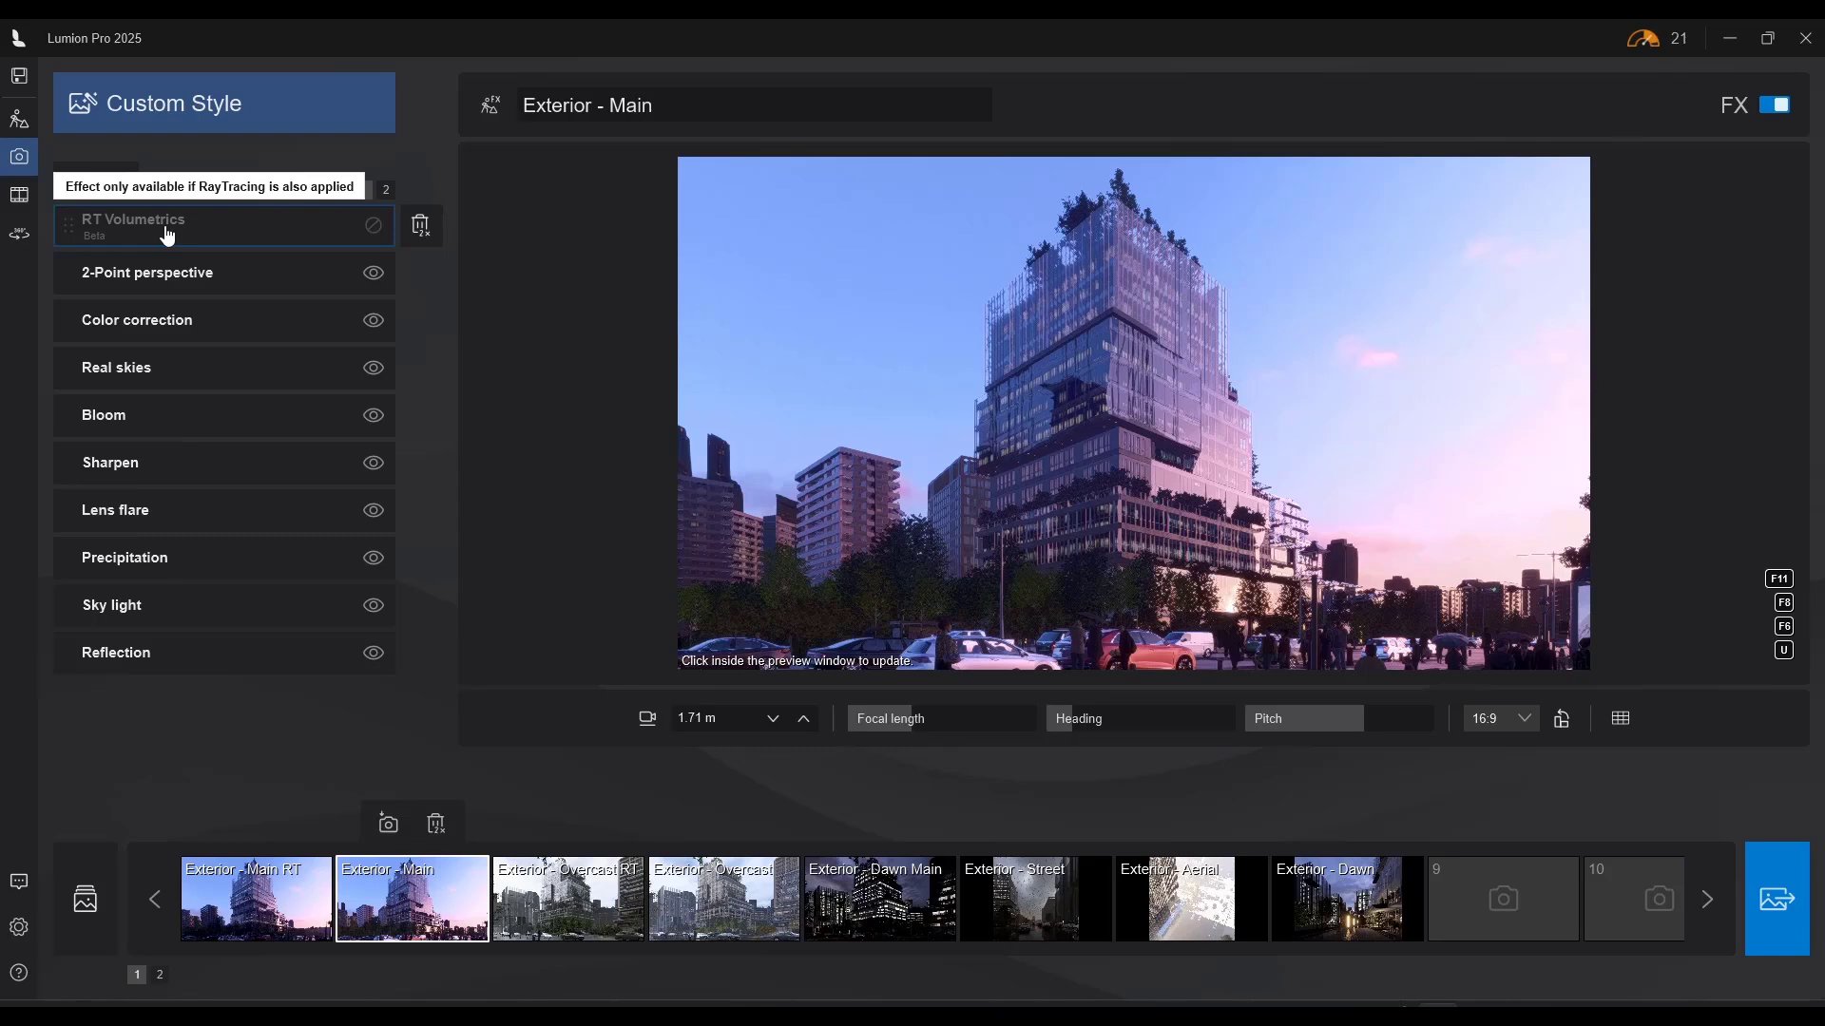
pyautogui.click(86, 180)
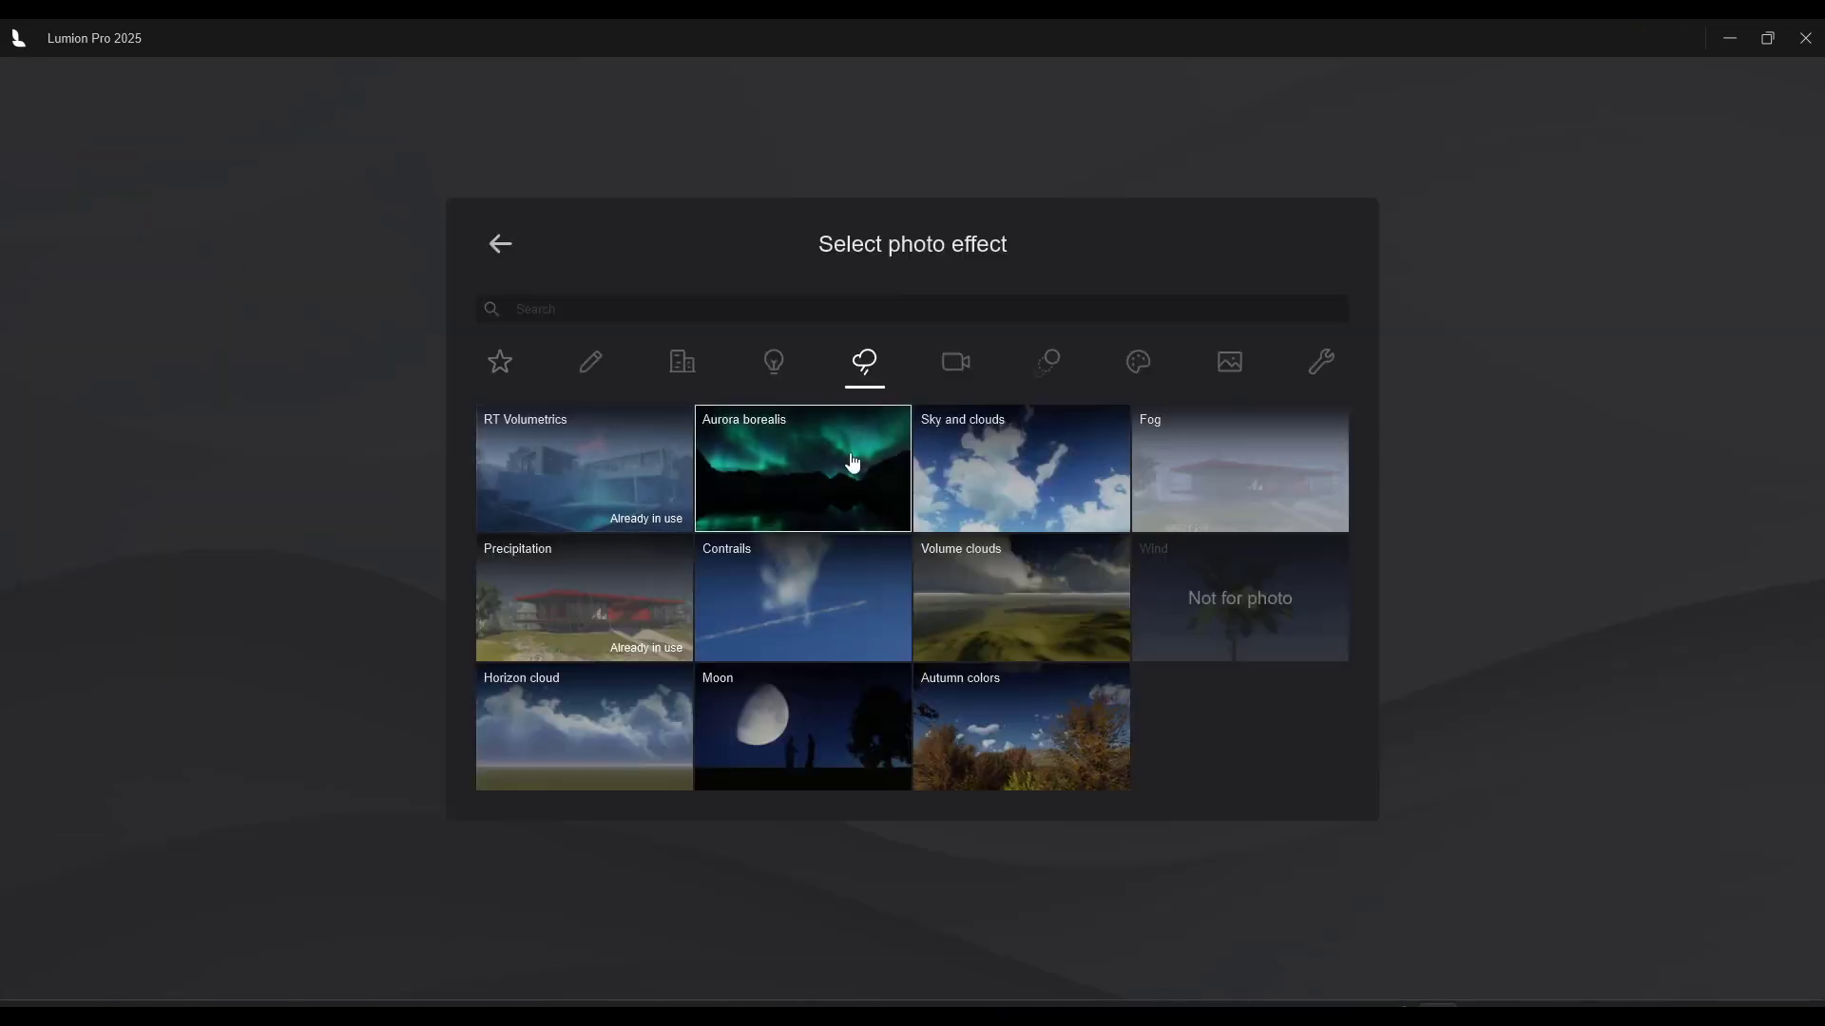
pyautogui.click(775, 371)
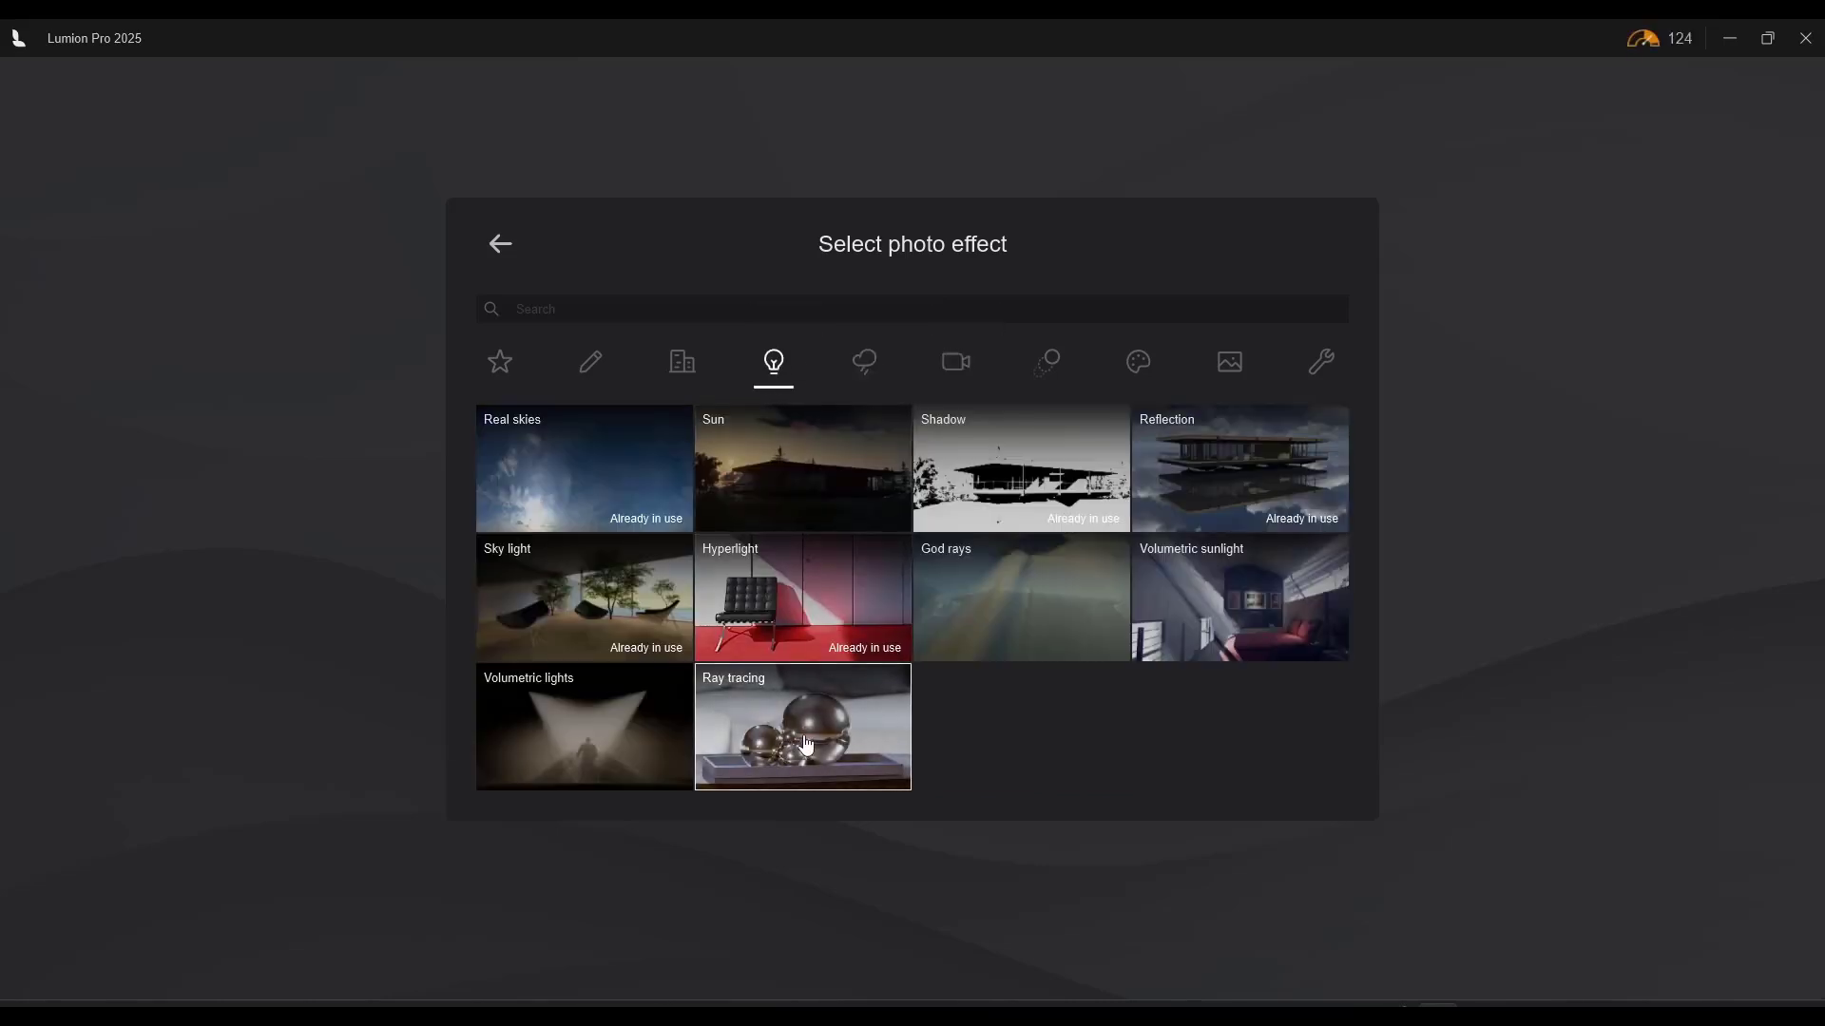
pyautogui.click(823, 705)
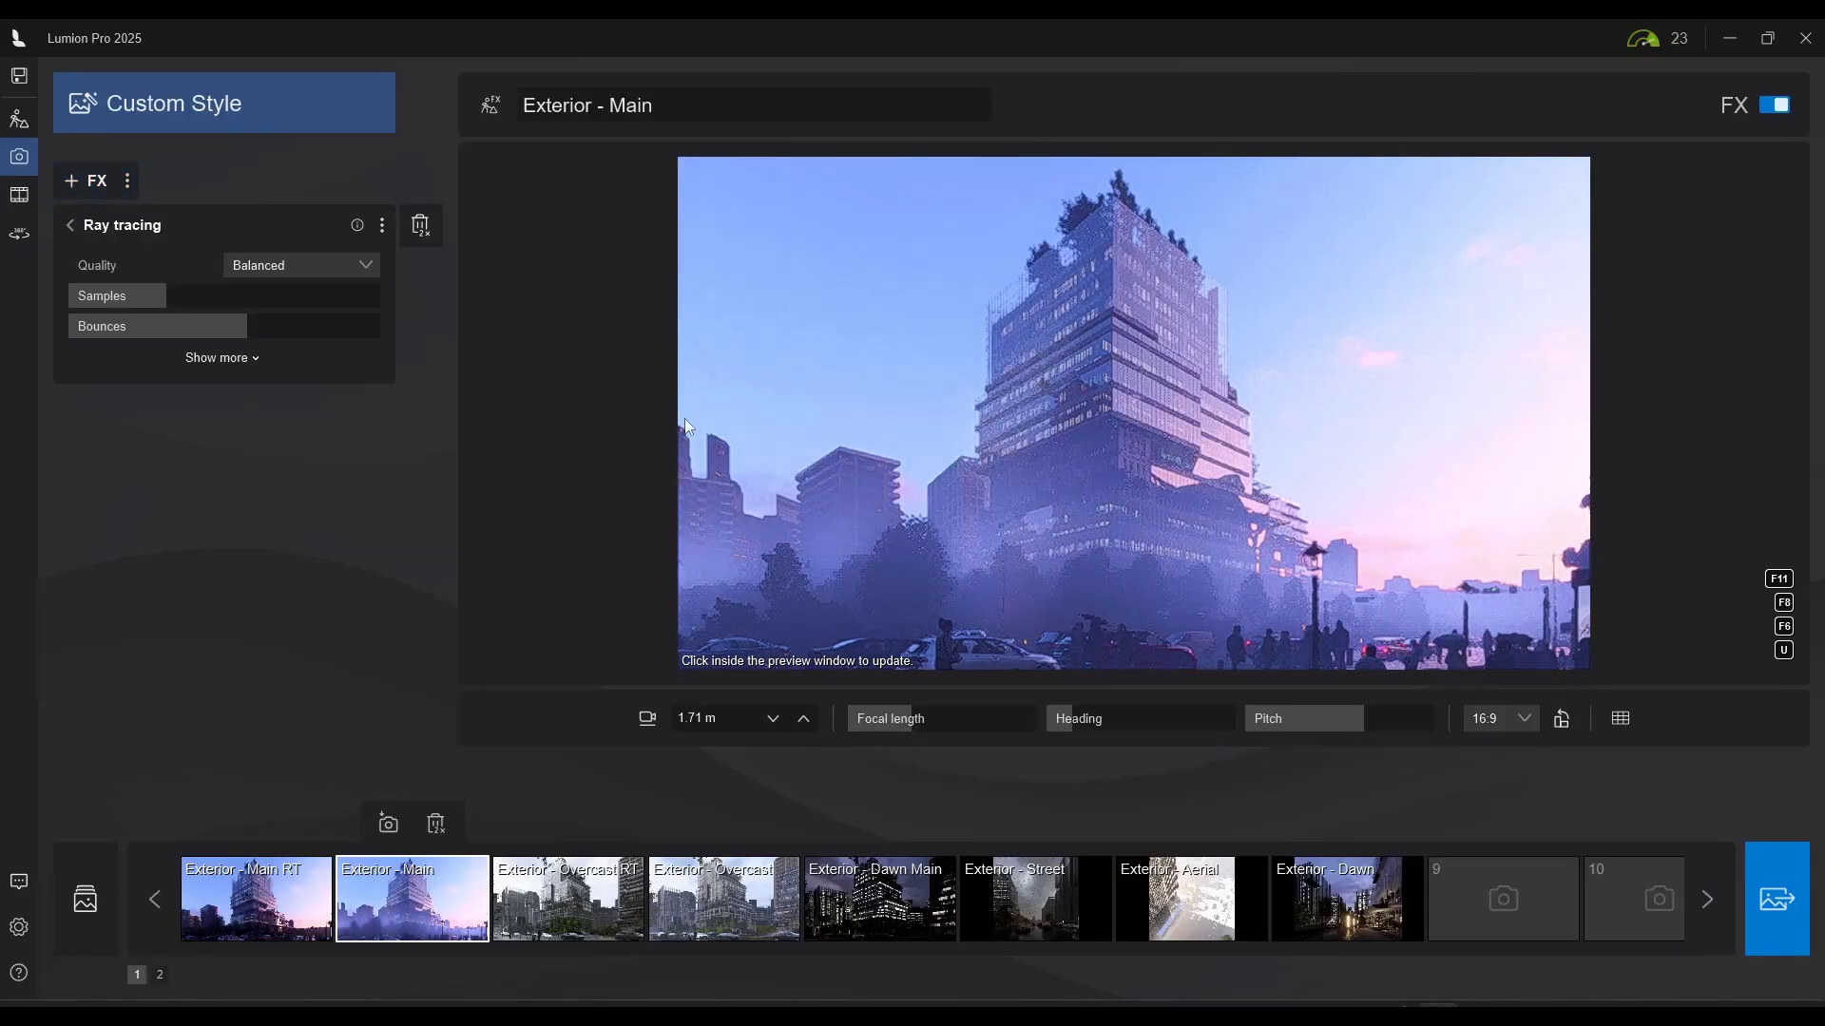
# Raise RT Volumetrics fog intensity to 1.36 and sun intensity to 1.78, then refresh the preview
pyautogui.click(70, 225)
pyautogui.click(149, 275)
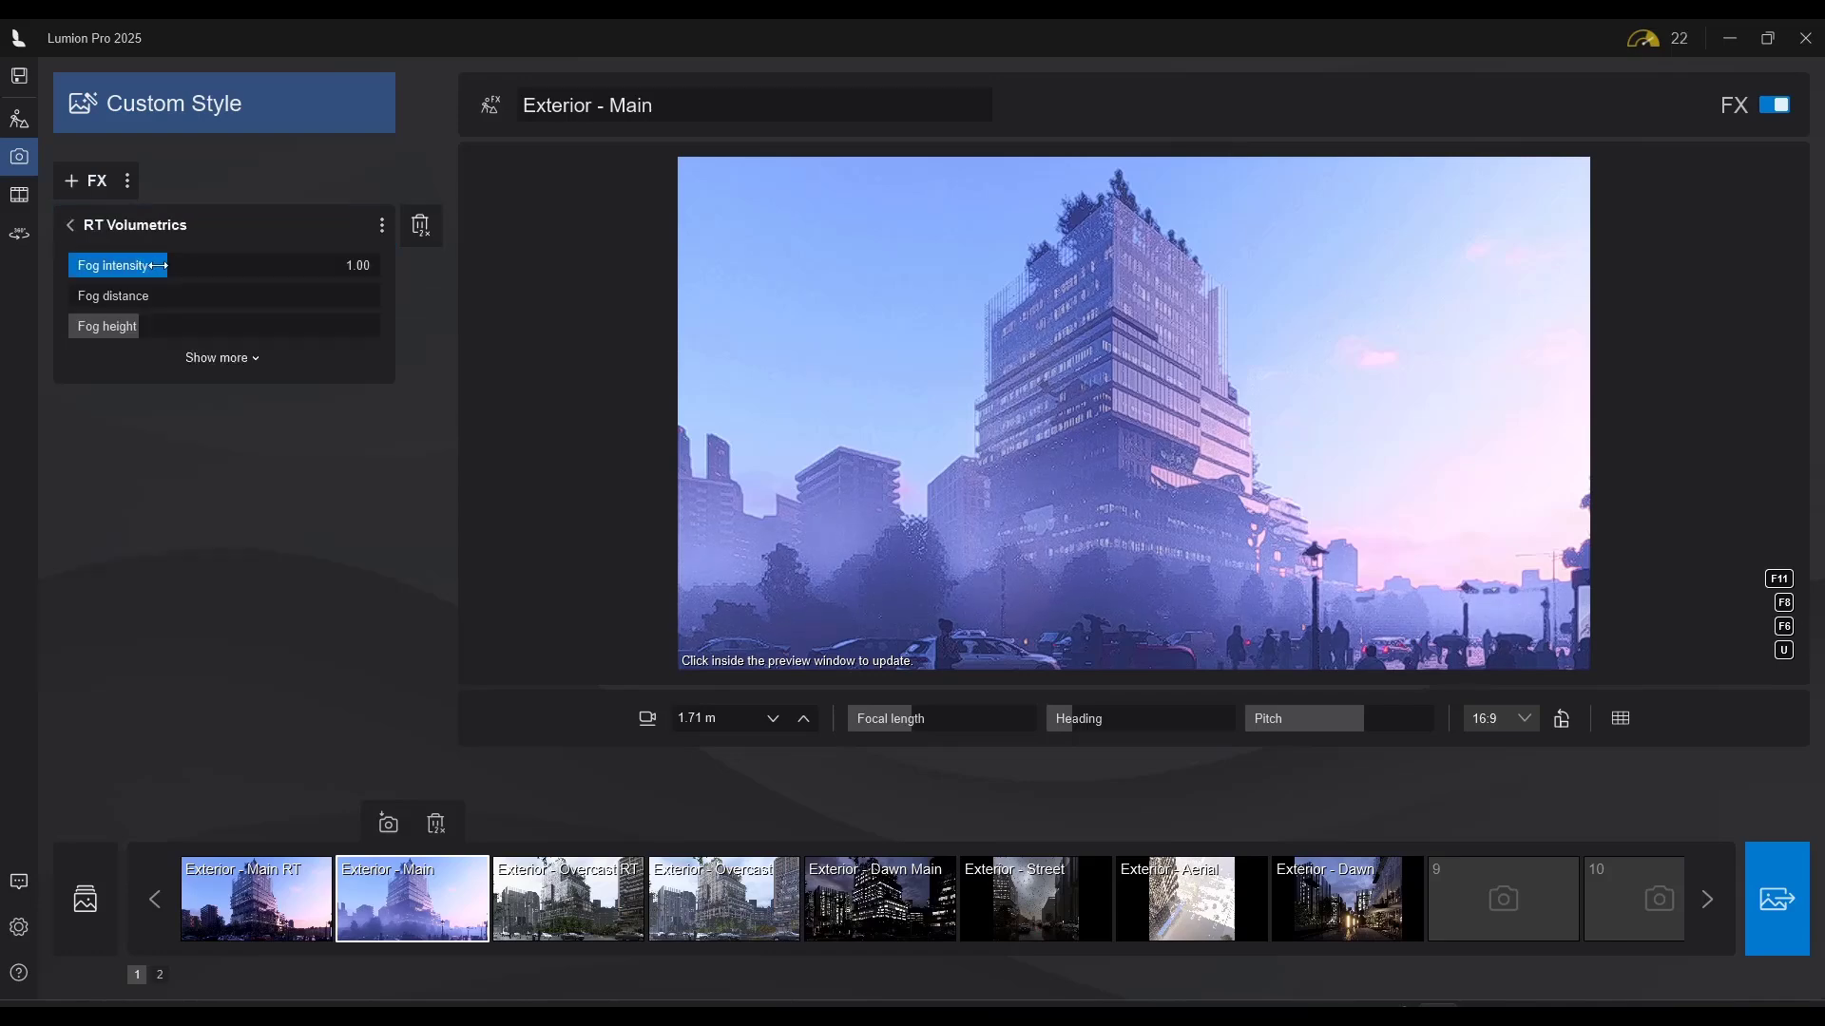
pyautogui.moveTo(158, 265); pyautogui.dragTo(152, 334)
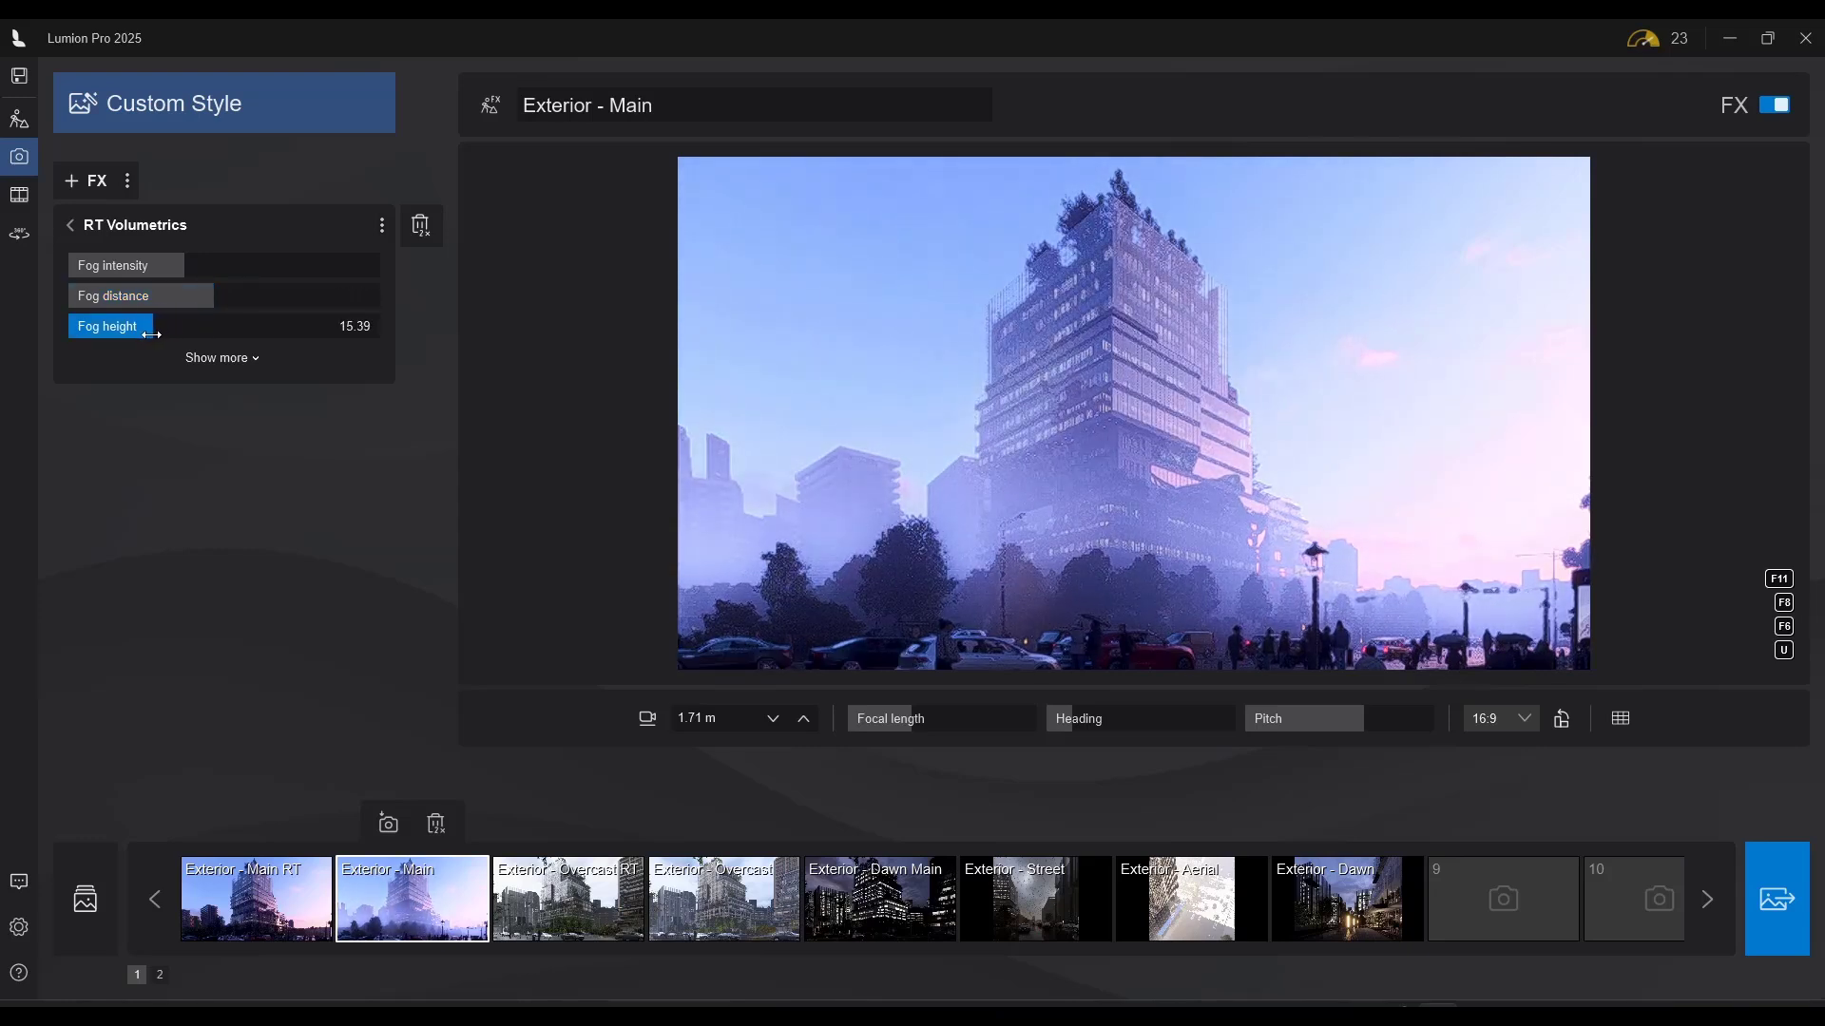
pyautogui.click(204, 362)
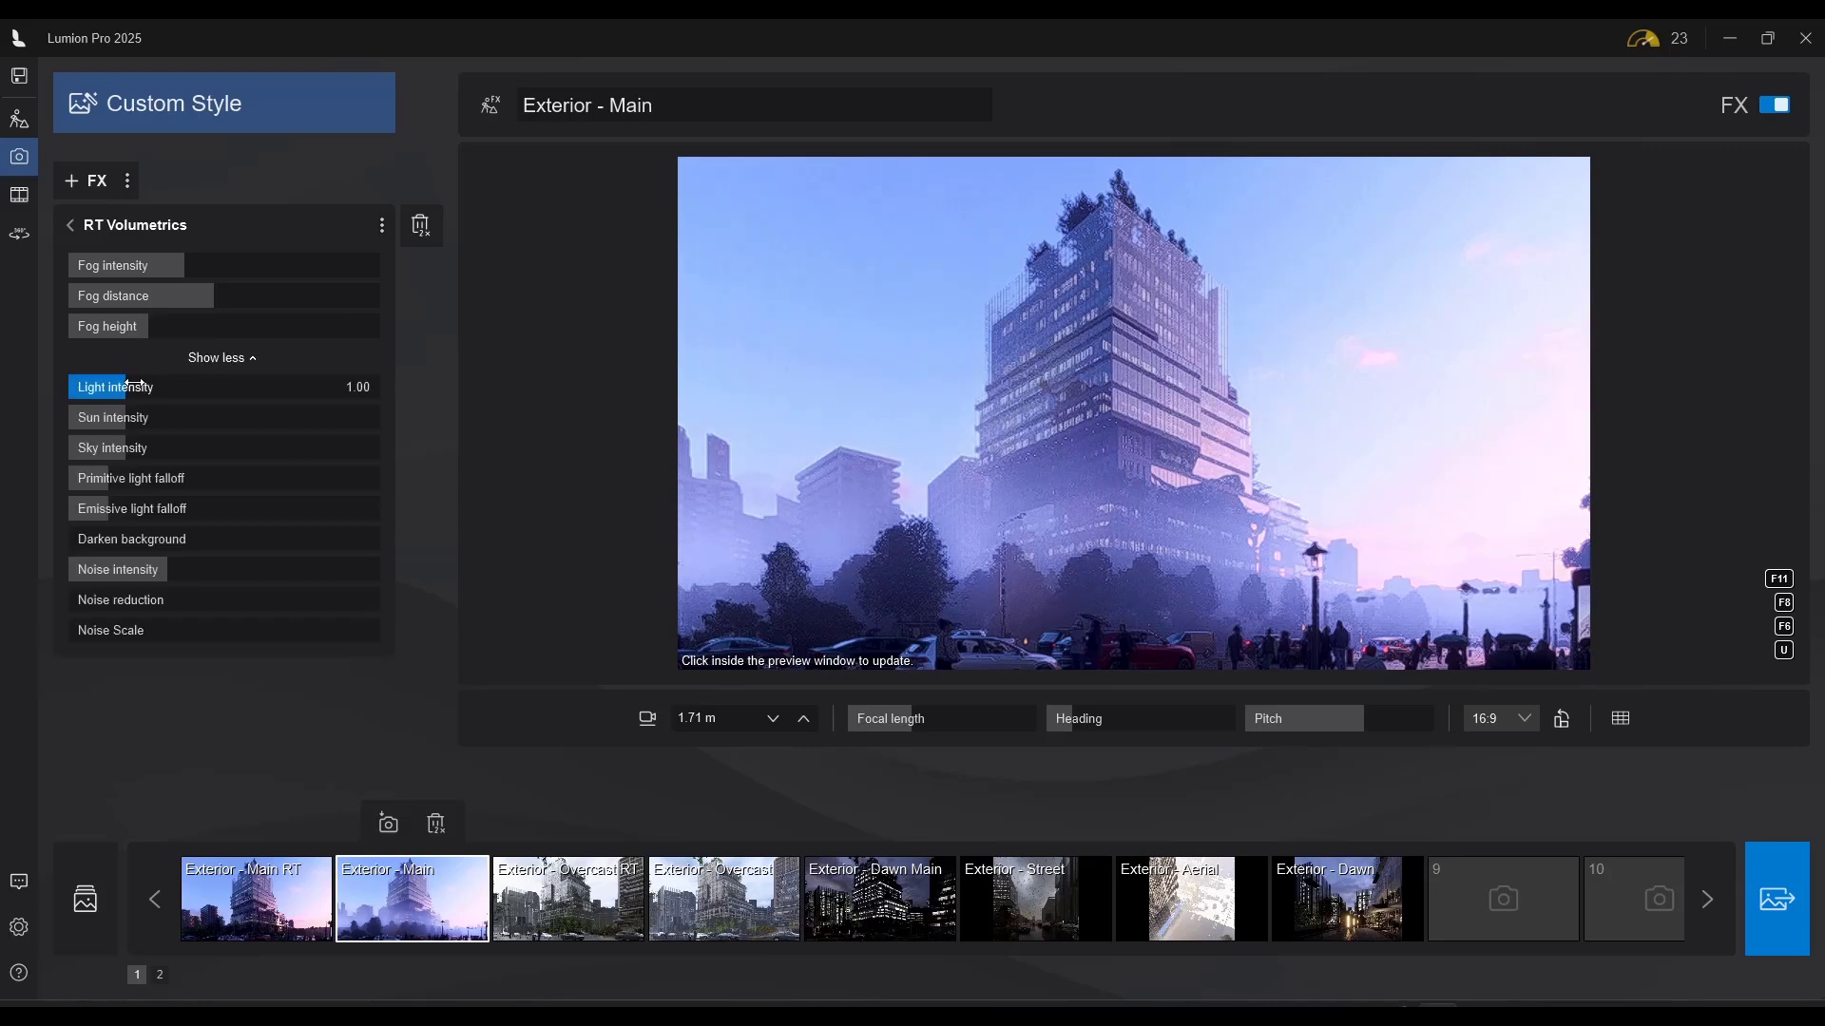
pyautogui.moveTo(145, 385)
pyautogui.mouseDown()
pyautogui.moveTo(203, 387)
pyautogui.moveTo(143, 387)
pyautogui.moveTo(130, 417)
pyautogui.moveTo(152, 417)
pyautogui.mouseUp()
pyautogui.click(1000, 422)
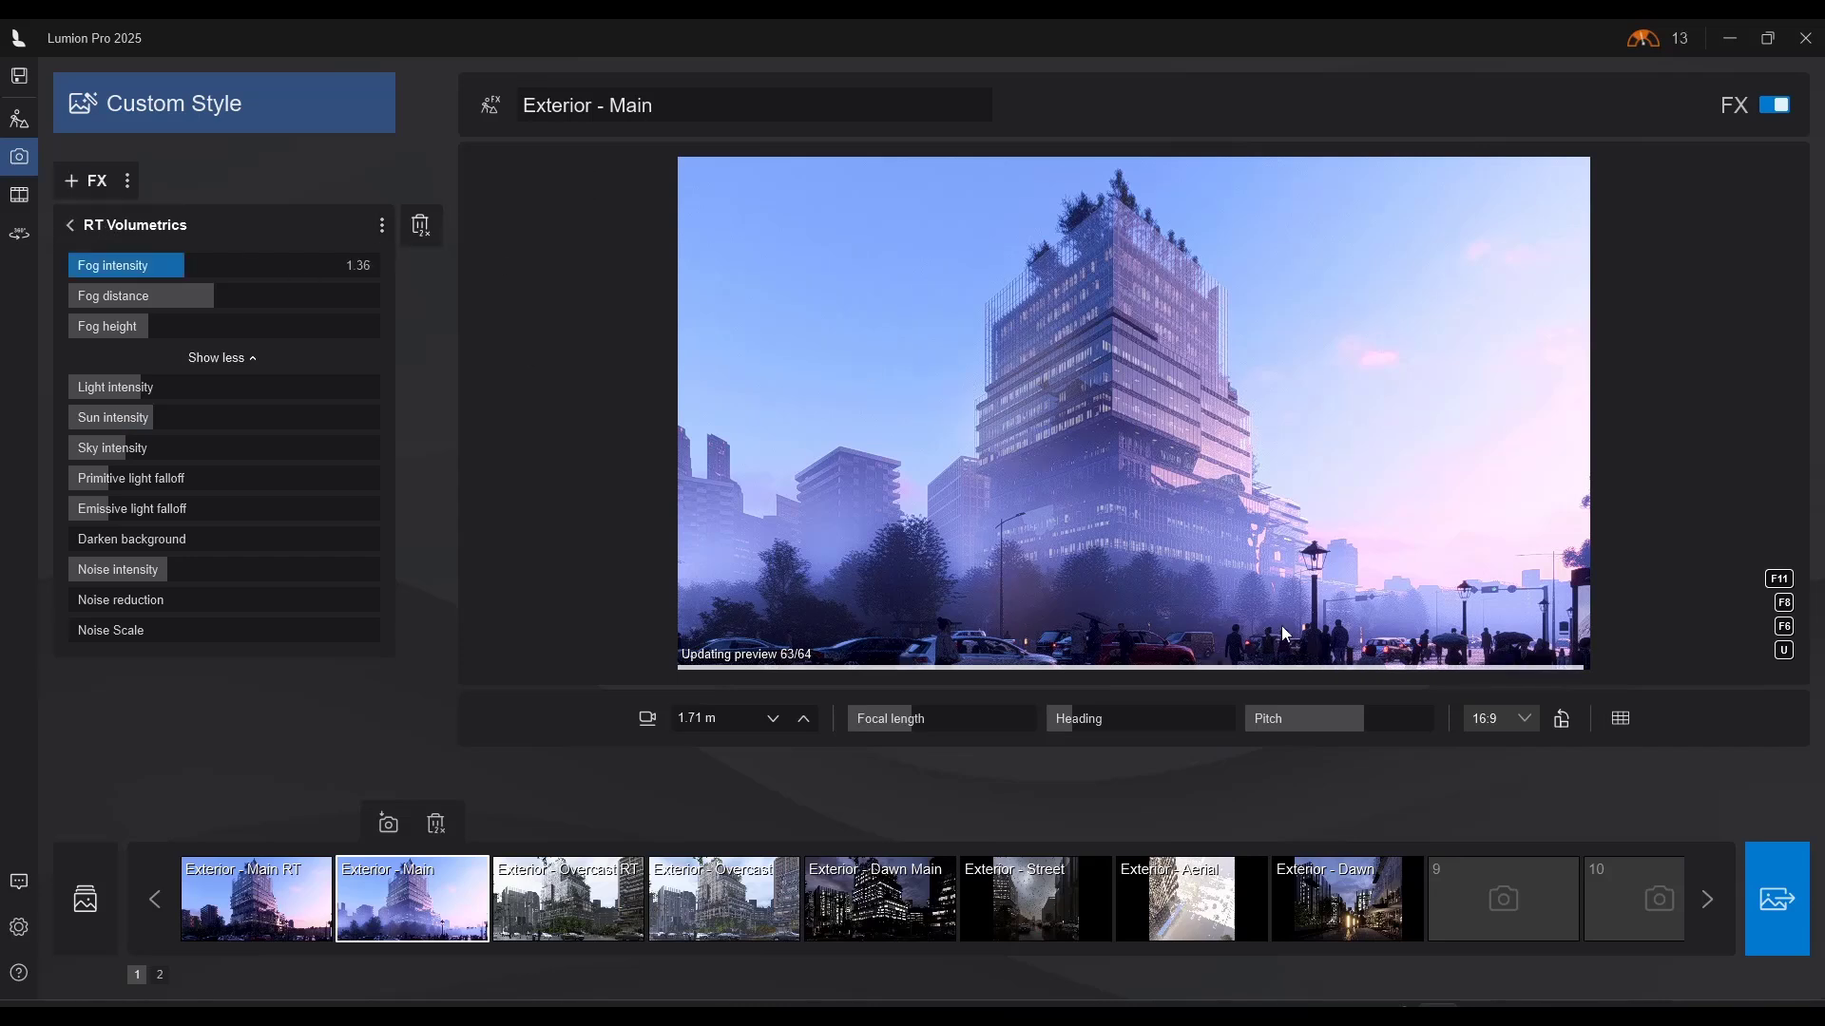
pyautogui.click(97, 231)
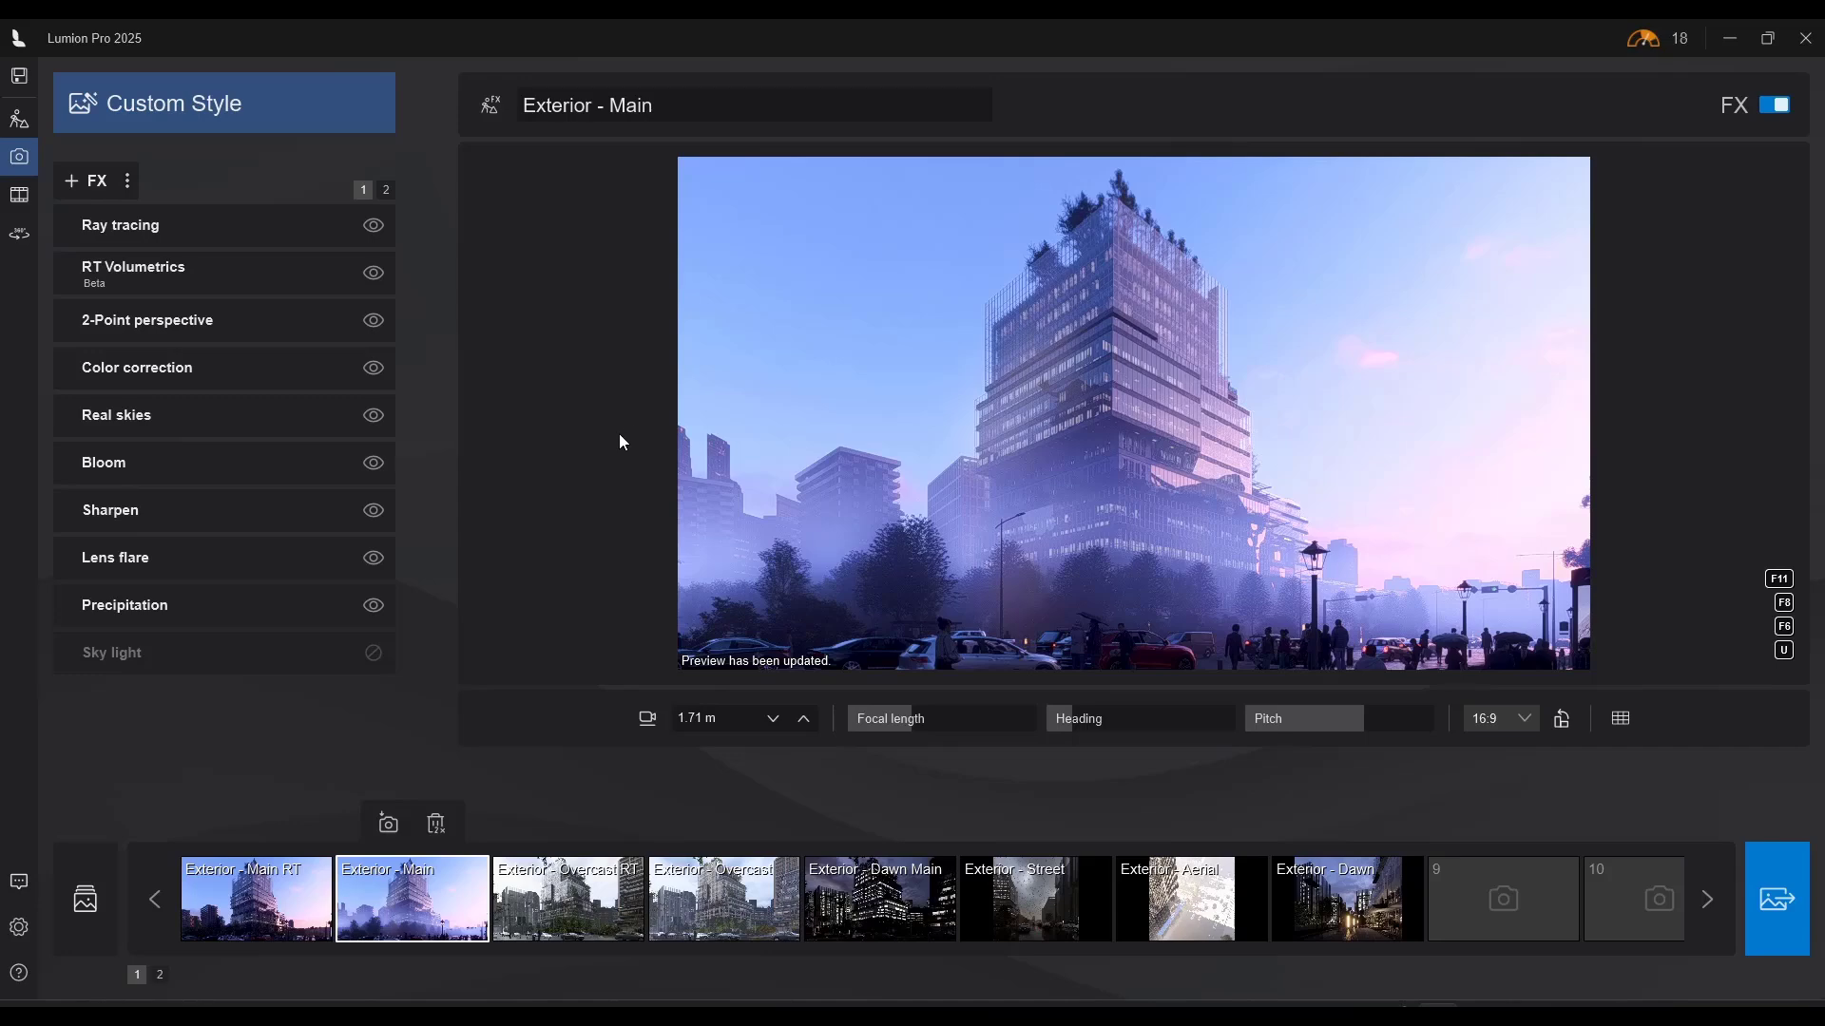
# Turn off RT Volumetrics and add a Weather Fog effect with 45% density
pyautogui.click(372, 273)
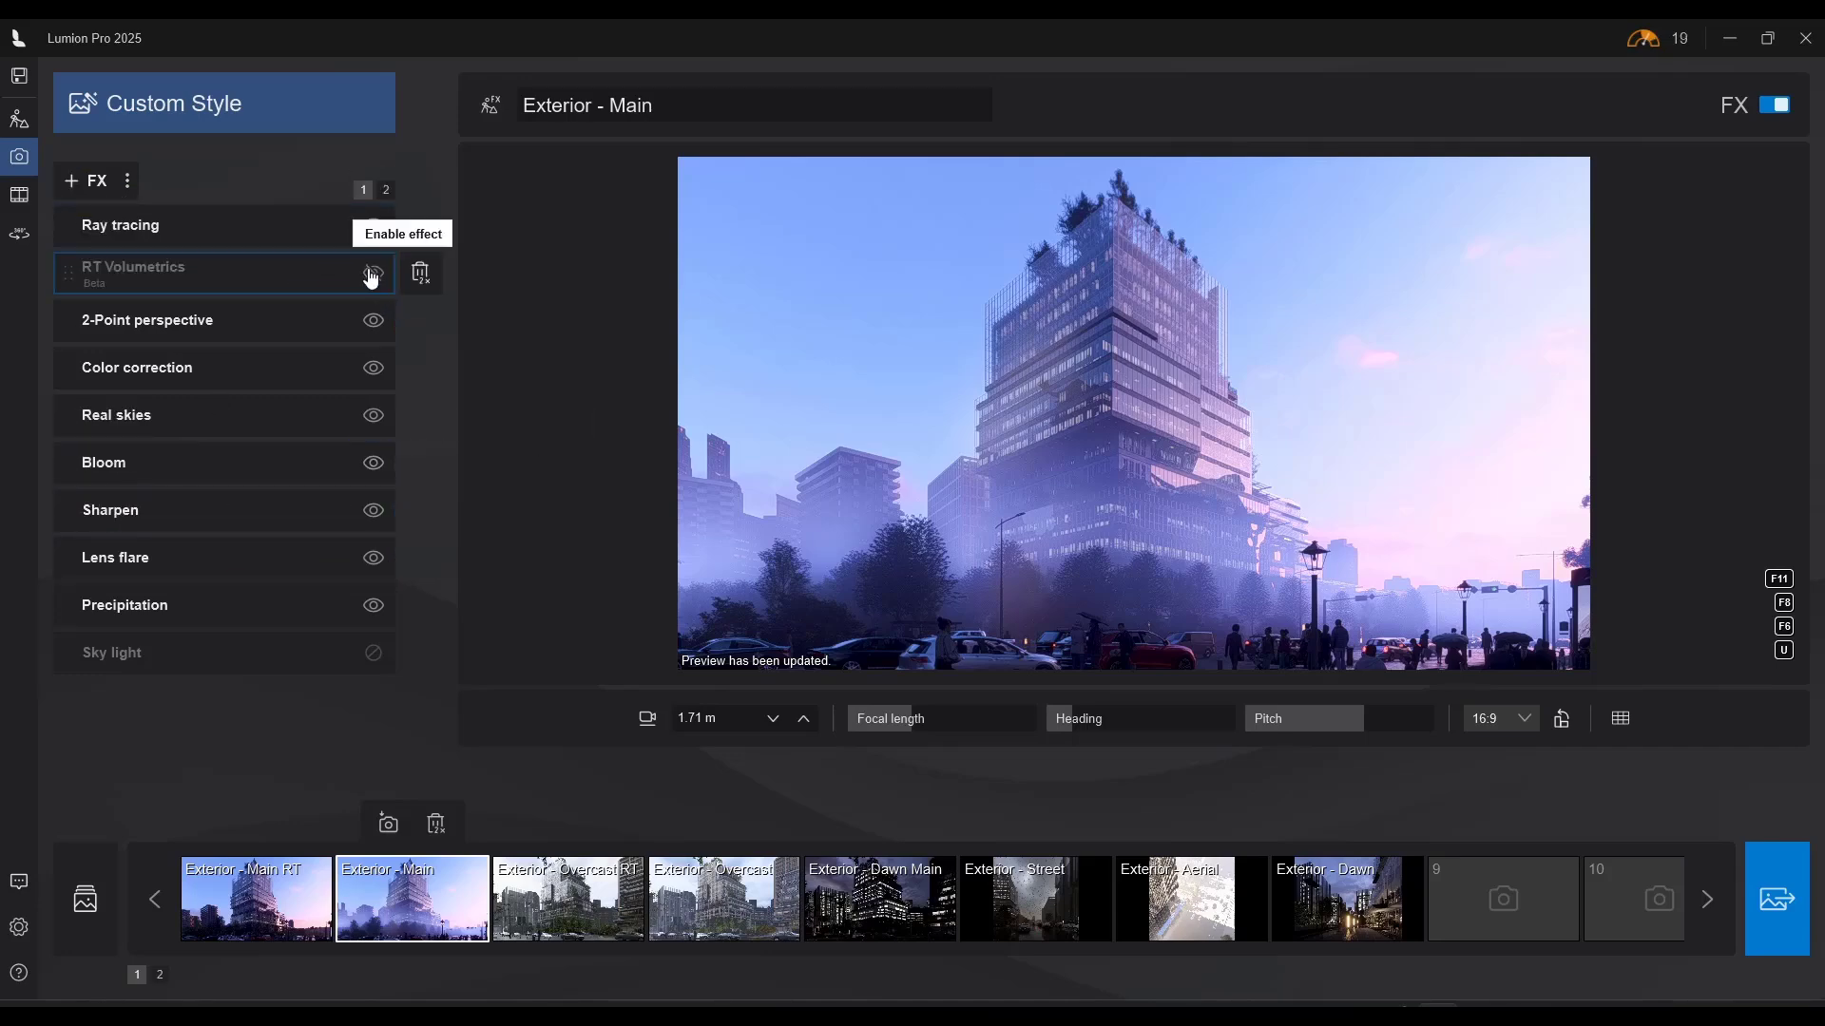
pyautogui.click(95, 182)
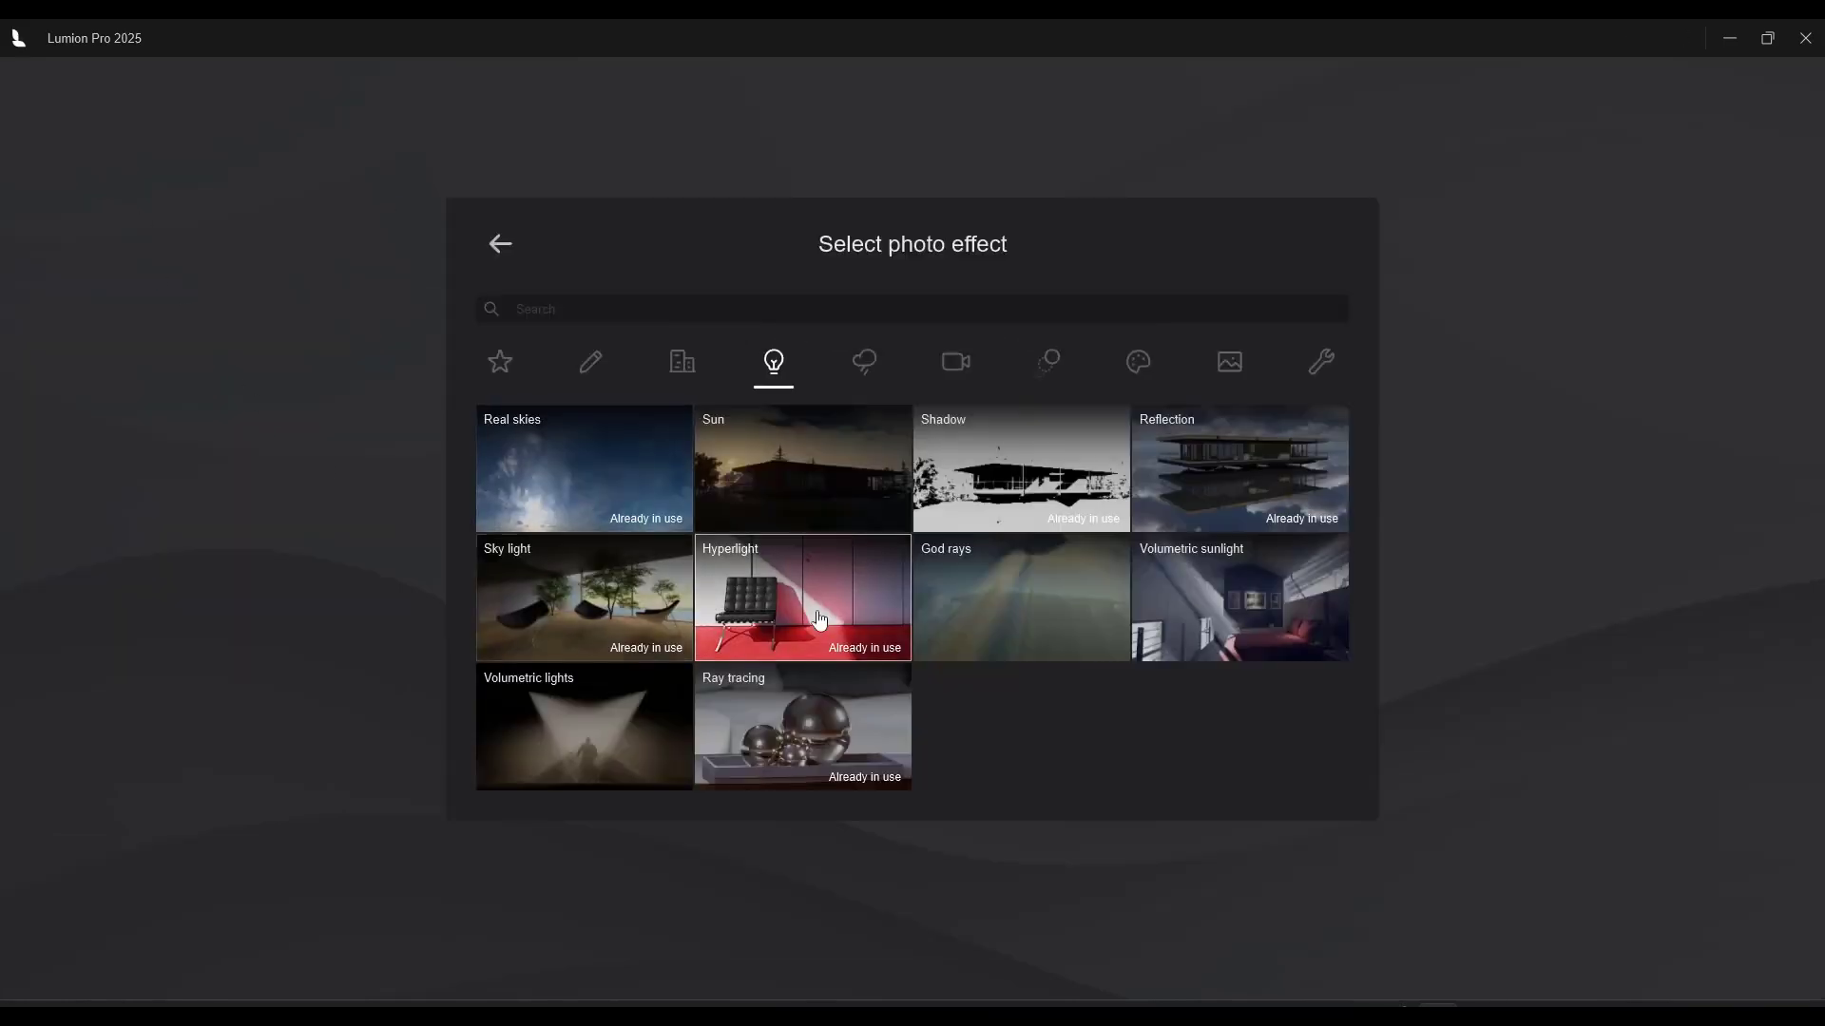
pyautogui.click(862, 360)
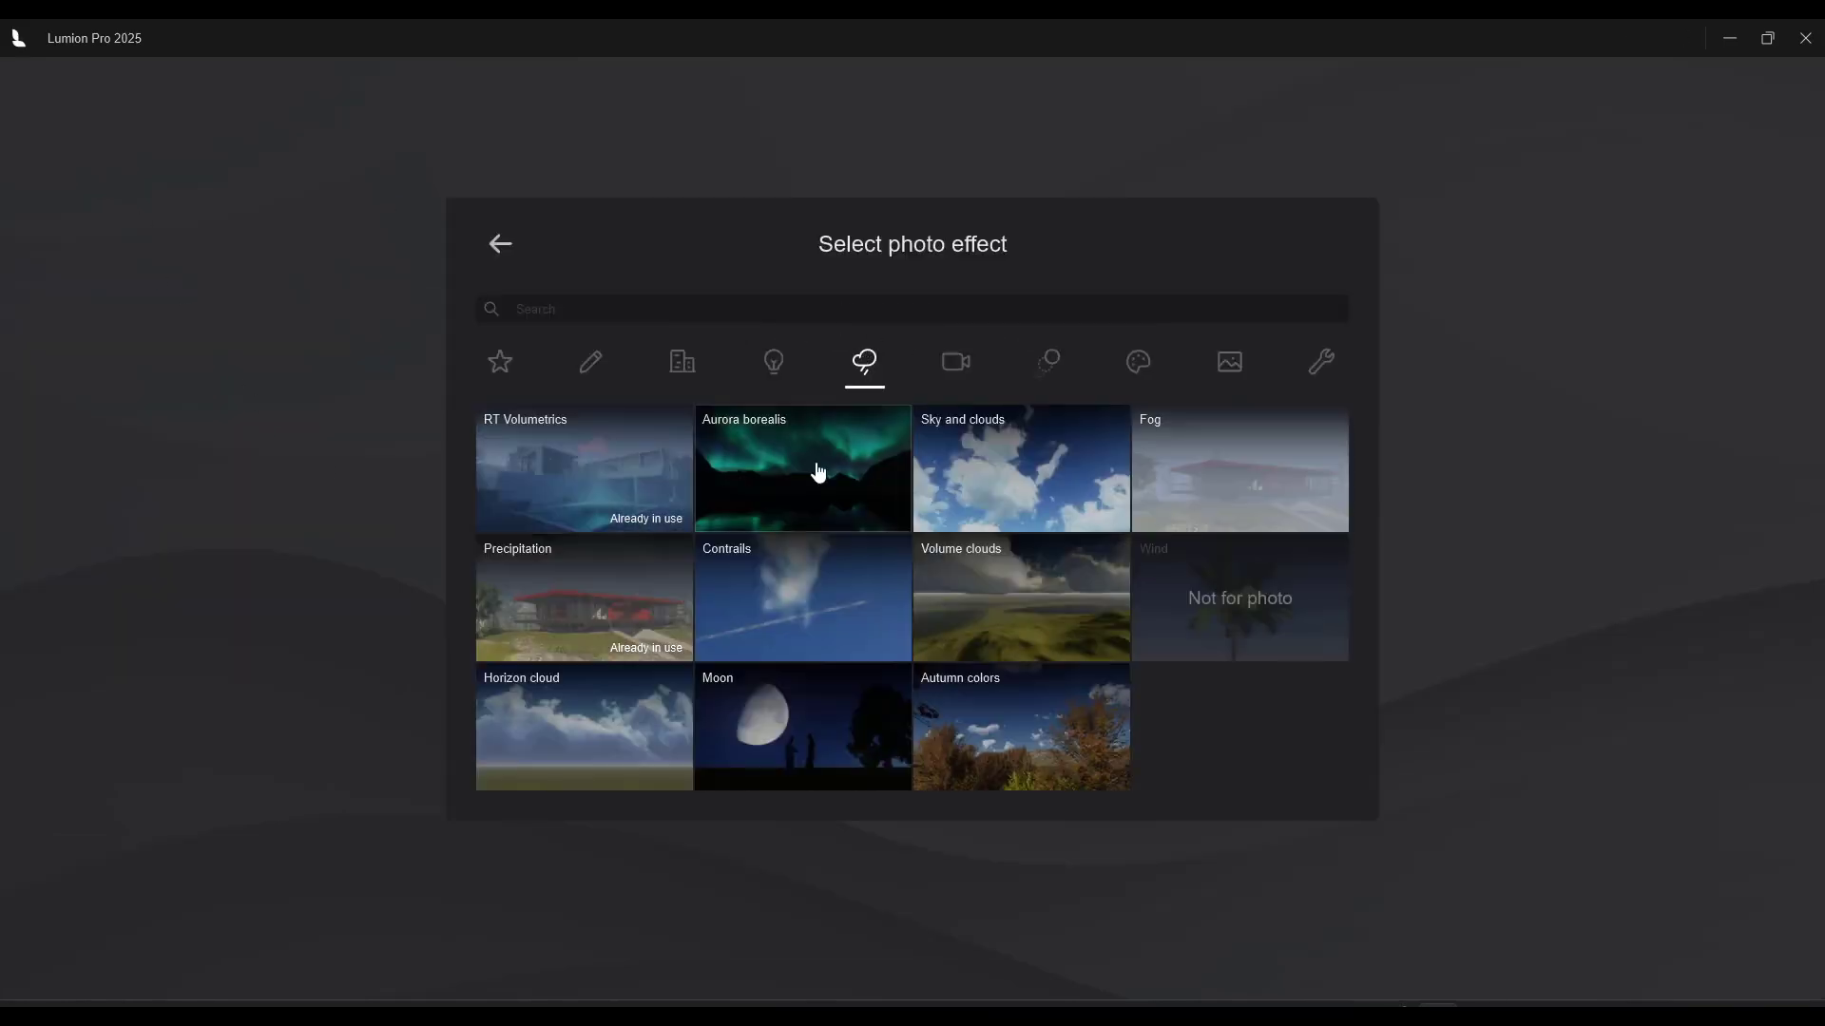
pyautogui.click(1204, 474)
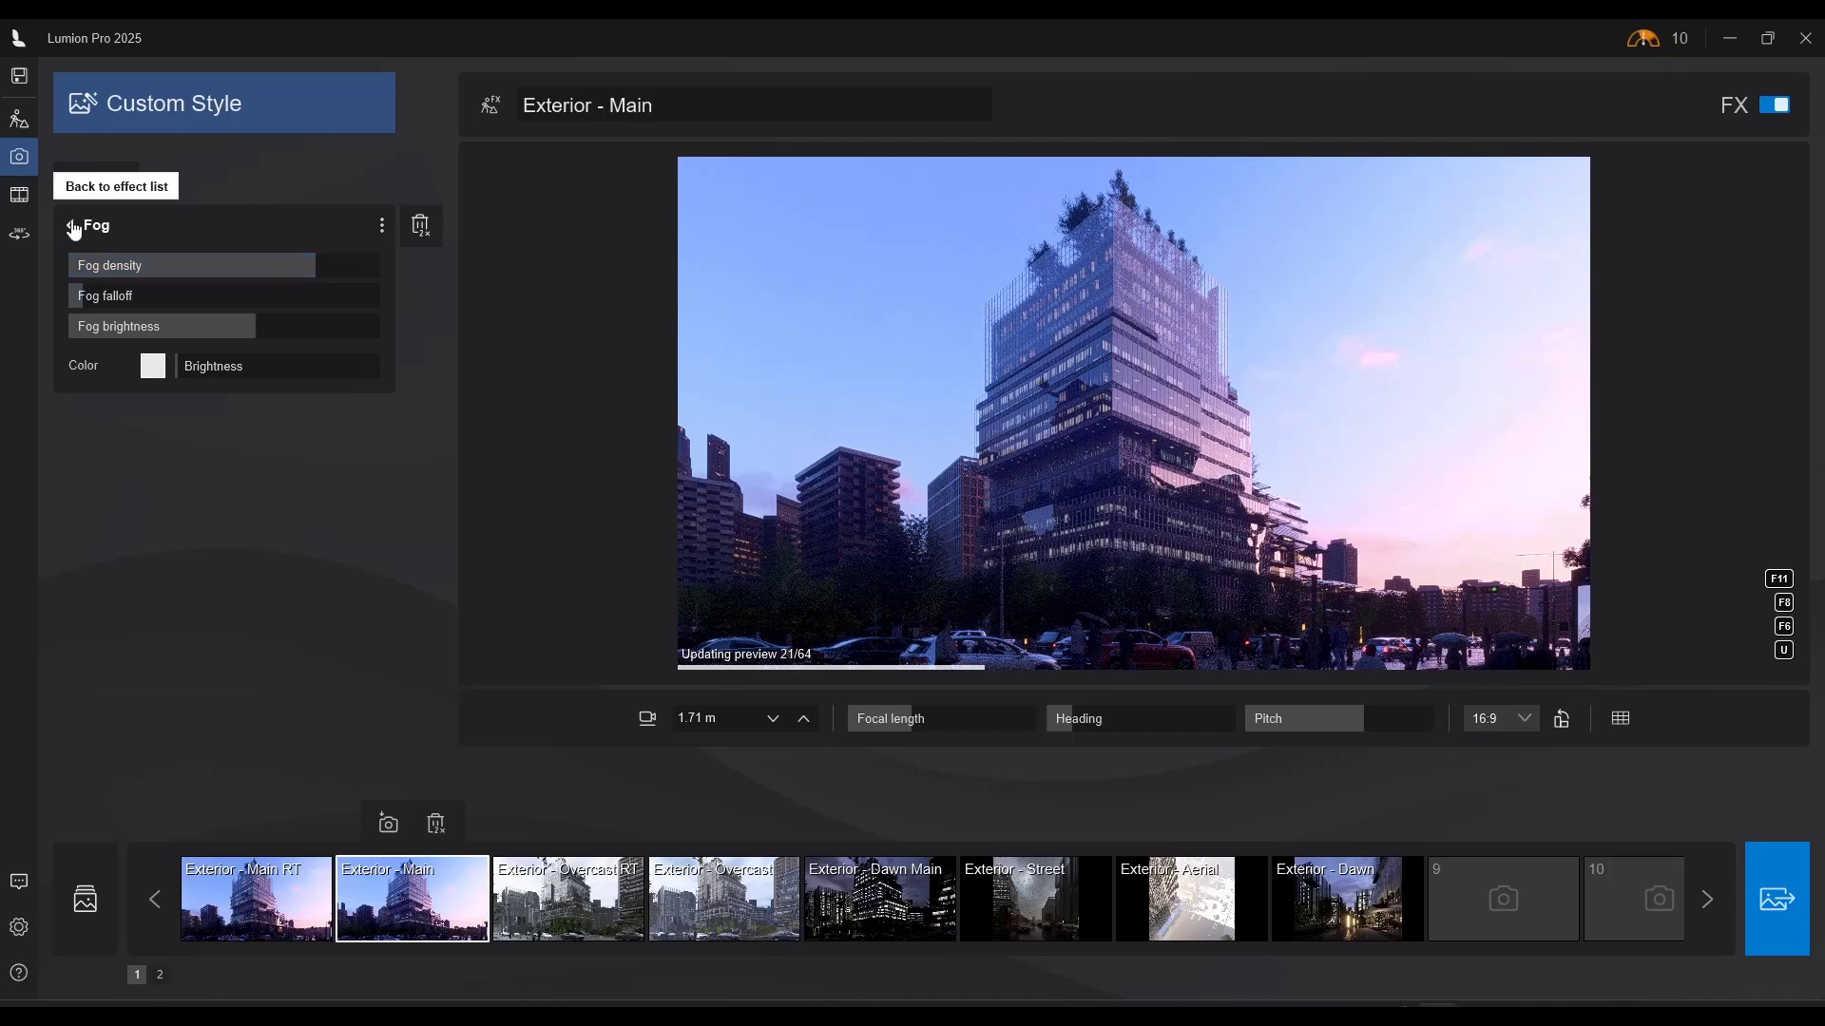
pyautogui.moveTo(310, 266)
pyautogui.mouseDown()
pyautogui.moveTo(213, 275)
pyautogui.moveTo(333, 274)
pyautogui.mouseUp()
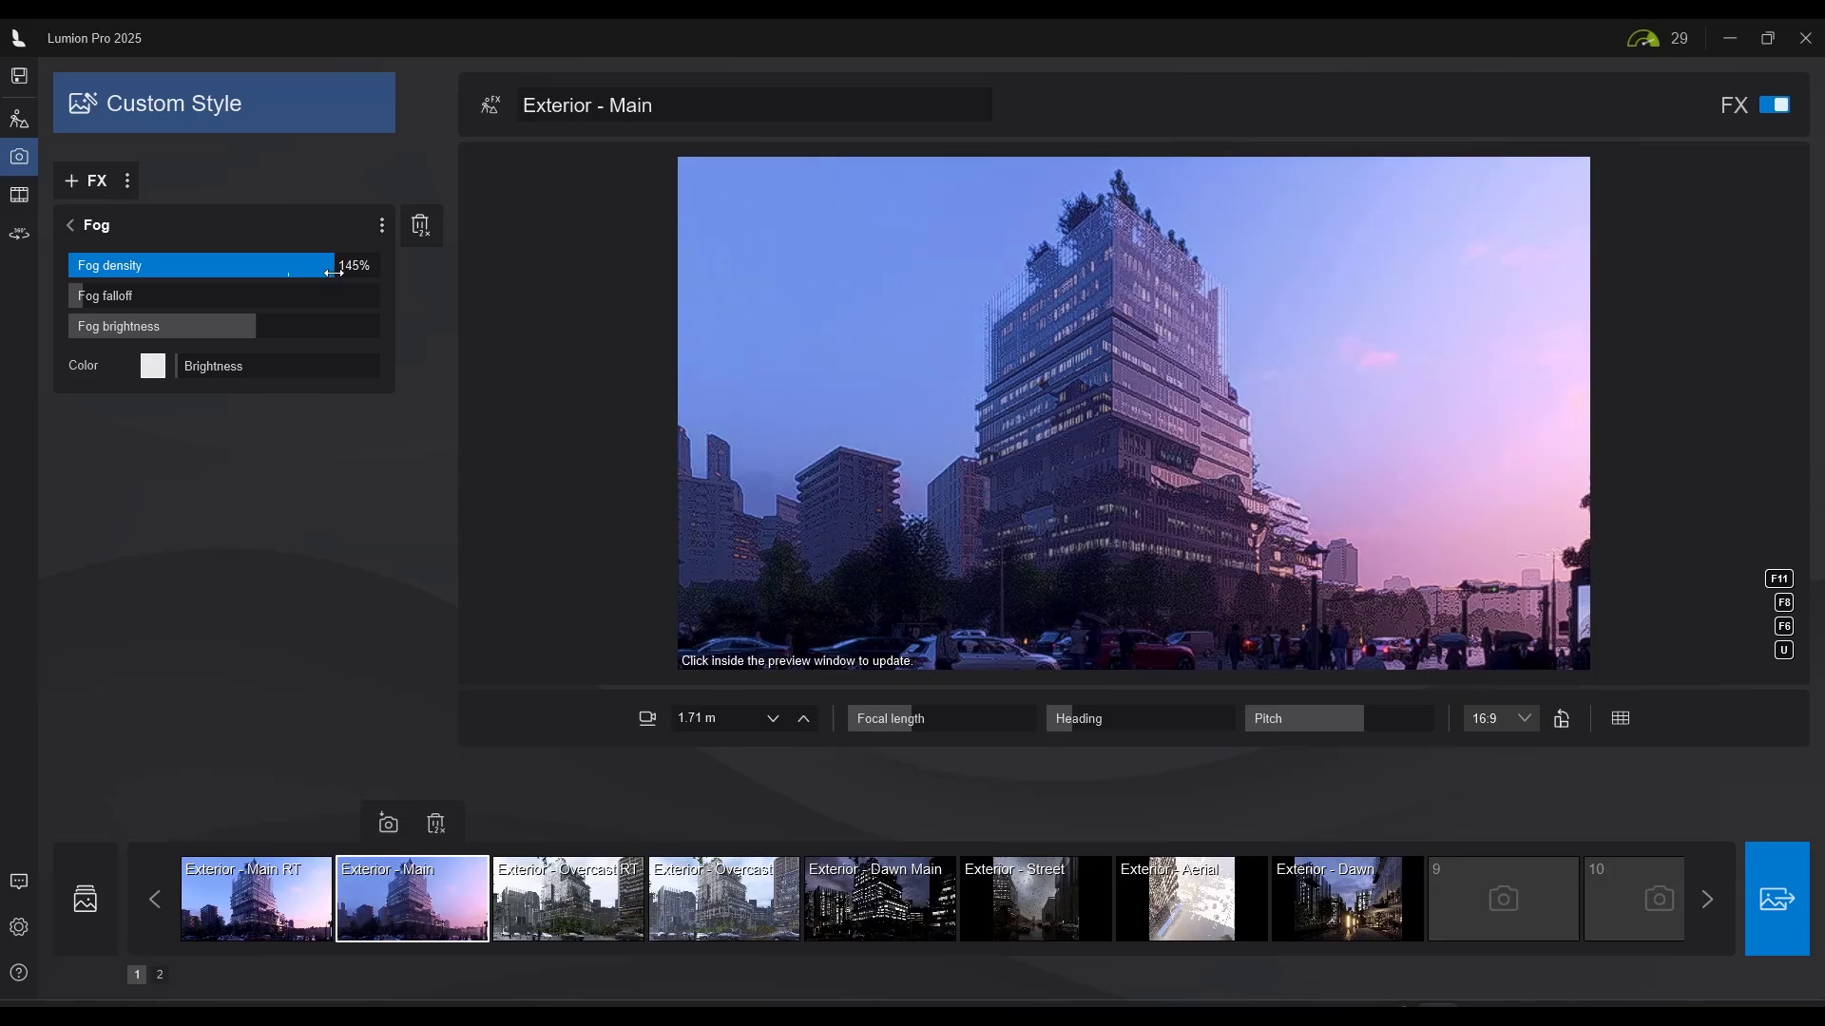
# Disable the Fog effect and turn RT Volumetrics back on
pyautogui.click(71, 225)
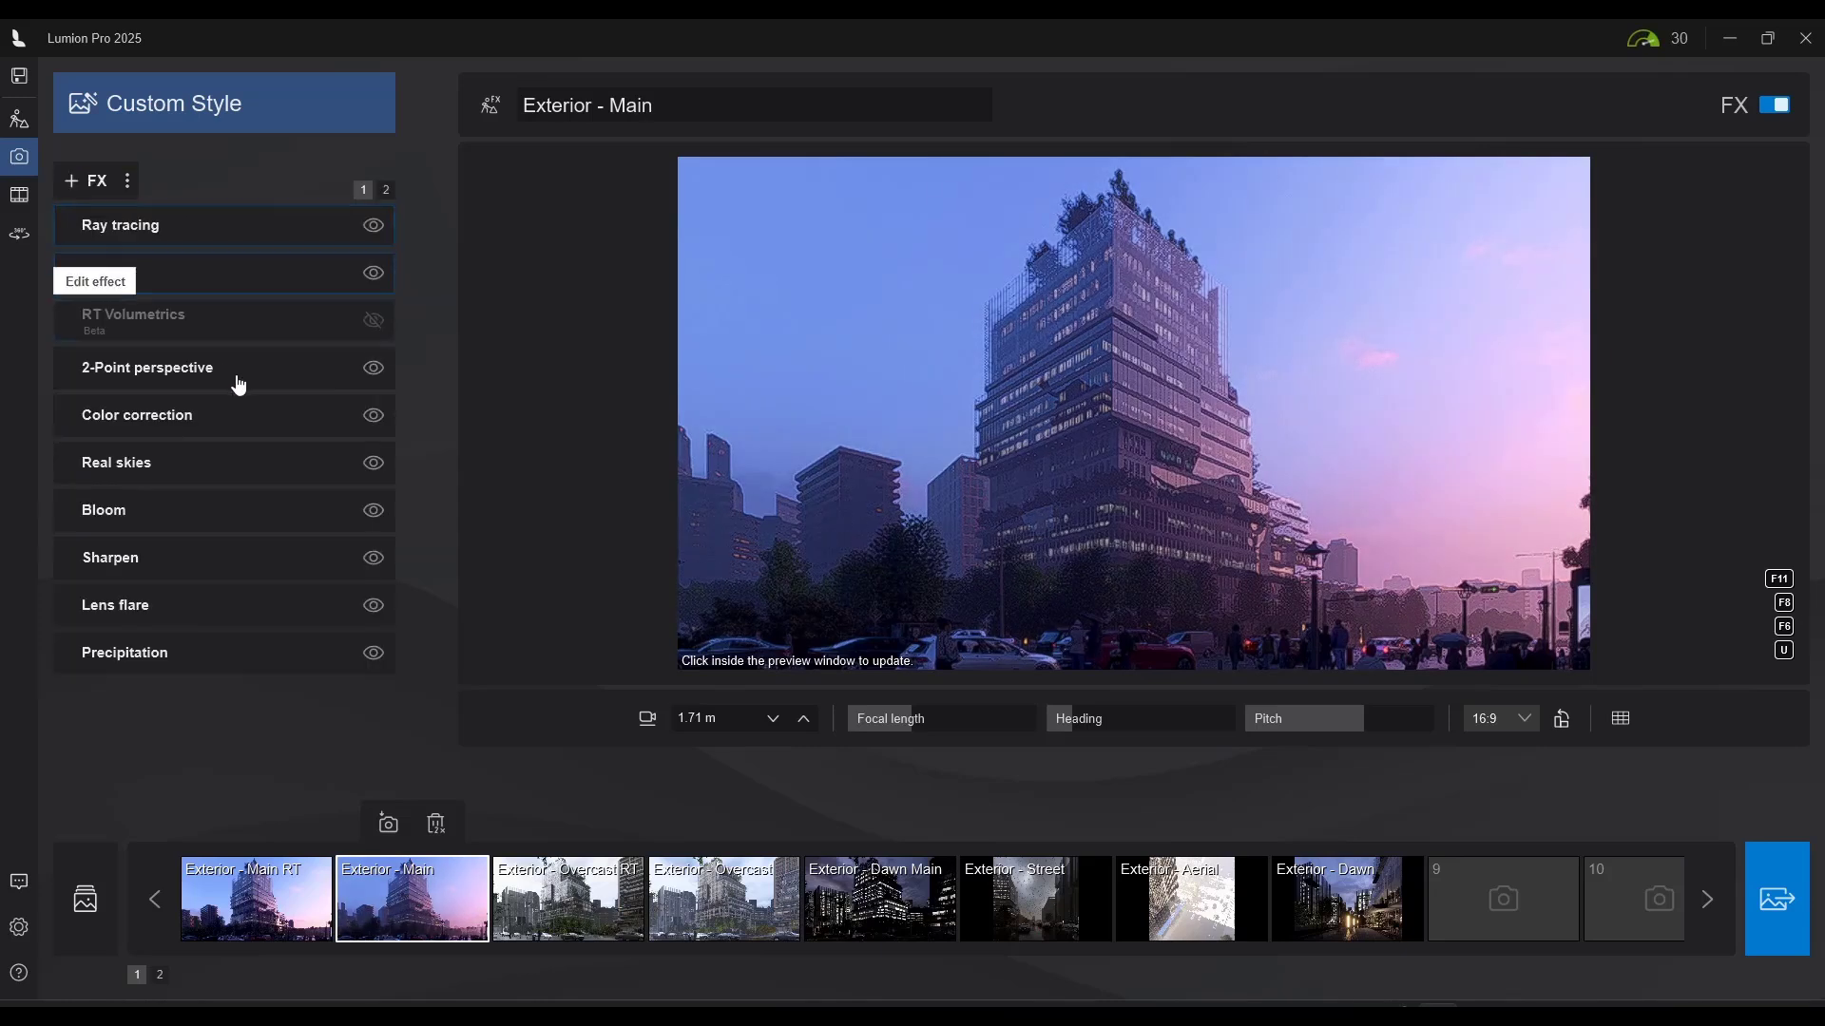
pyautogui.click(373, 275)
pyautogui.click(375, 323)
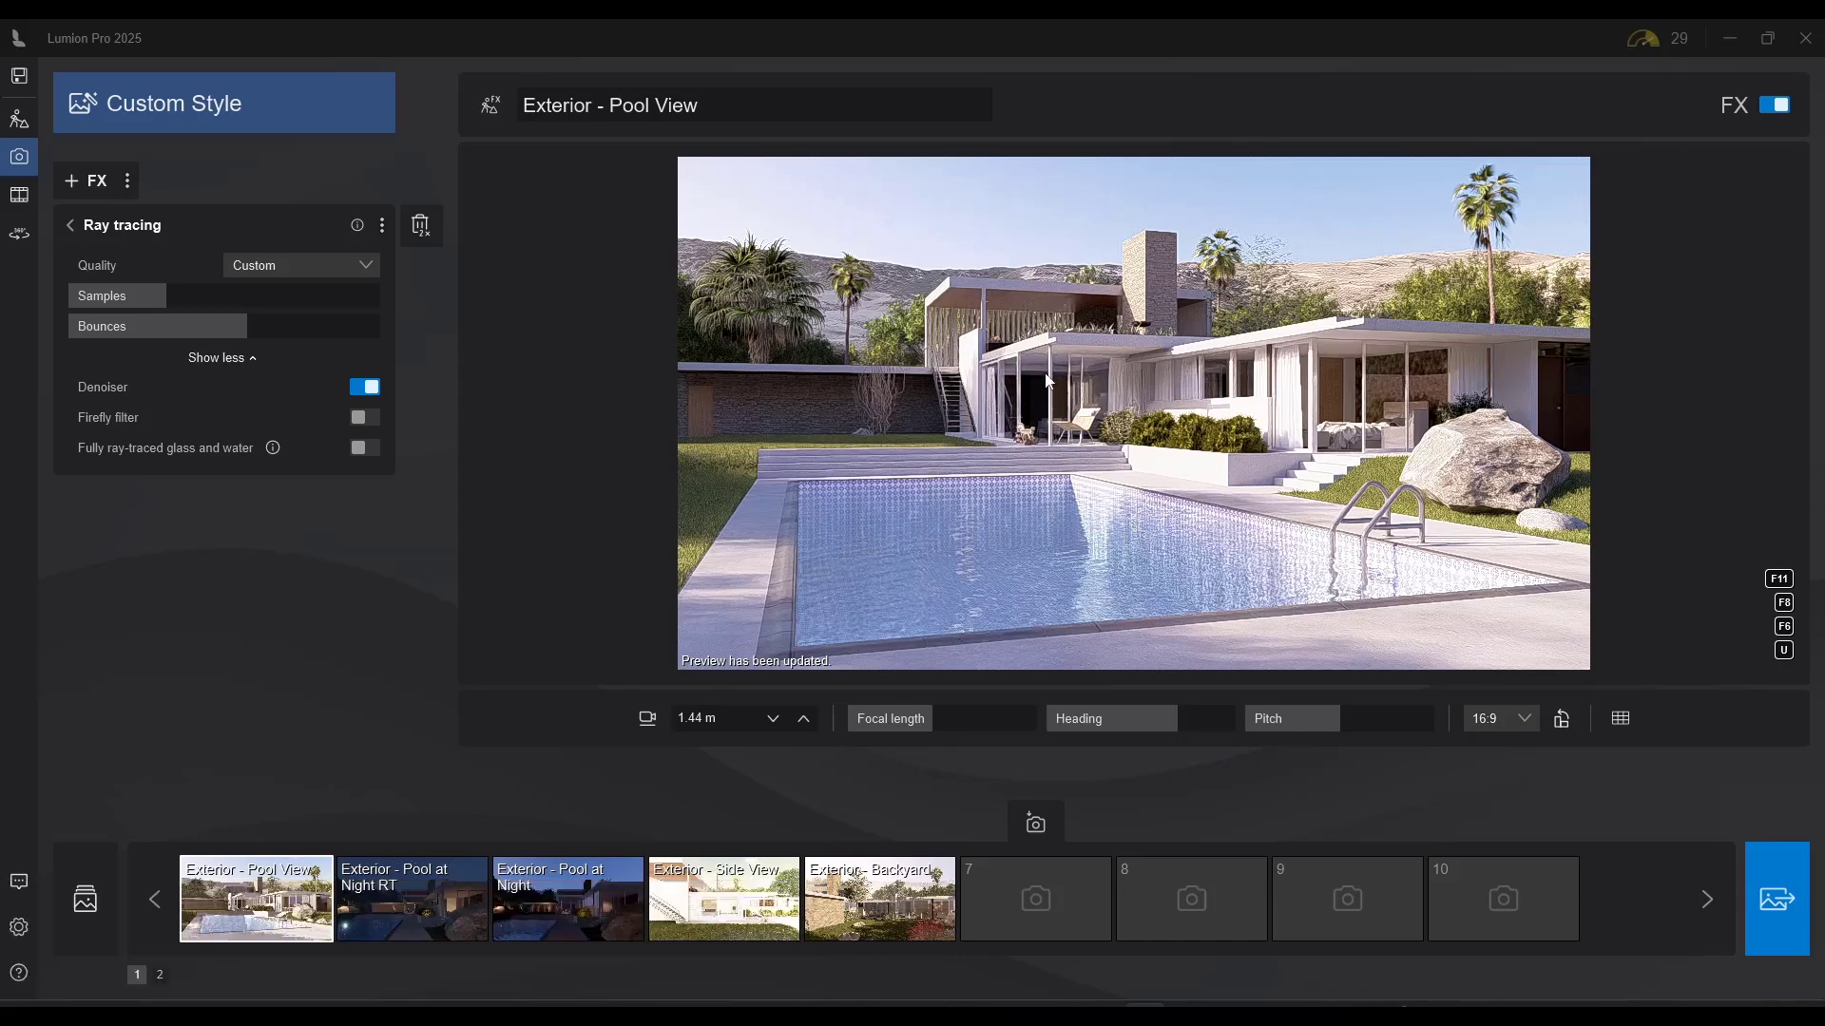
# Enable Fully ray-traced glass and water in Pool View's Ray tracing settings and refresh the preview
pyautogui.click(70, 227)
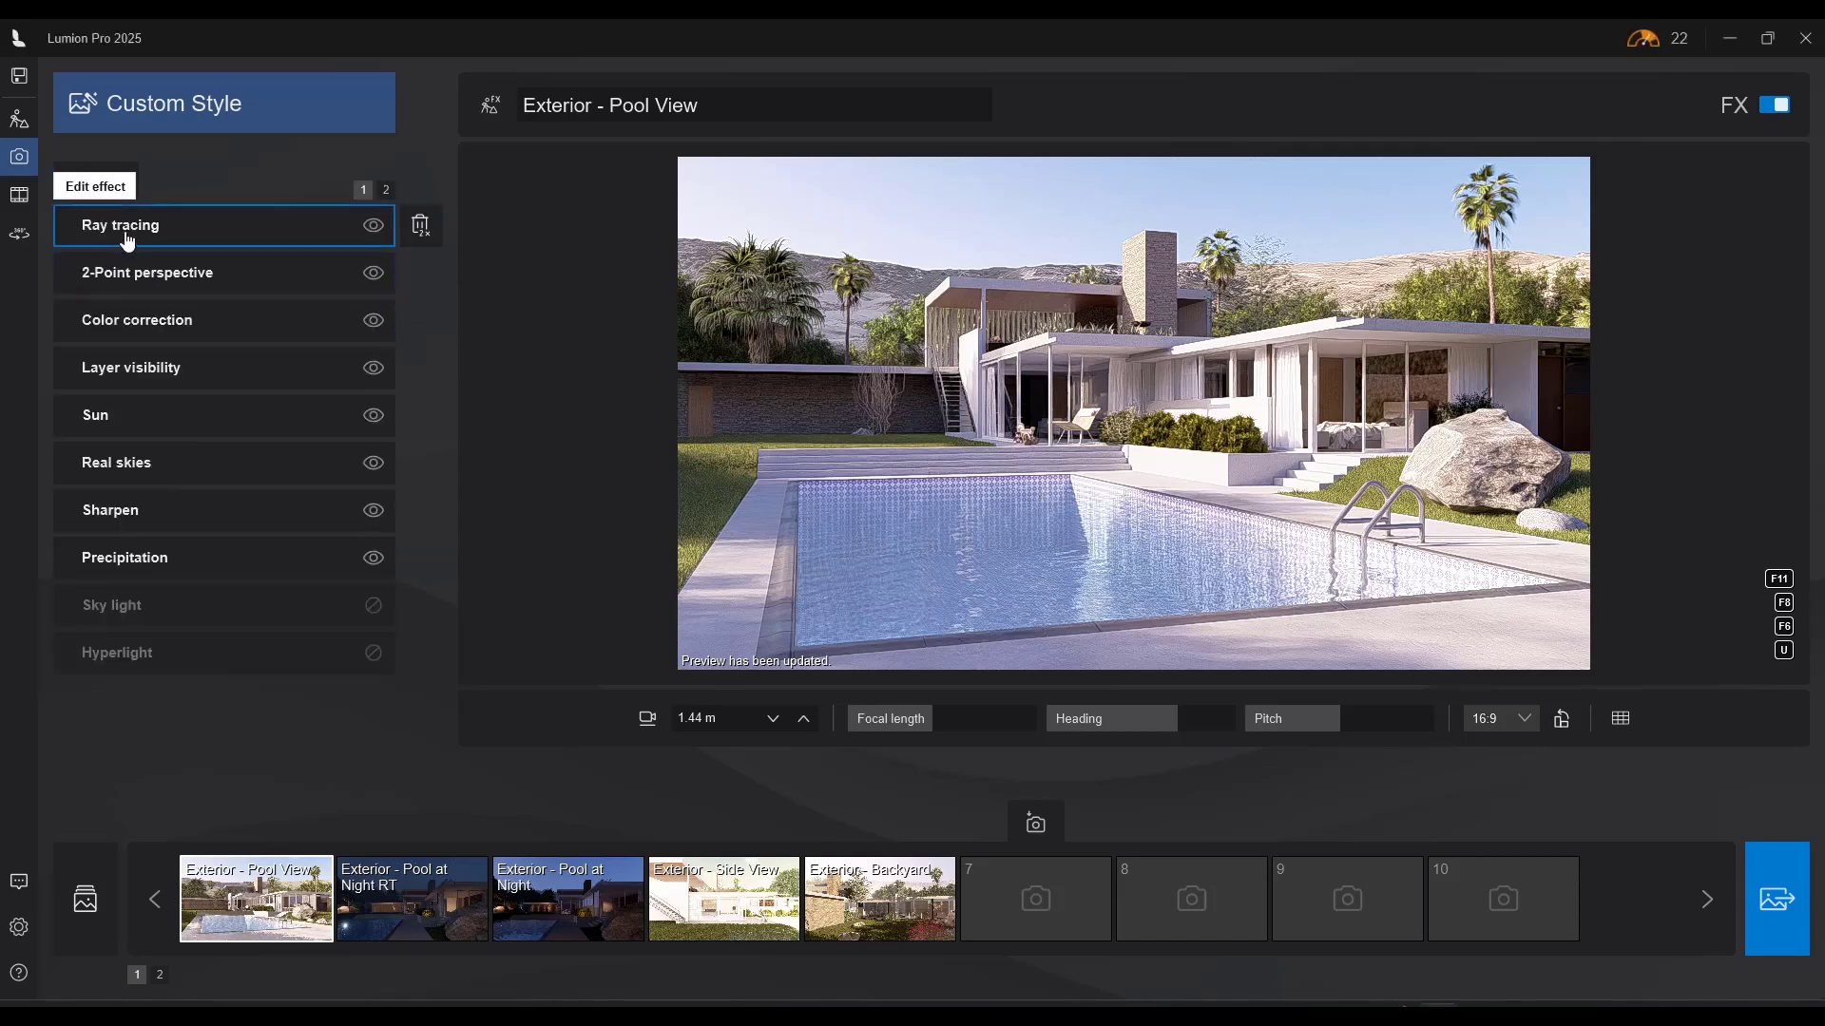
pyautogui.click(124, 234)
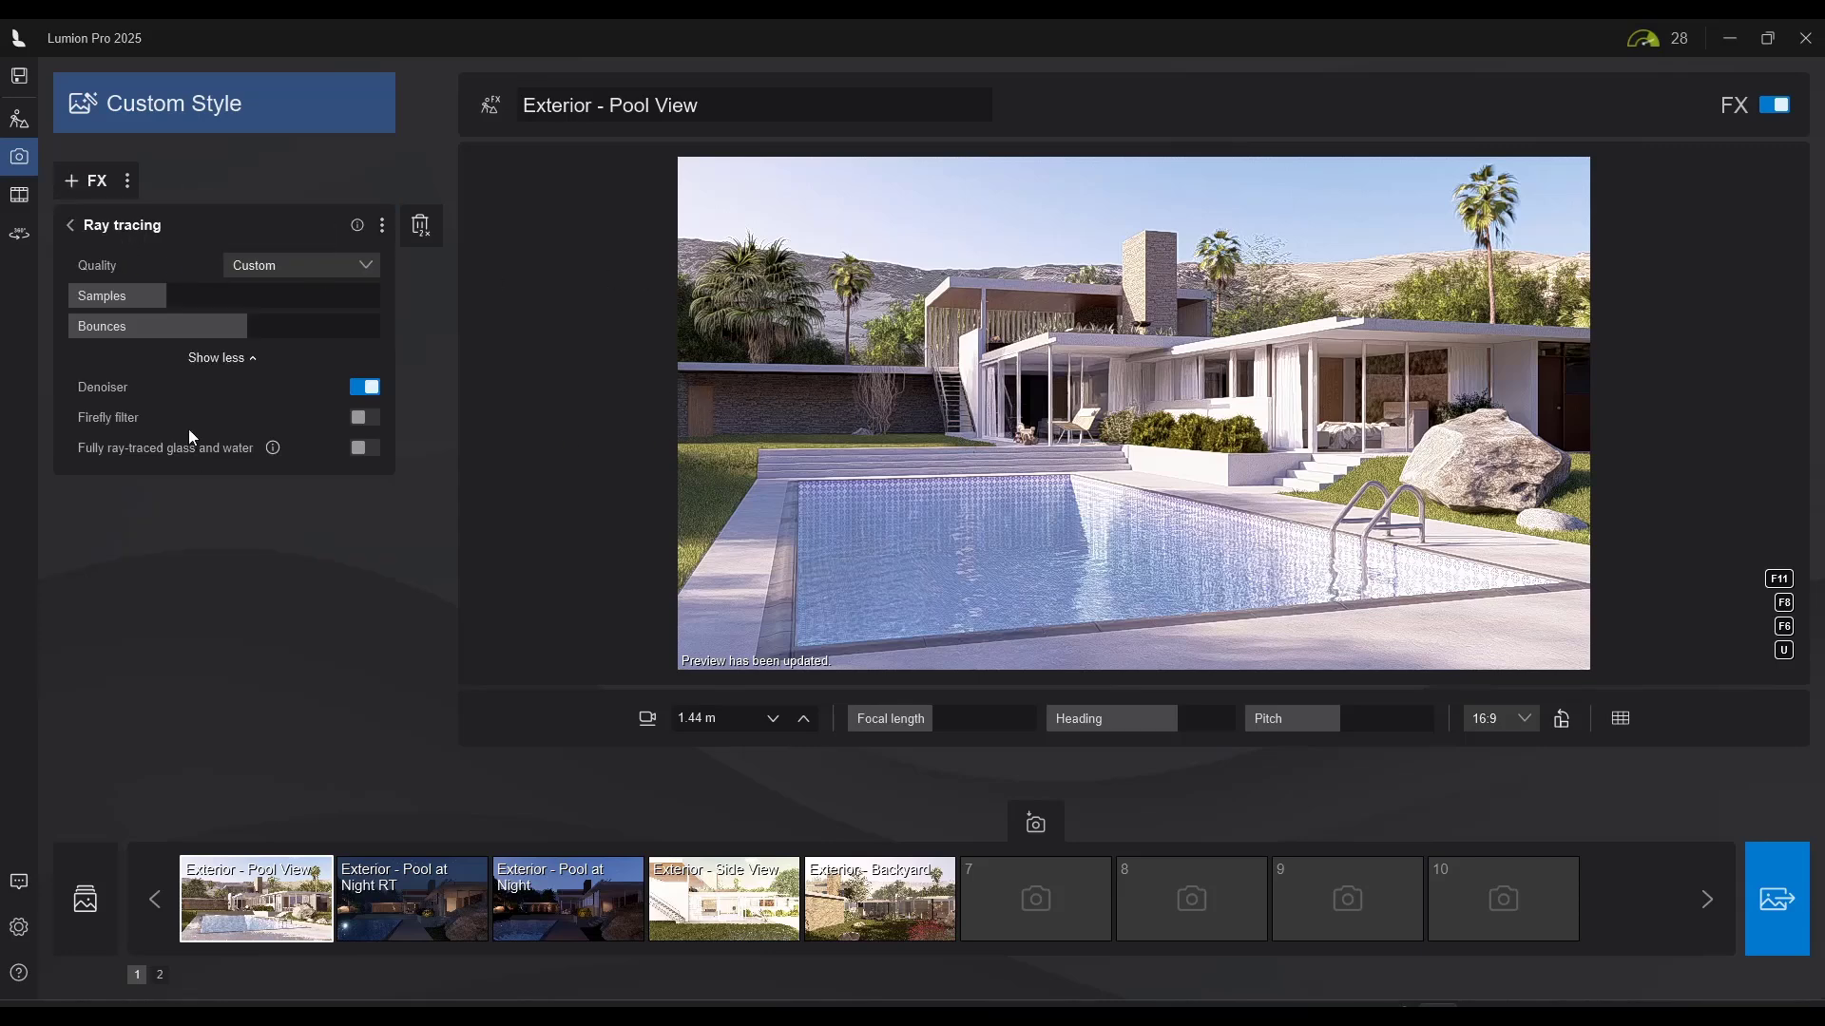
pyautogui.click(216, 364)
pyautogui.click(216, 364)
pyautogui.click(364, 447)
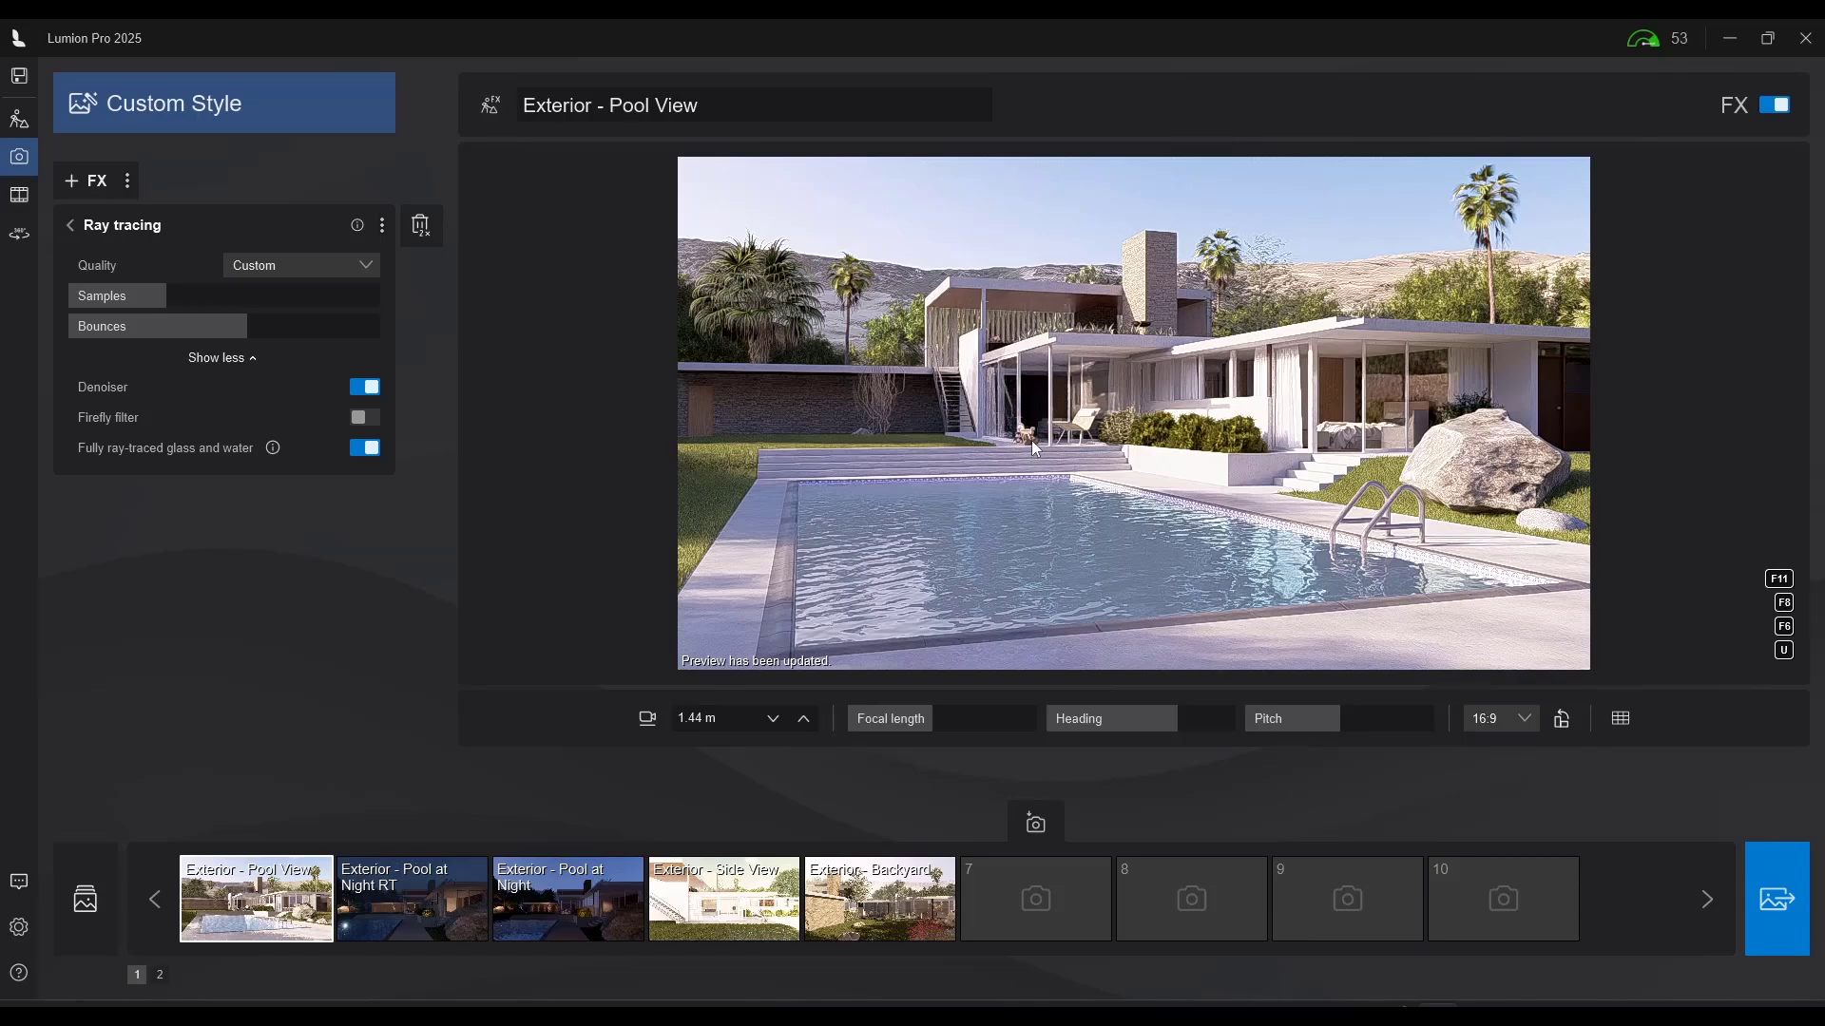
pyautogui.click(348, 447)
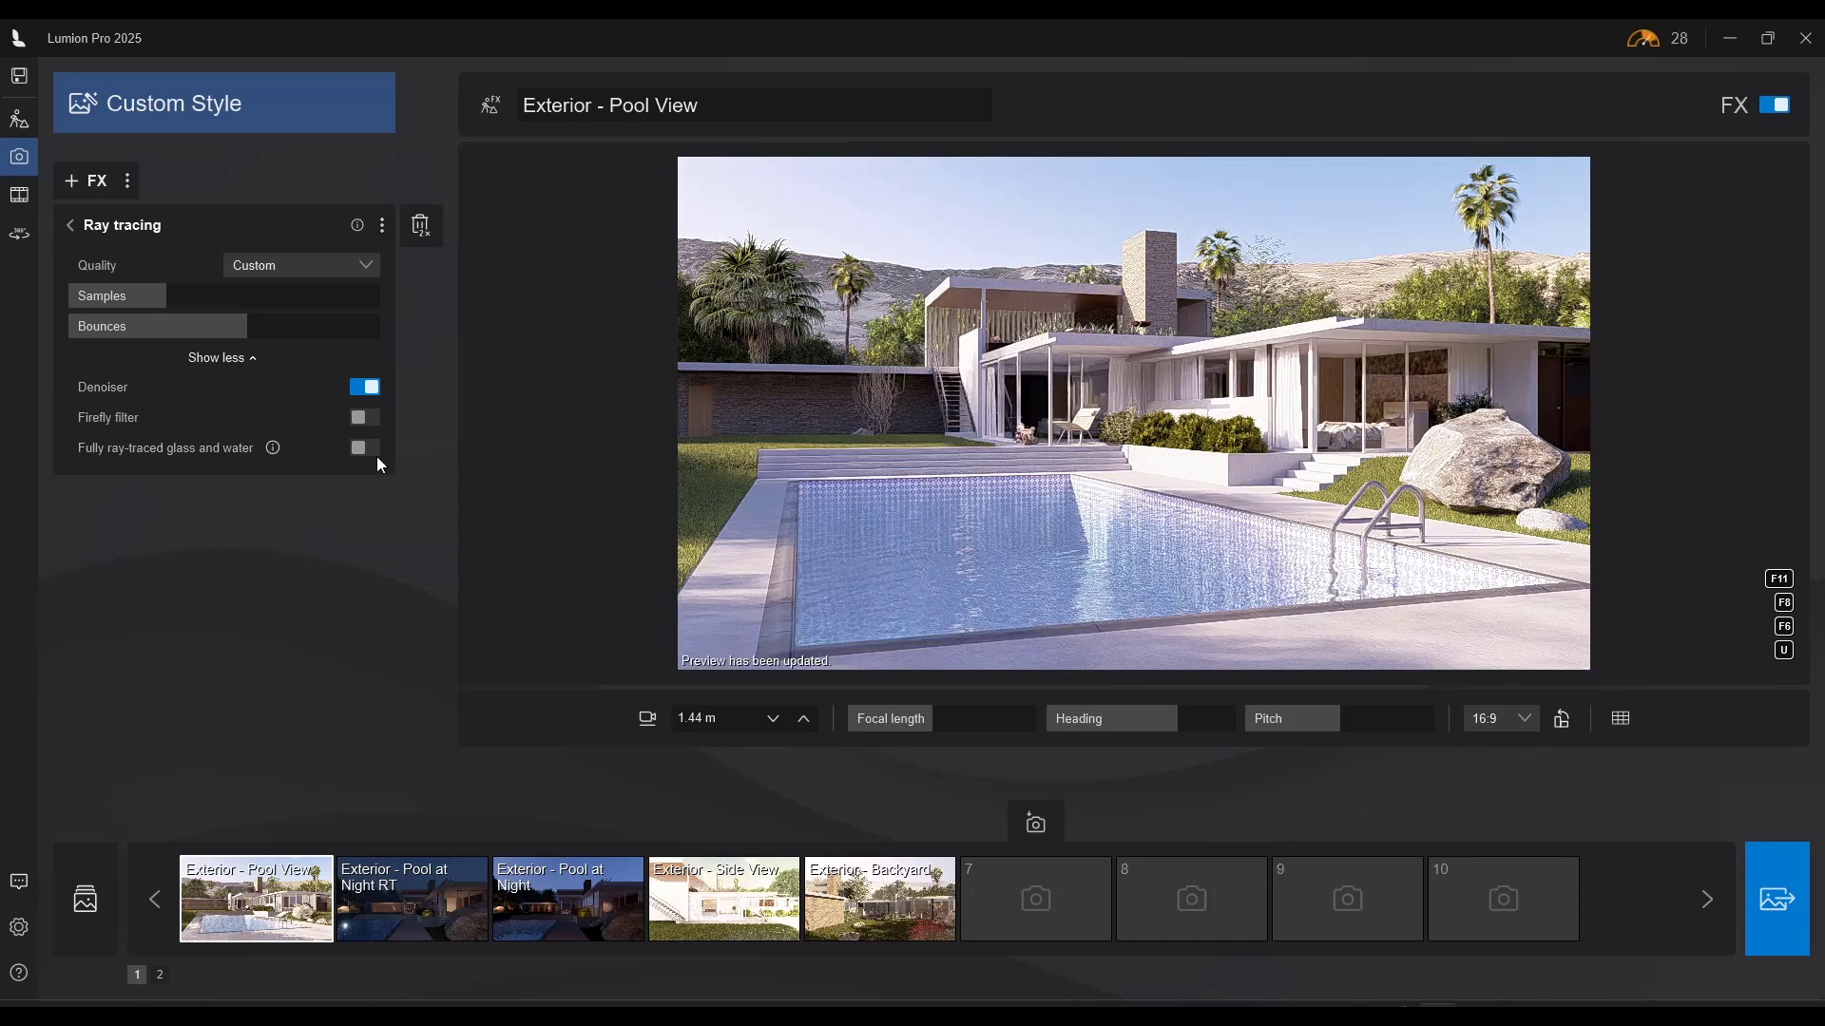
pyautogui.click(368, 449)
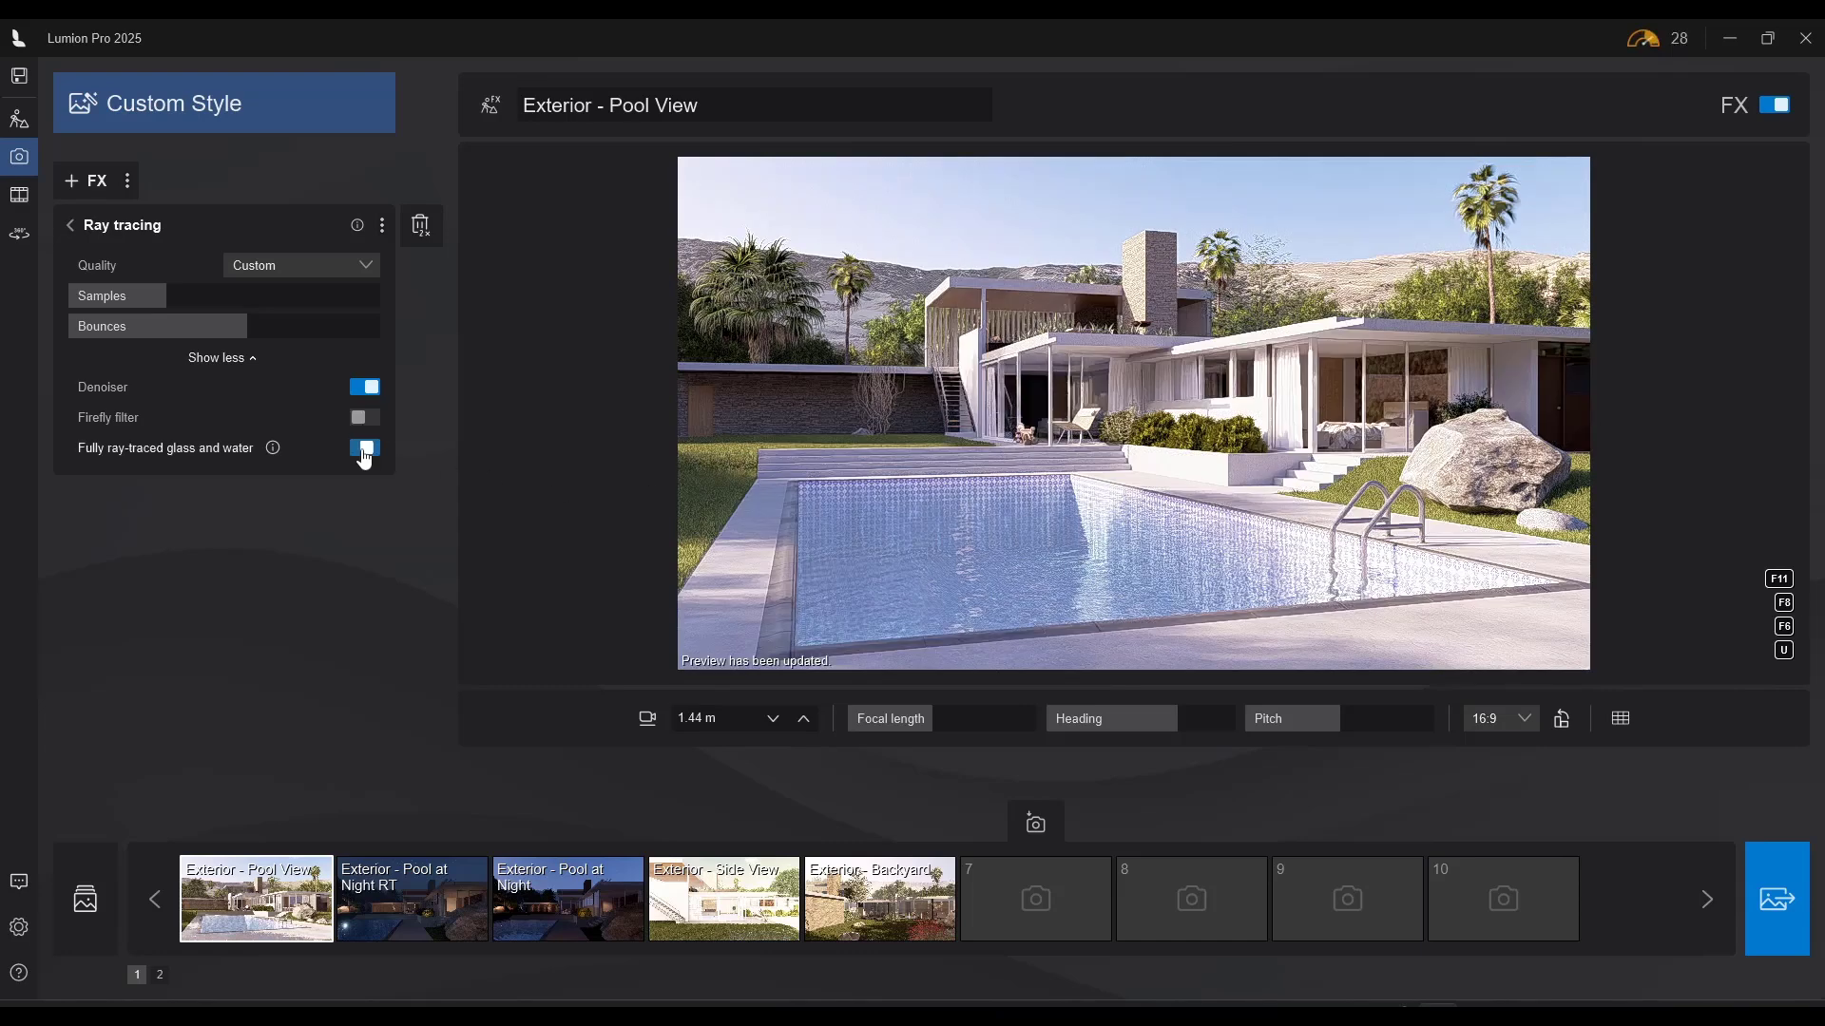
pyautogui.click(1118, 505)
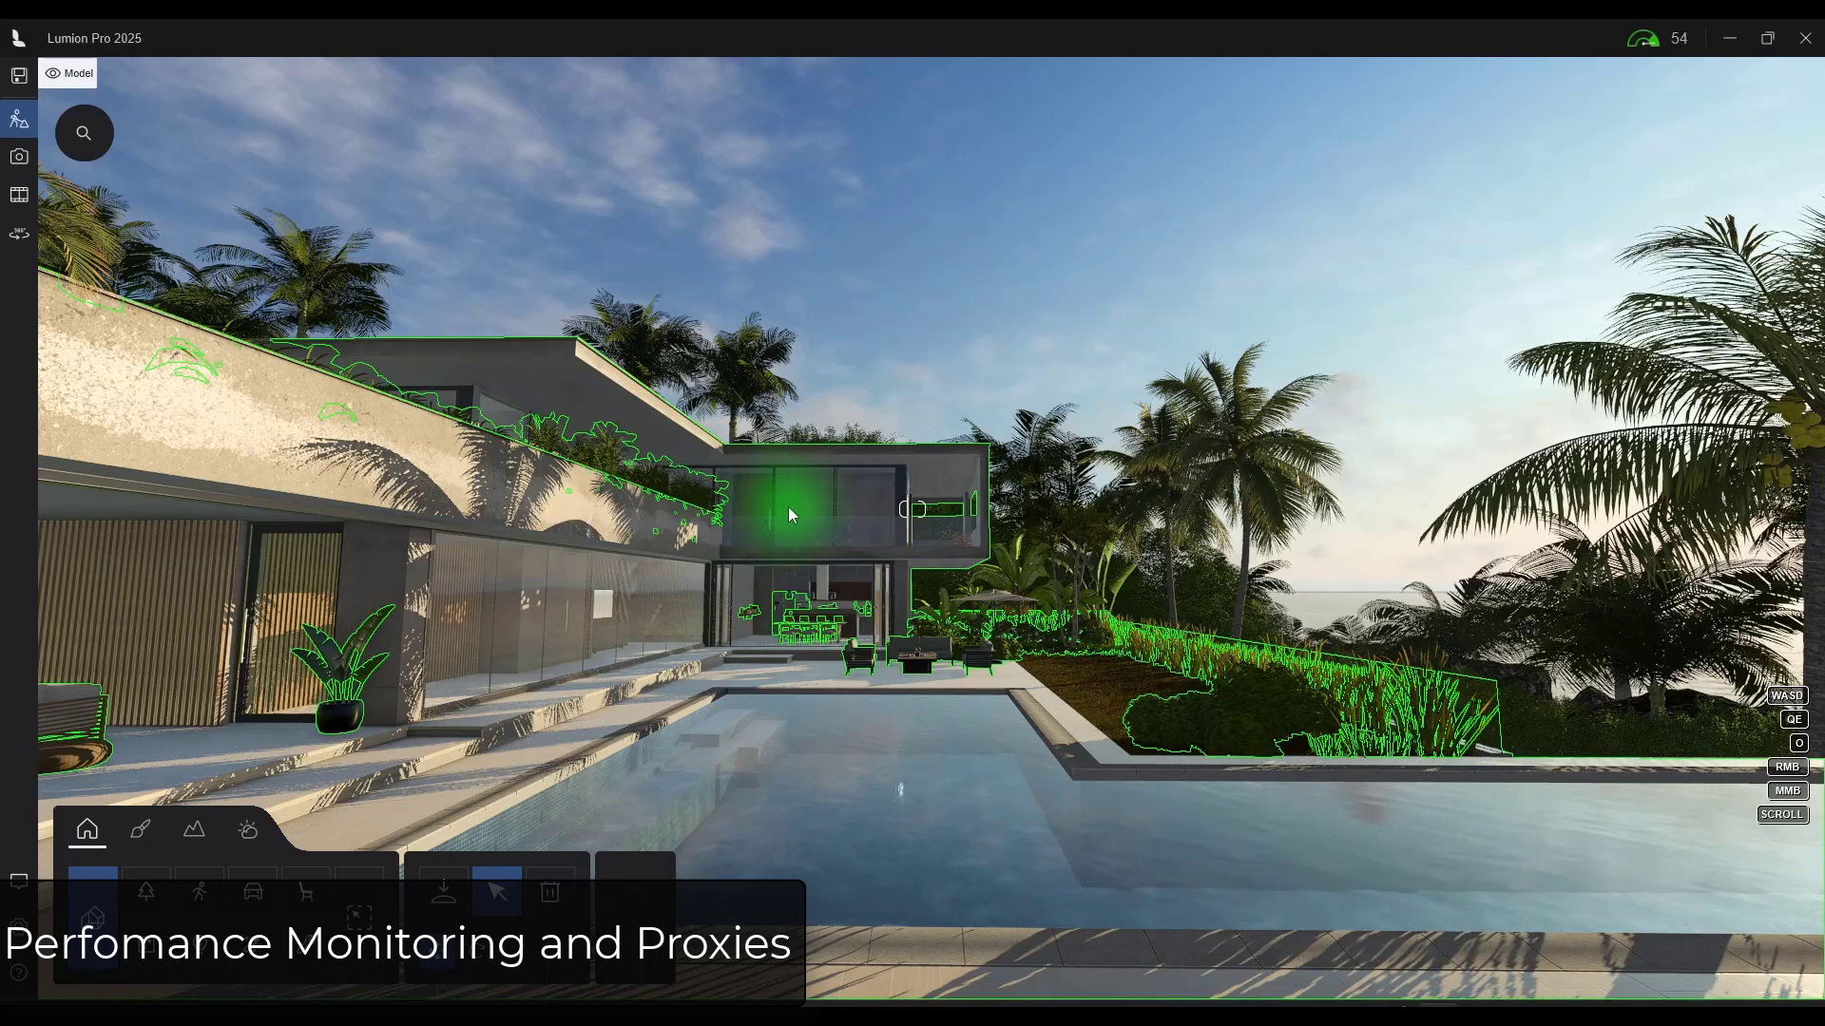
# Open the Performance center from the FPS indicator and fly toward the house and pool
pyautogui.moveTo(1646, 43)
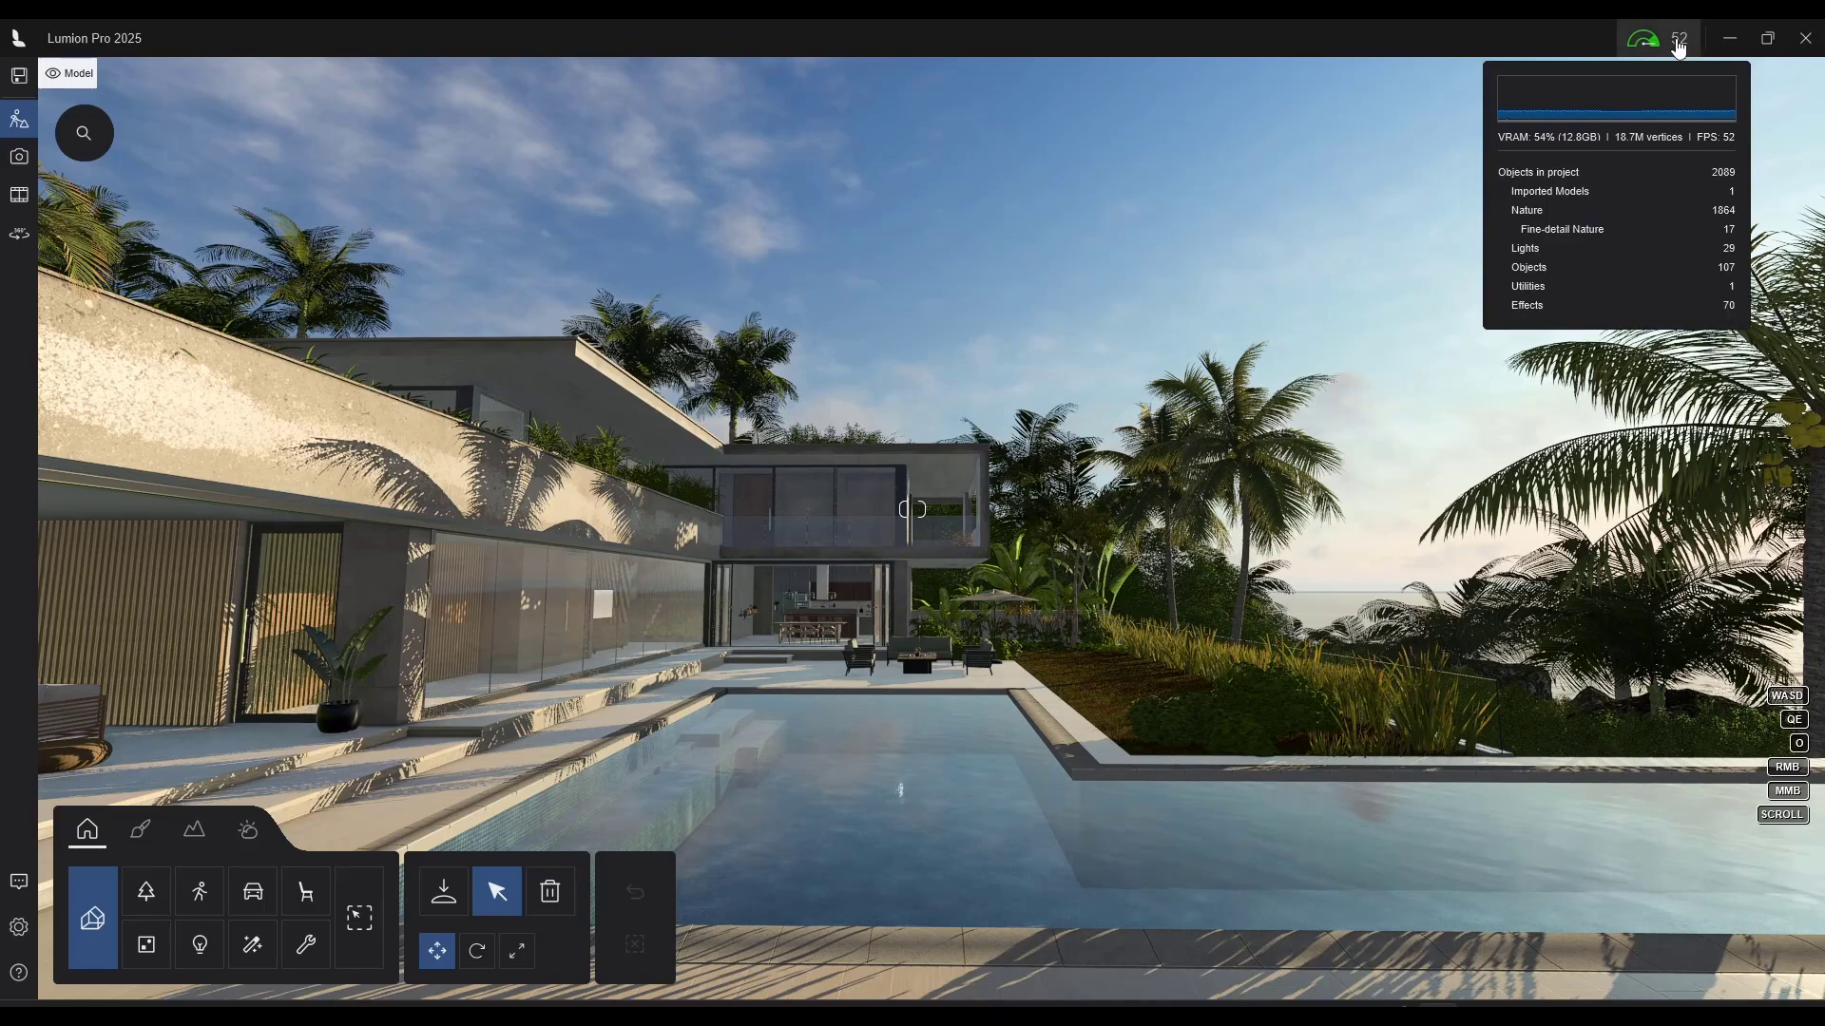
pyautogui.click(1677, 42)
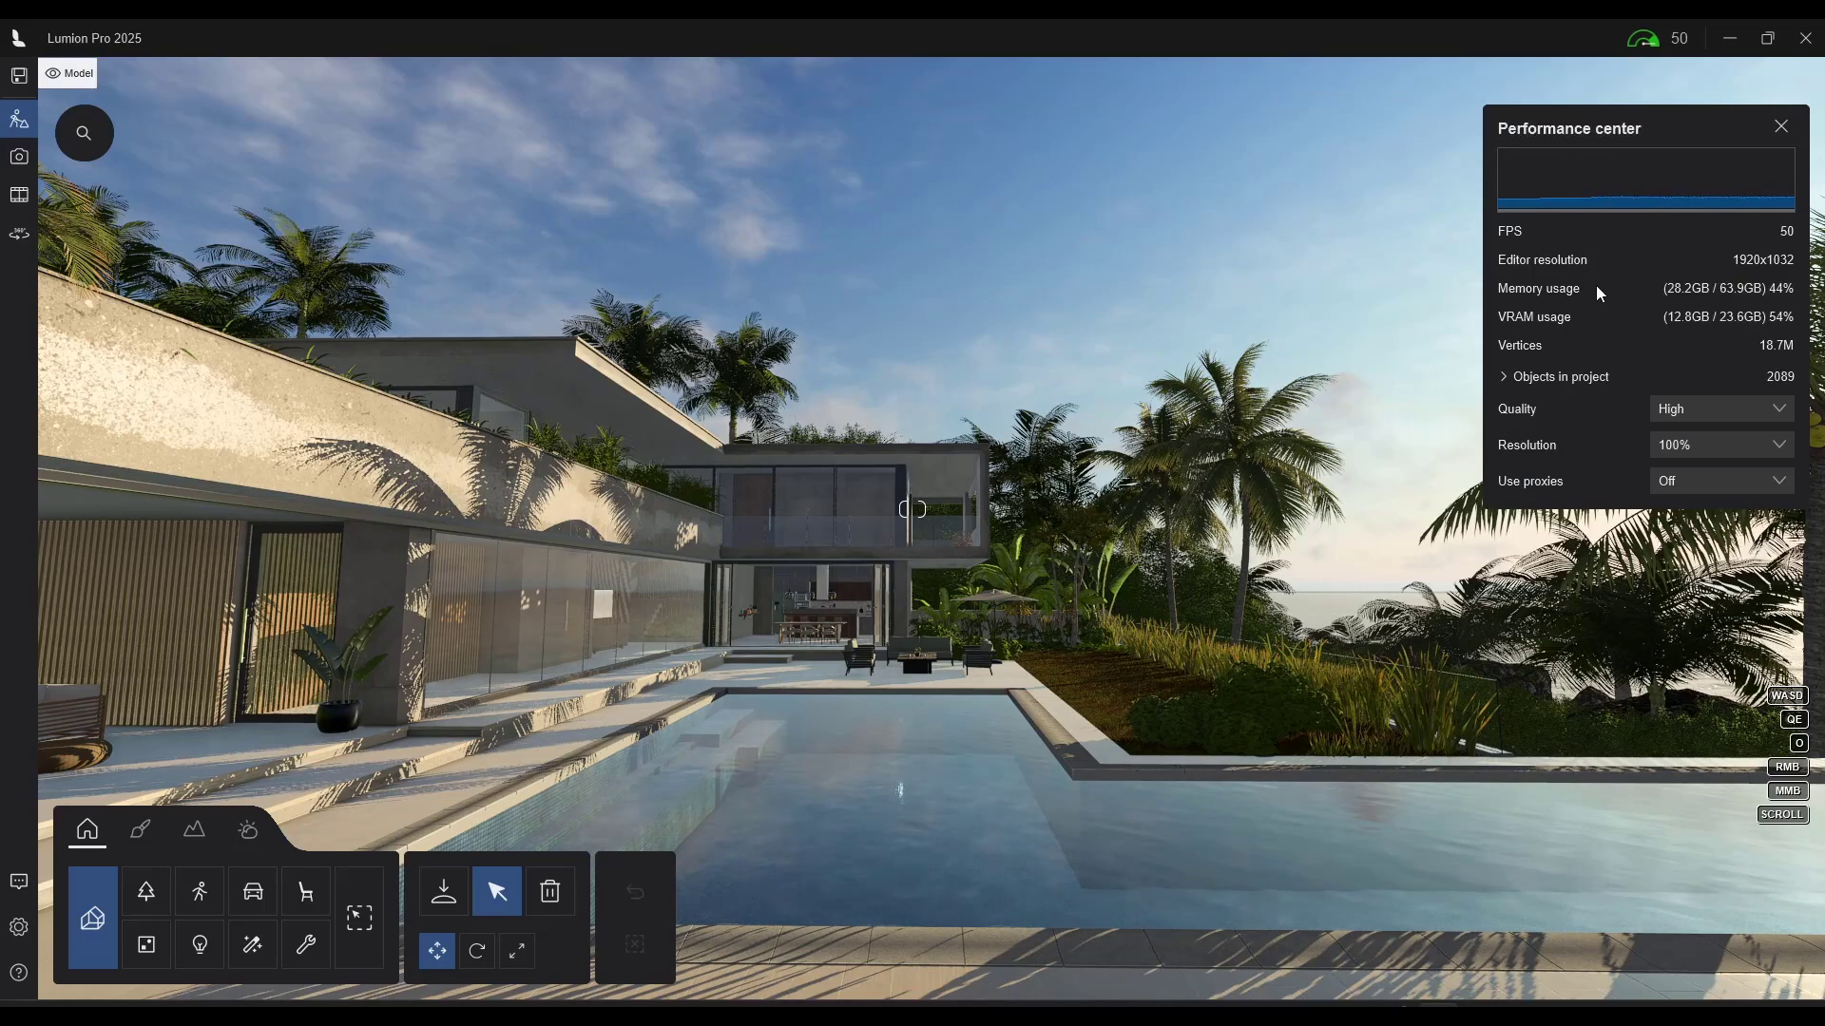
pyautogui.press('w')
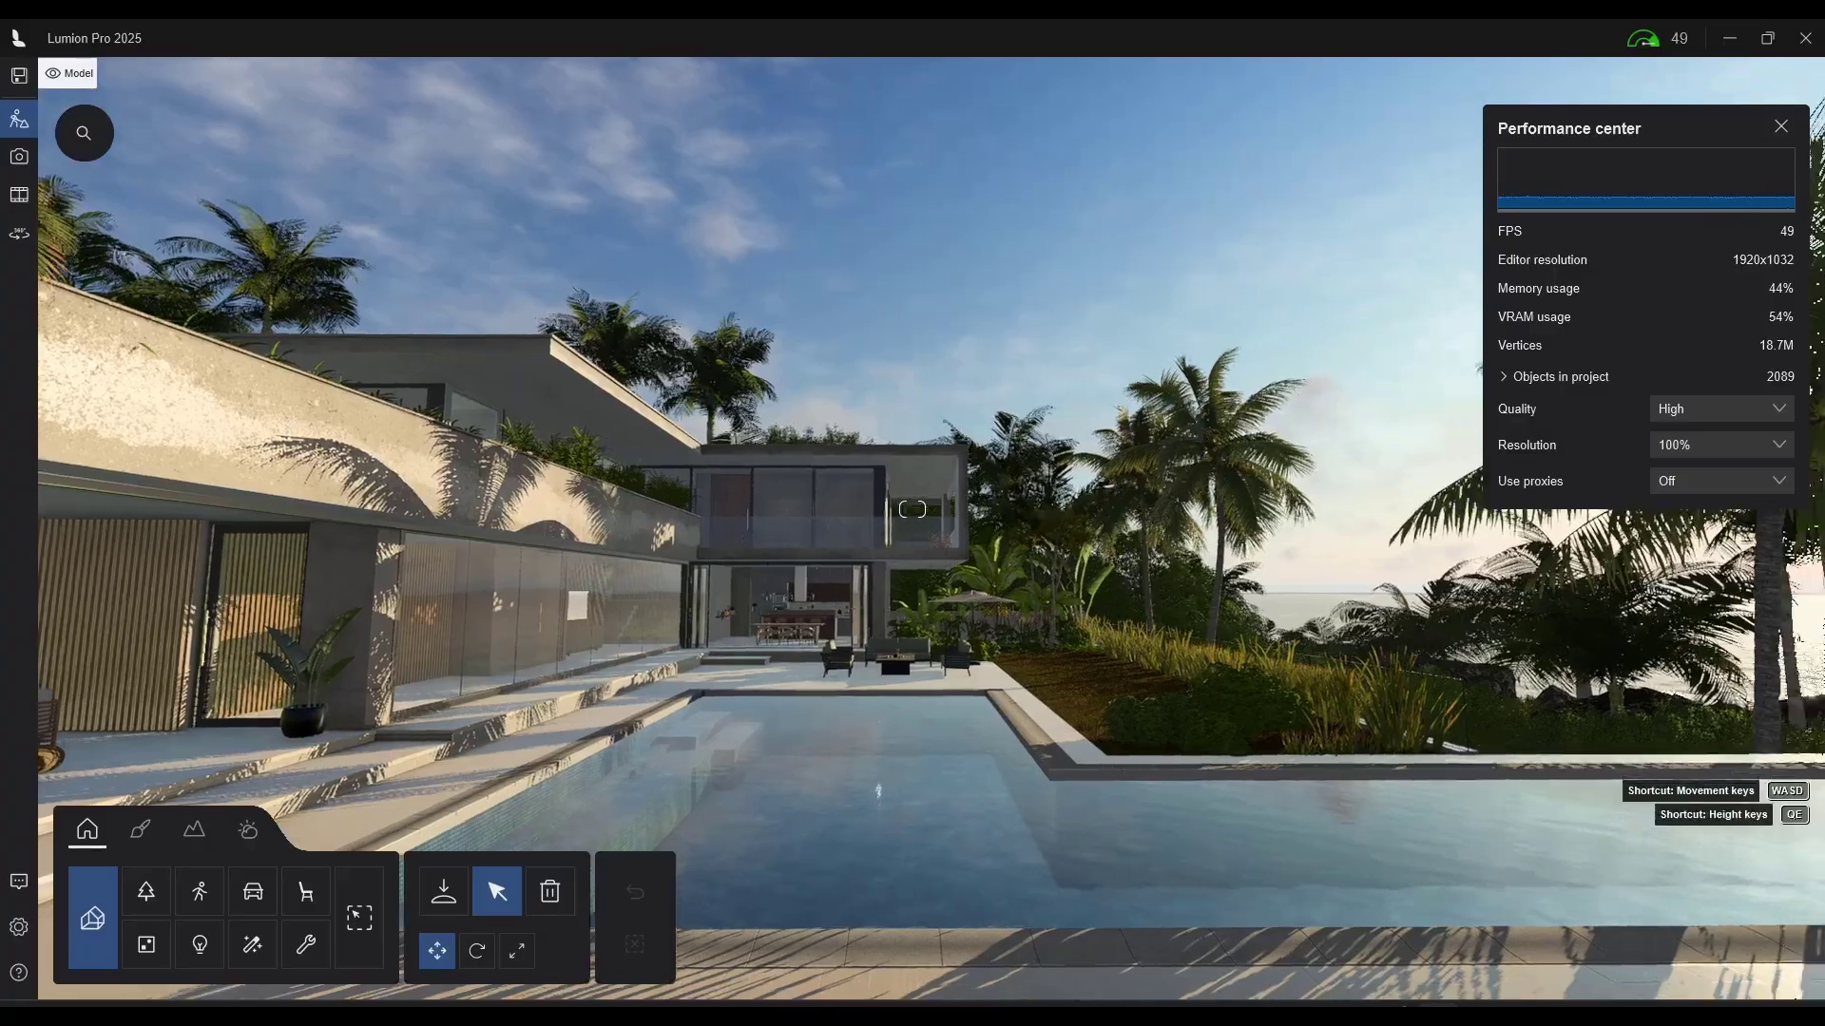
pyautogui.press('a')
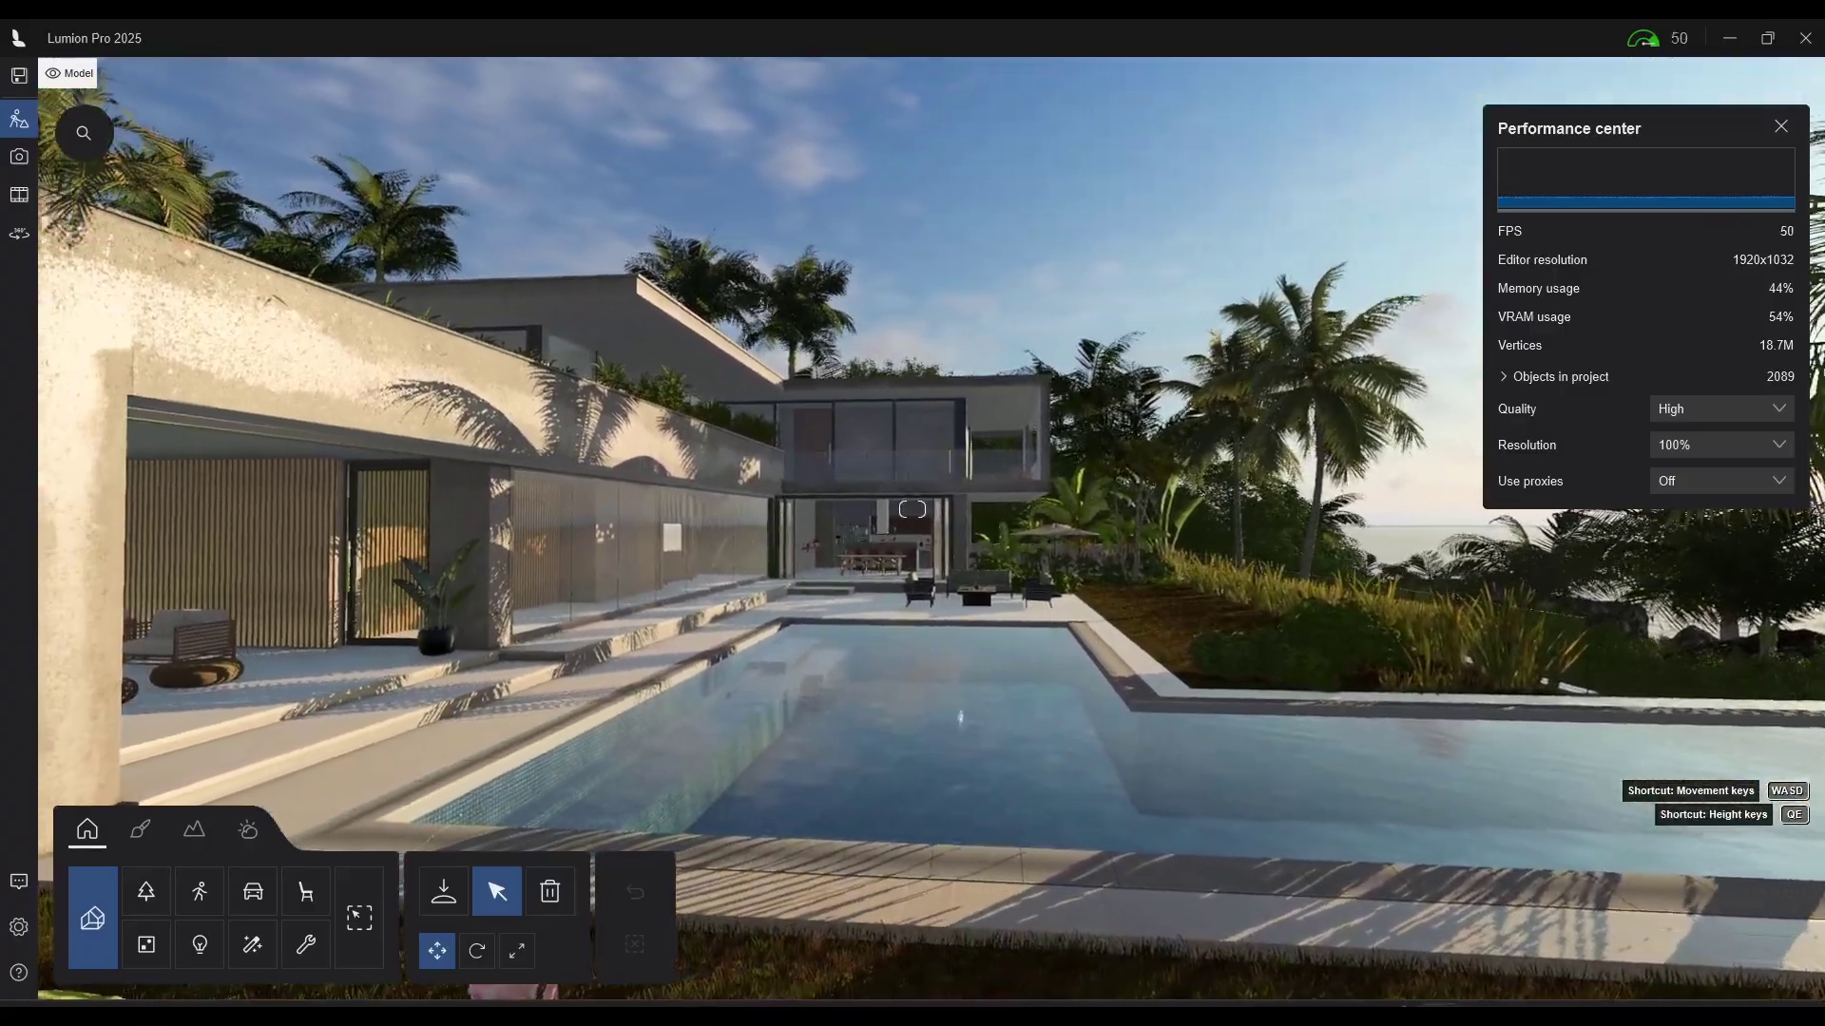
pyautogui.press('w')
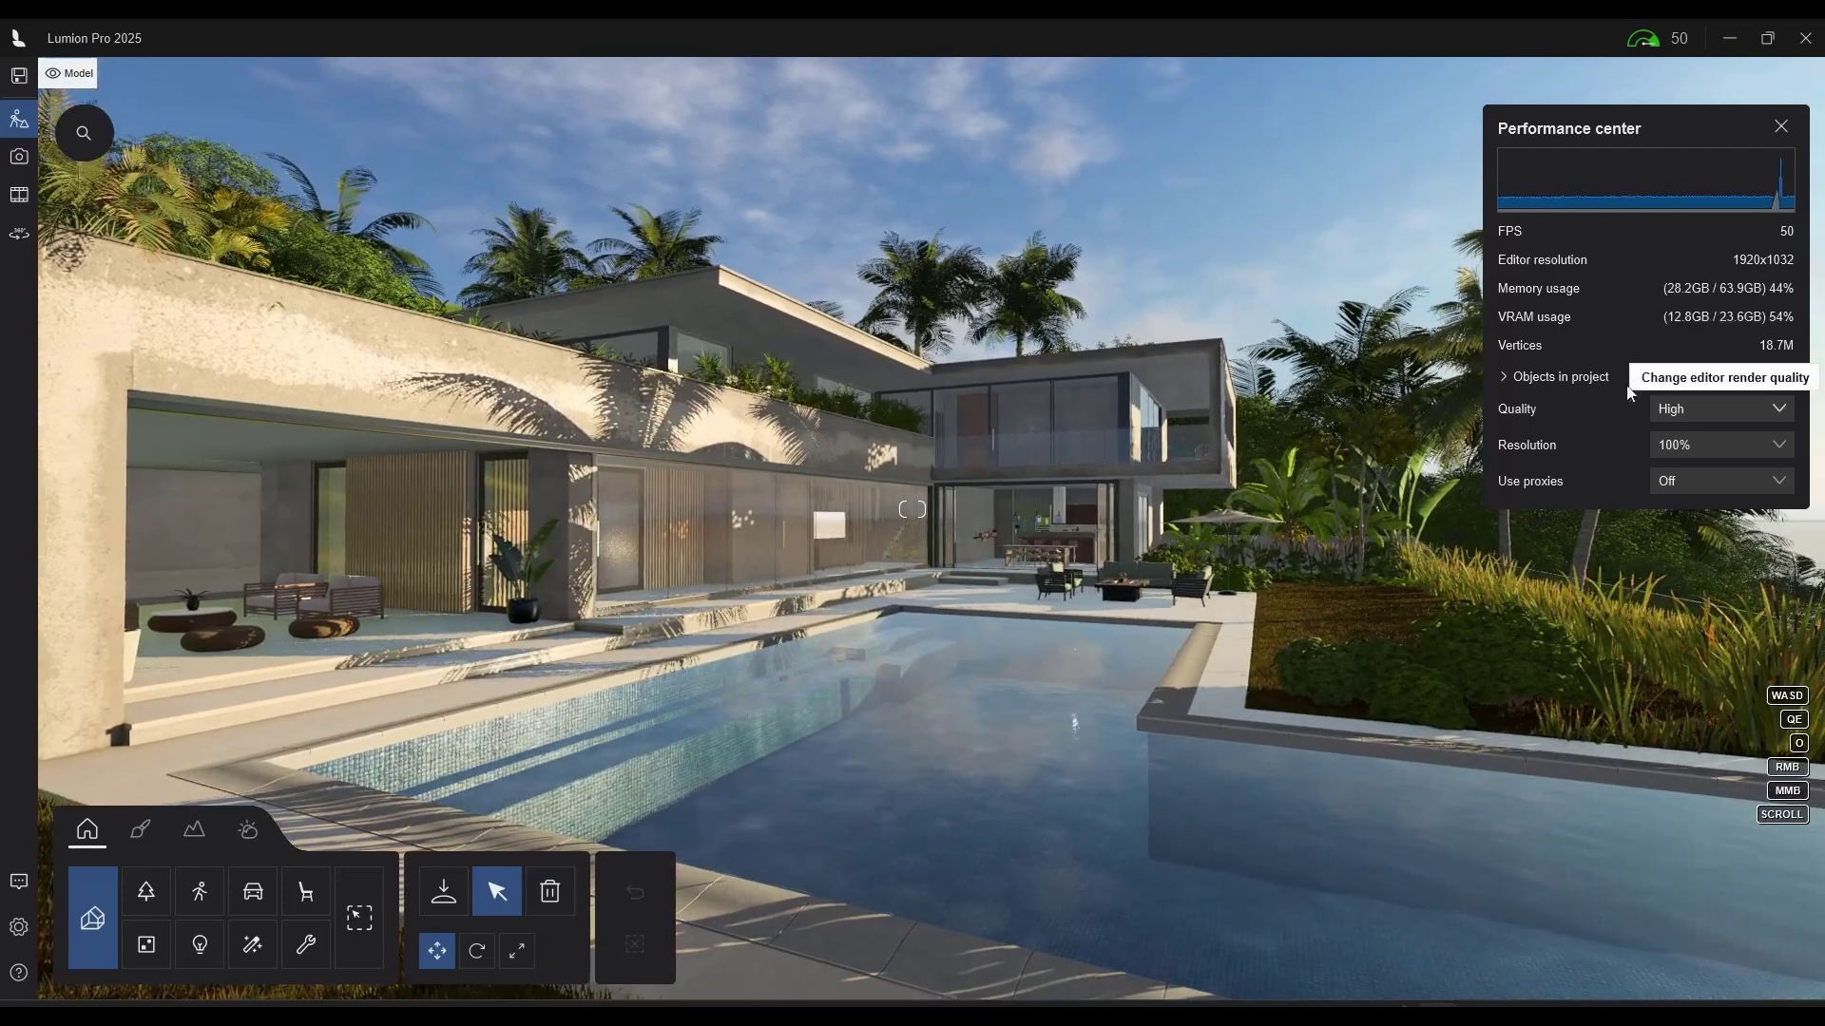
# Set the editor render quality to Low after briefly trying Medium
pyautogui.click(1671, 408)
pyautogui.click(1687, 453)
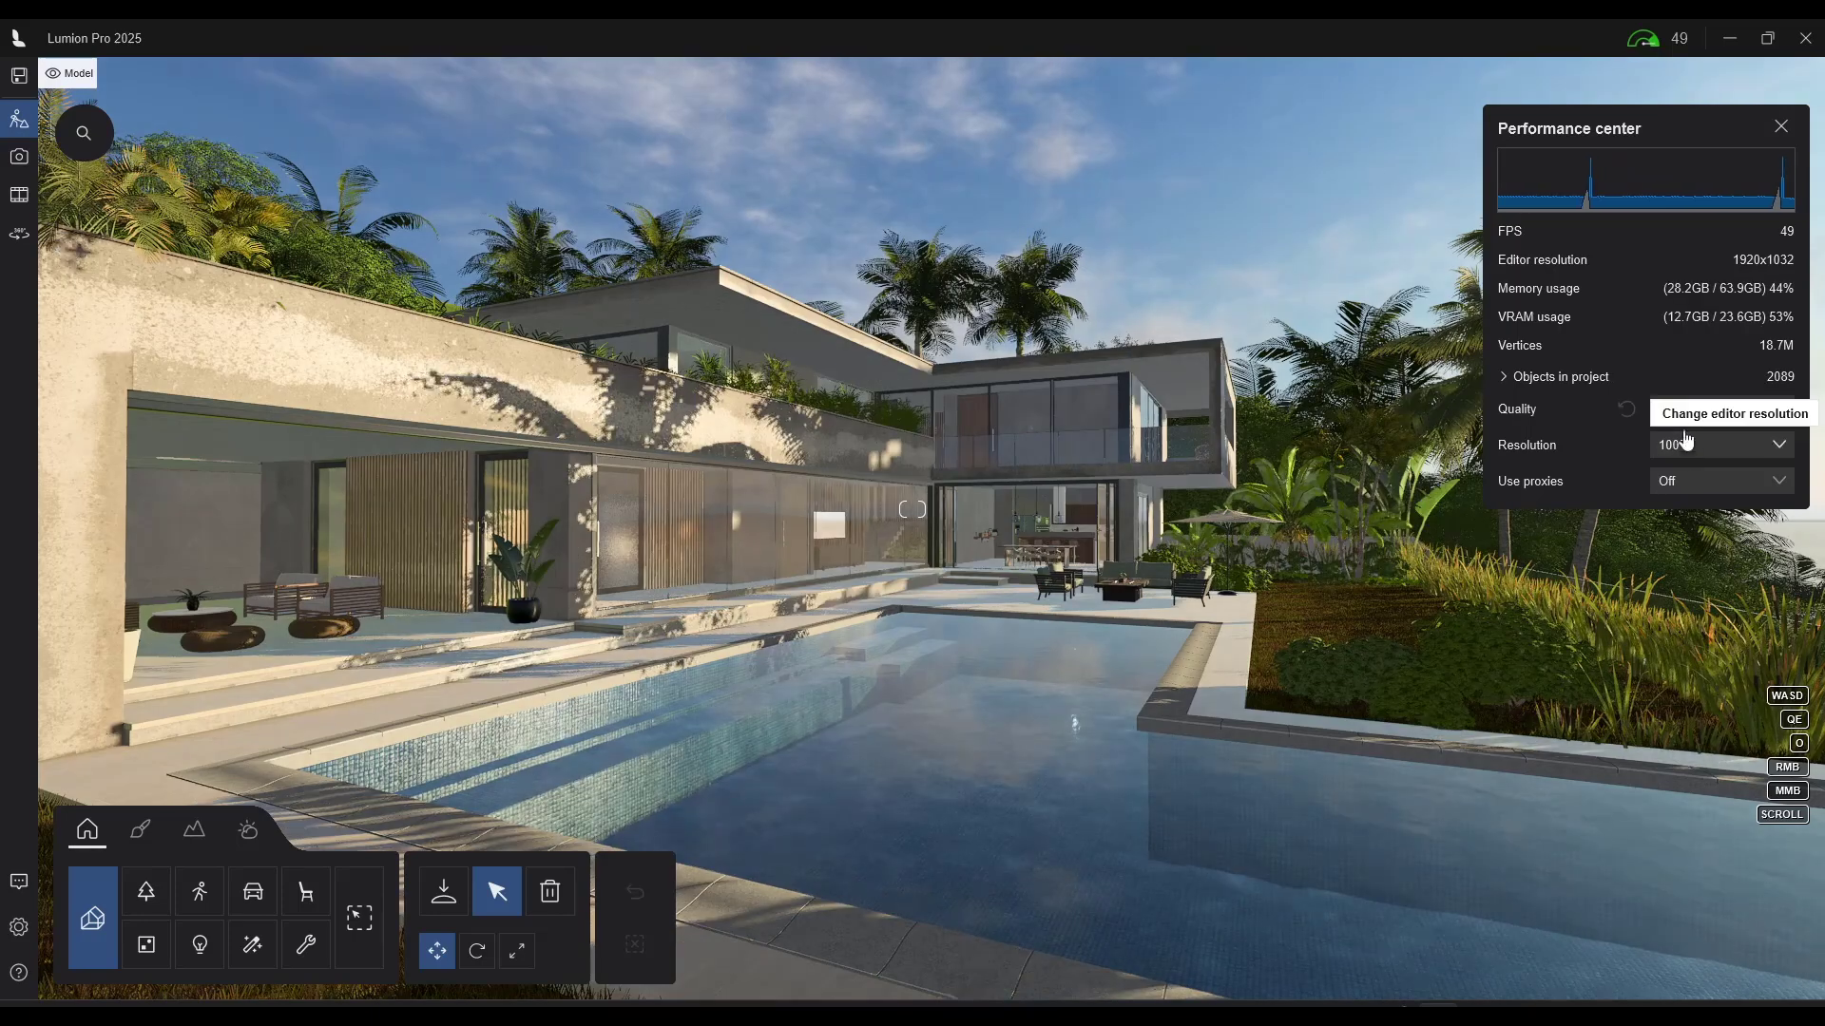
pyautogui.click(1686, 416)
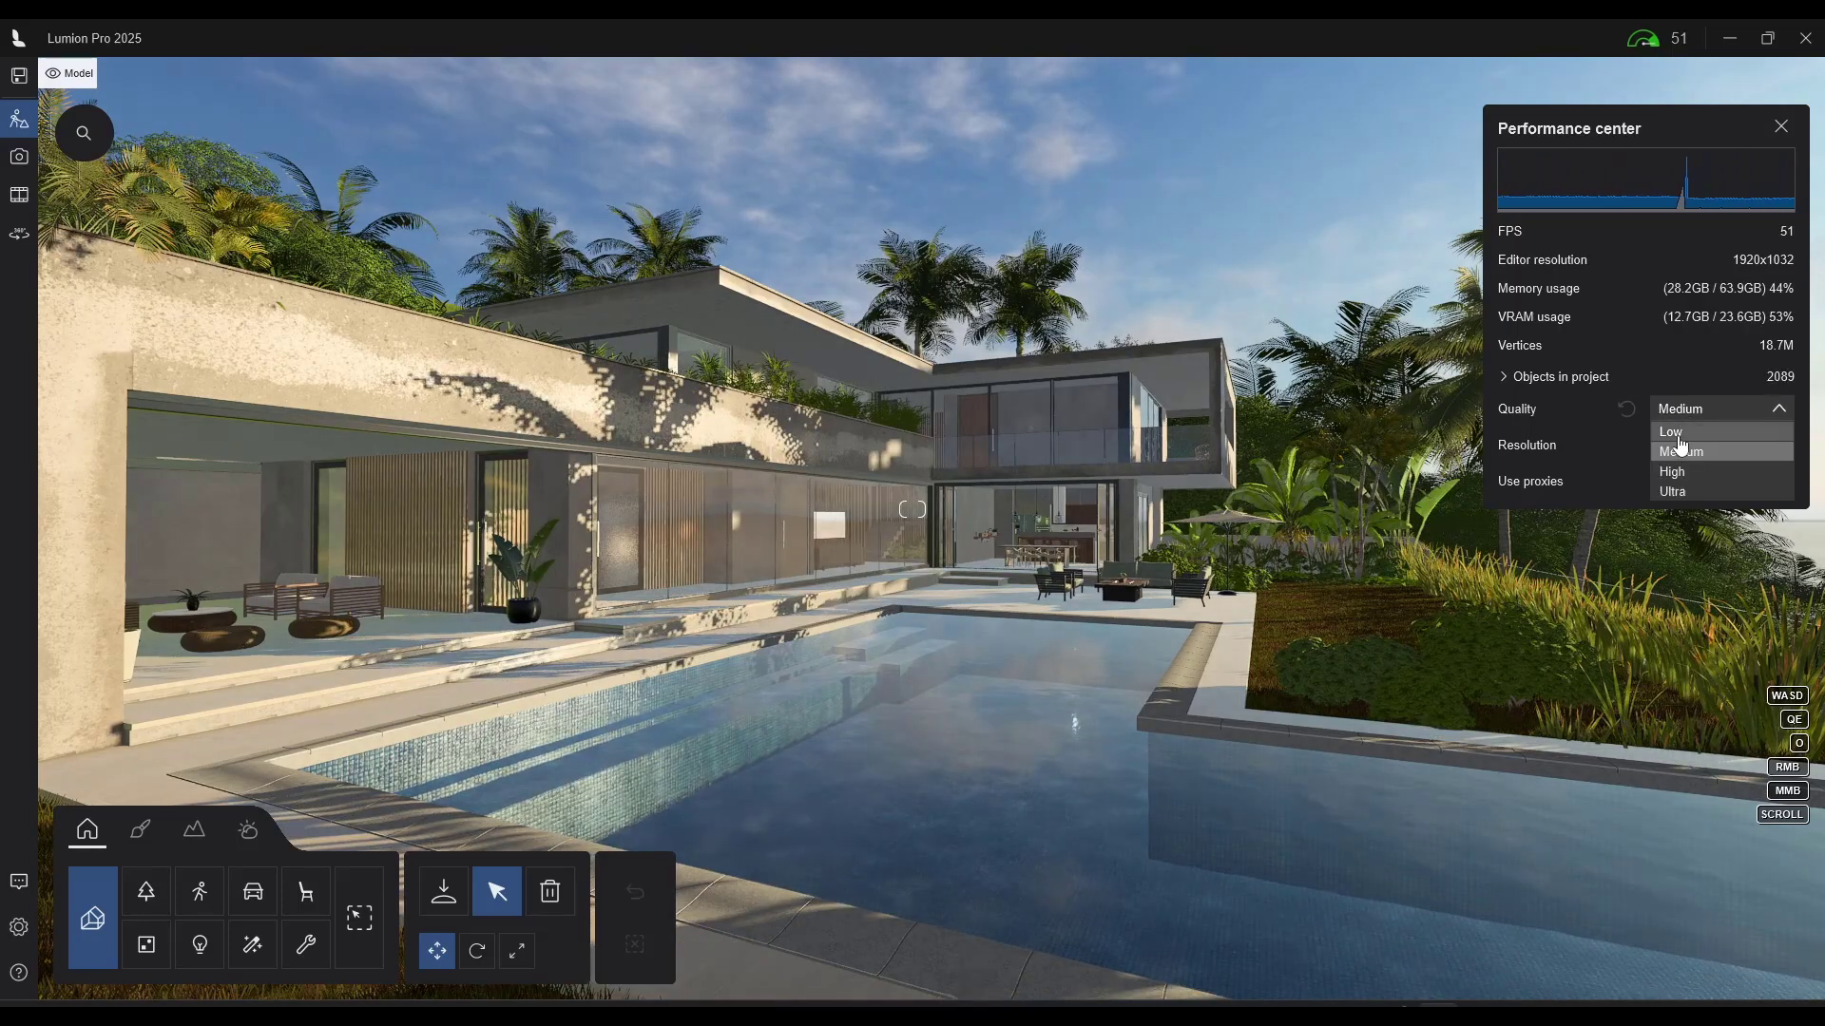
pyautogui.click(1672, 433)
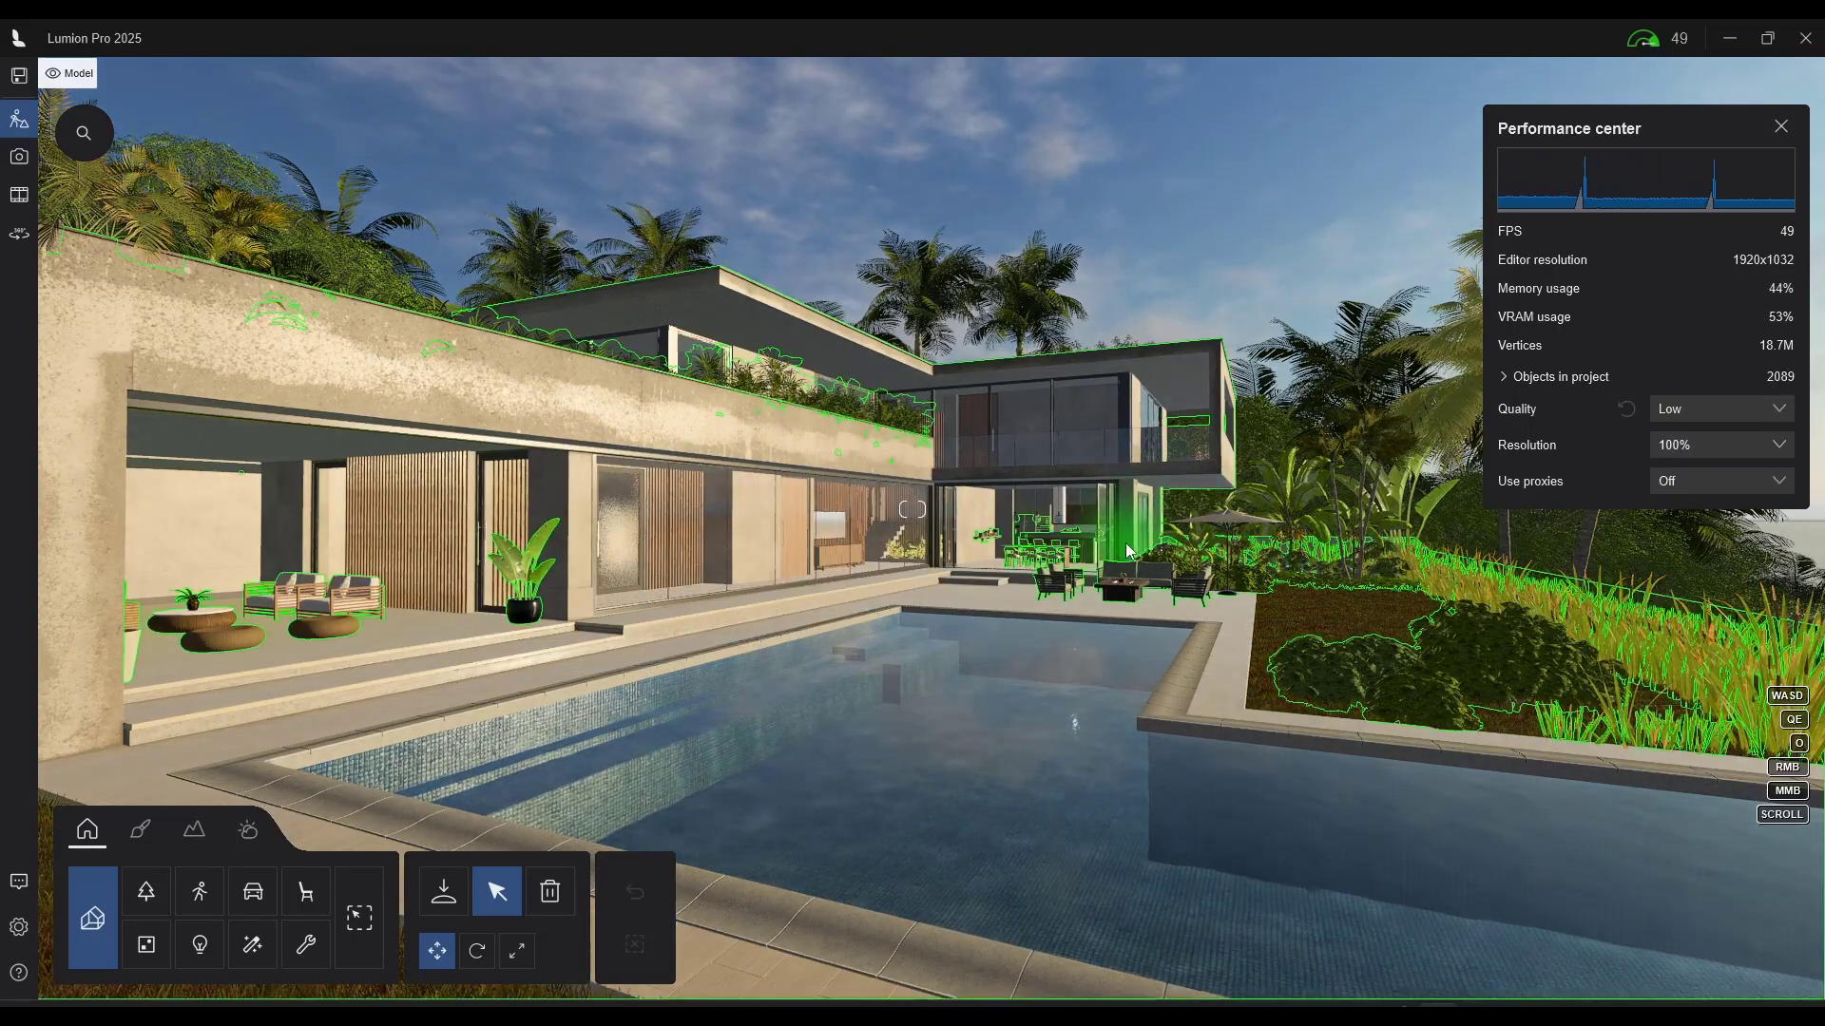
pyautogui.press('d')
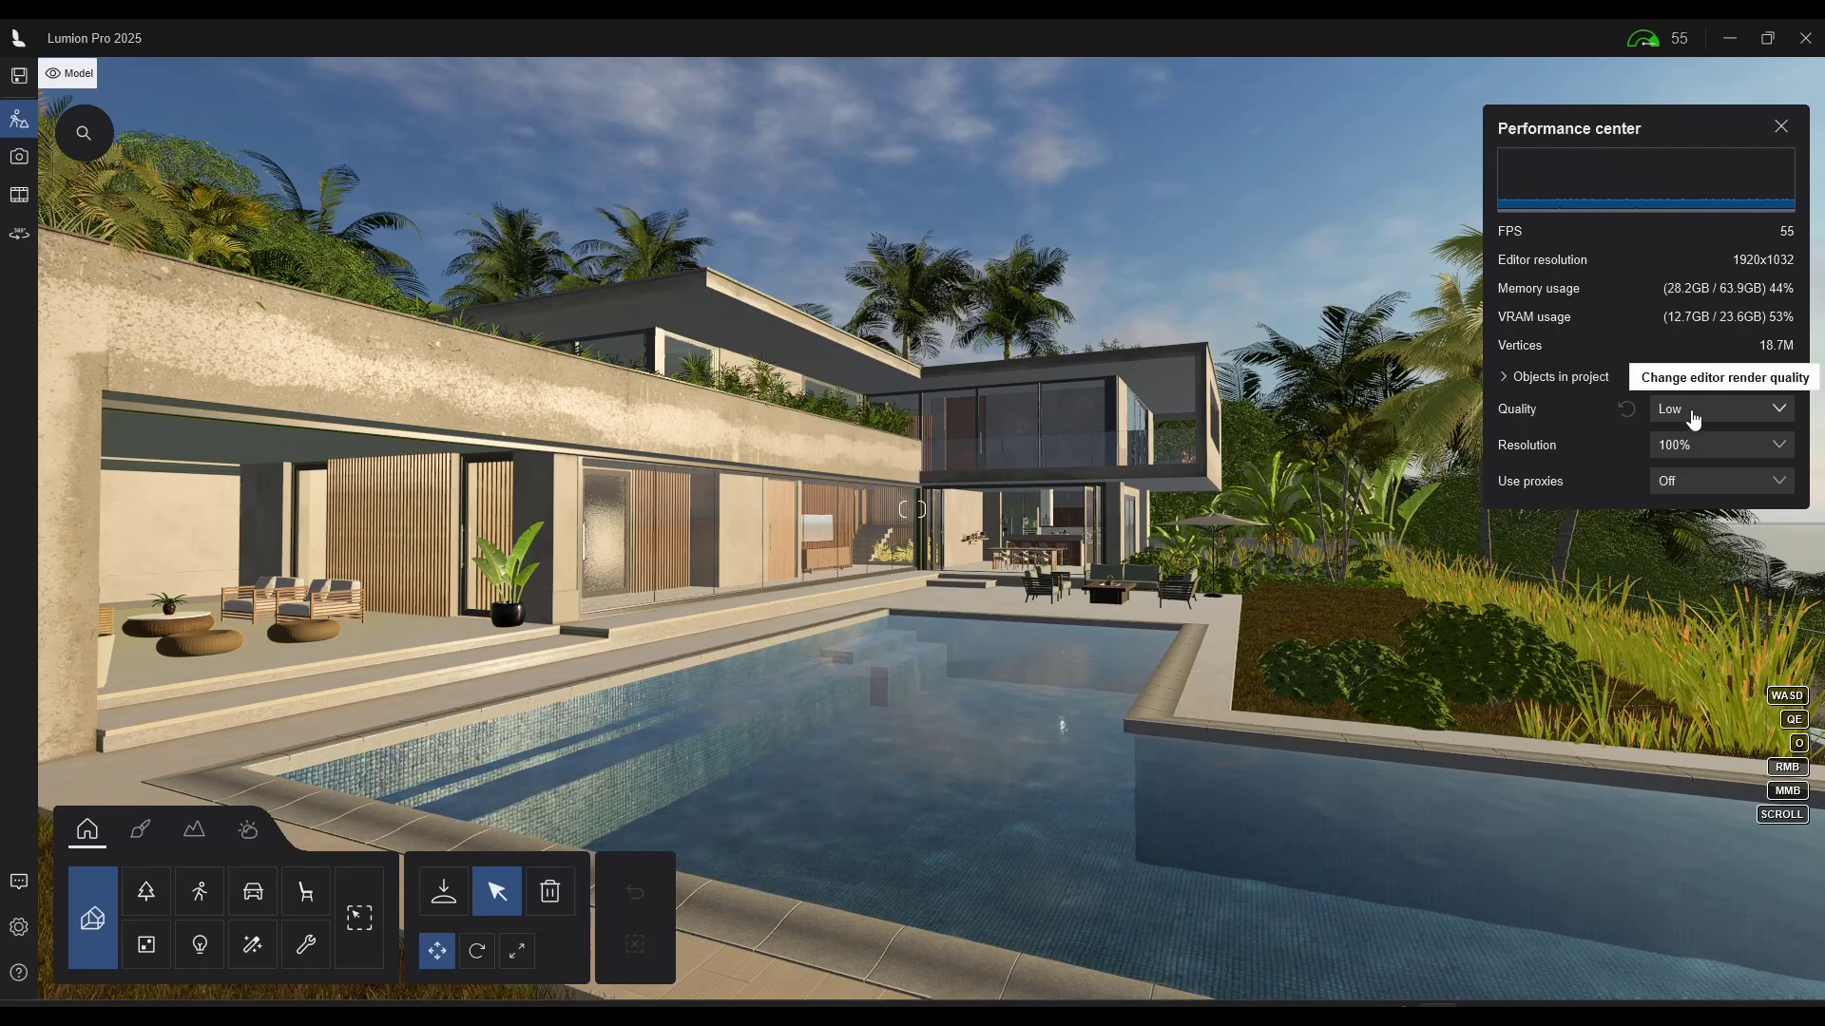
# Drop the editor resolution to 50% and turn the view toward the planter and pool
pyautogui.scroll(-2, 1701, 409)
pyautogui.click(1687, 454)
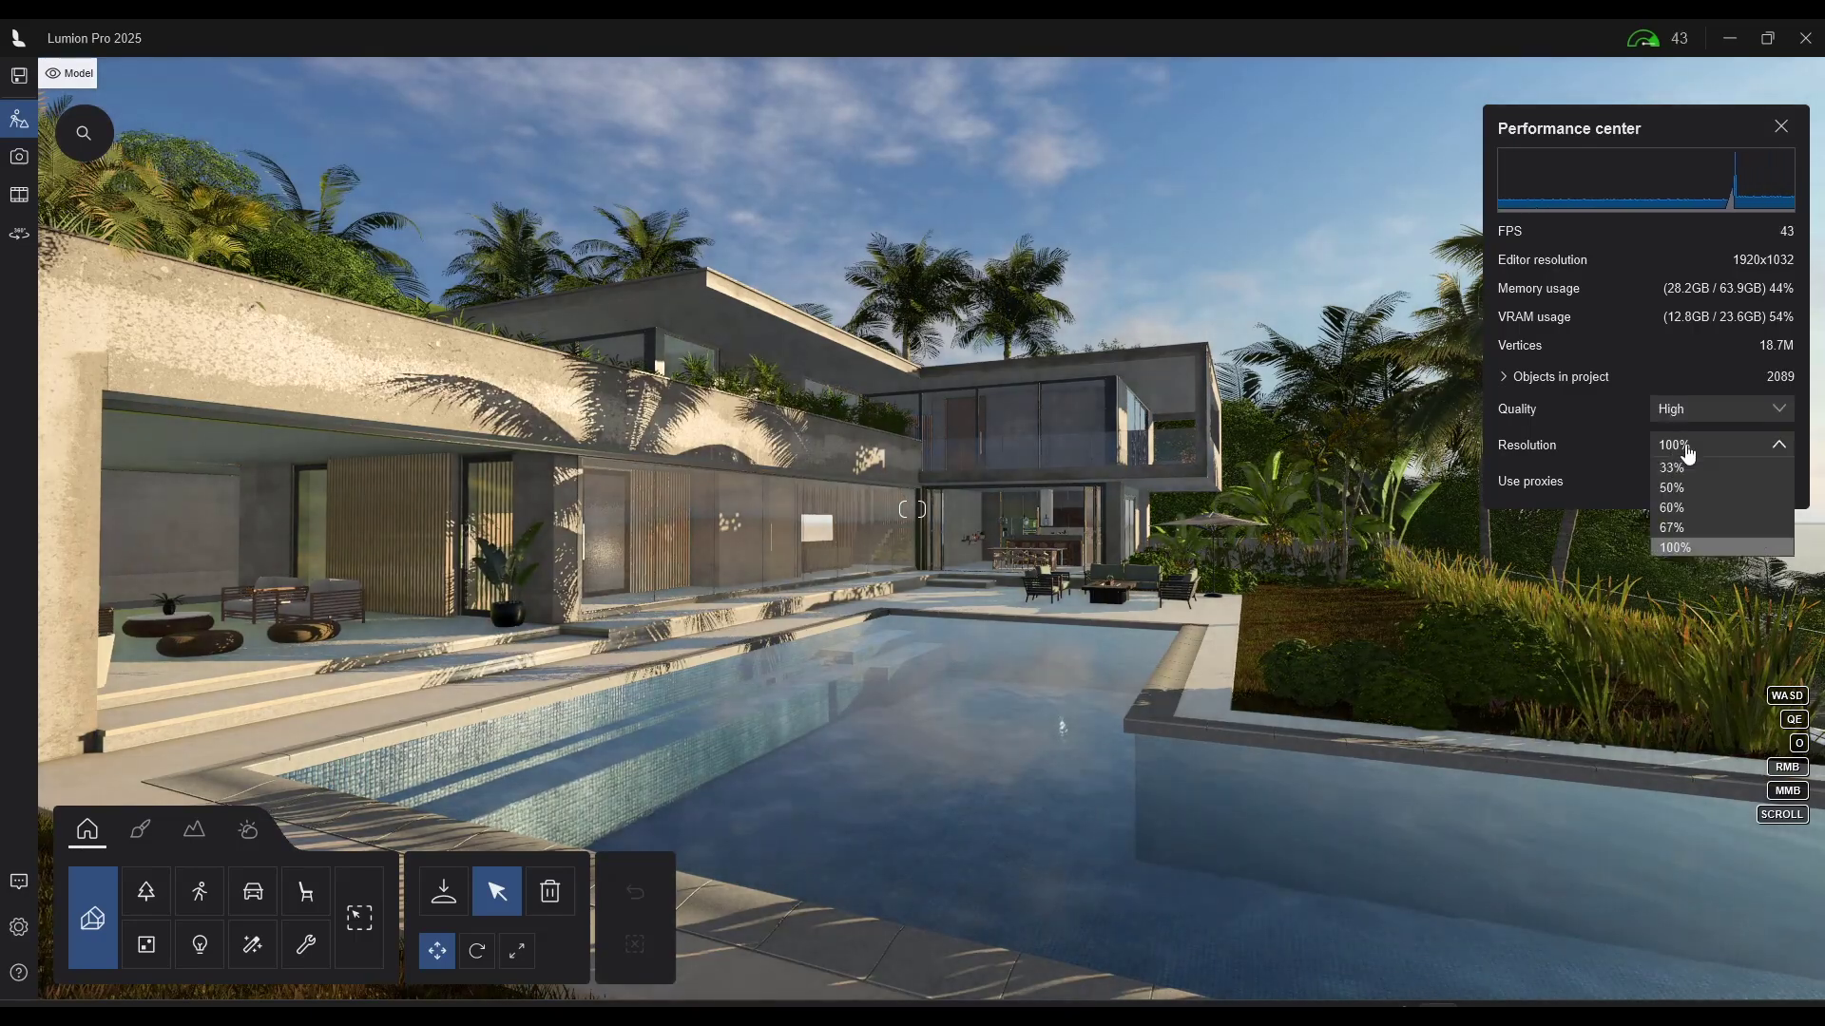
pyautogui.click(1678, 513)
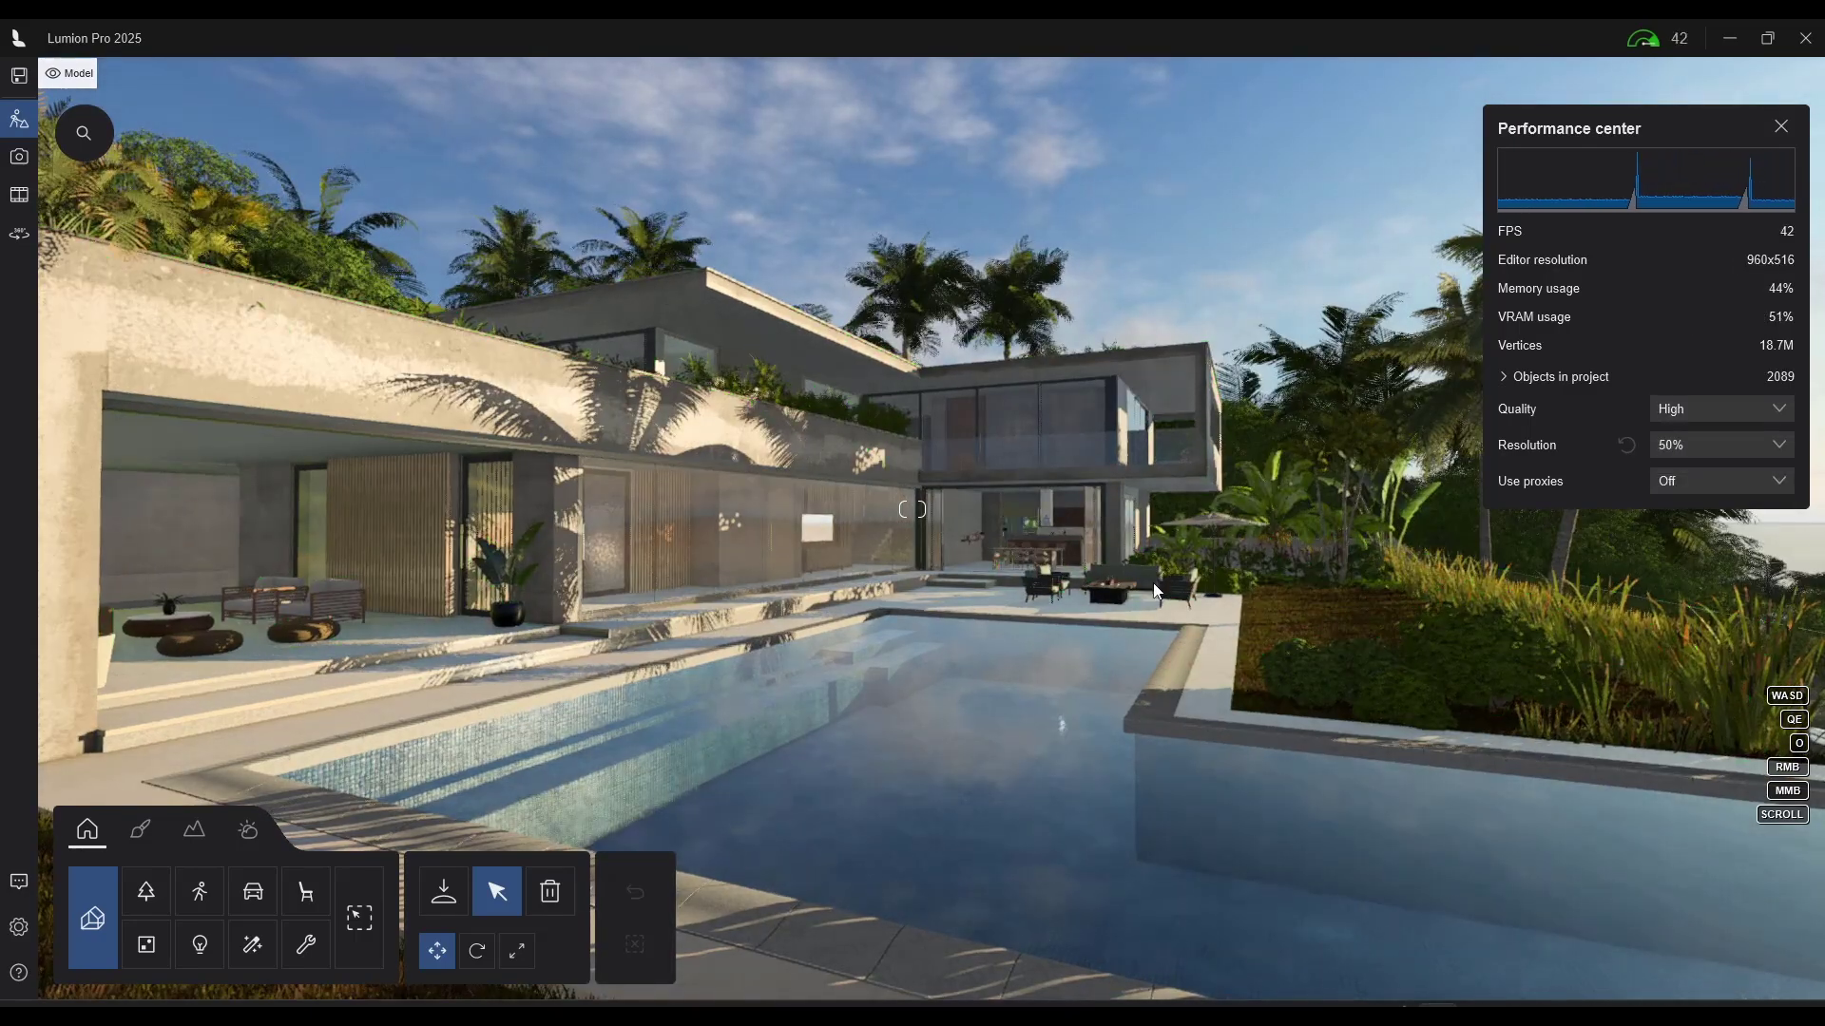
pyautogui.press('w')
pyautogui.moveTo(1151, 590); pyautogui.dragTo(836, 591, button='right')
pyautogui.press('w')
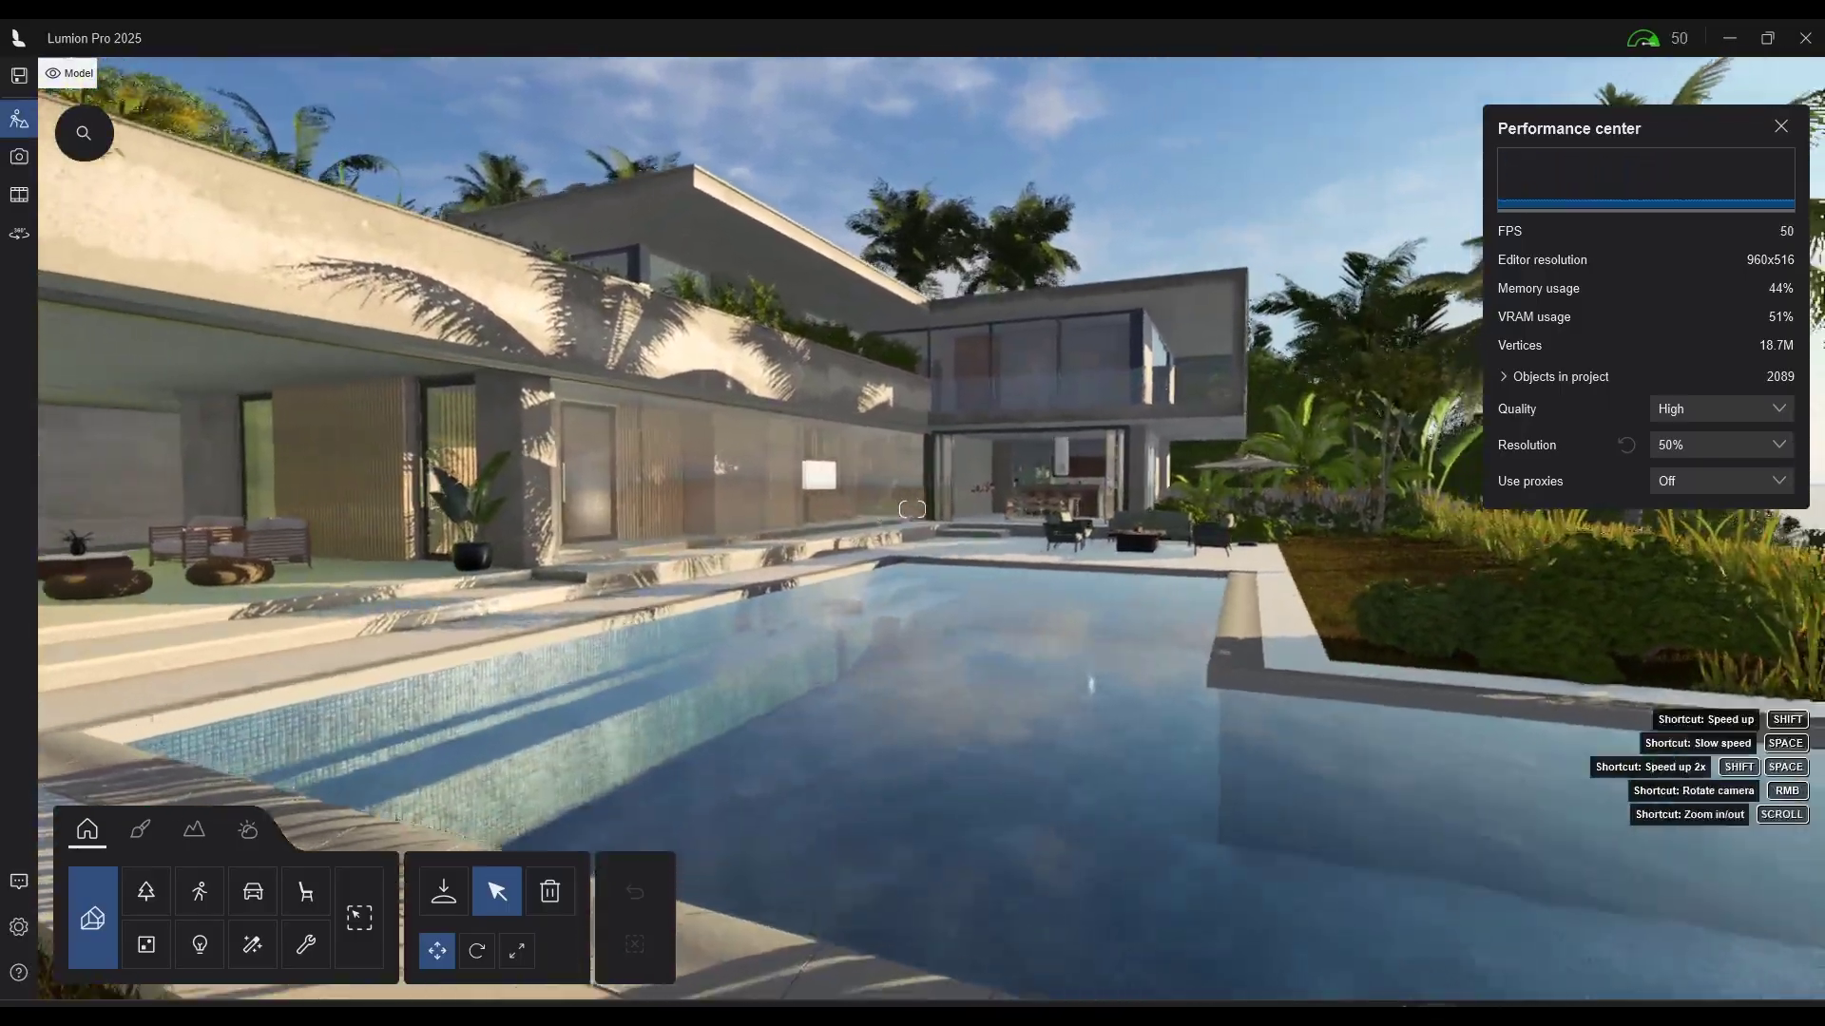
pyautogui.press('s')
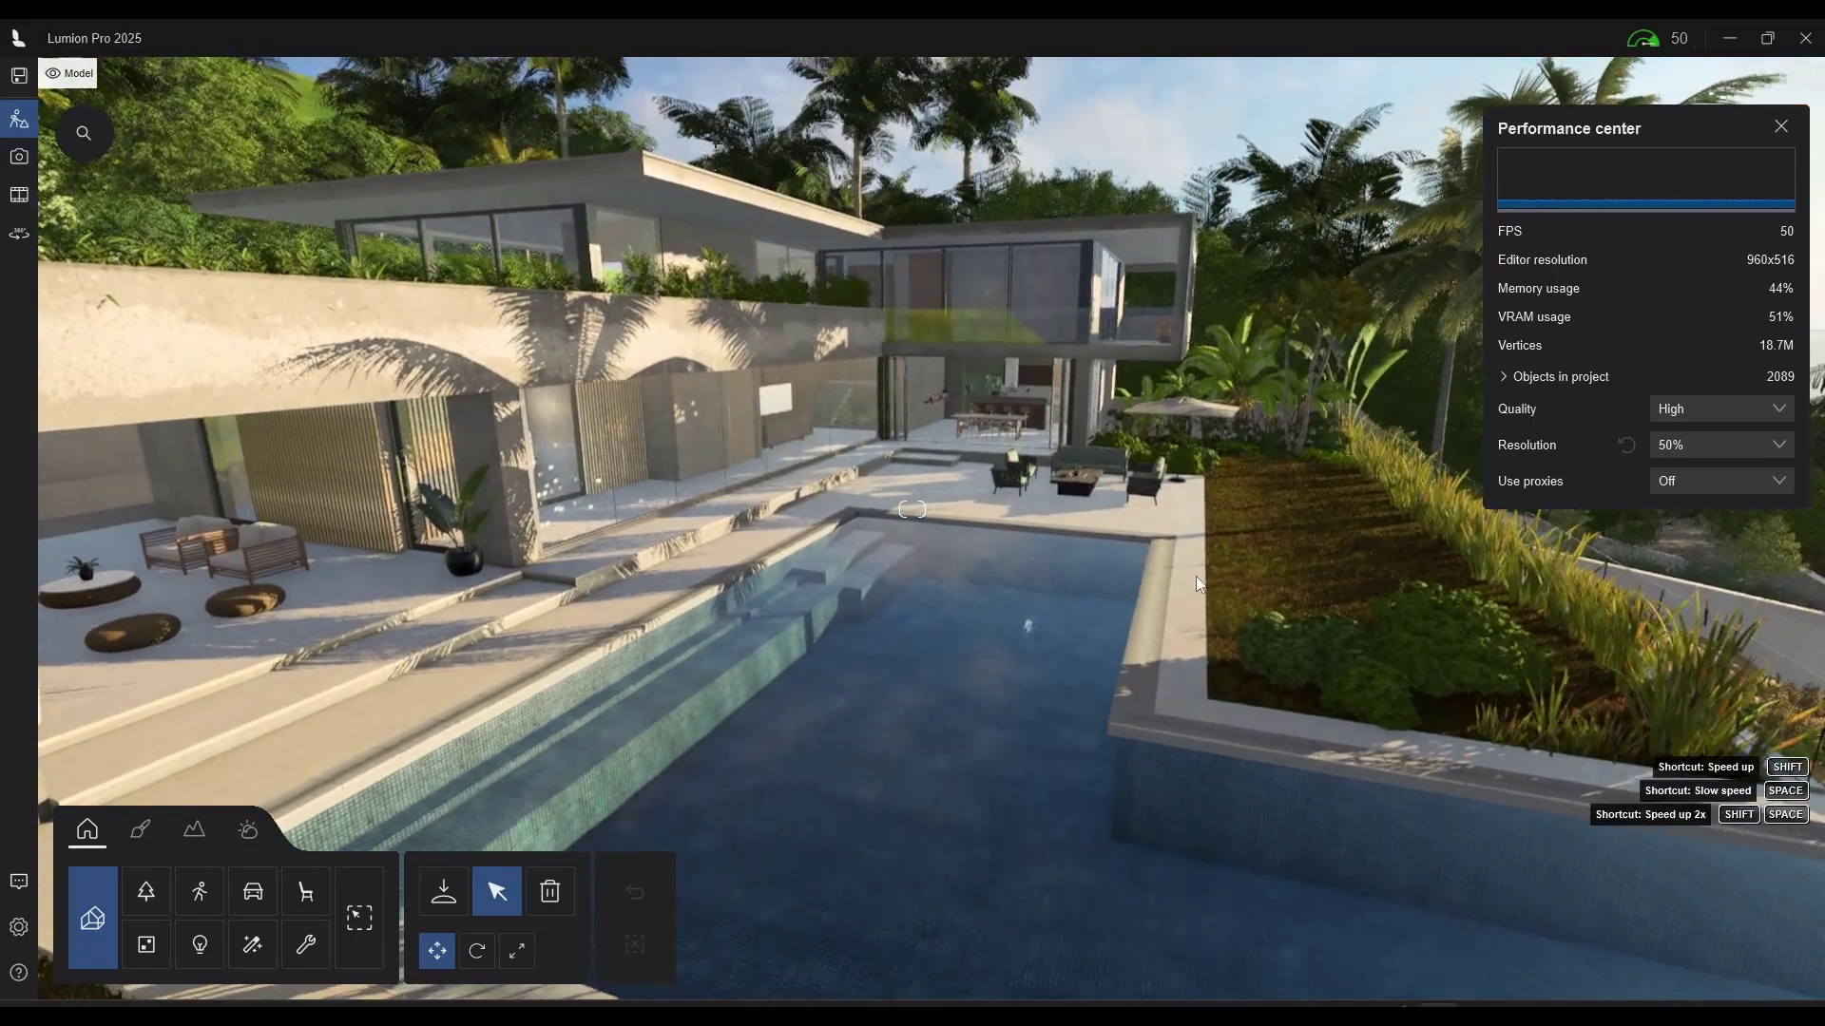
# Restore the editor resolution to 100% and swing toward the garden and ocean
pyautogui.click(1627, 449)
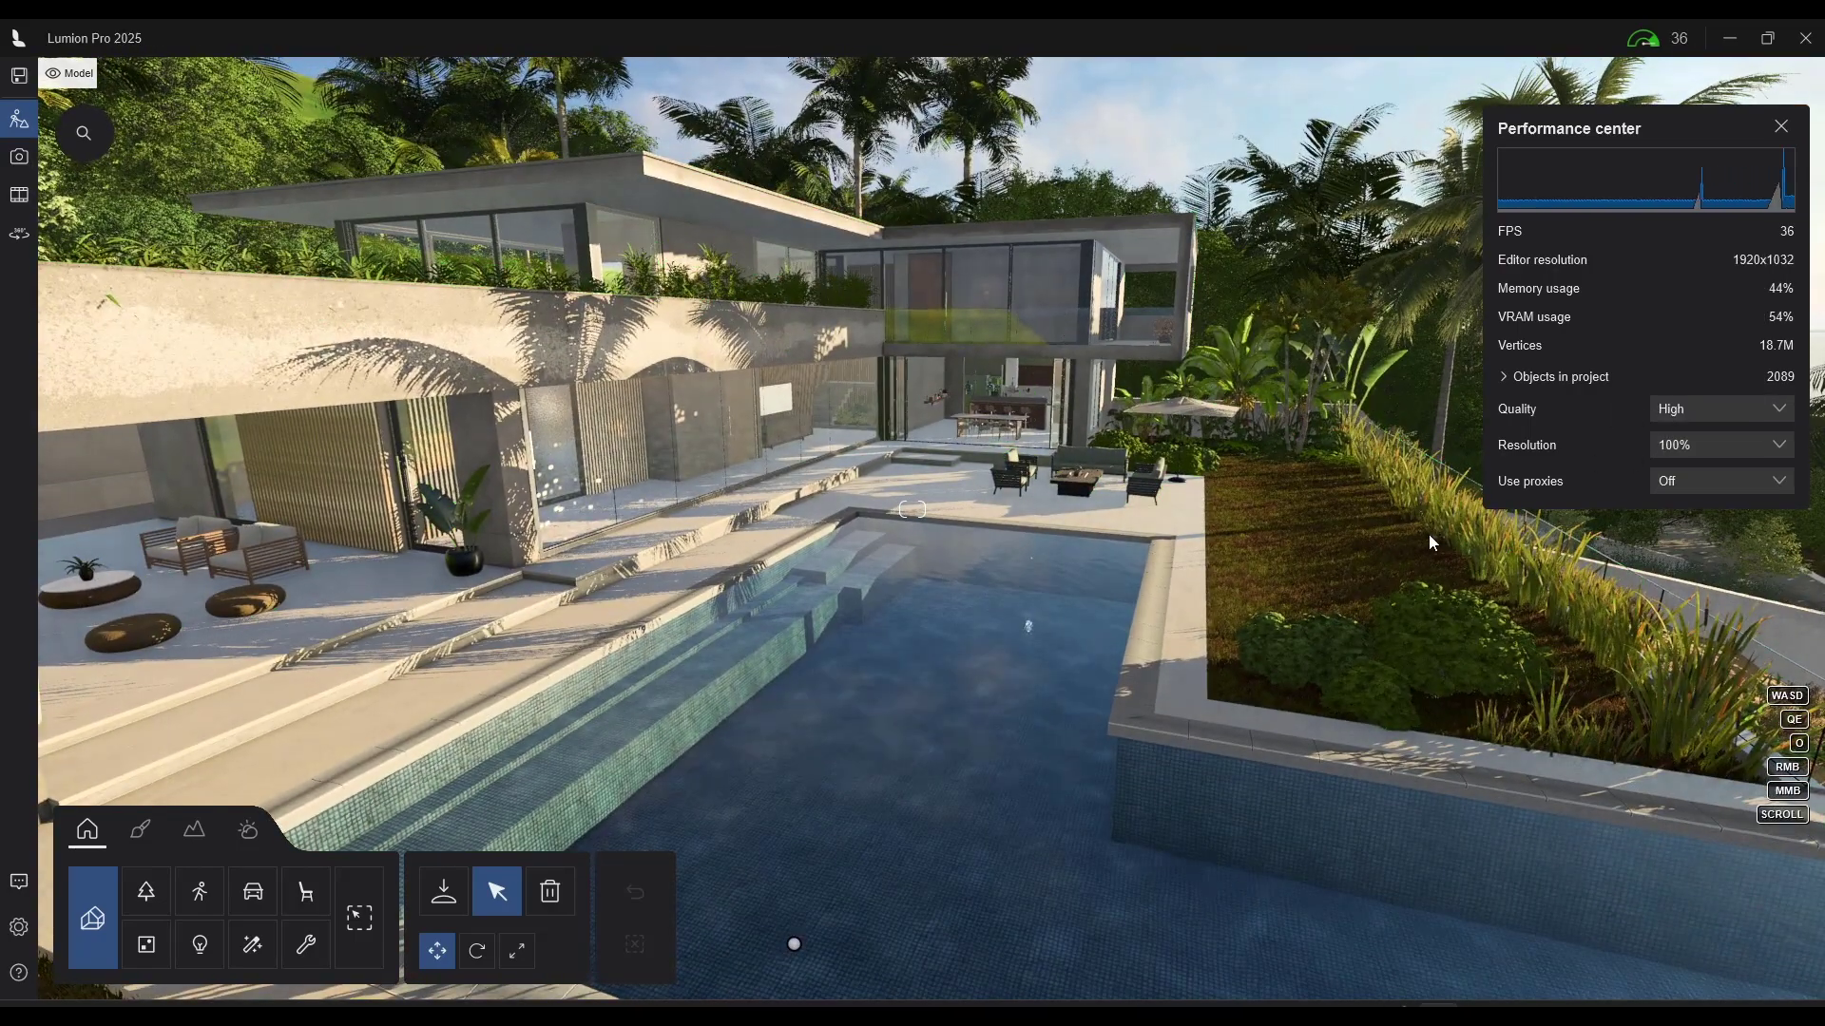
pyautogui.press('w')
pyautogui.press('w')
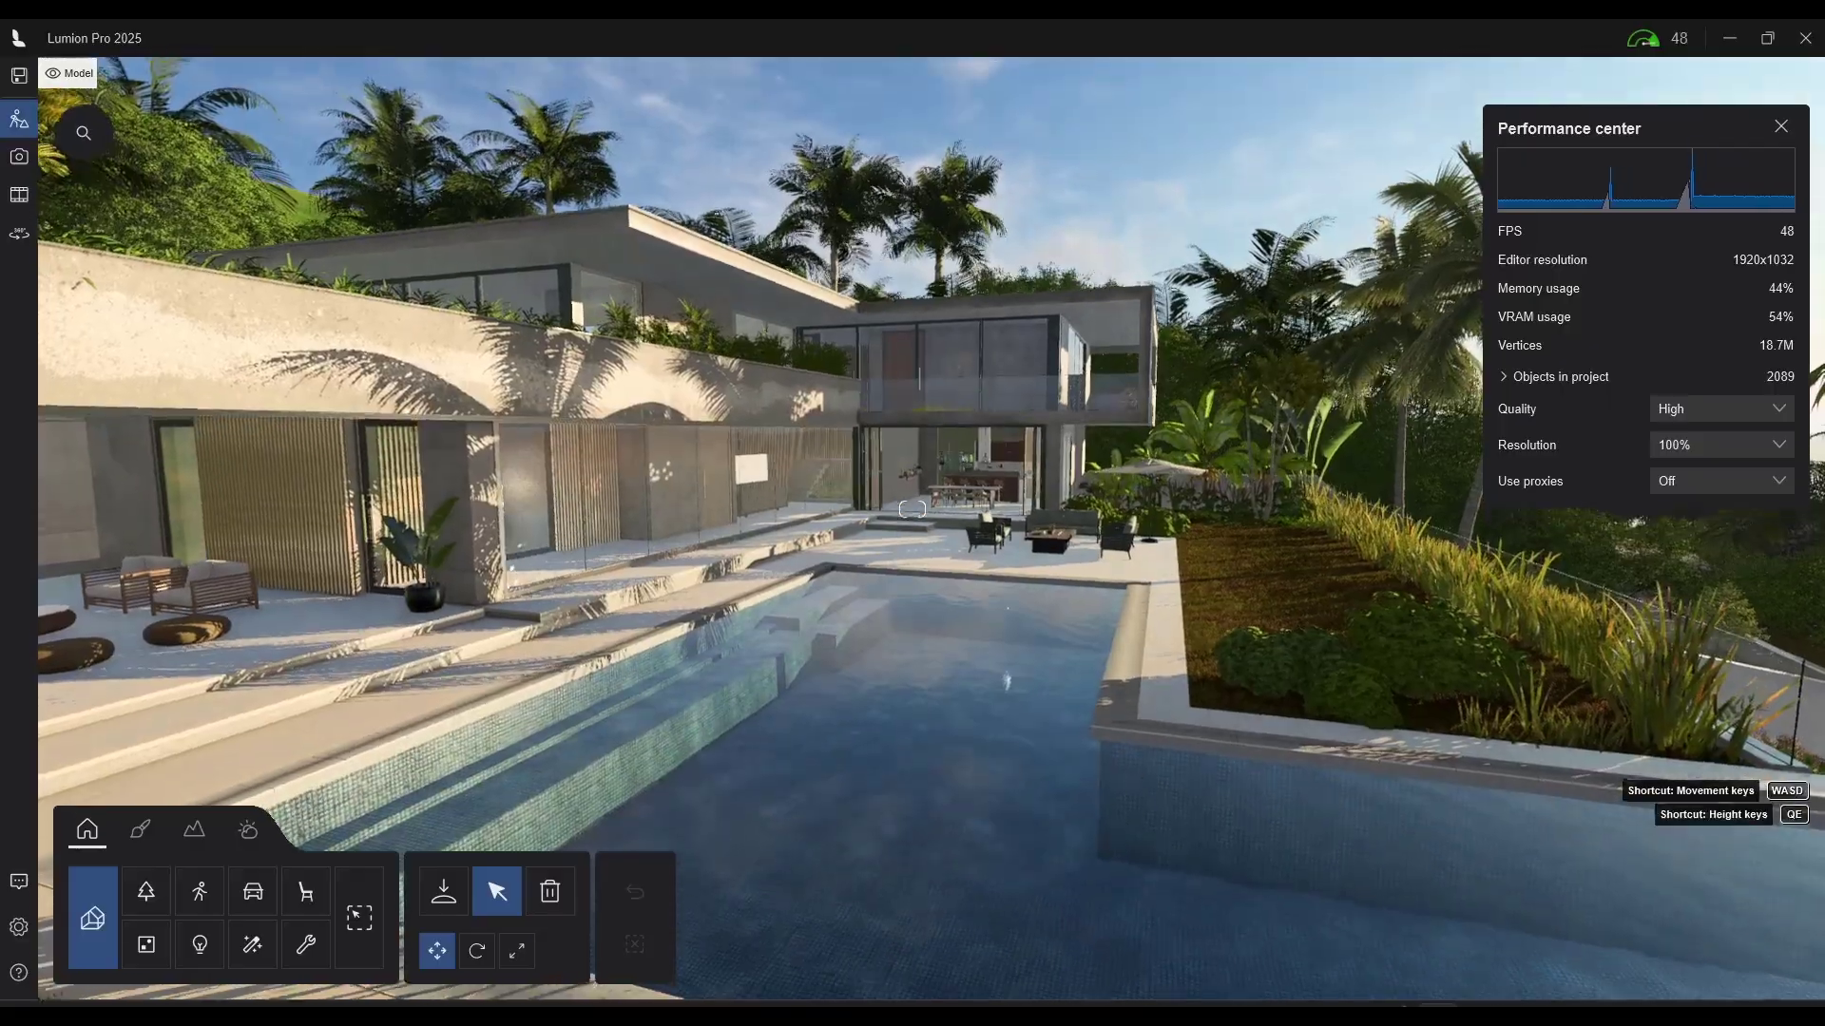
pyautogui.press('d')
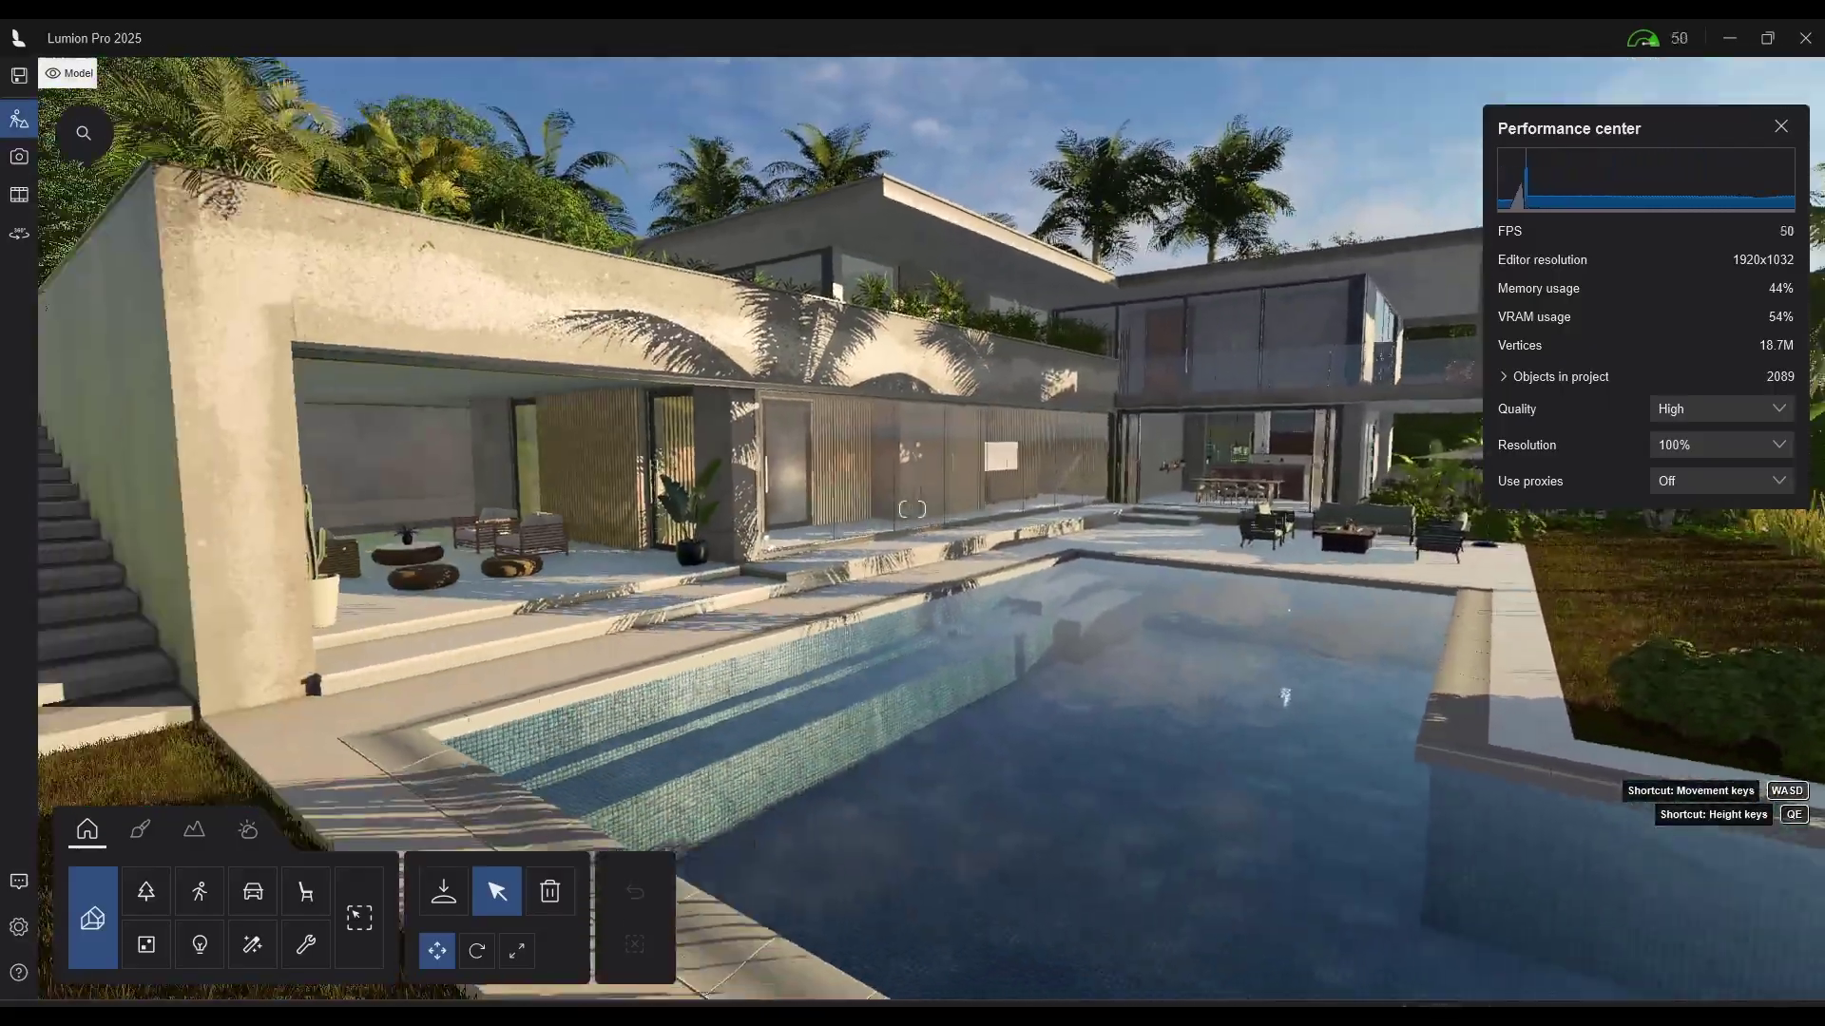
pyautogui.press('d')
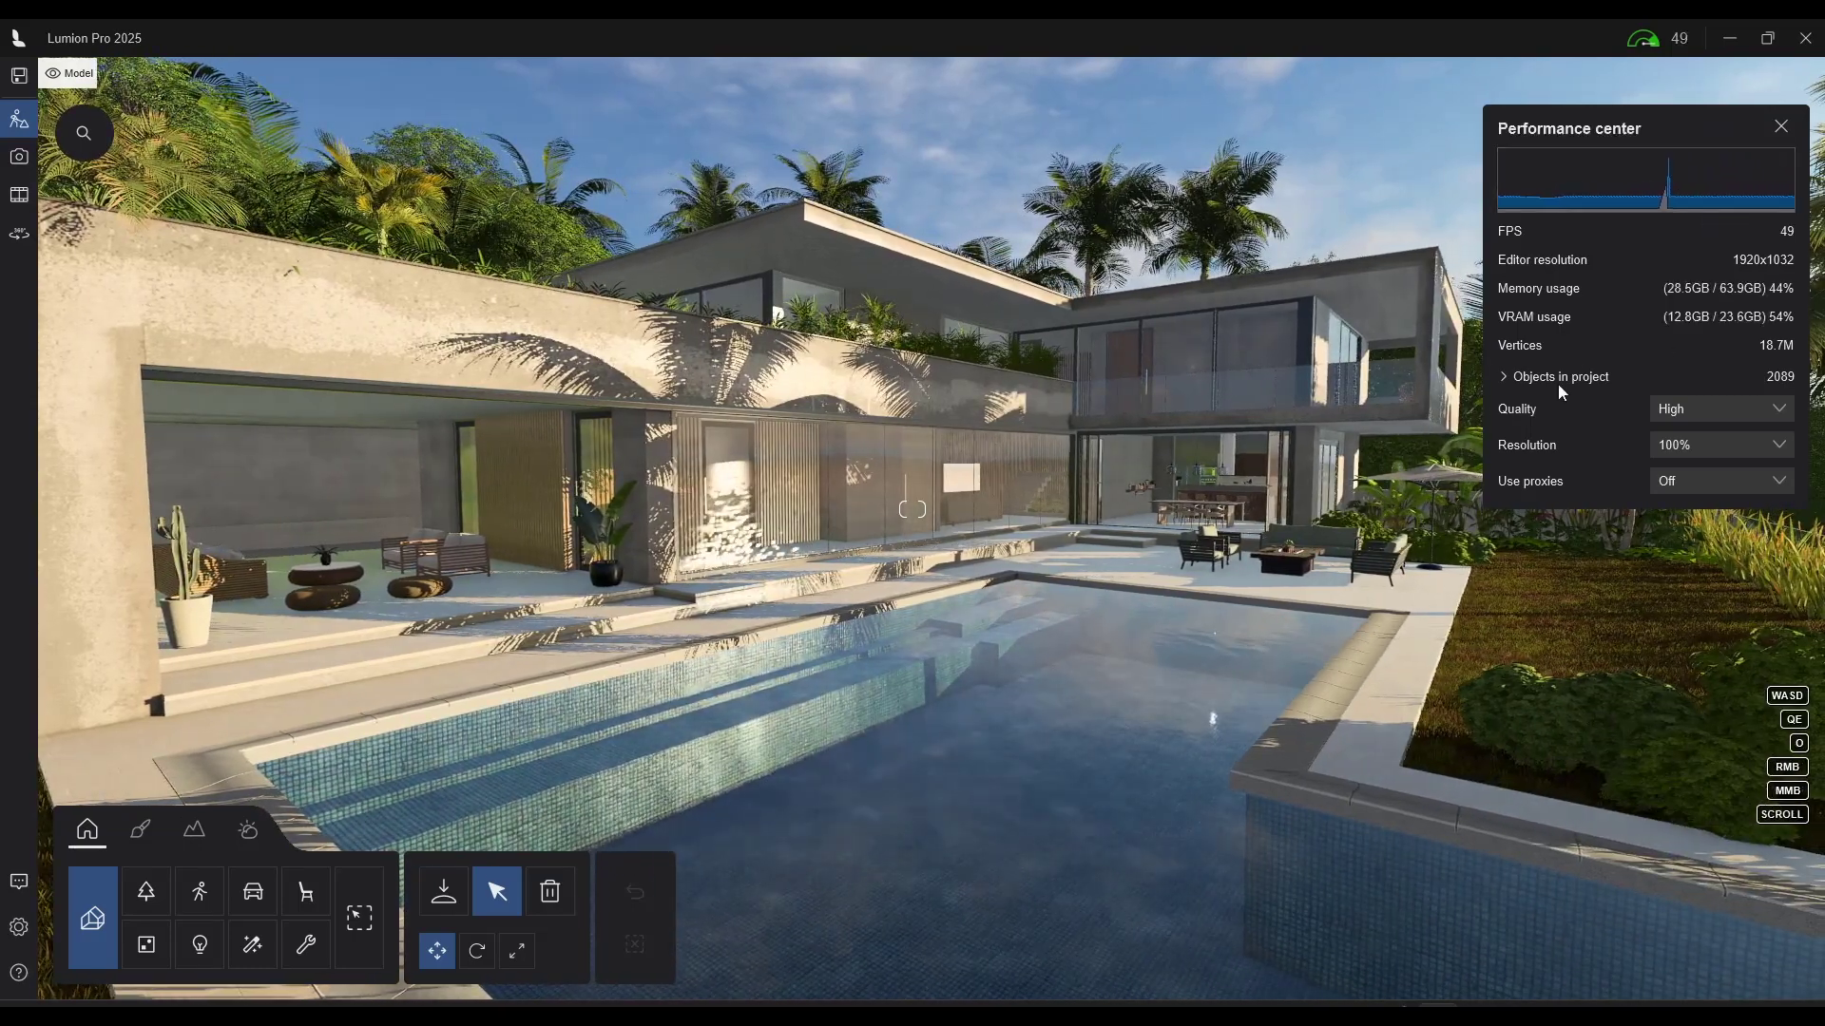
# Lower quality to Low briefly, then reset quality and resolution to their defaults
pyautogui.click(1706, 444)
pyautogui.click(1677, 437)
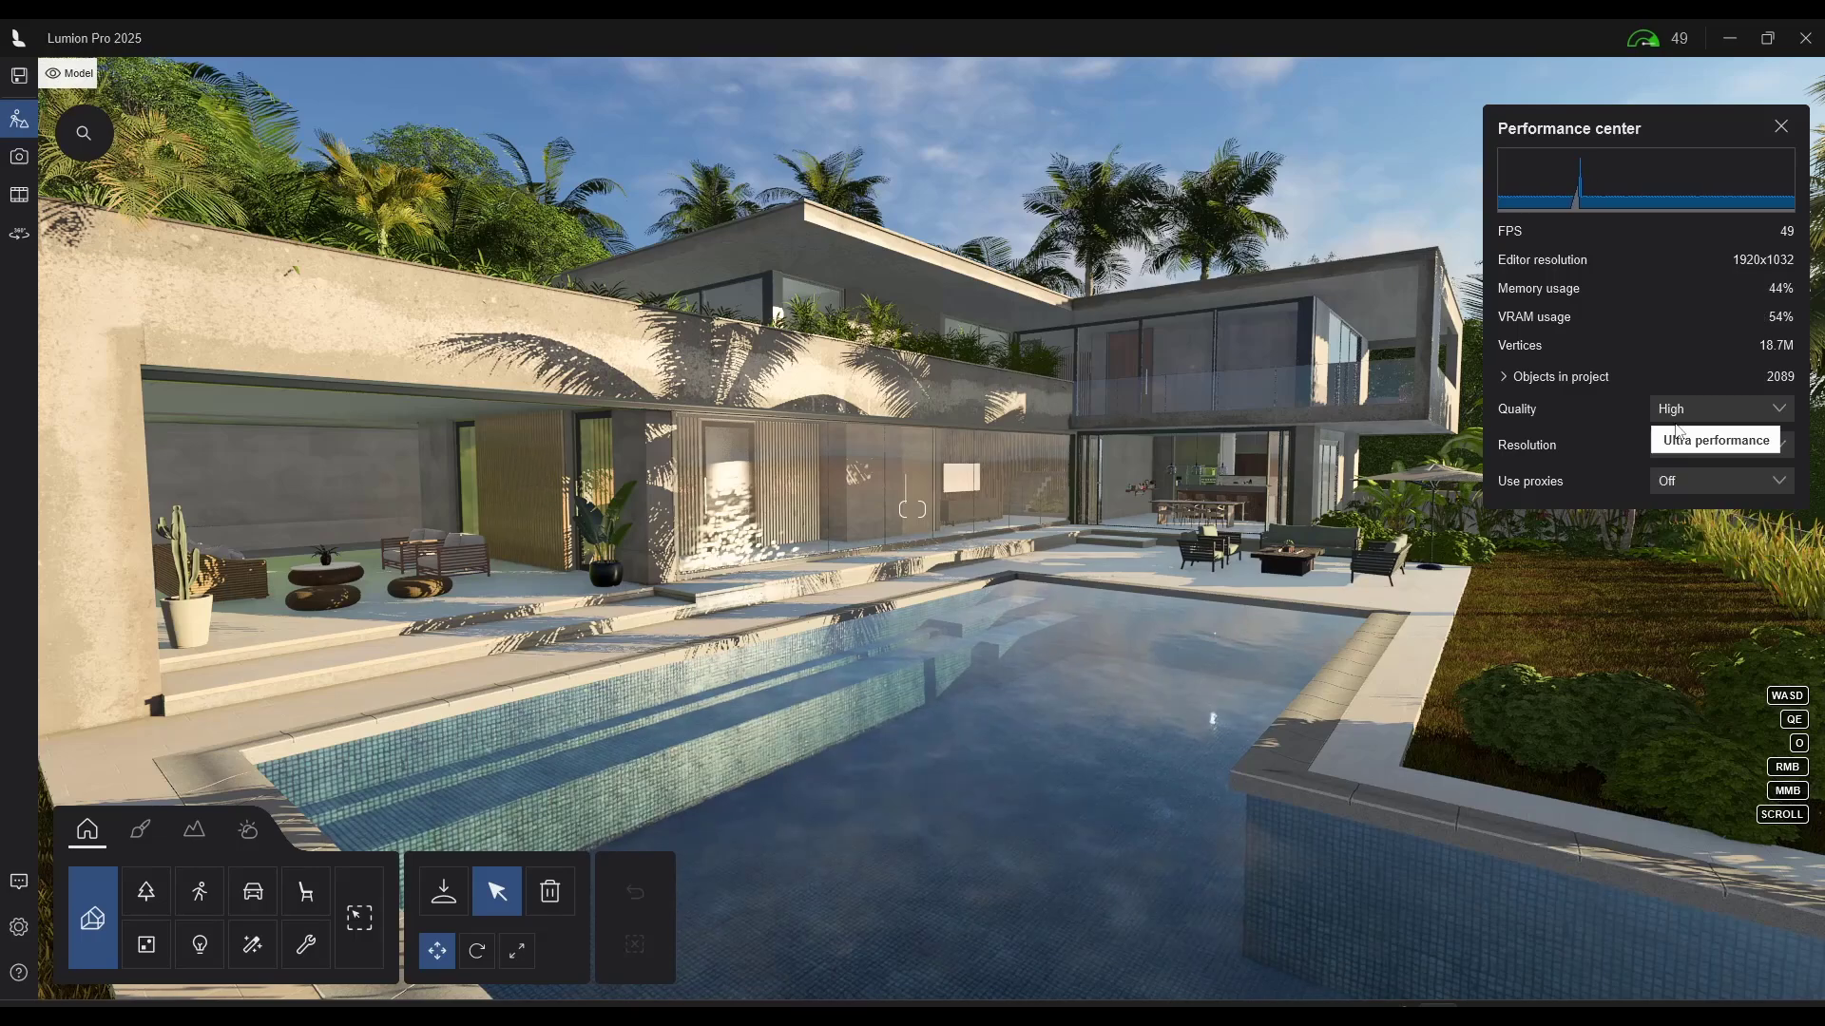
pyautogui.click(1678, 434)
pyautogui.press('d')
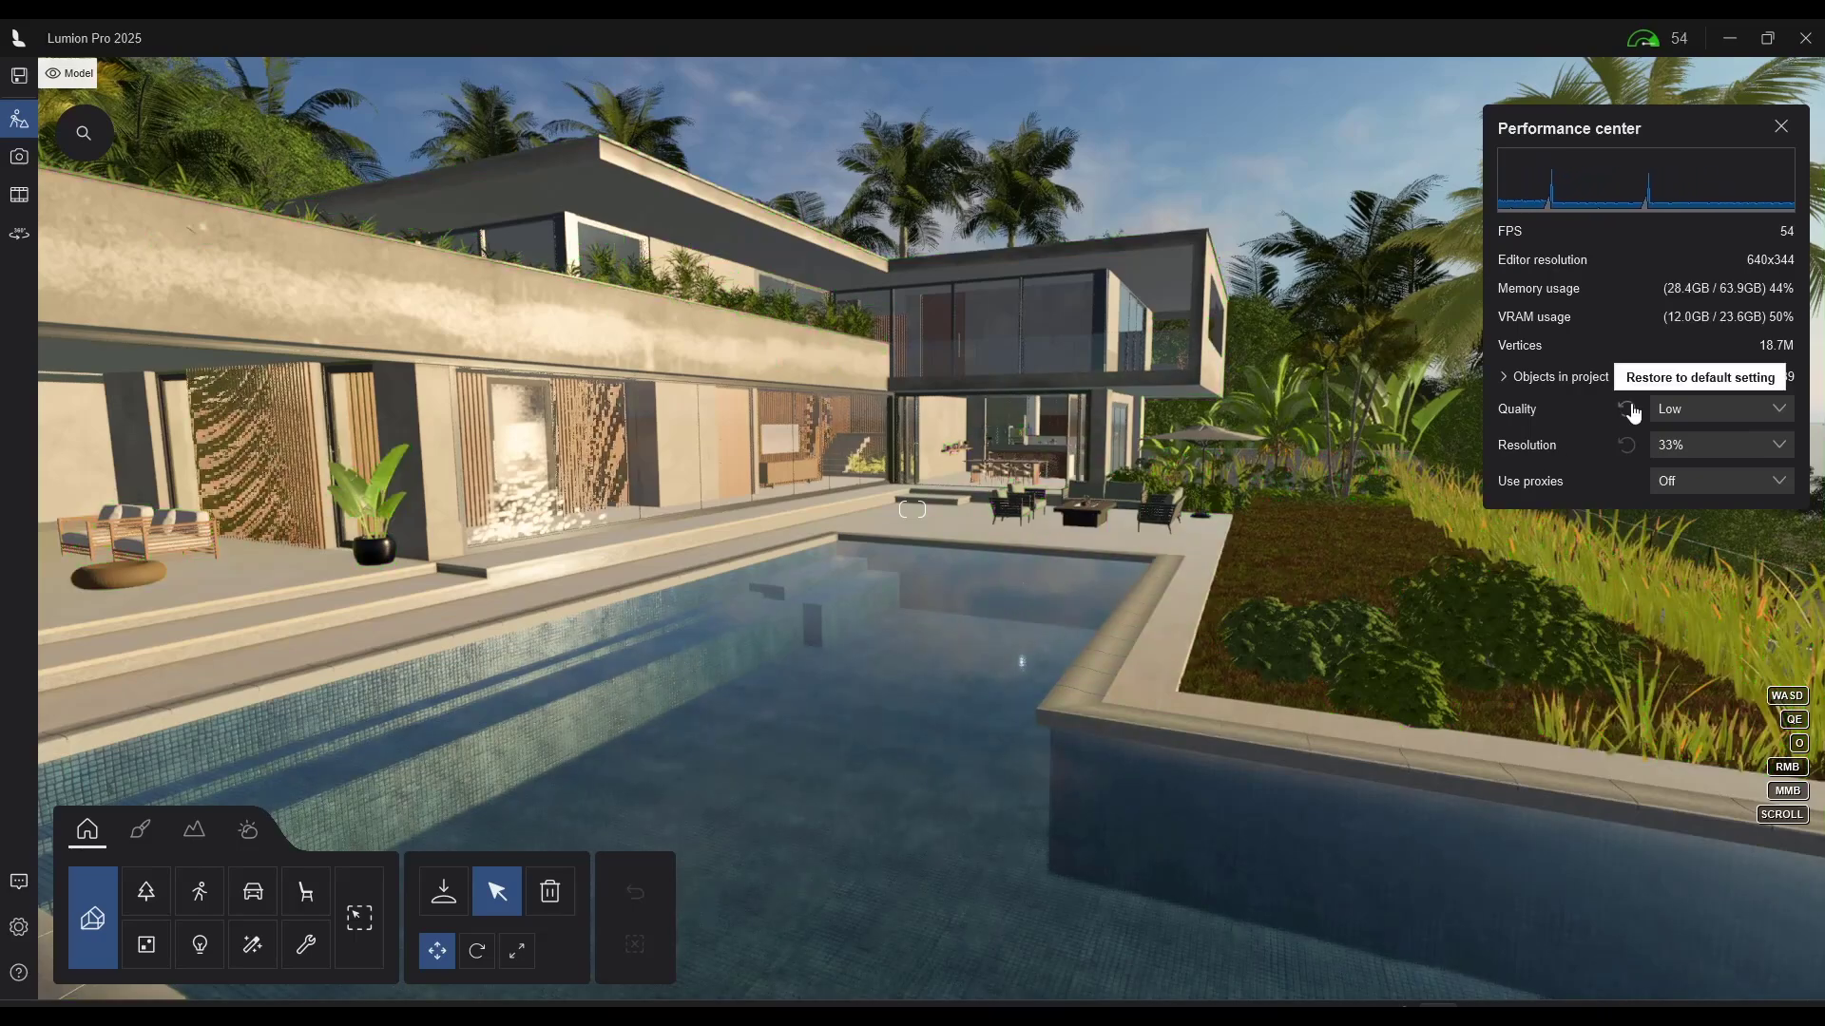
pyautogui.press('w')
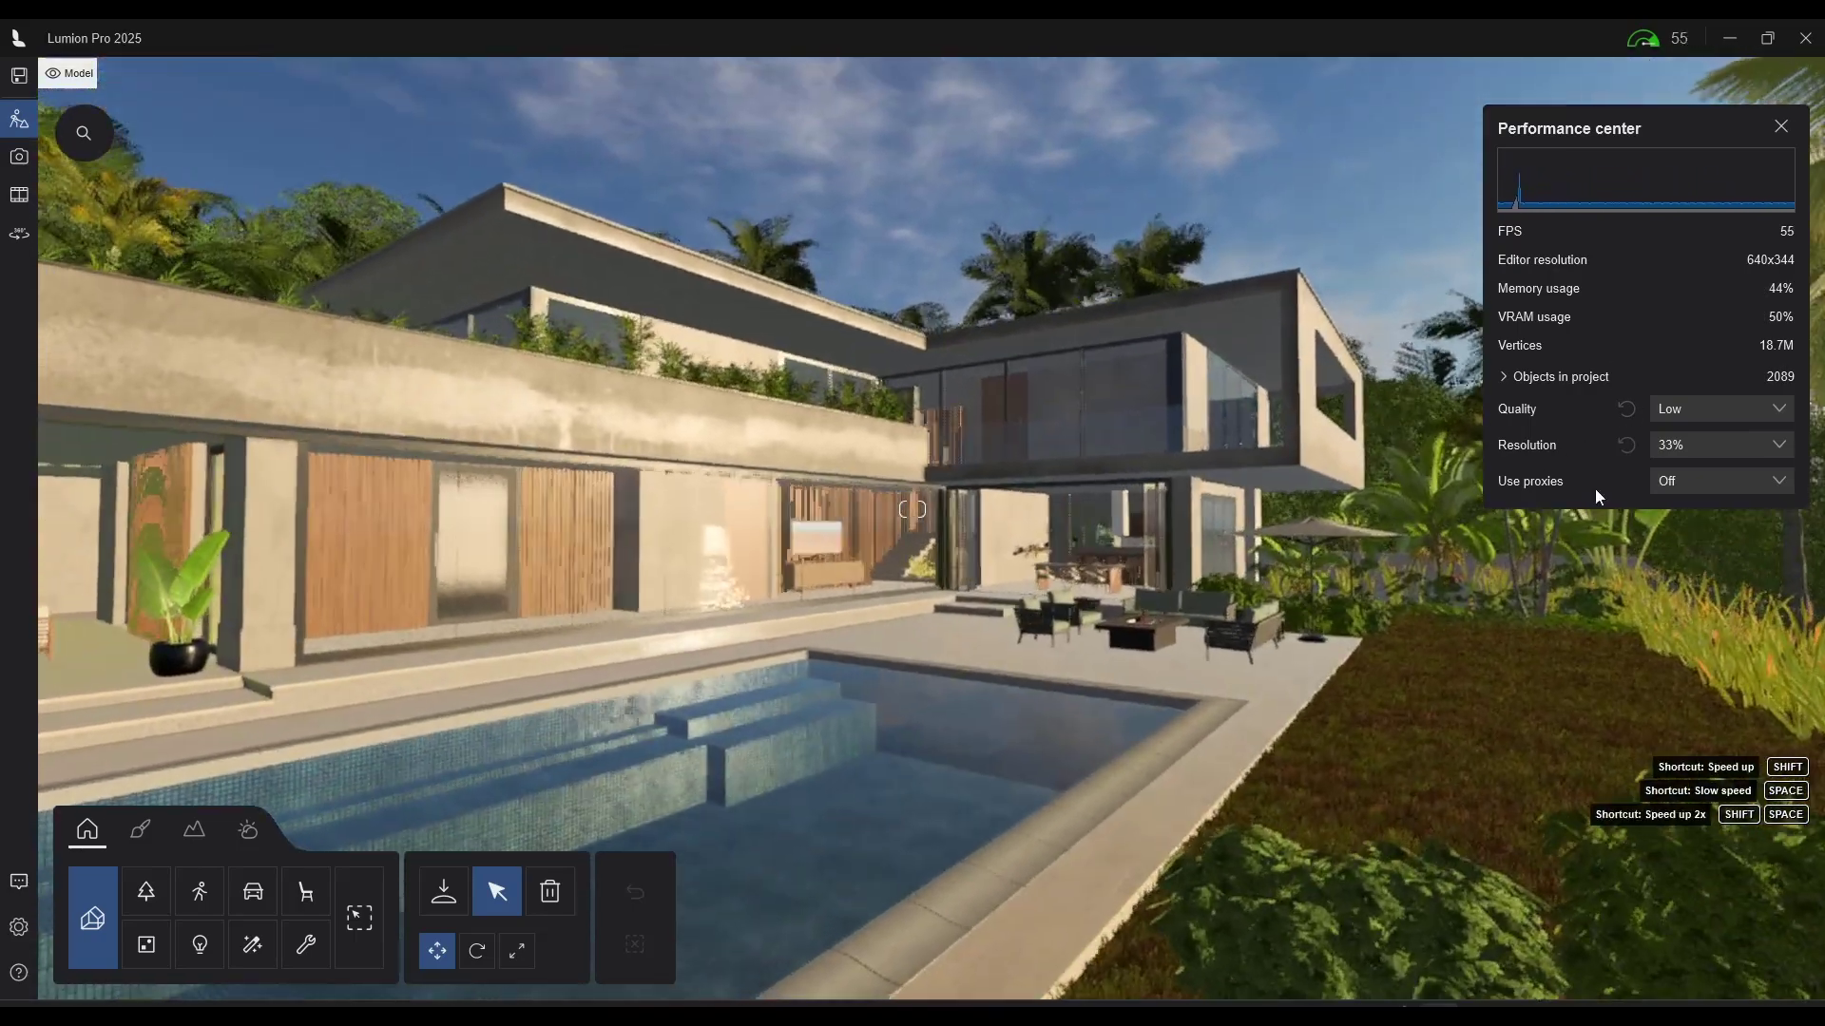
pyautogui.click(1626, 409)
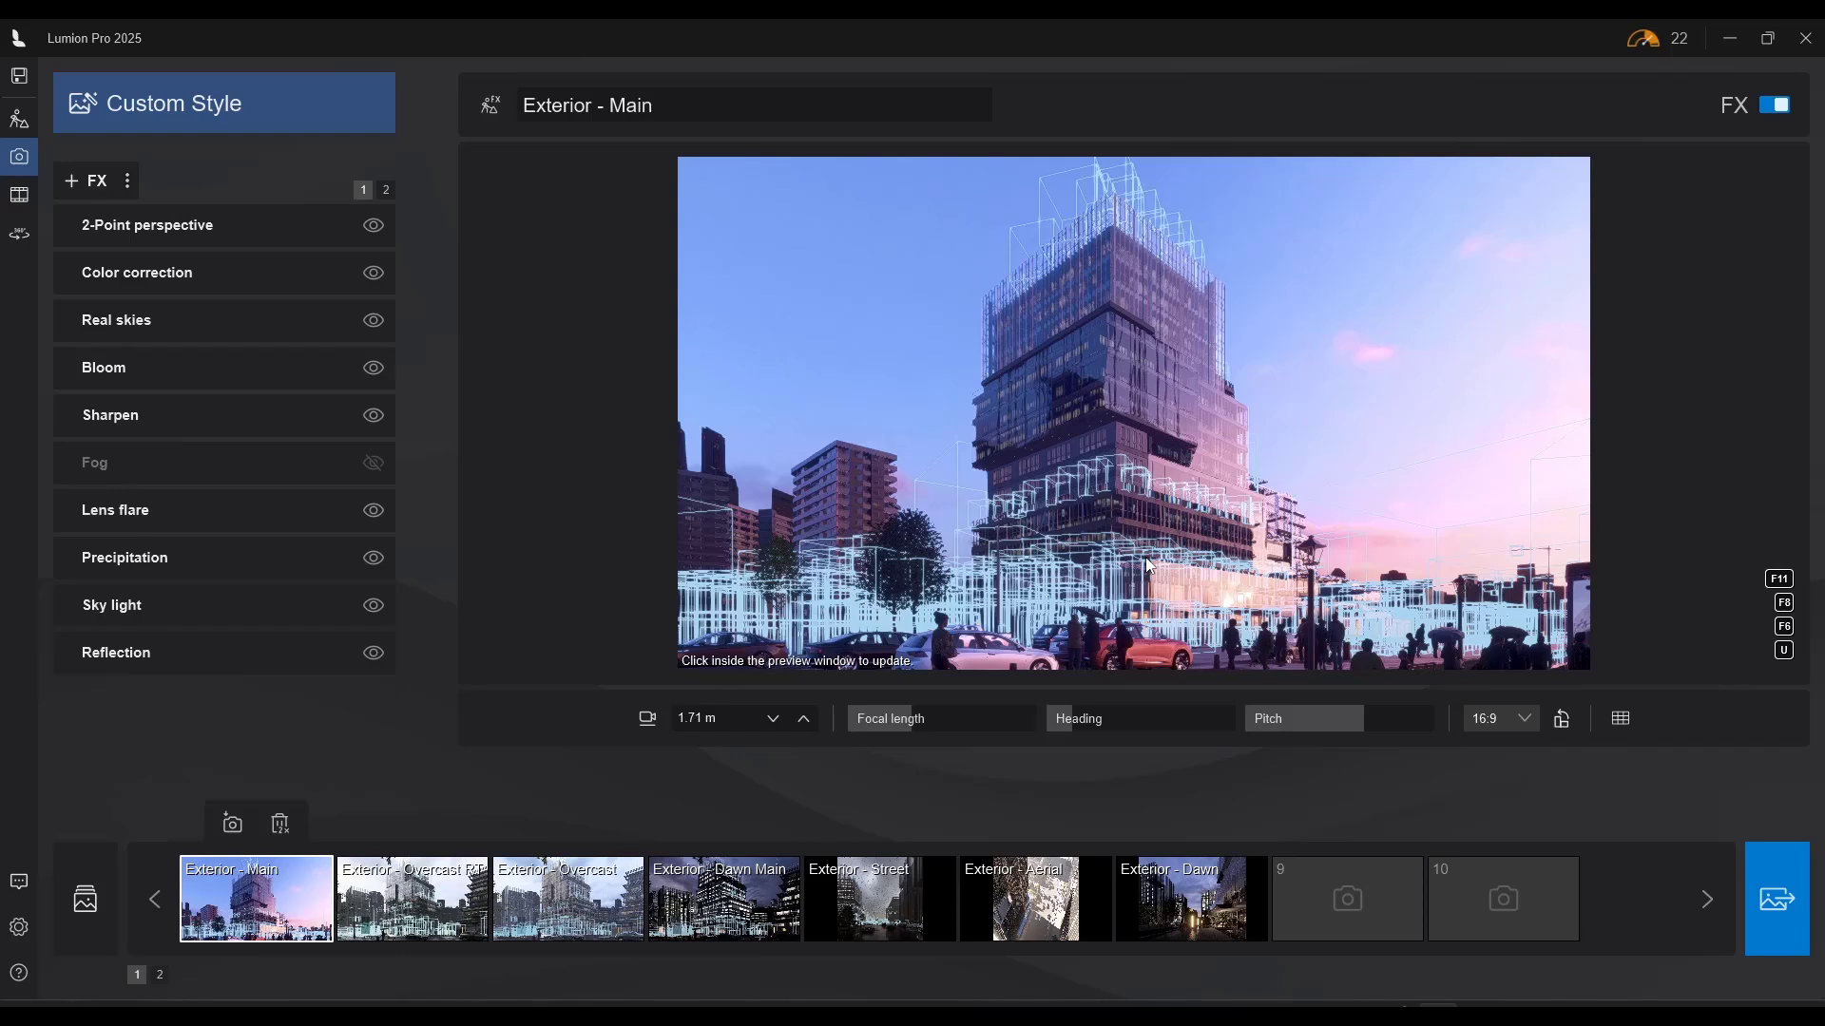
# Show the Exterior - Main shot in Photo mode with its Custom Style effects list
pyautogui.moveTo(1676, 49)
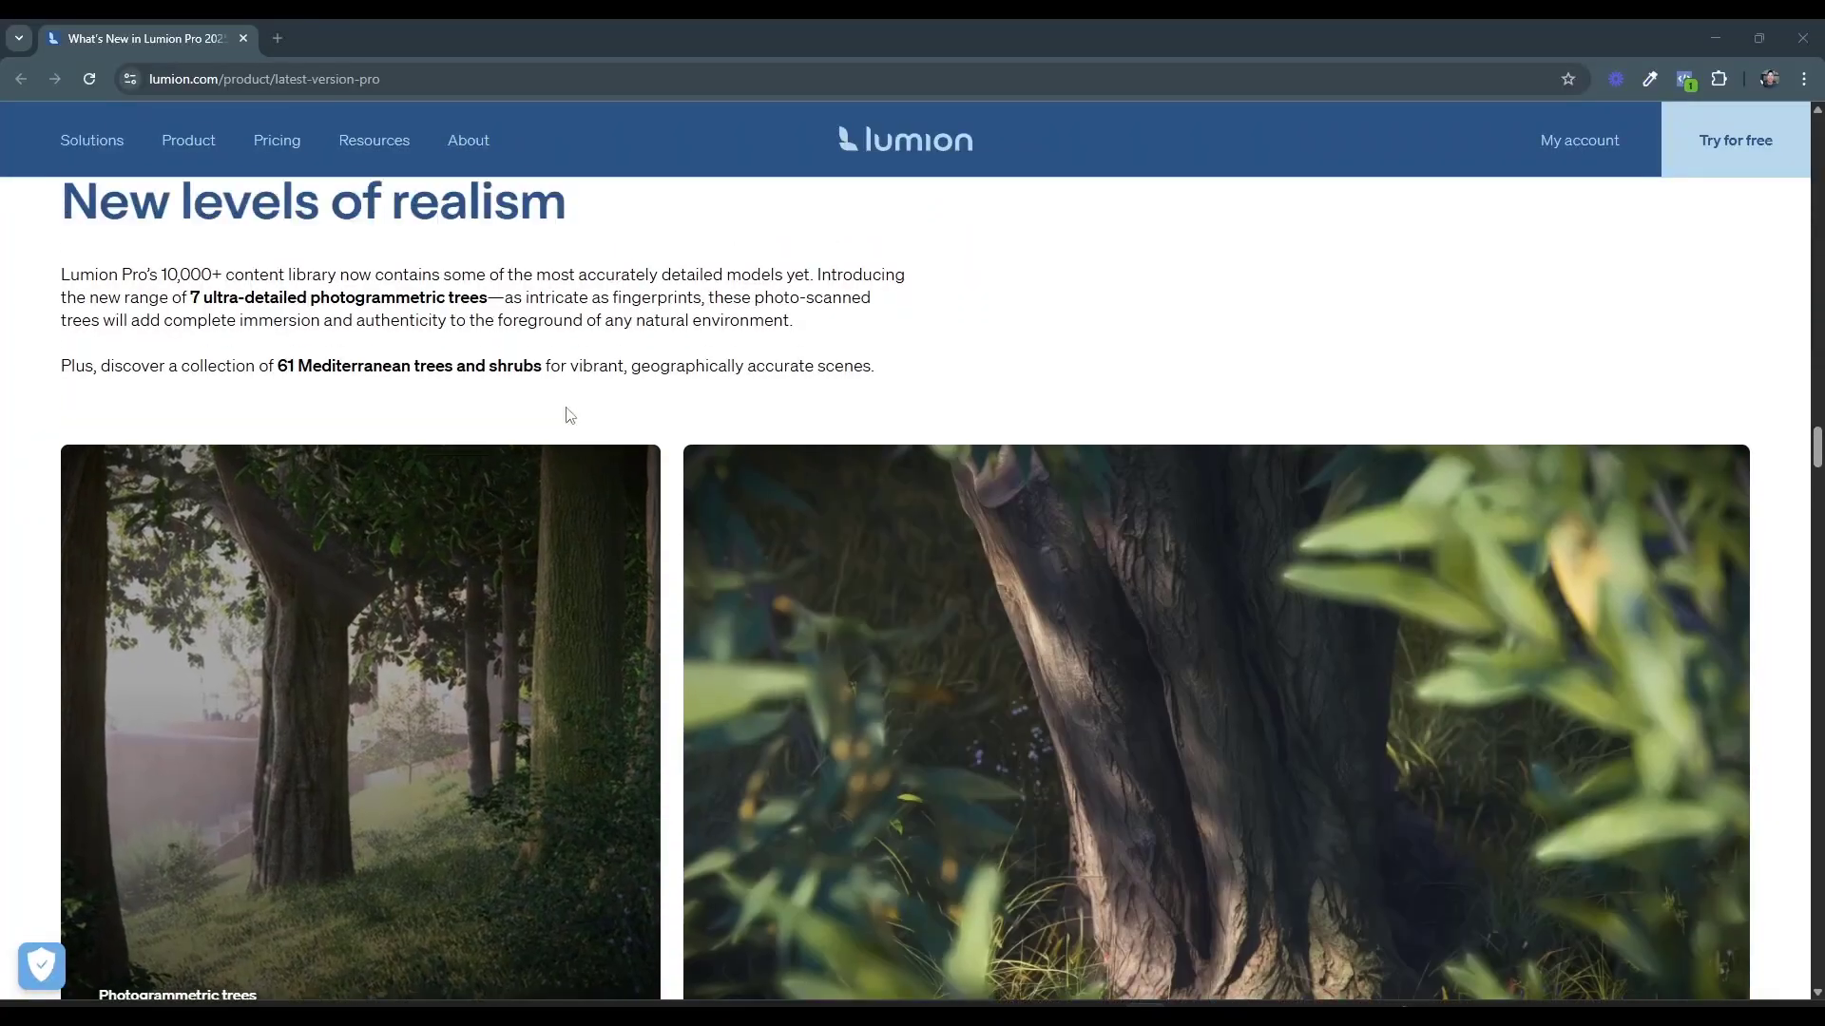
# Scroll the What's New page to New levels of realism on photogrammetric and Mediterranean trees
pyautogui.scroll(1, 570, 415)
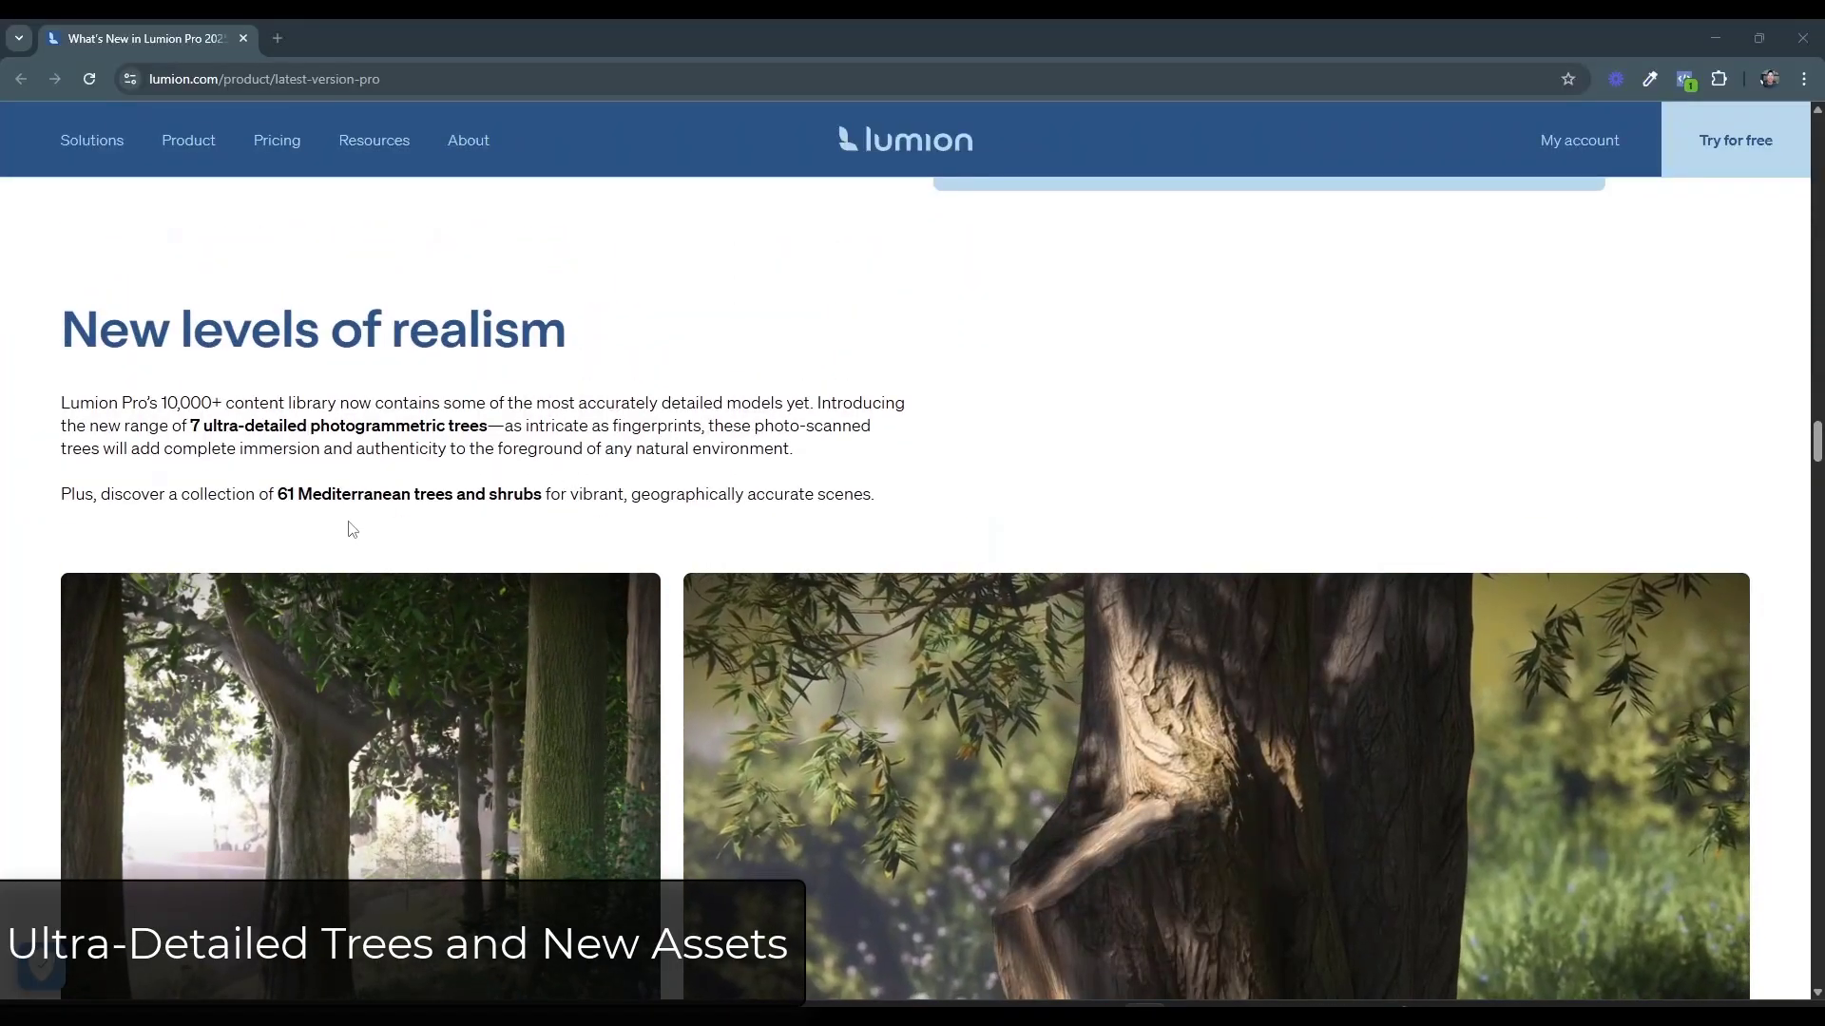
pyautogui.scroll(-2, 414, 521)
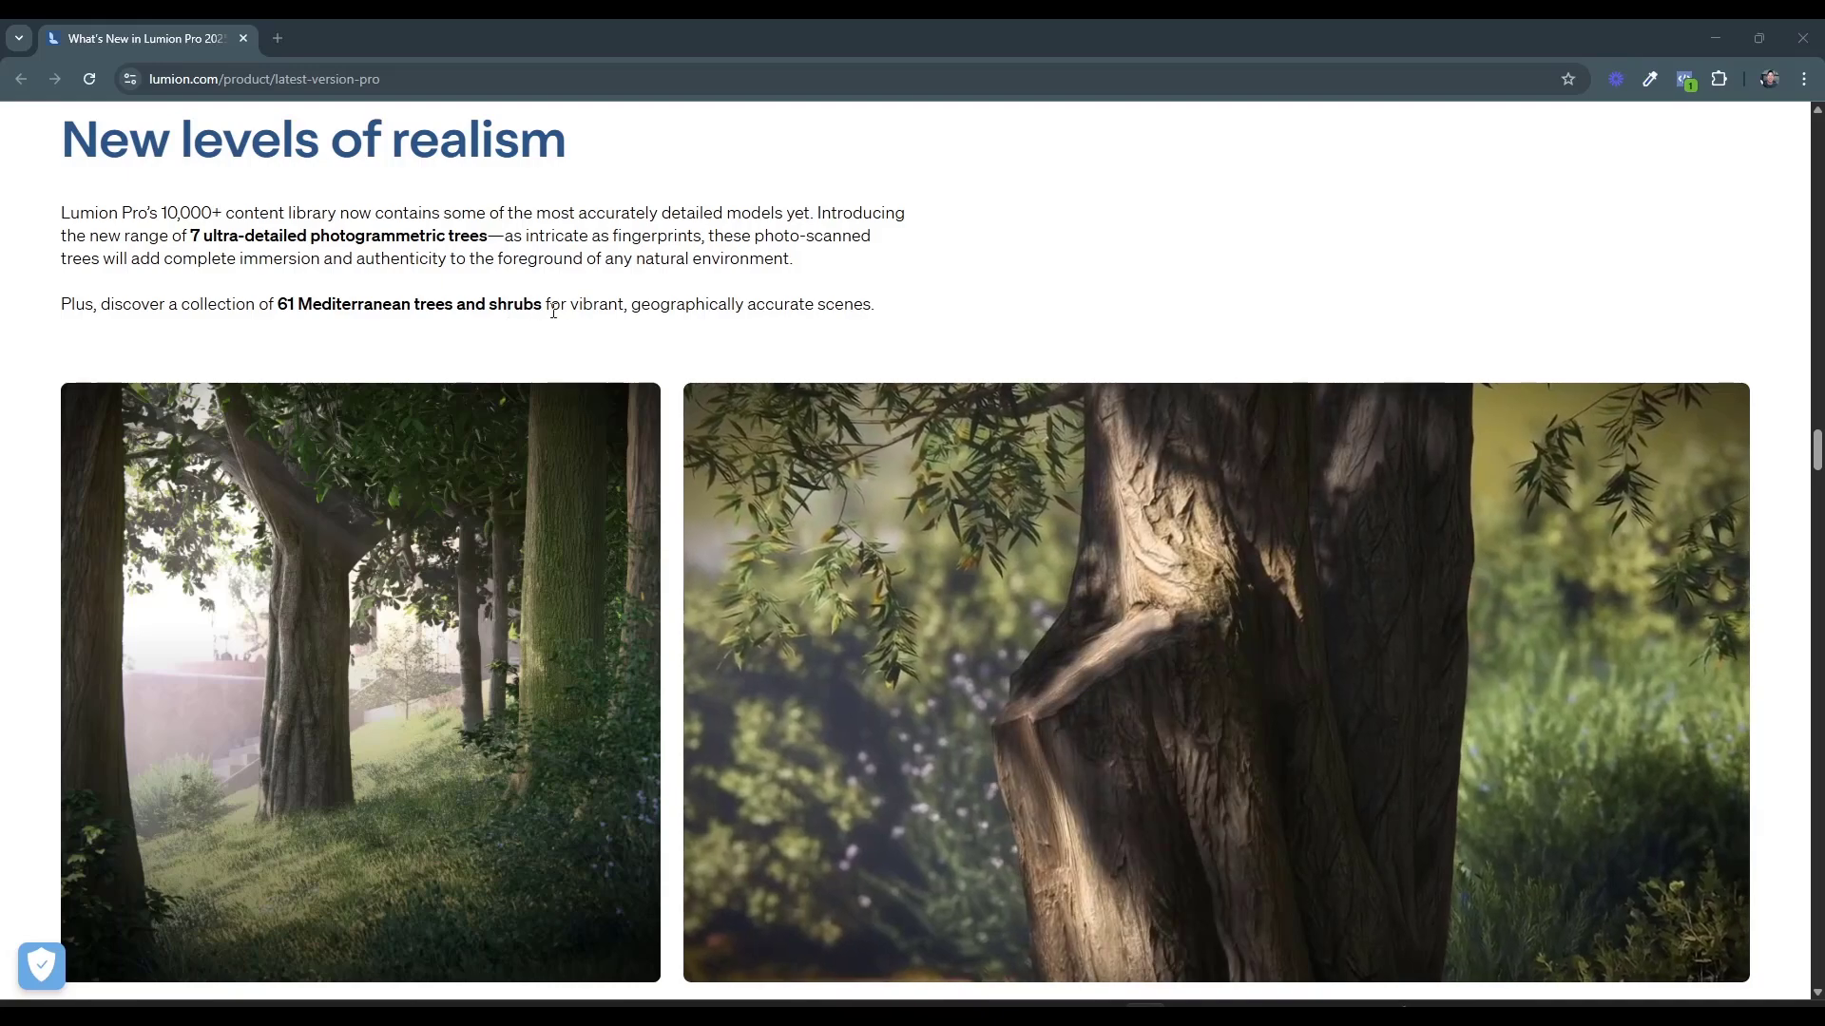
pyautogui.scroll(-2, 553, 312)
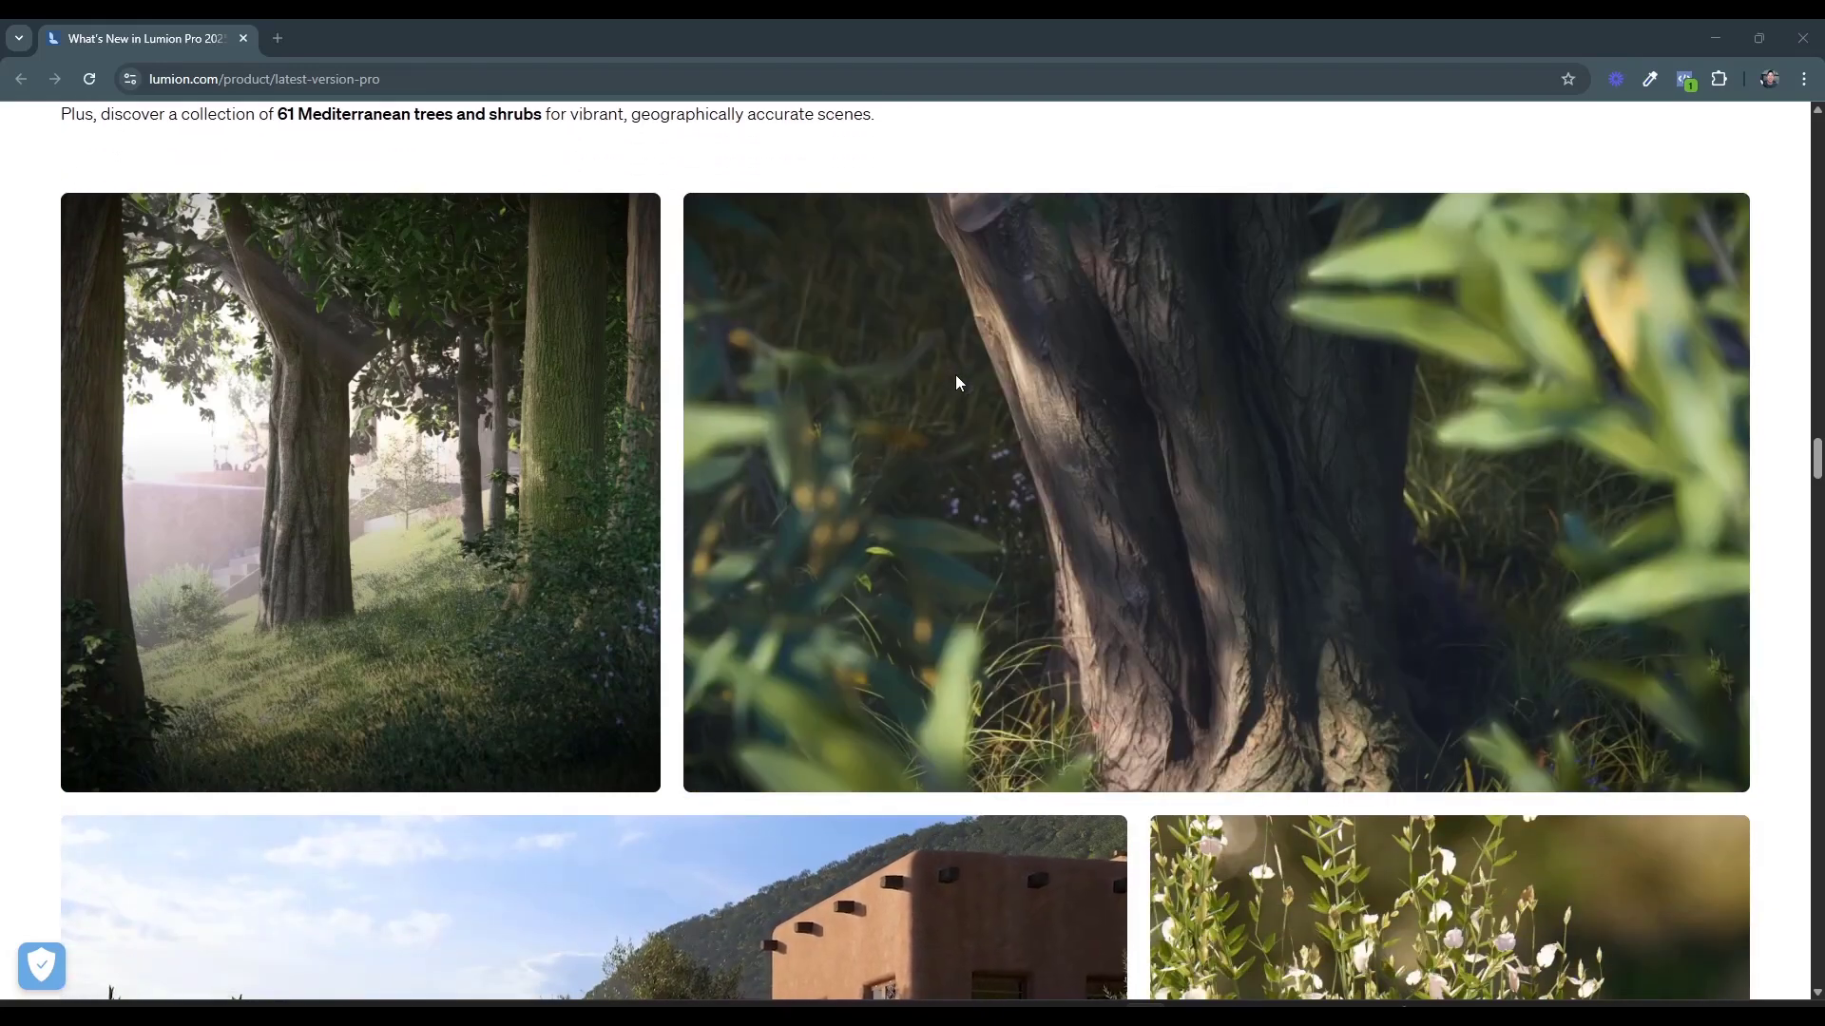
pyautogui.scroll(-5, 950, 375)
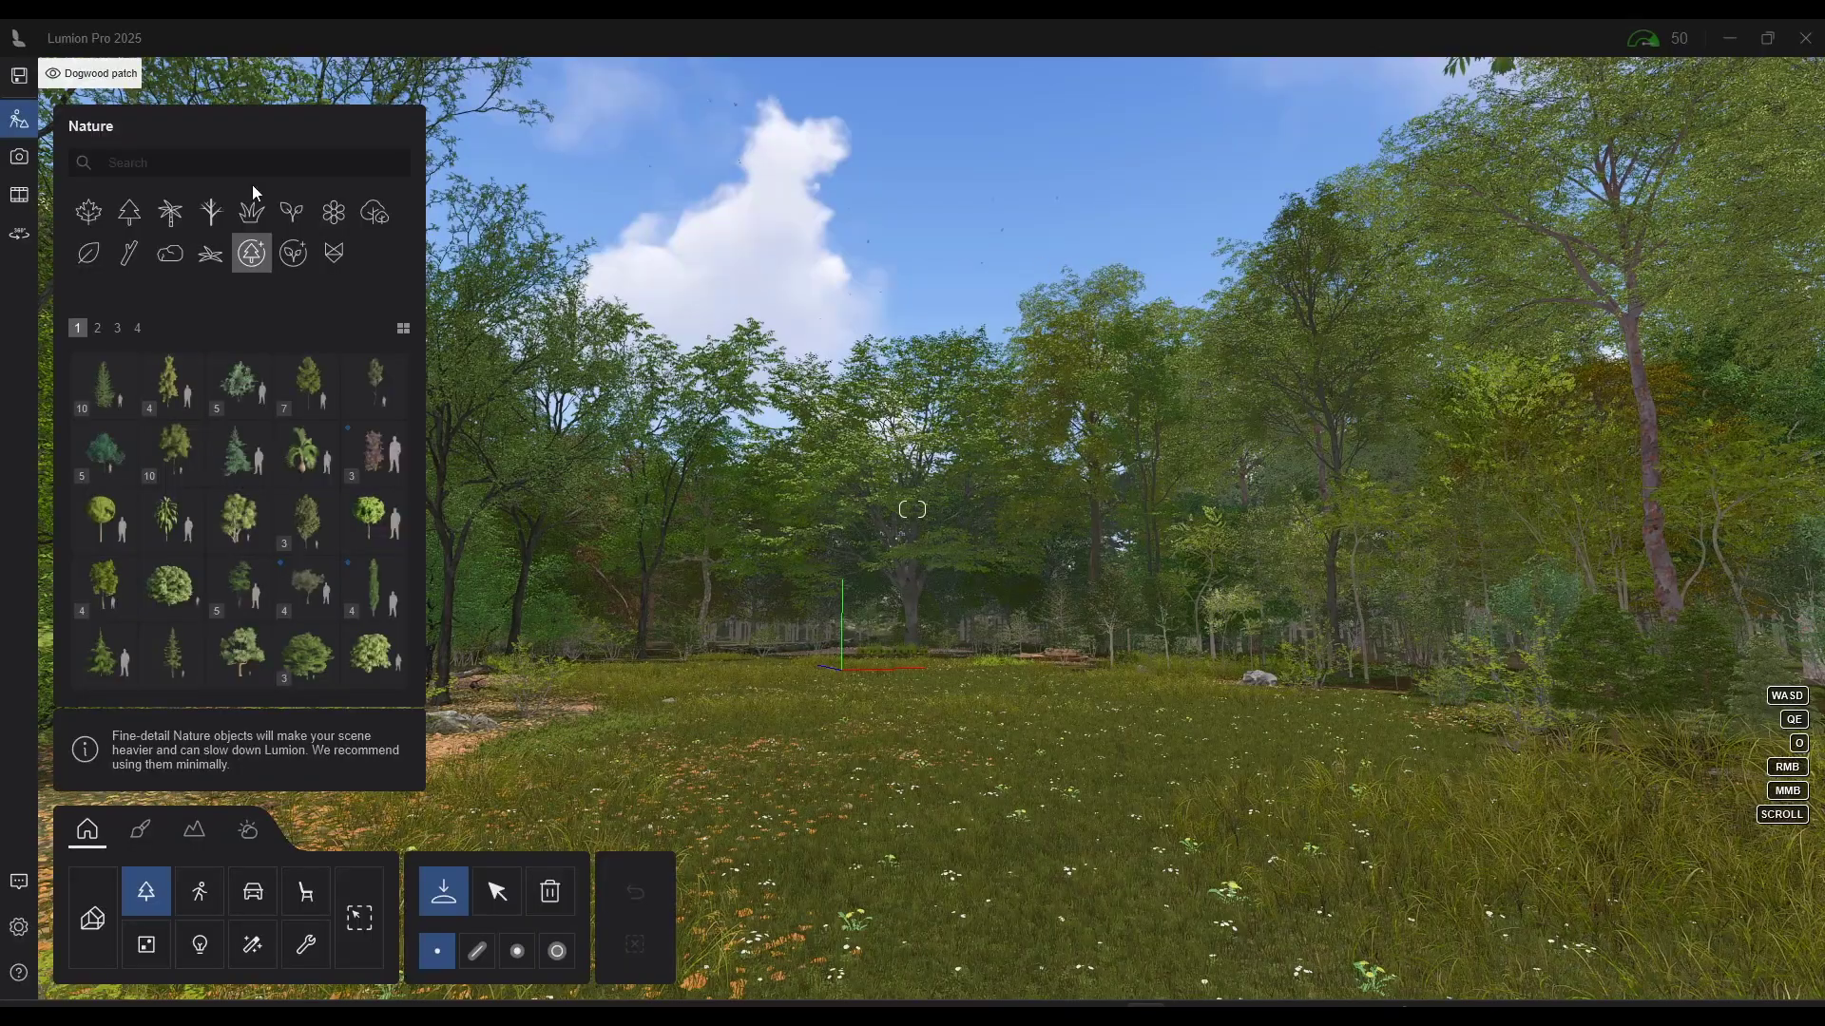
# Search the Nature library for 'phot' and place a Scan 008 Wild Cherry in the meadow
pyautogui.click(142, 163)
pyautogui.write('p')
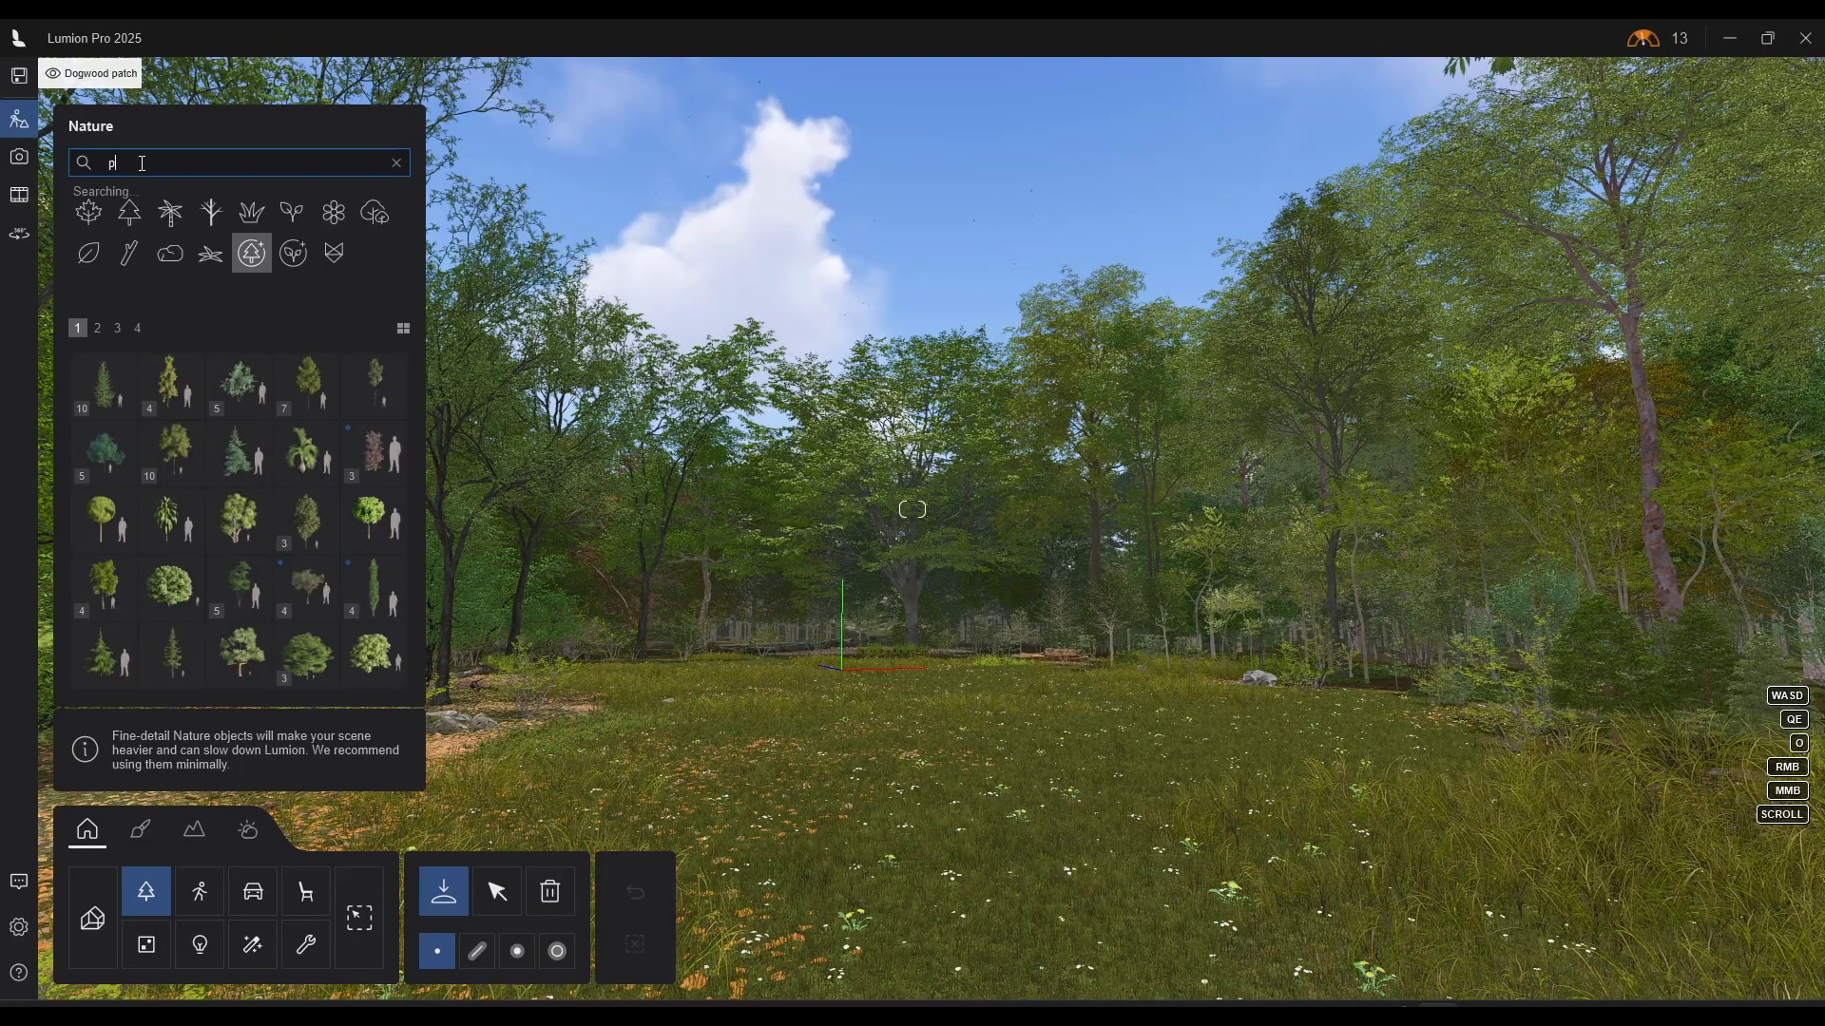
pyautogui.write('hotogram')
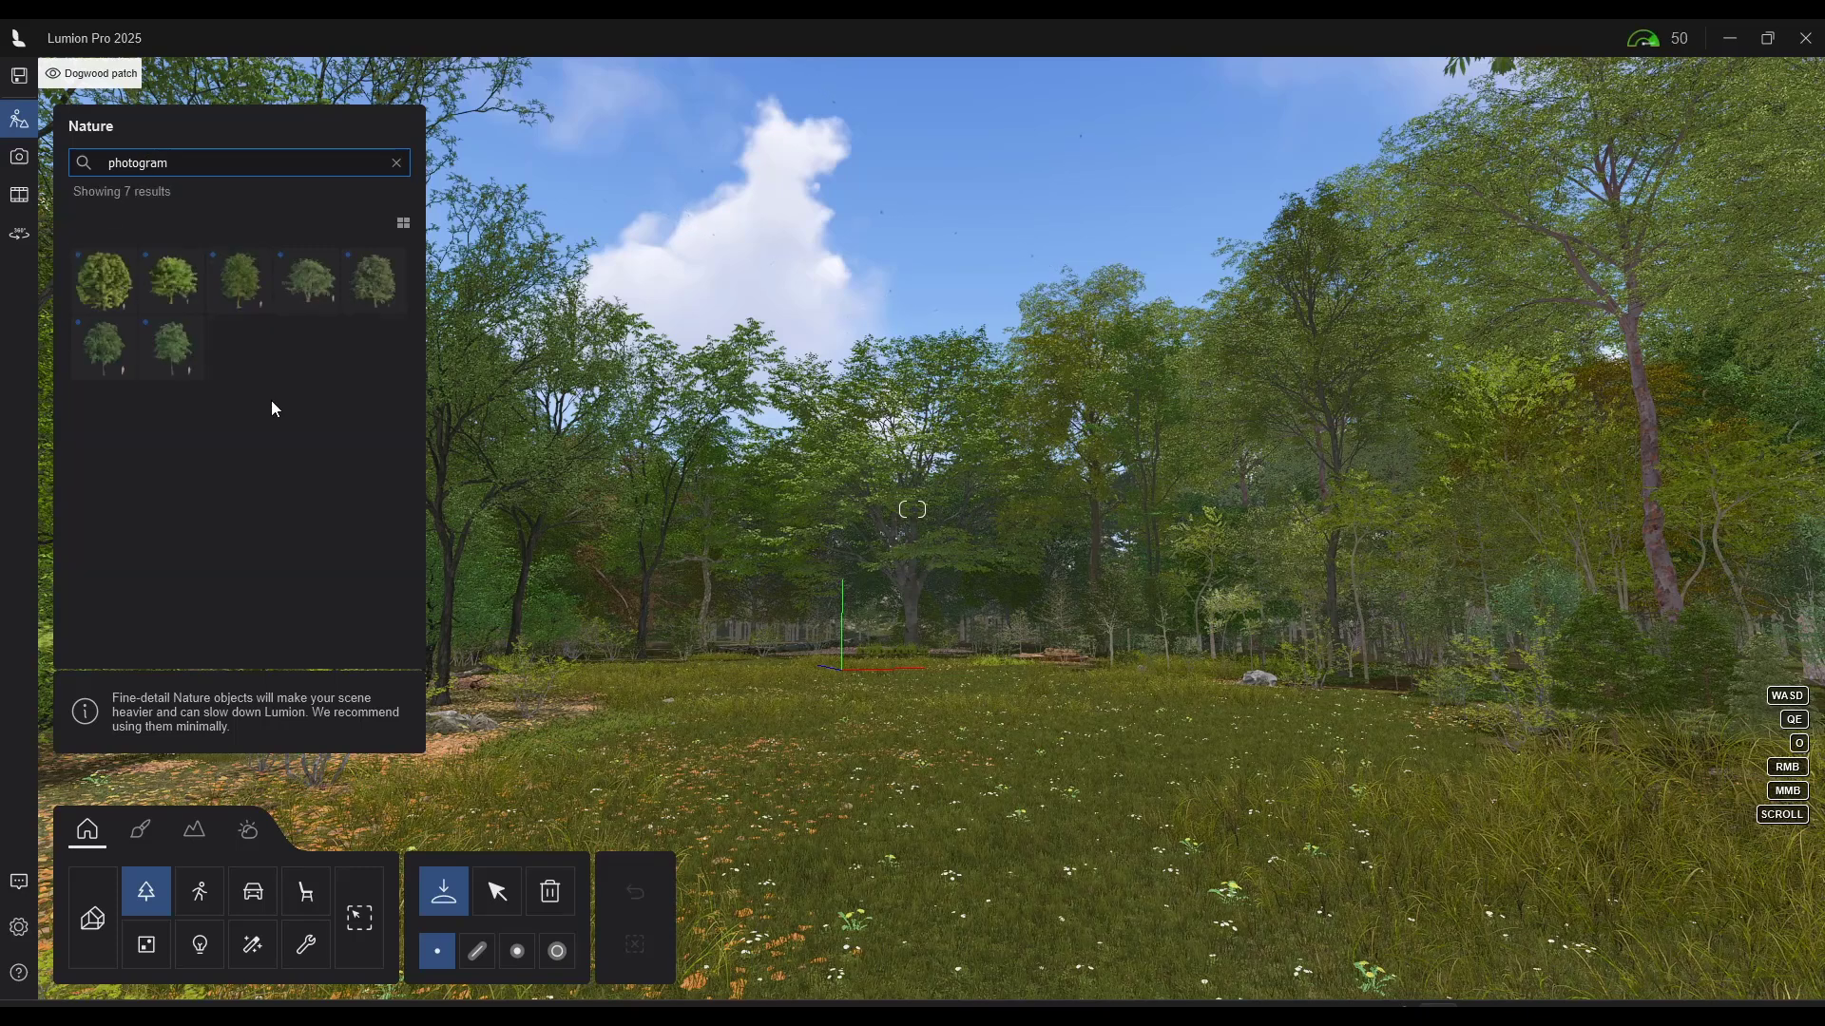
pyautogui.moveTo(332, 282)
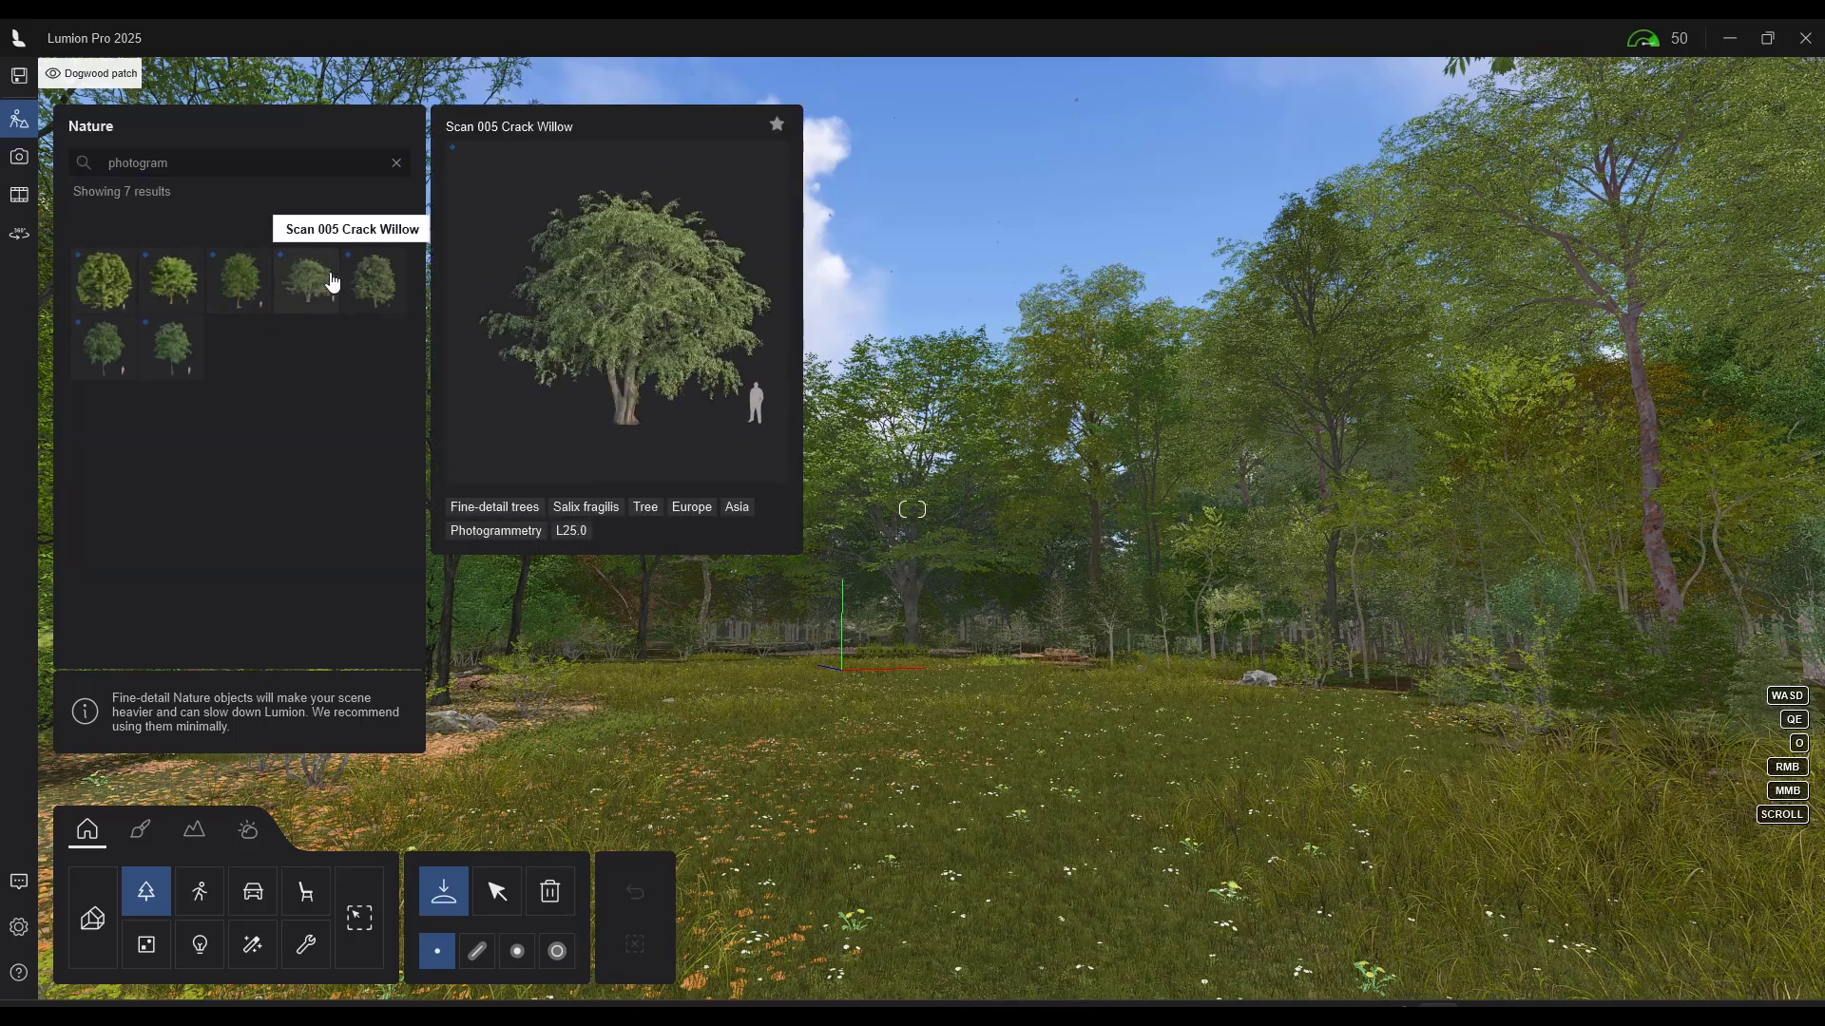
pyautogui.moveTo(235, 287)
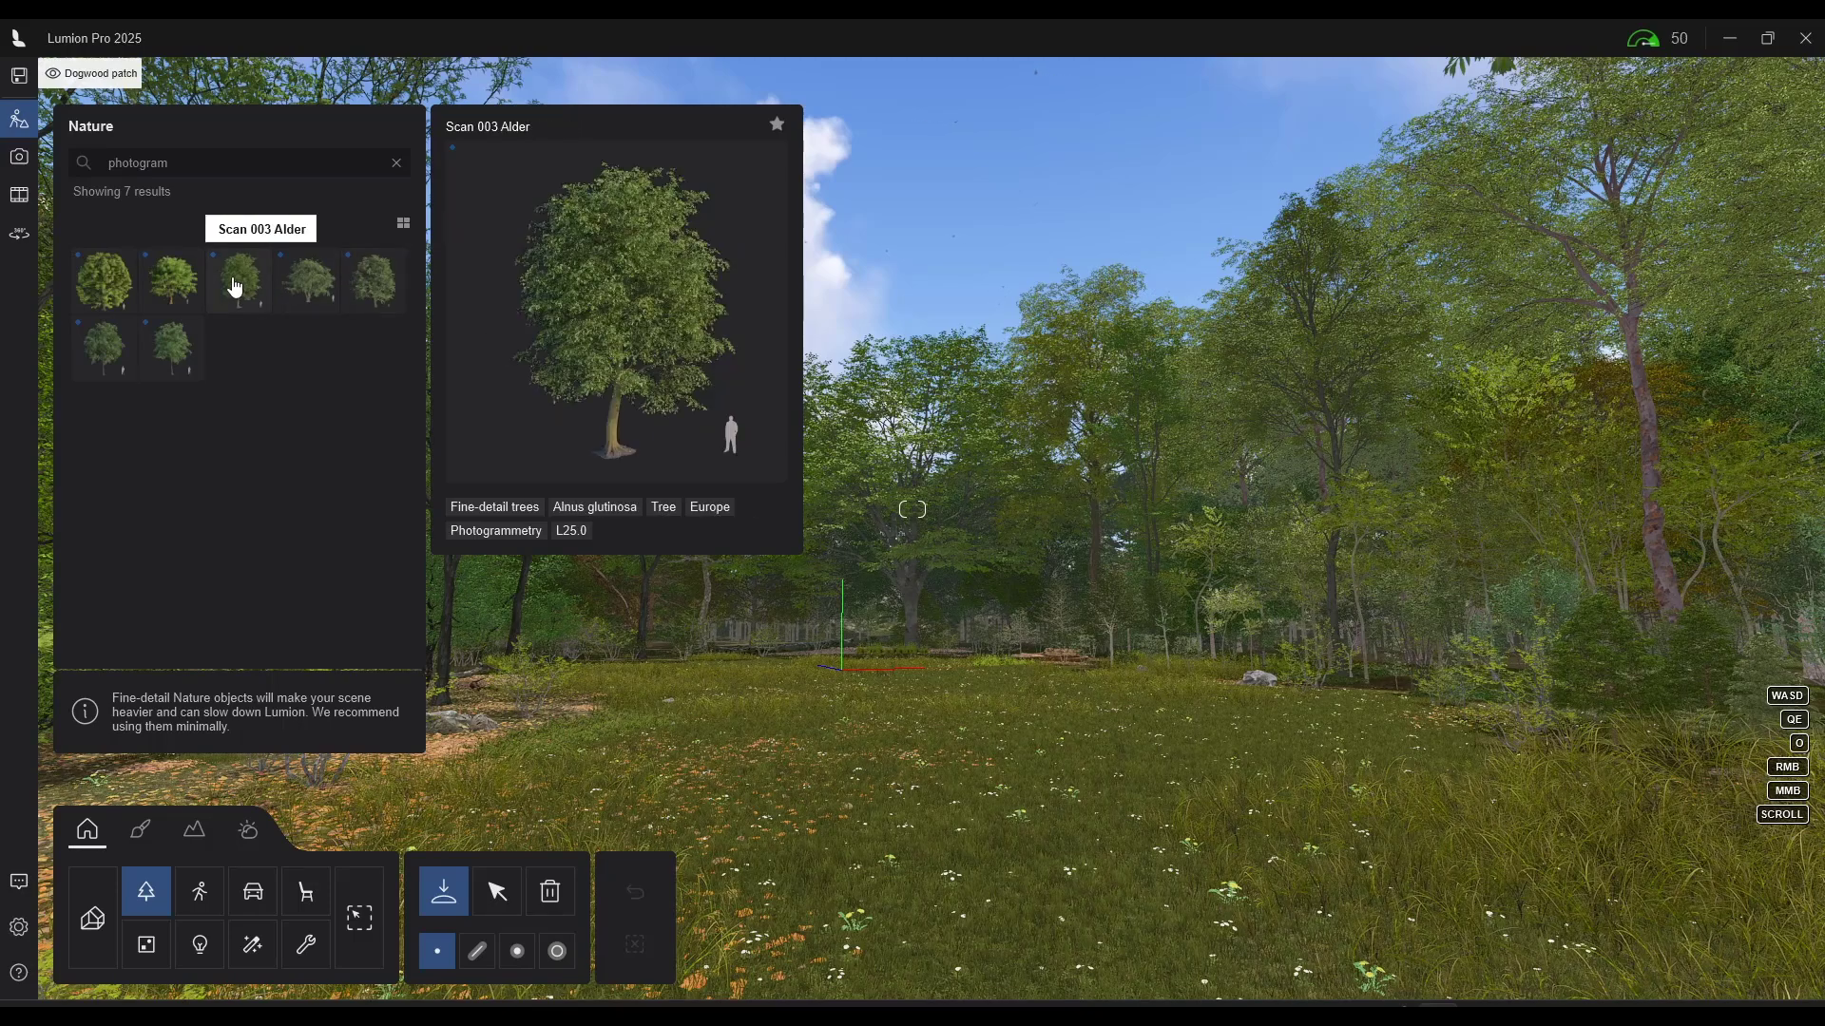
pyautogui.moveTo(167, 350)
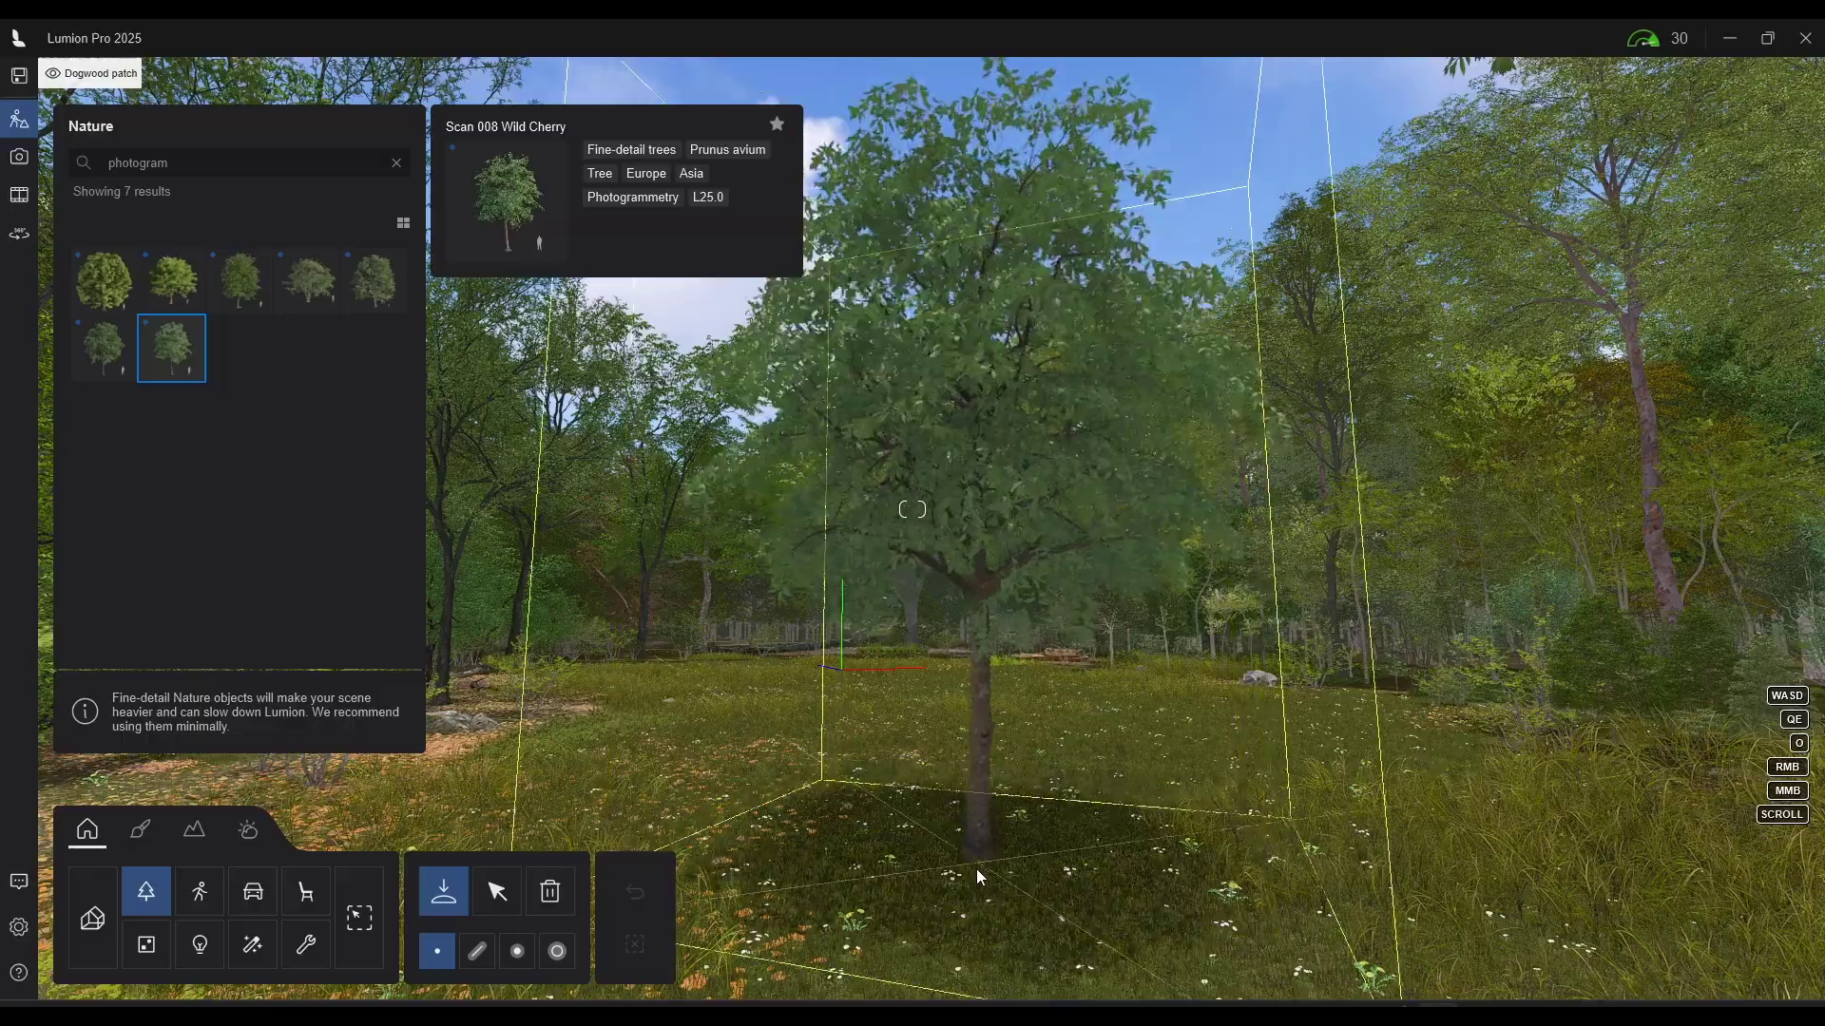
pyautogui.click(985, 789)
# Fly around the Wild Cherry from trunk base up into its canopy and back out
pyautogui.press('w')
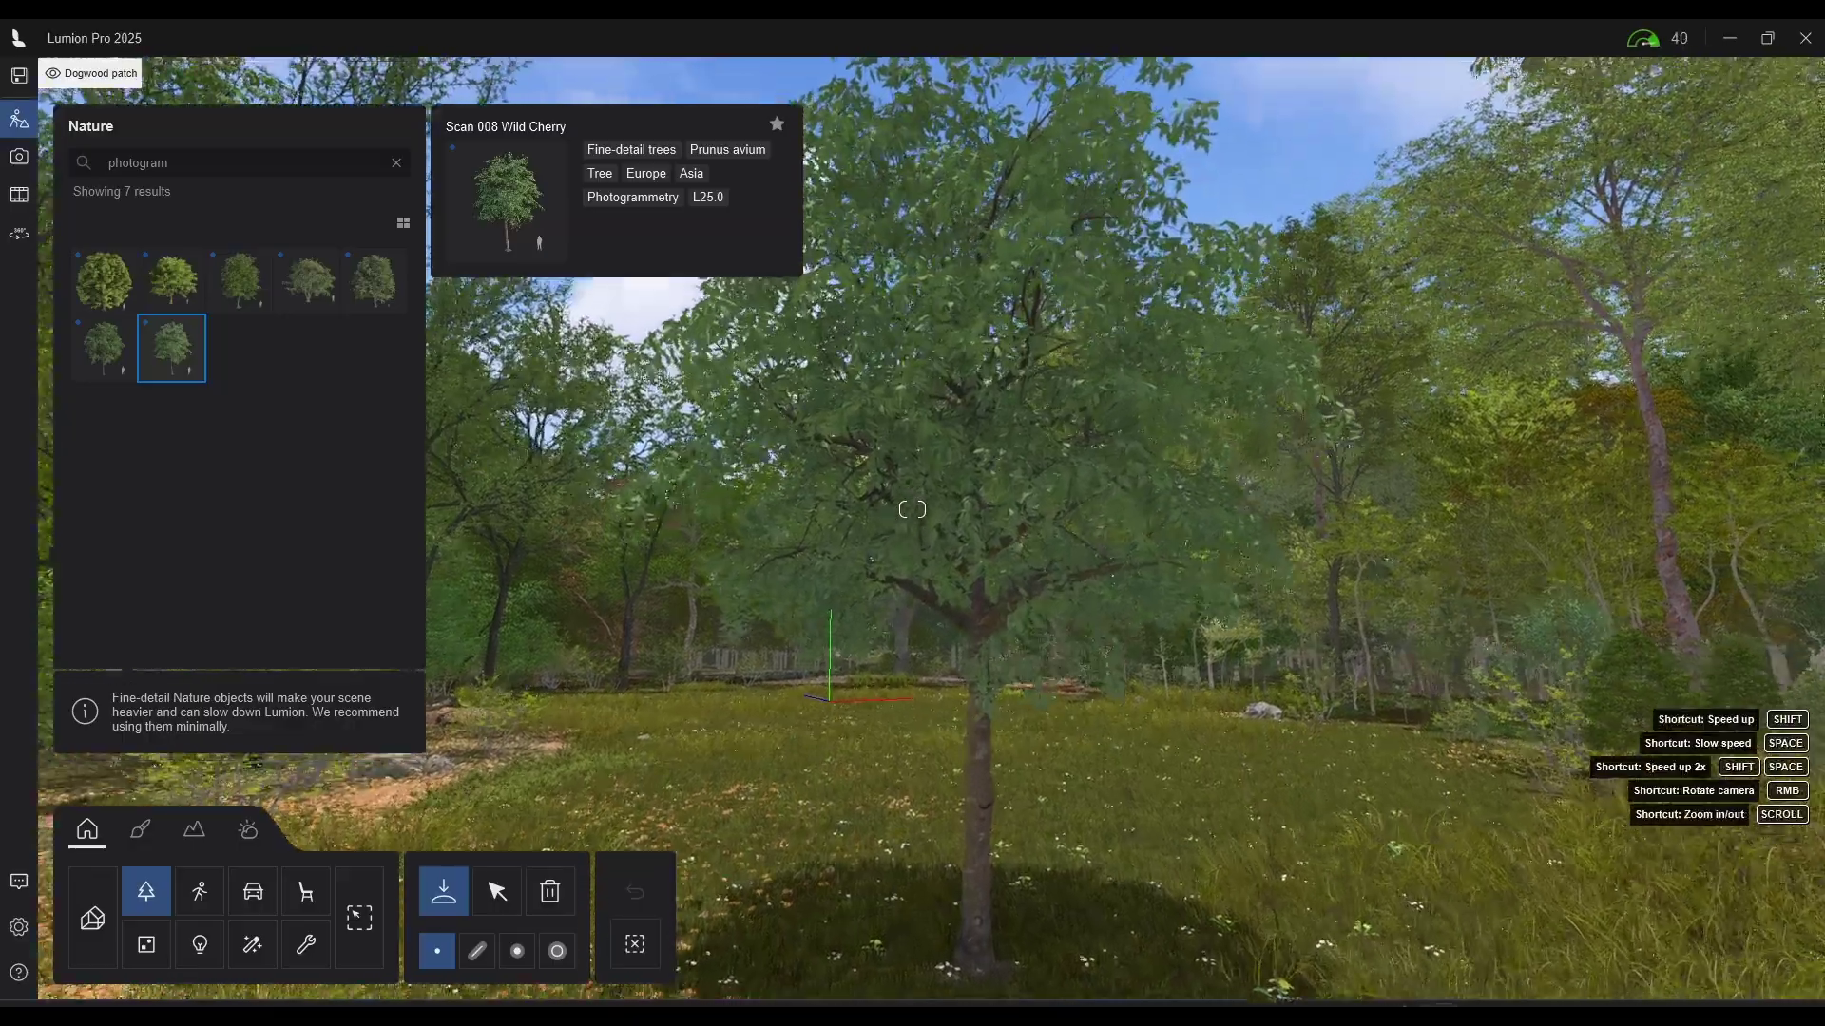
pyautogui.press('w')
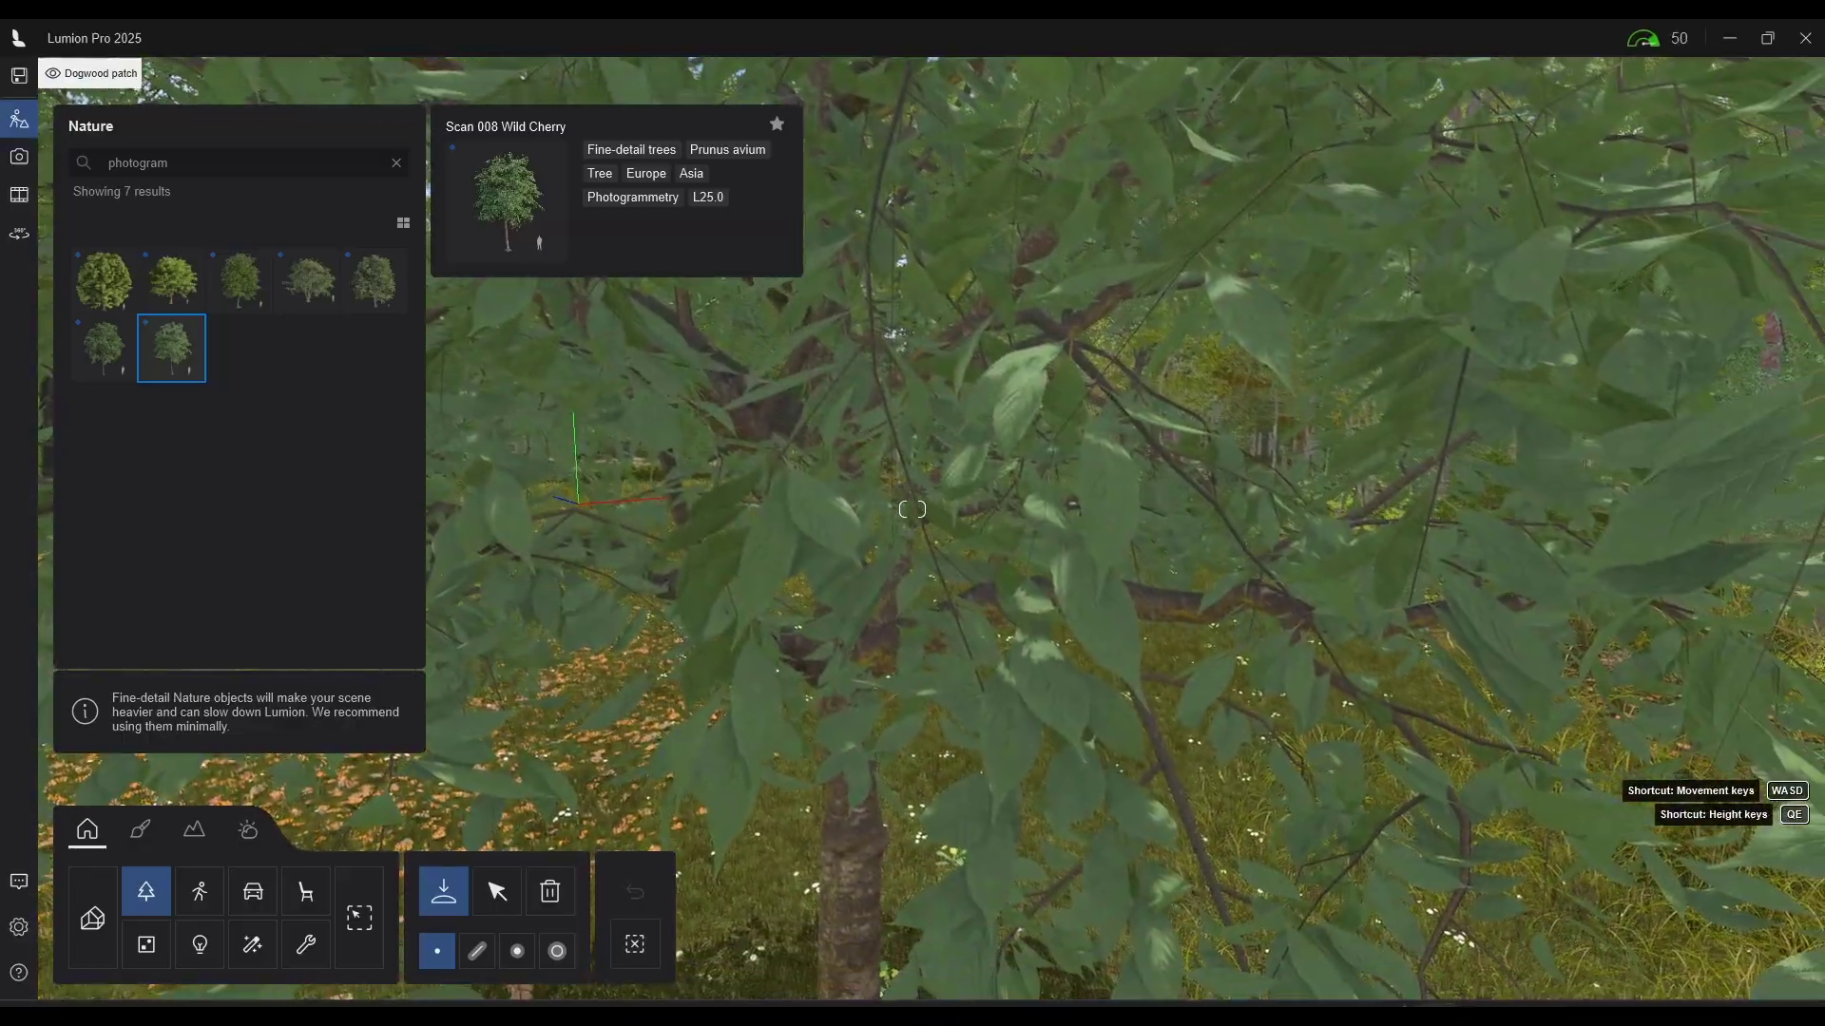
pyautogui.press('e')
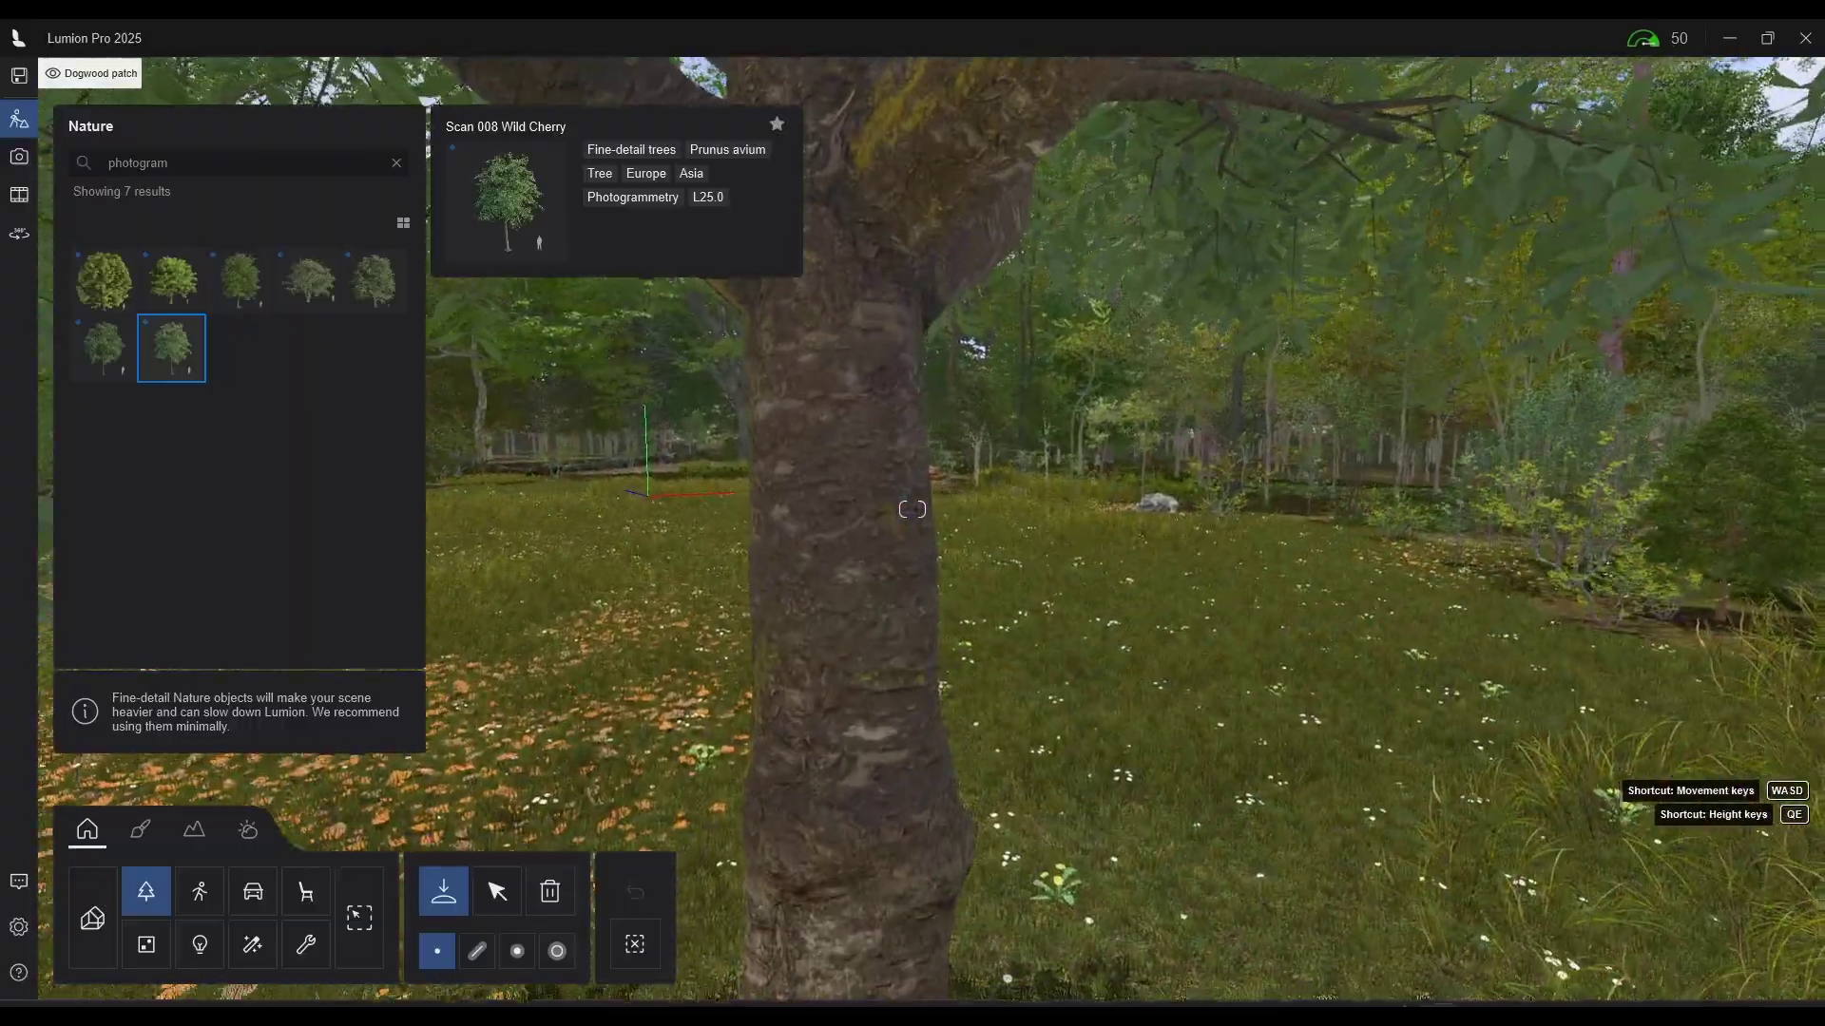
pyautogui.moveTo(912, 509); pyautogui.dragTo(912, 561, button='right')
pyautogui.press('s')
pyautogui.press('q')
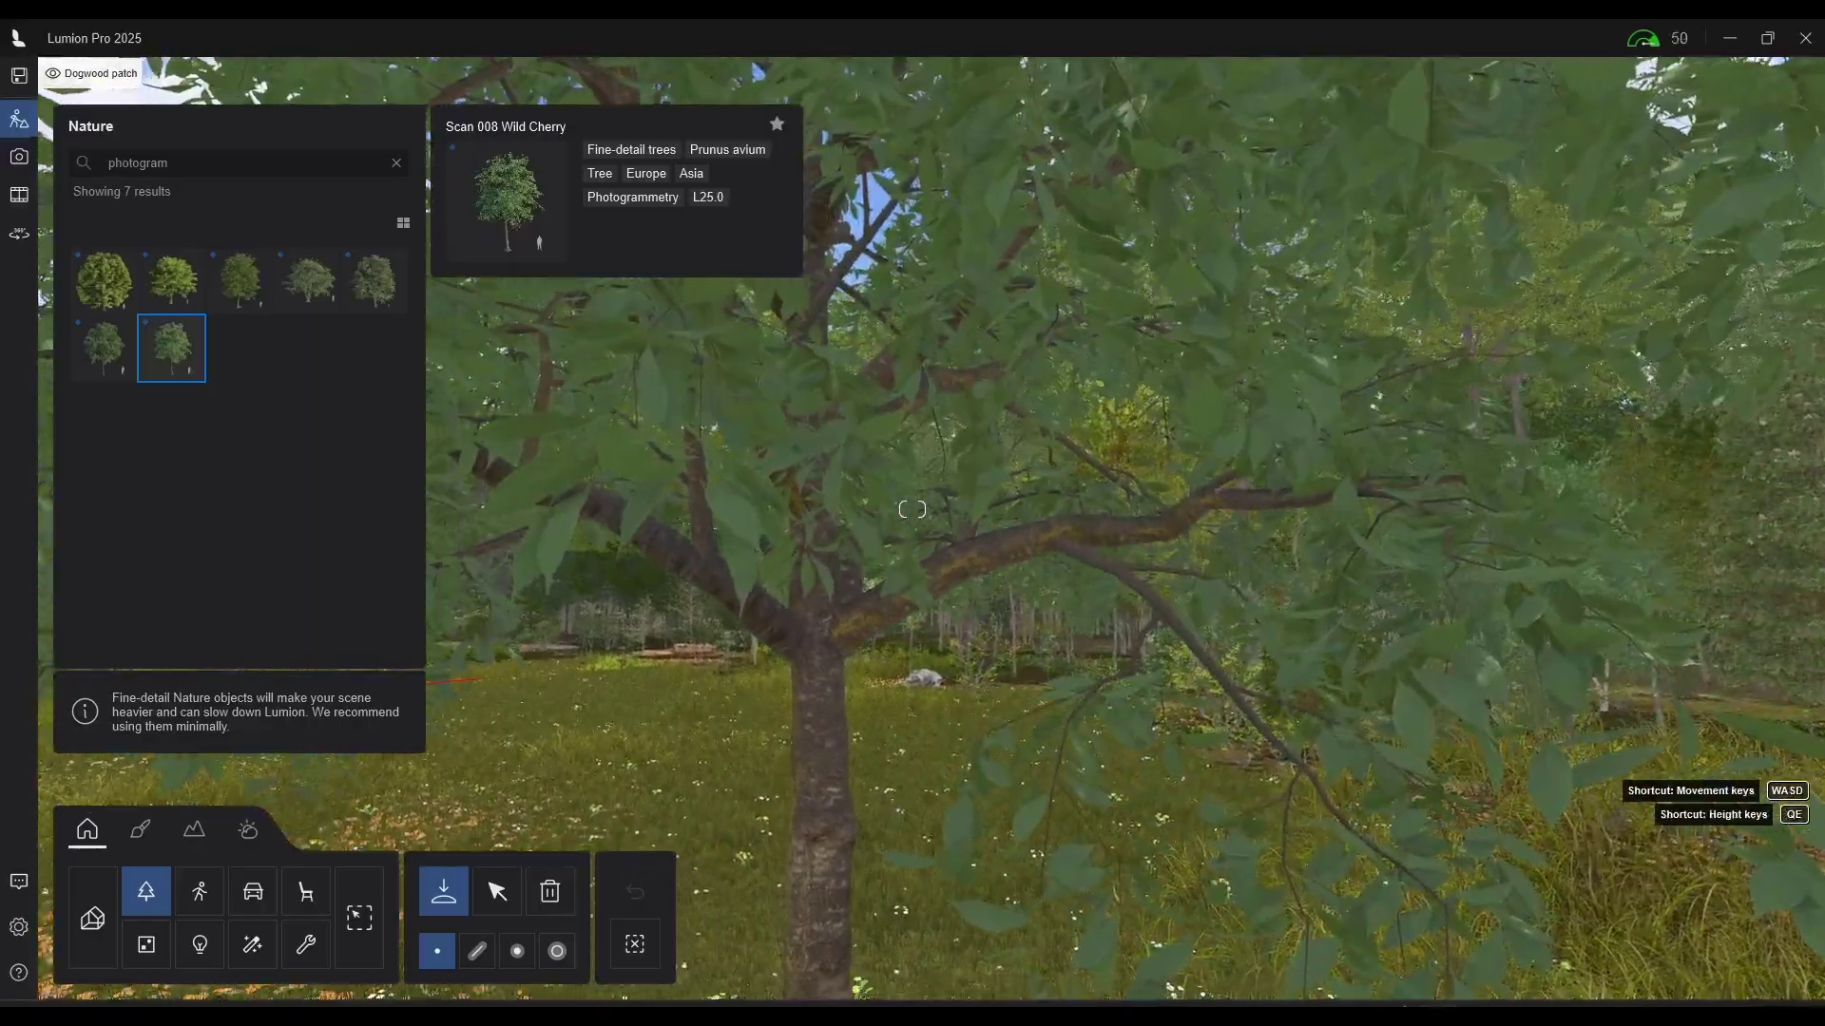
pyautogui.press('s')
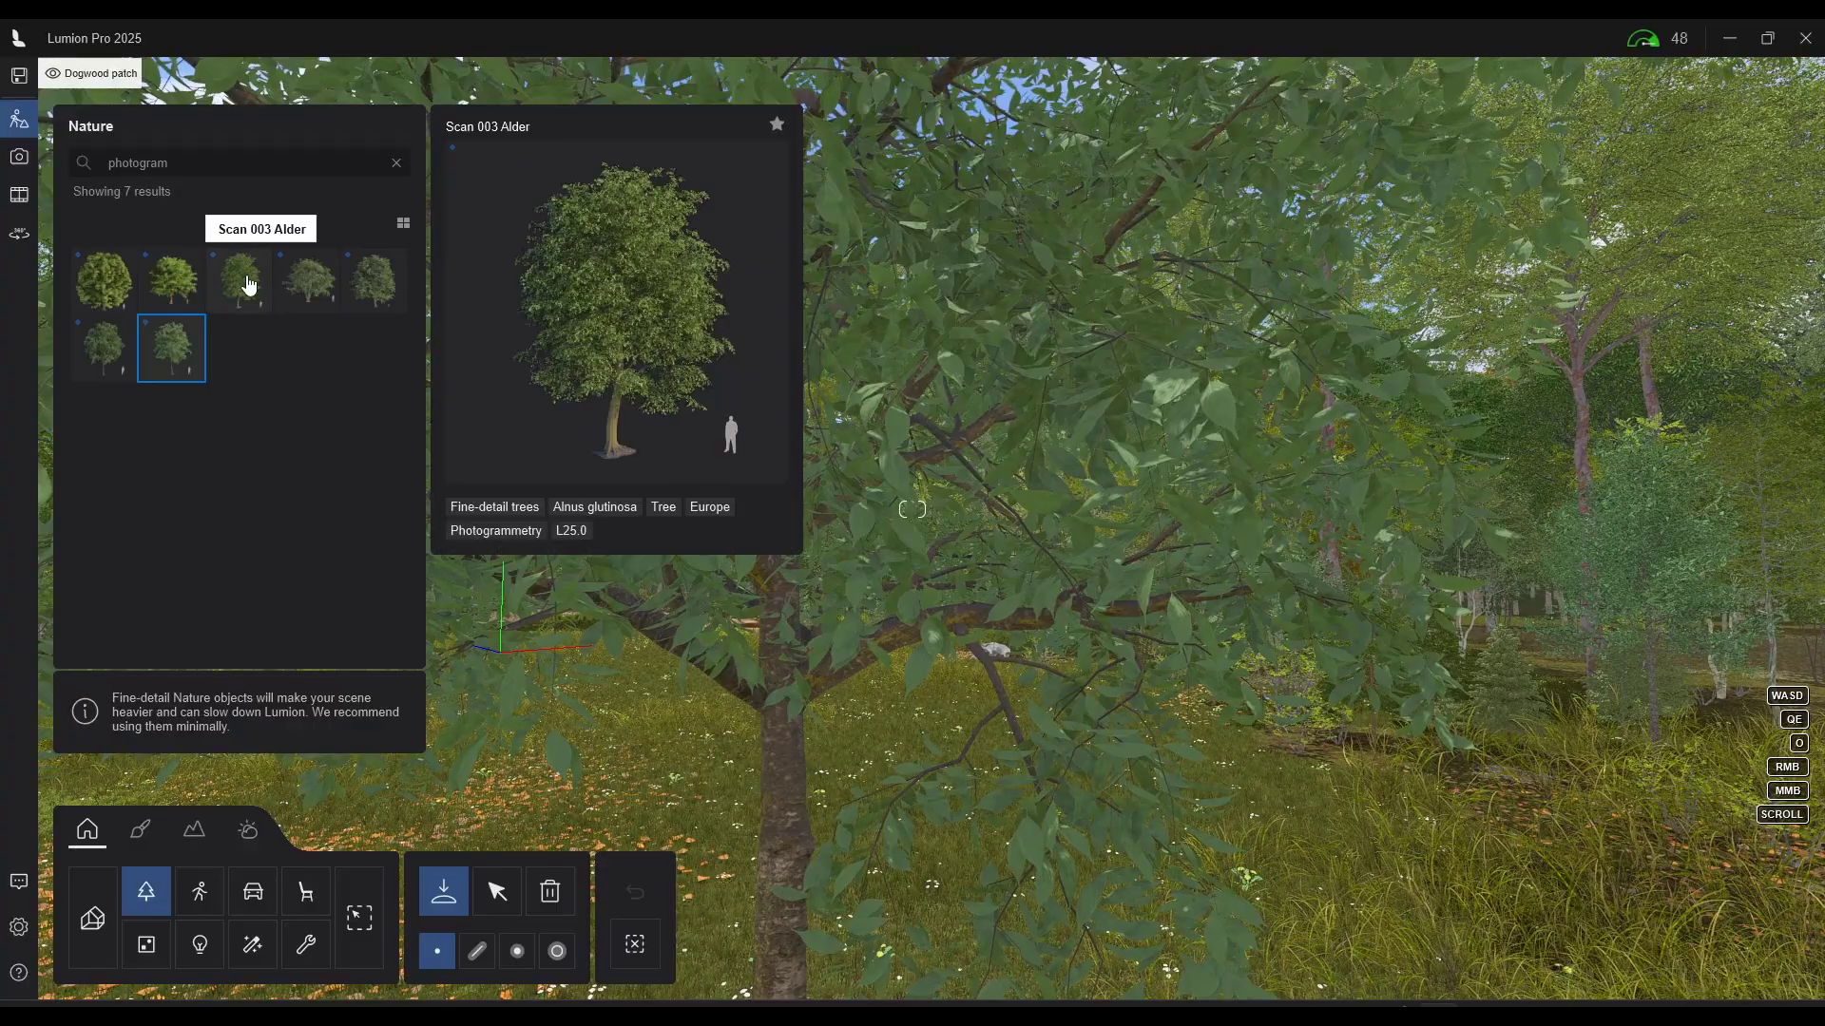
# Place a Scan 003 Alder tree on open ground in the meadow
pyautogui.click(239, 280)
pyautogui.press('w')
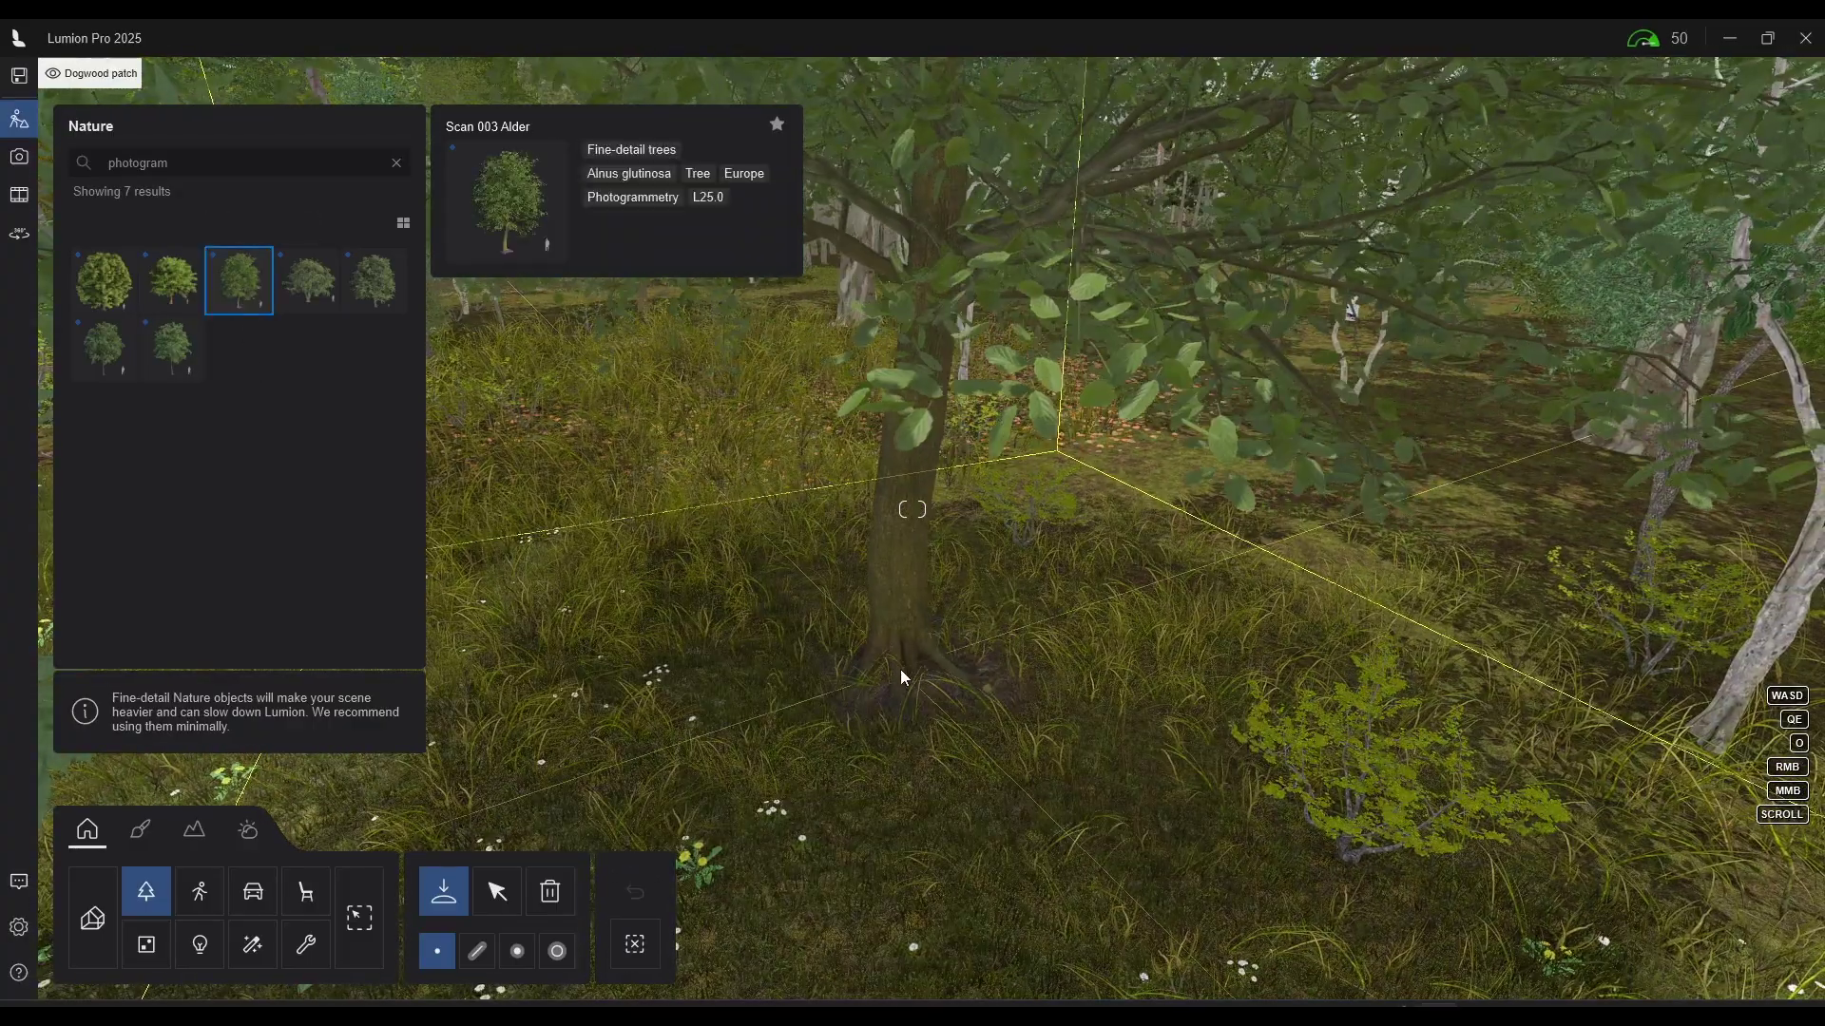
pyautogui.click(899, 669)
# Fly to the Alder, climb its trunk into the canopy, and back out wide
pyautogui.press('w')
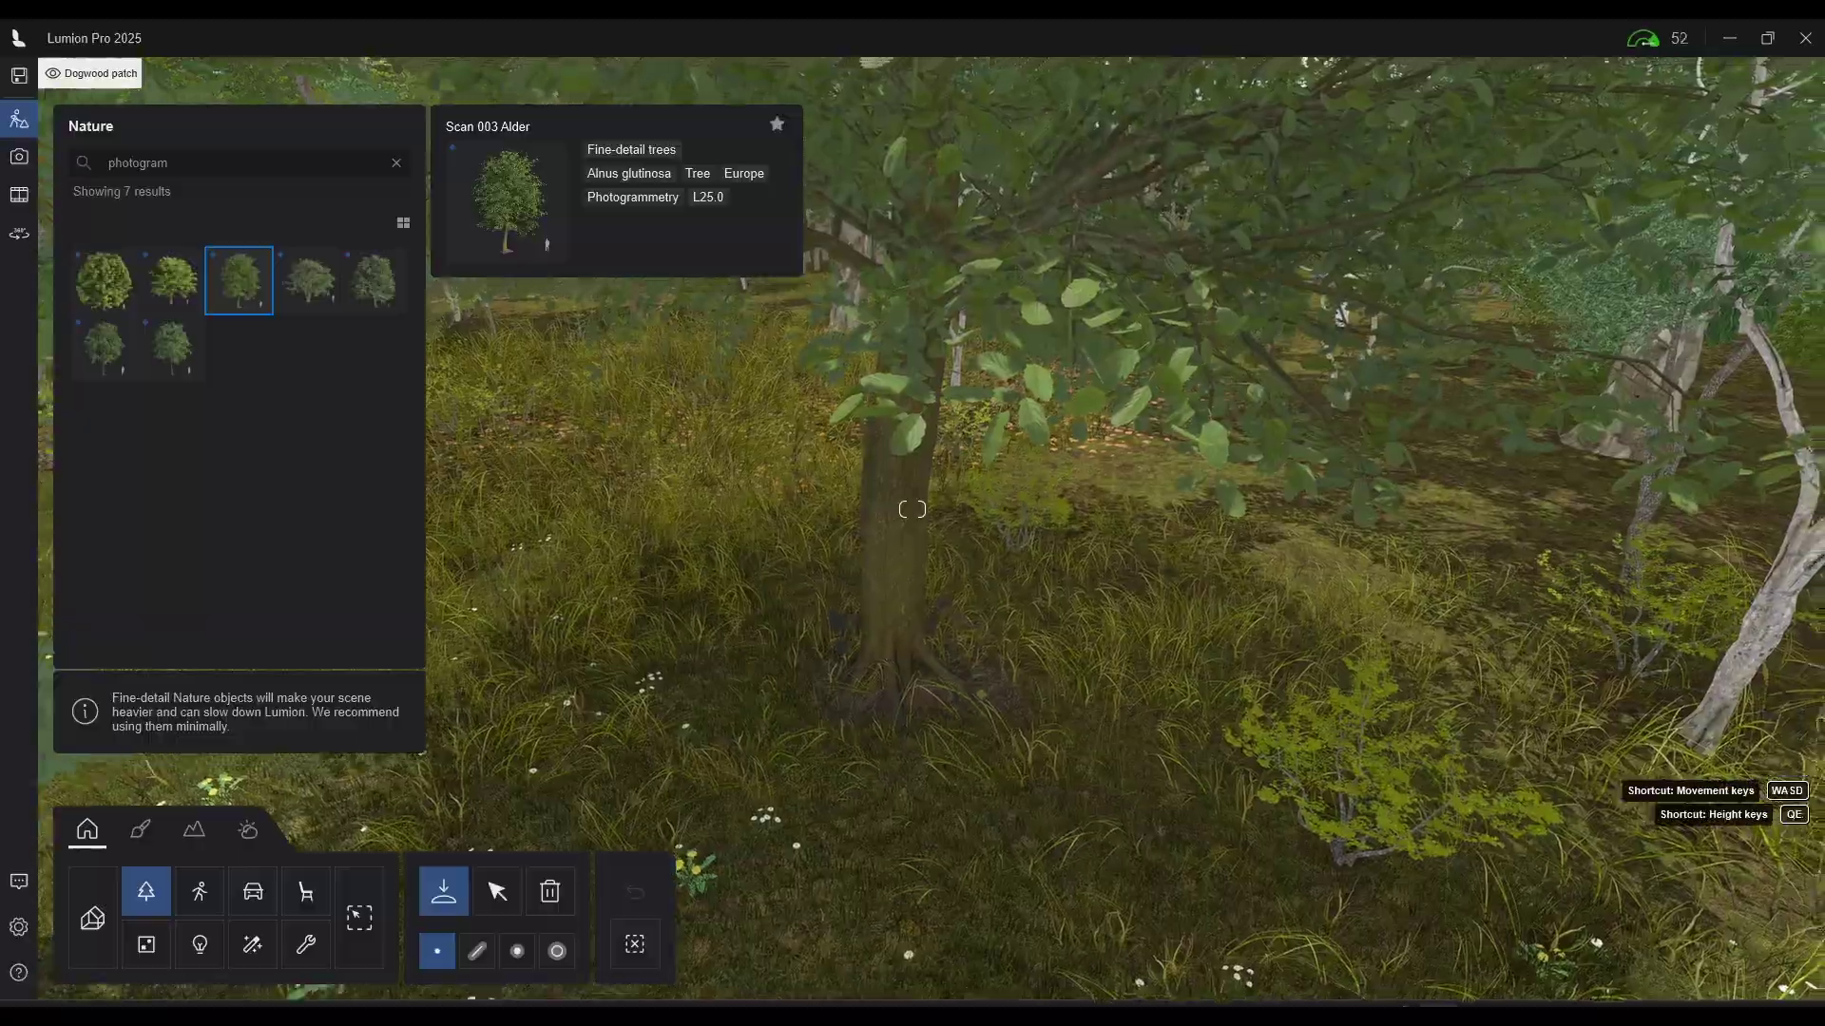
pyautogui.press('w')
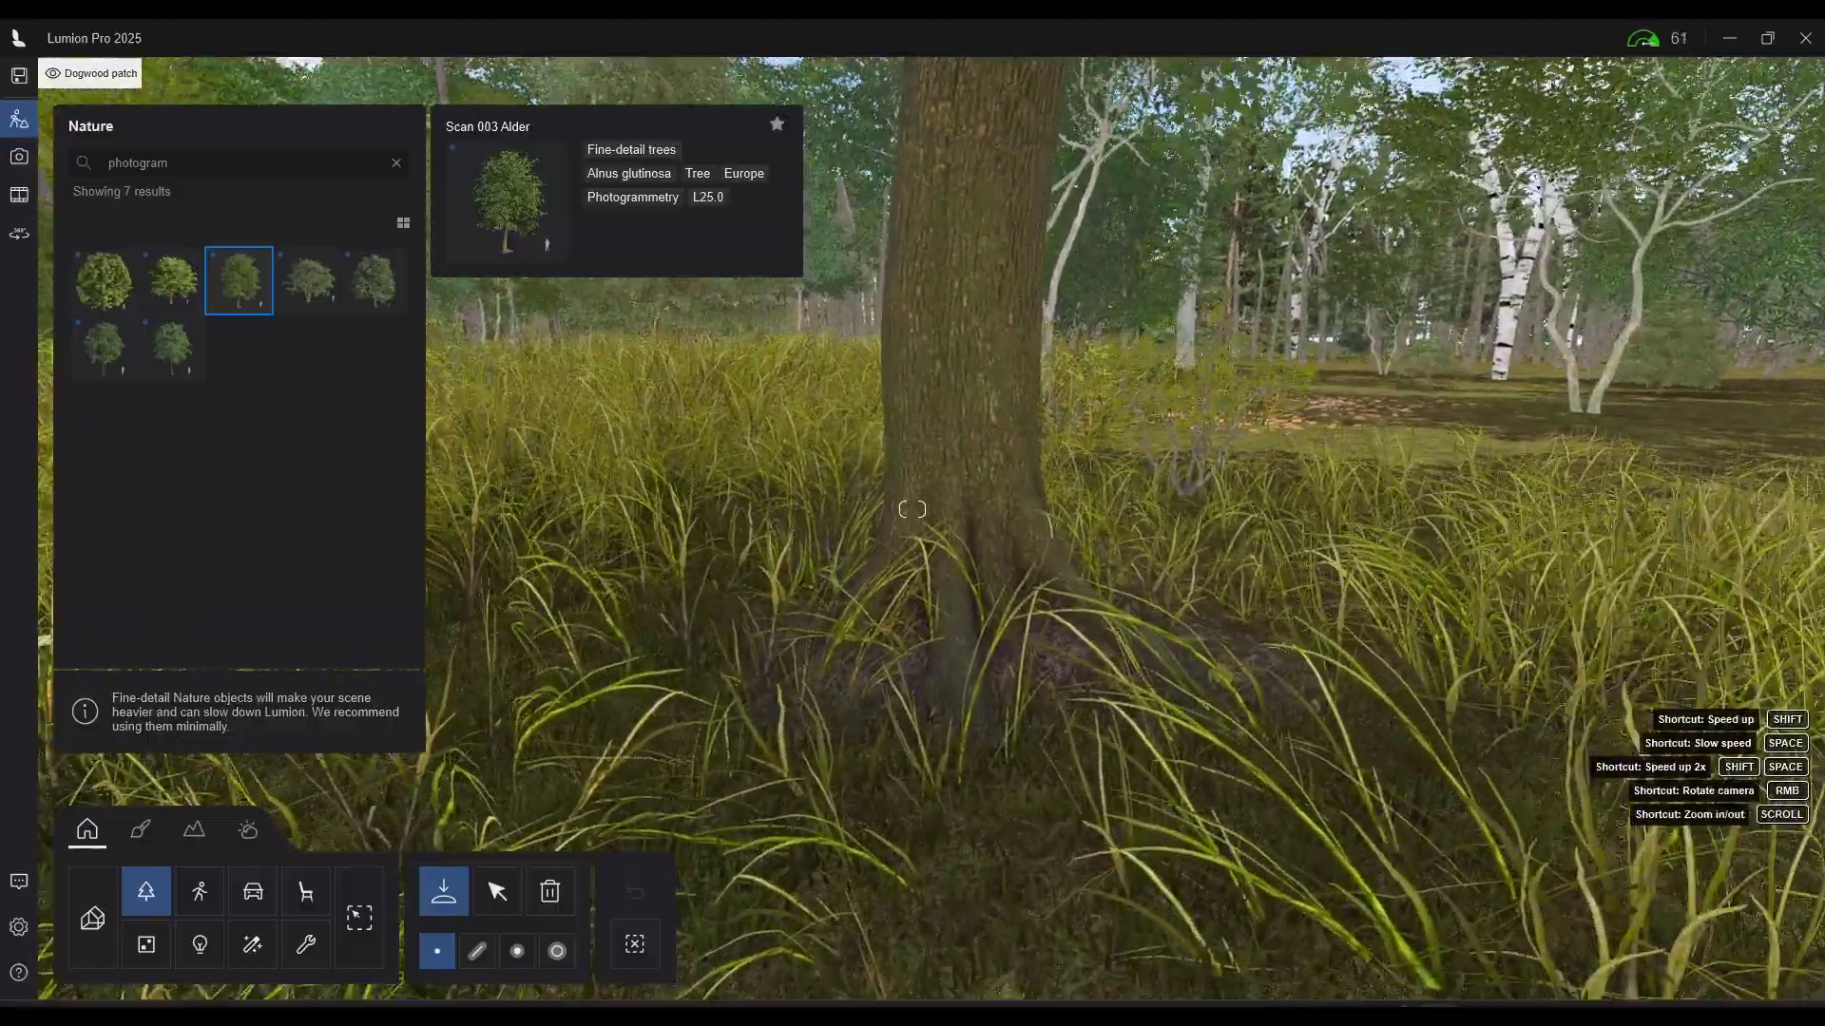
pyautogui.press('w')
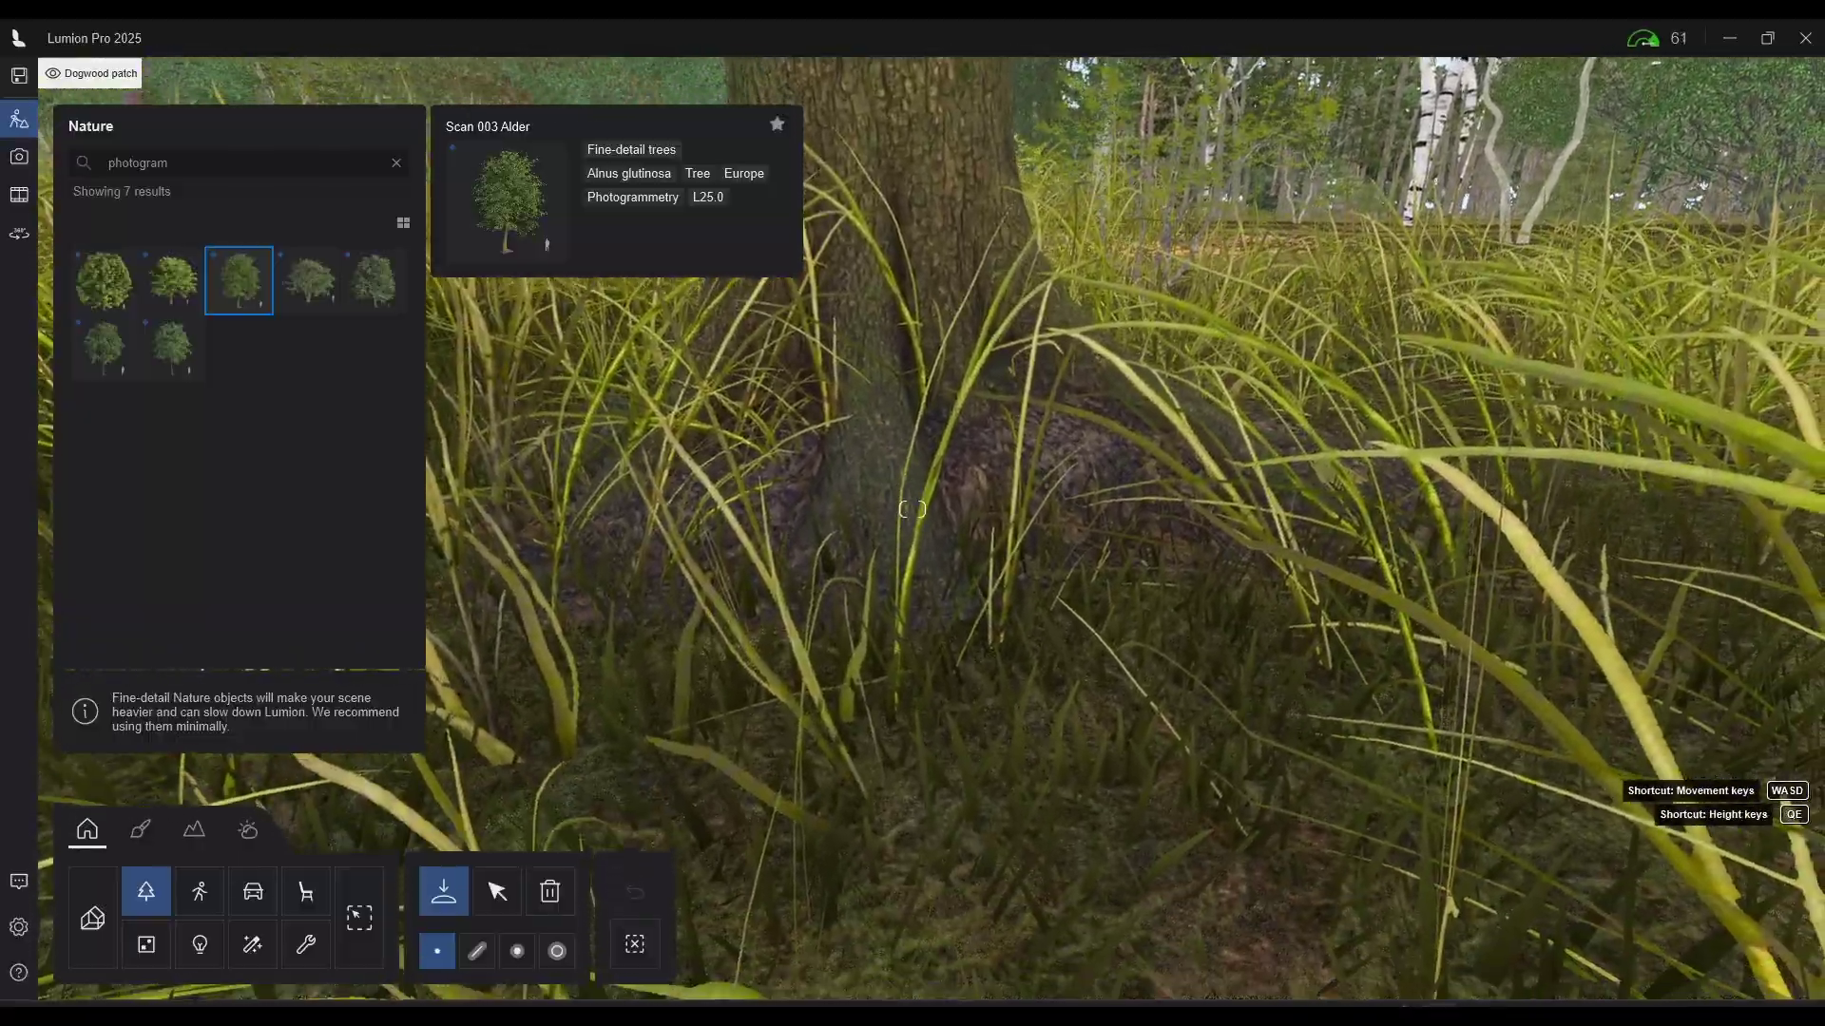
pyautogui.press('s')
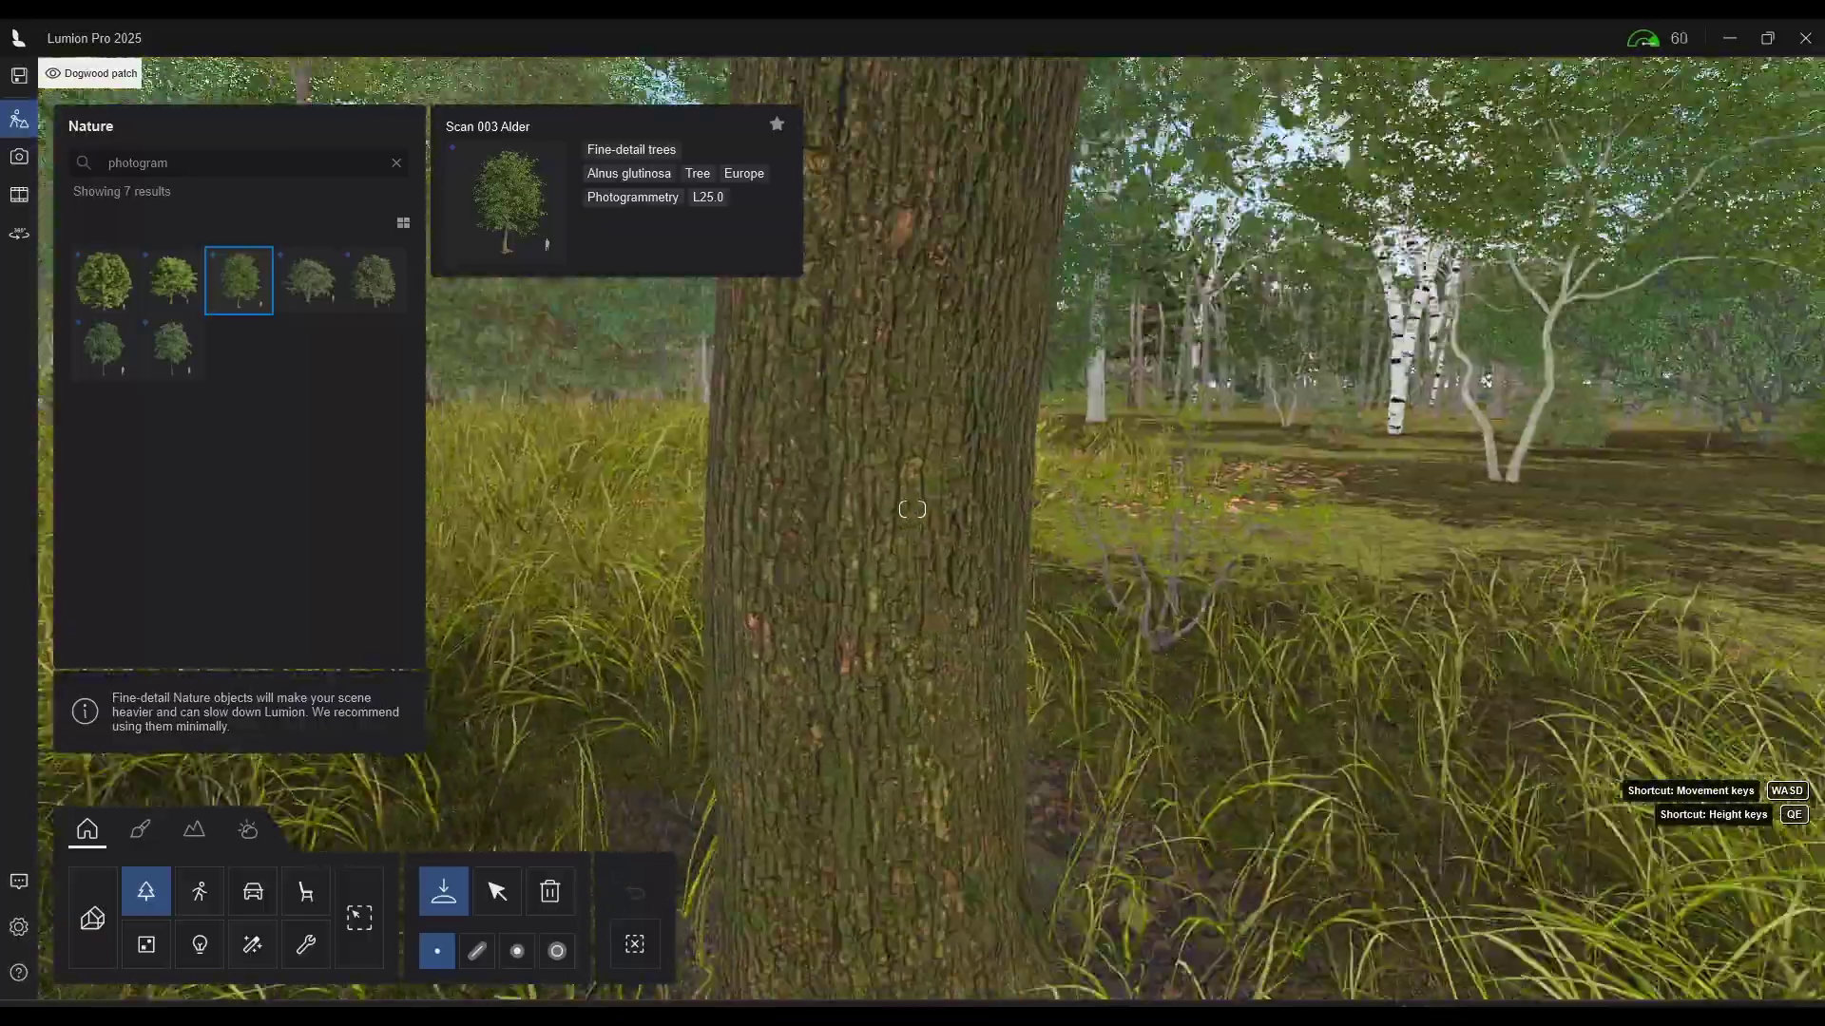
pyautogui.press('e')
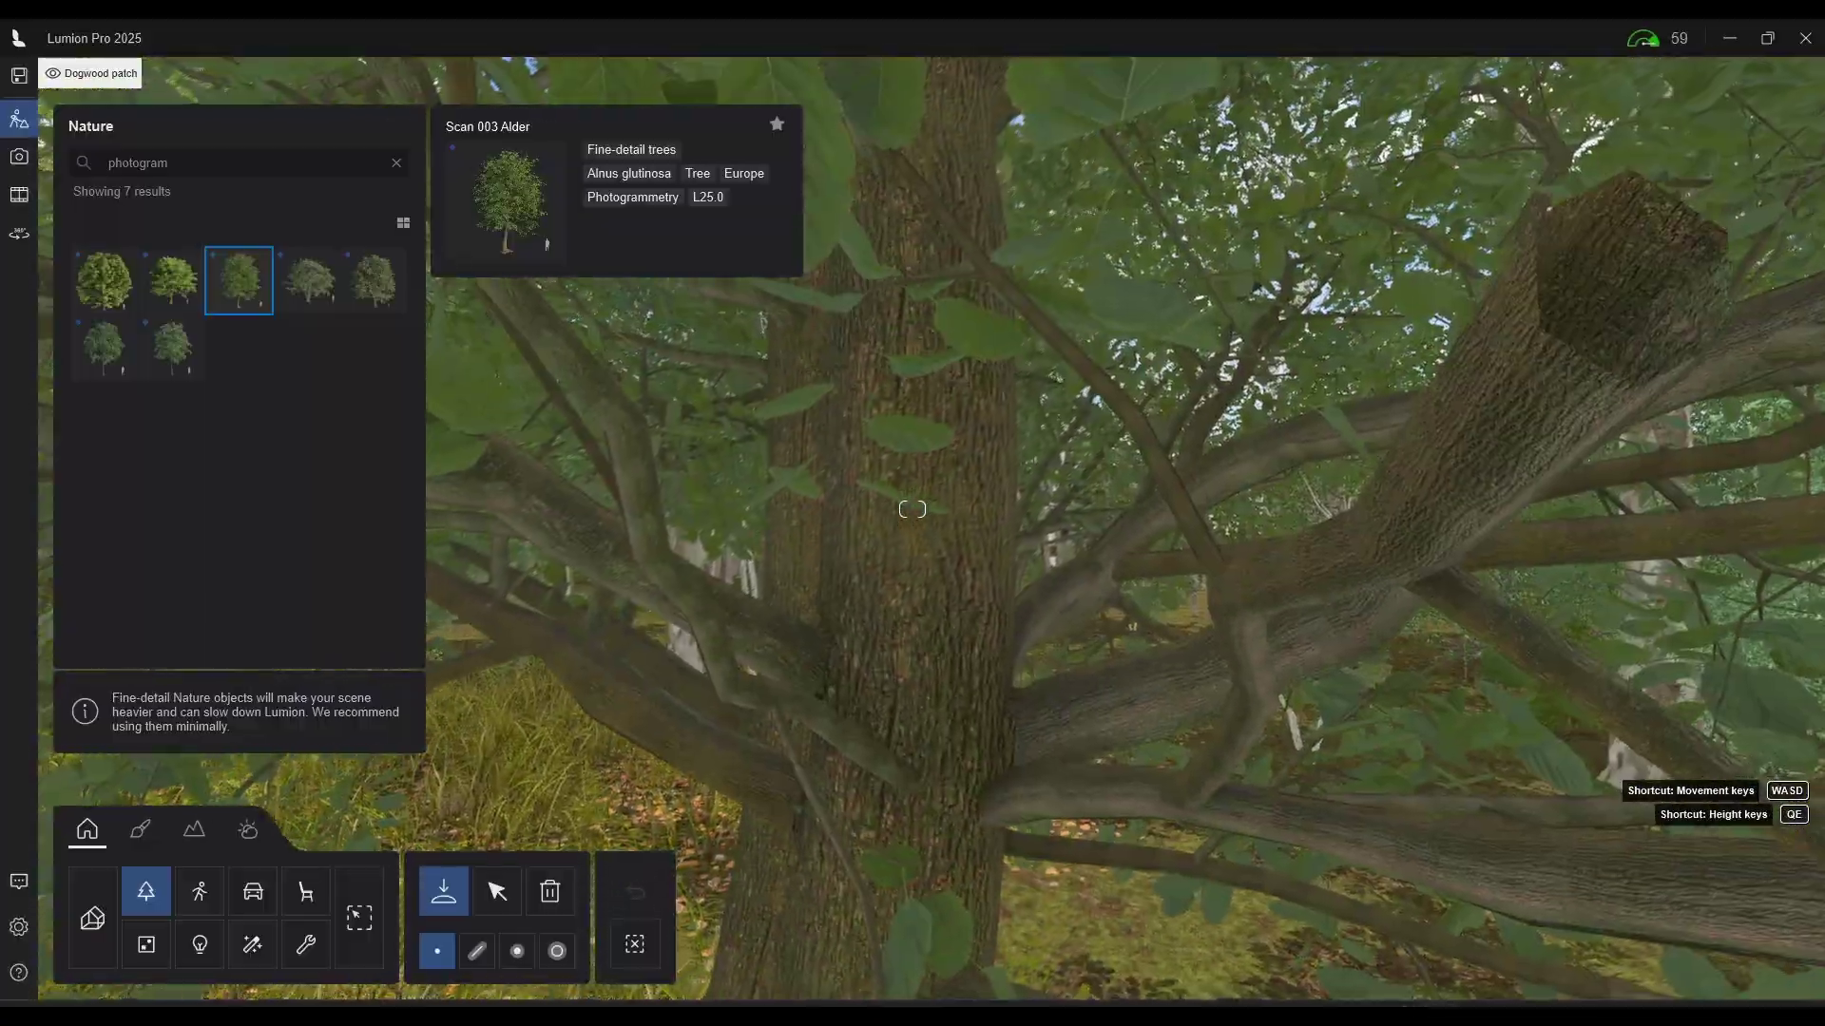
pyautogui.press('q')
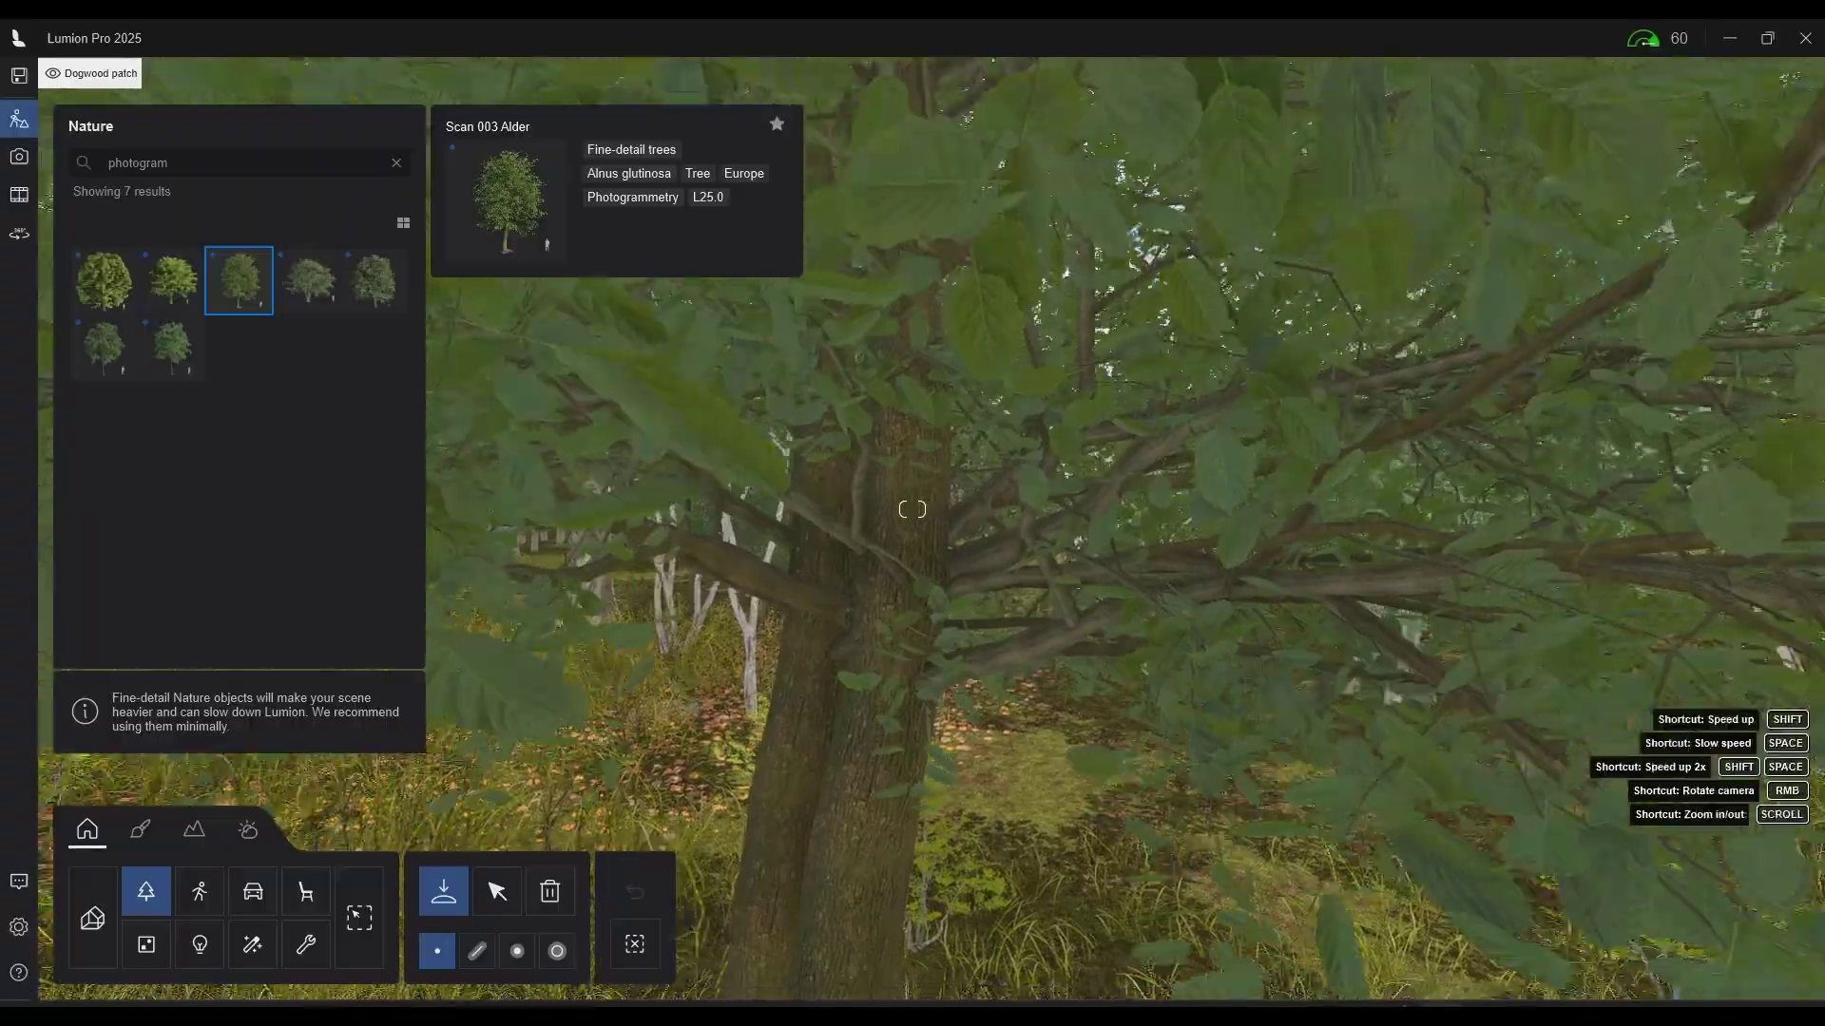
pyautogui.press('s')
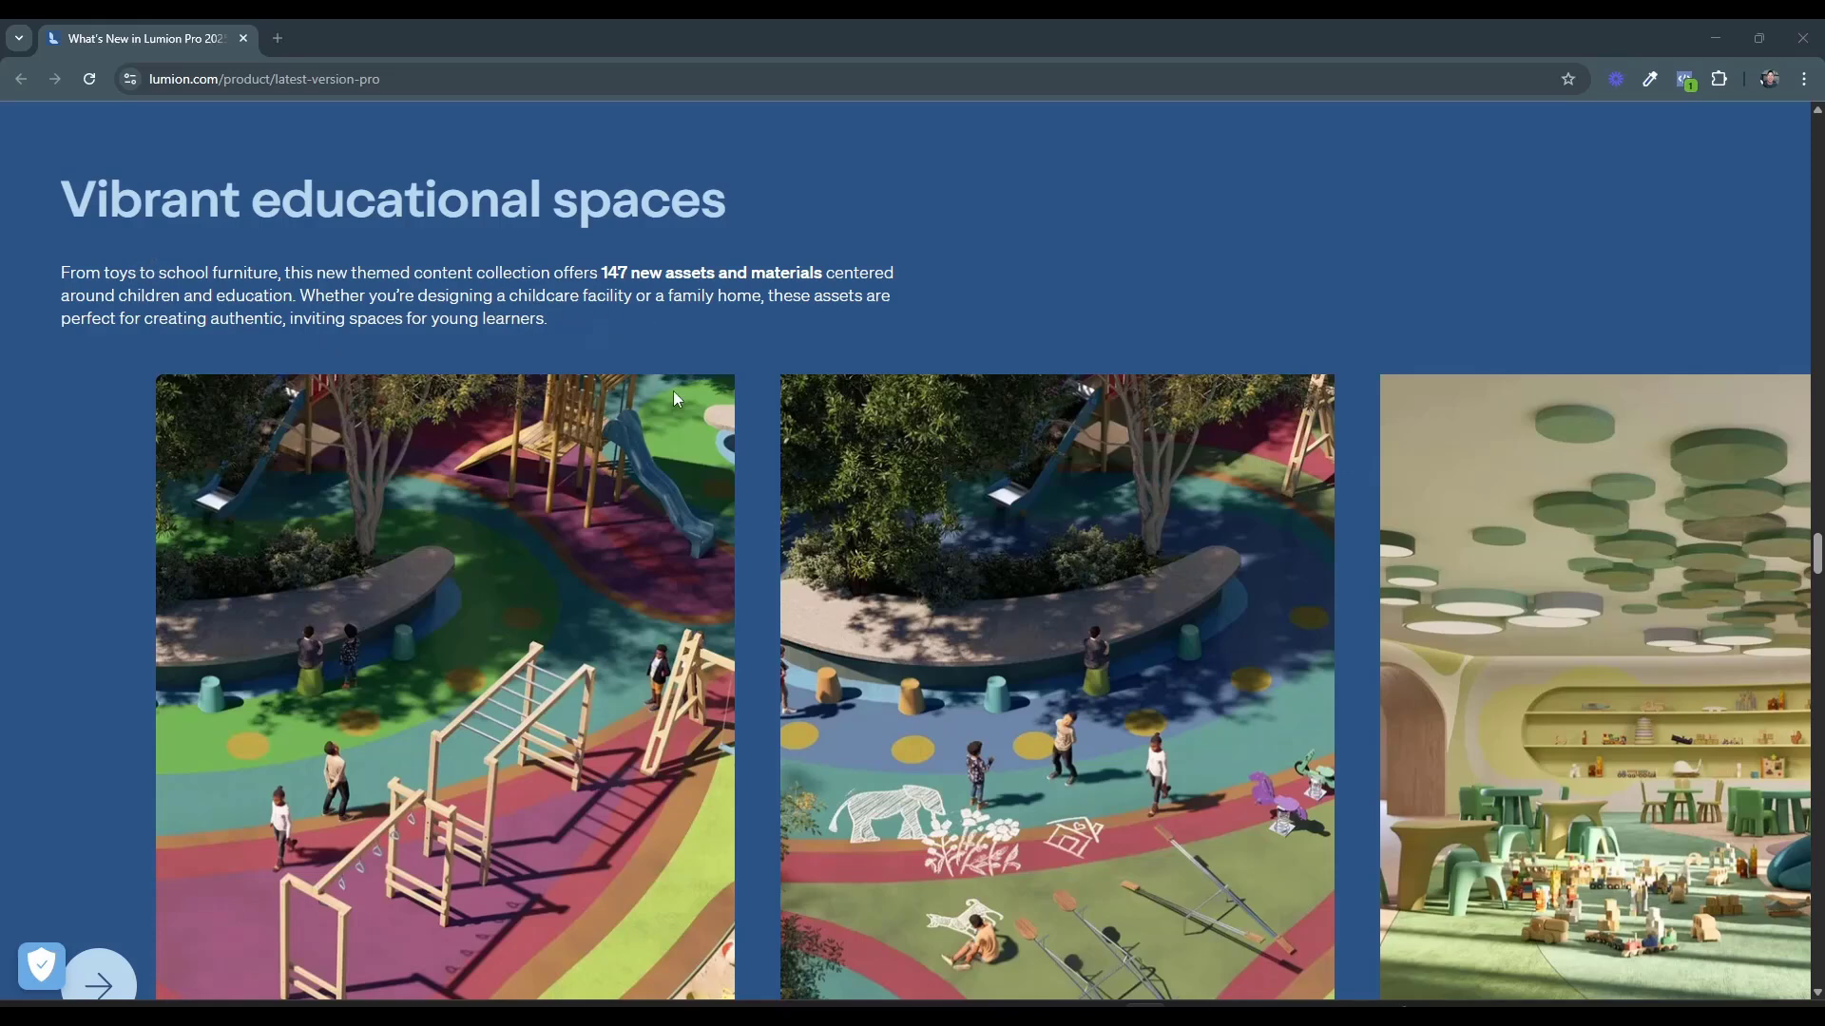
# Advance the educational-spaces carousel to Wooden toys, then scroll to Flip objects instantly
pyautogui.scroll(-3, 676, 397)
pyautogui.scroll(1, 86, 777)
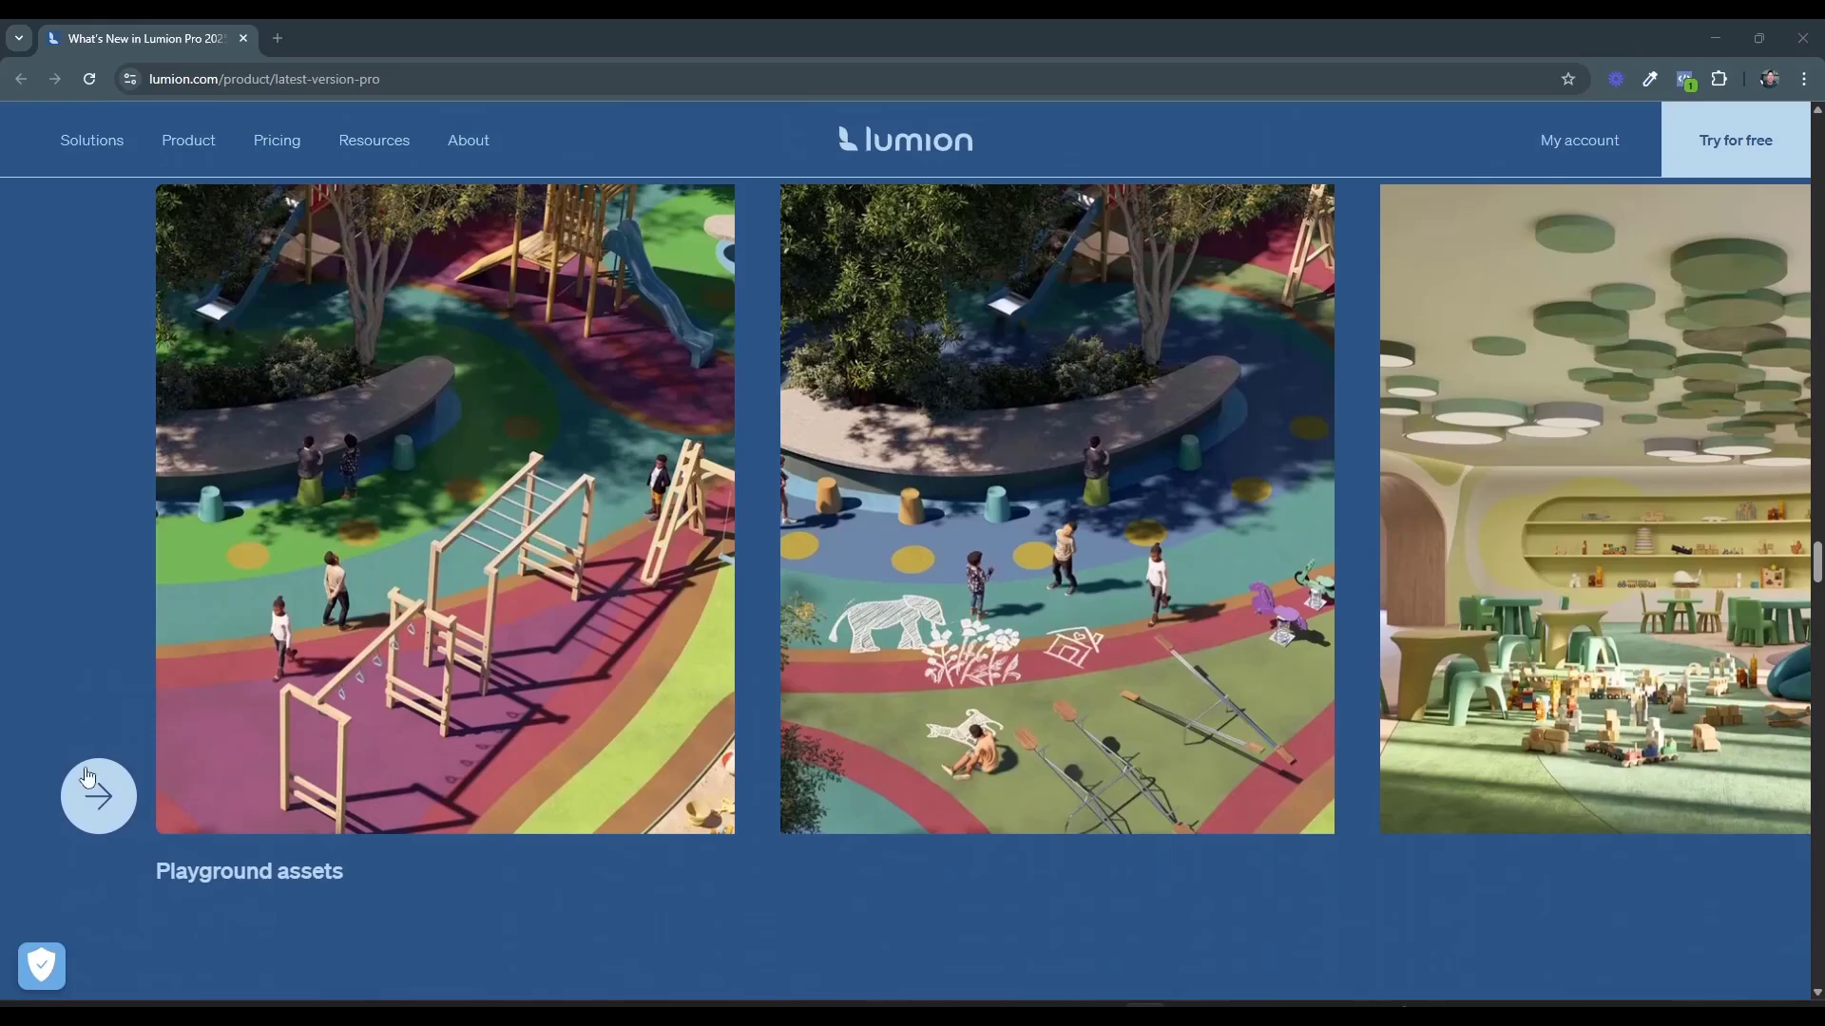
pyautogui.click(99, 809)
pyautogui.click(99, 813)
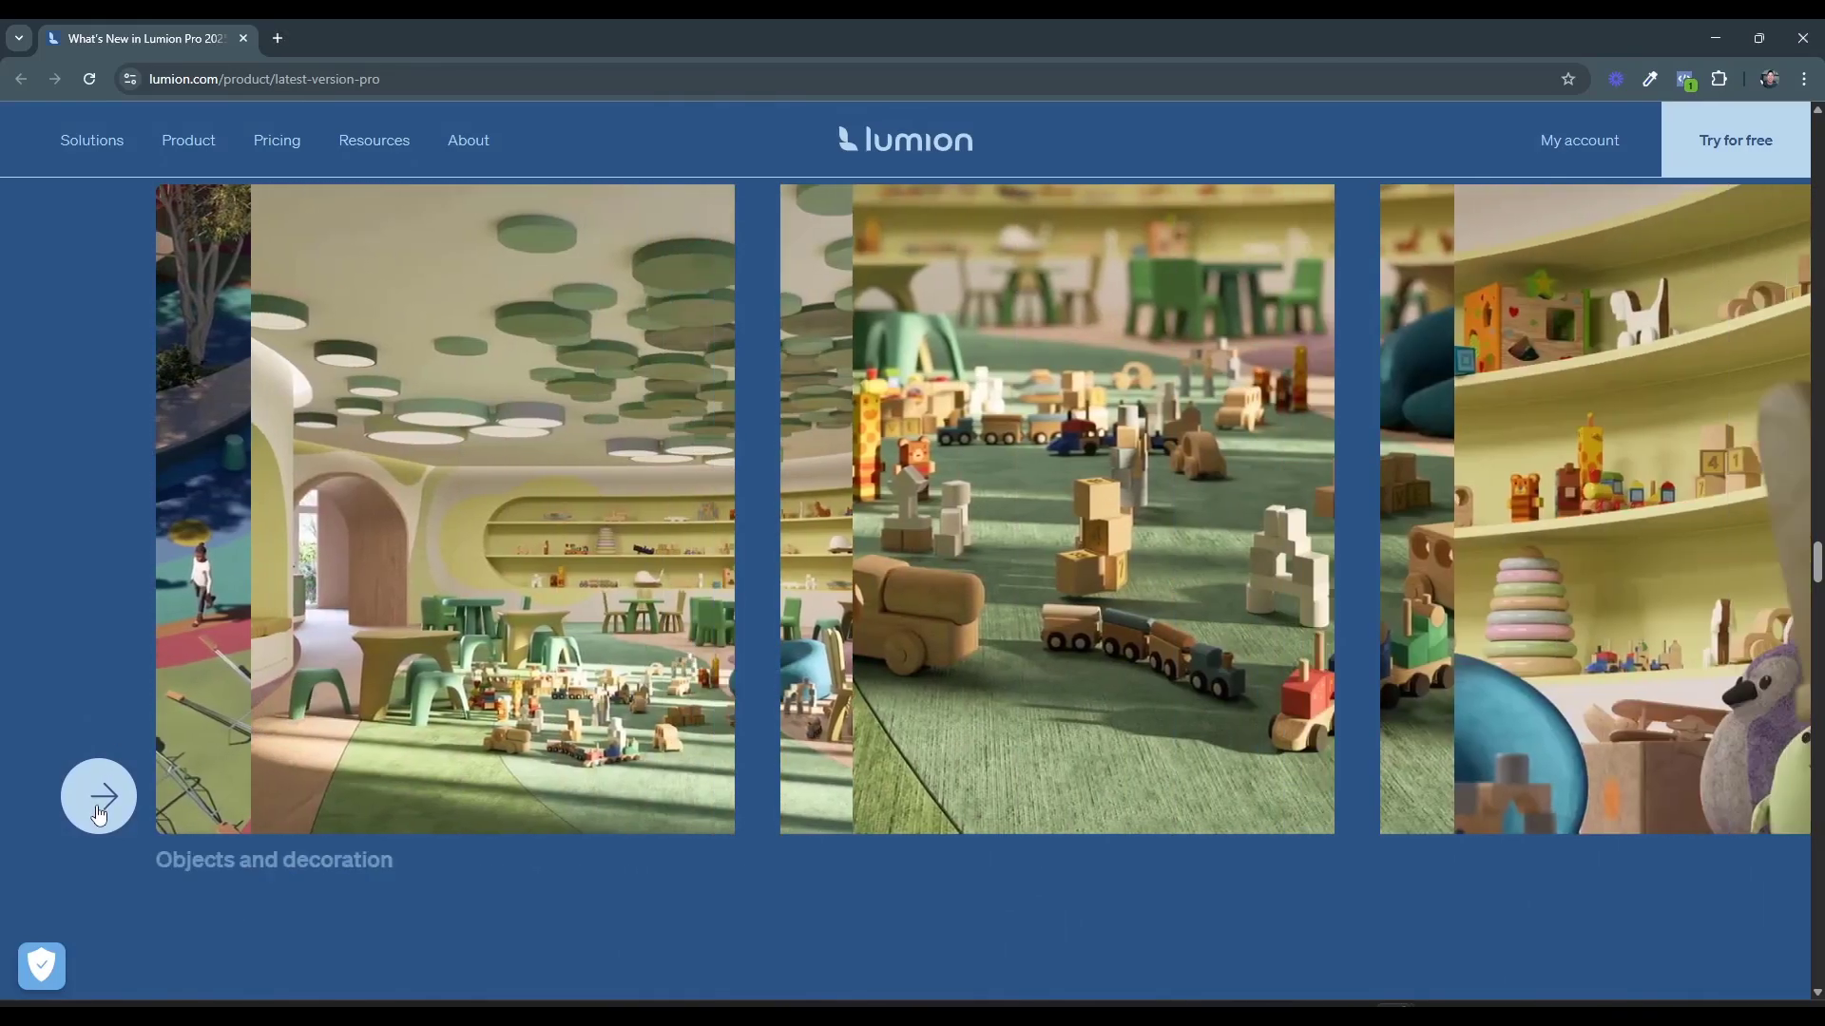
pyautogui.click(99, 812)
pyautogui.scroll(-5, 538, 542)
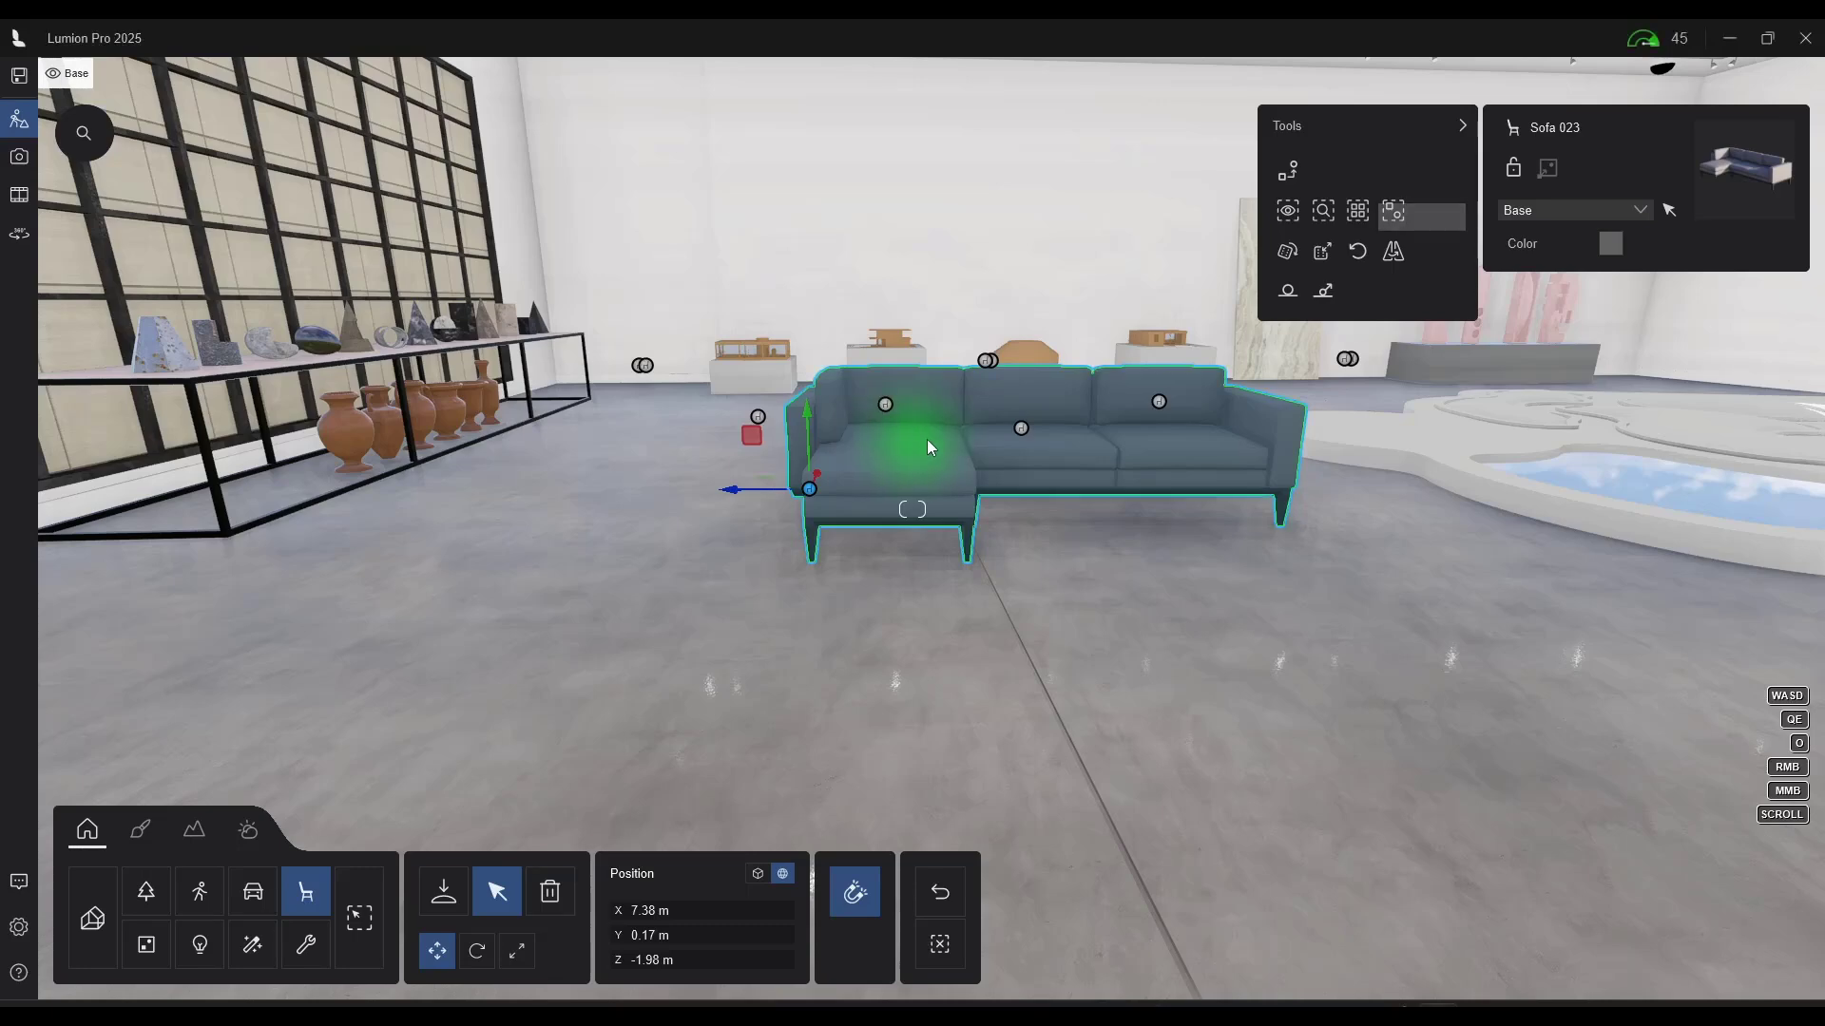
# Try mirroring Sofa 023 back and forth along its X axis
pyautogui.press('d')
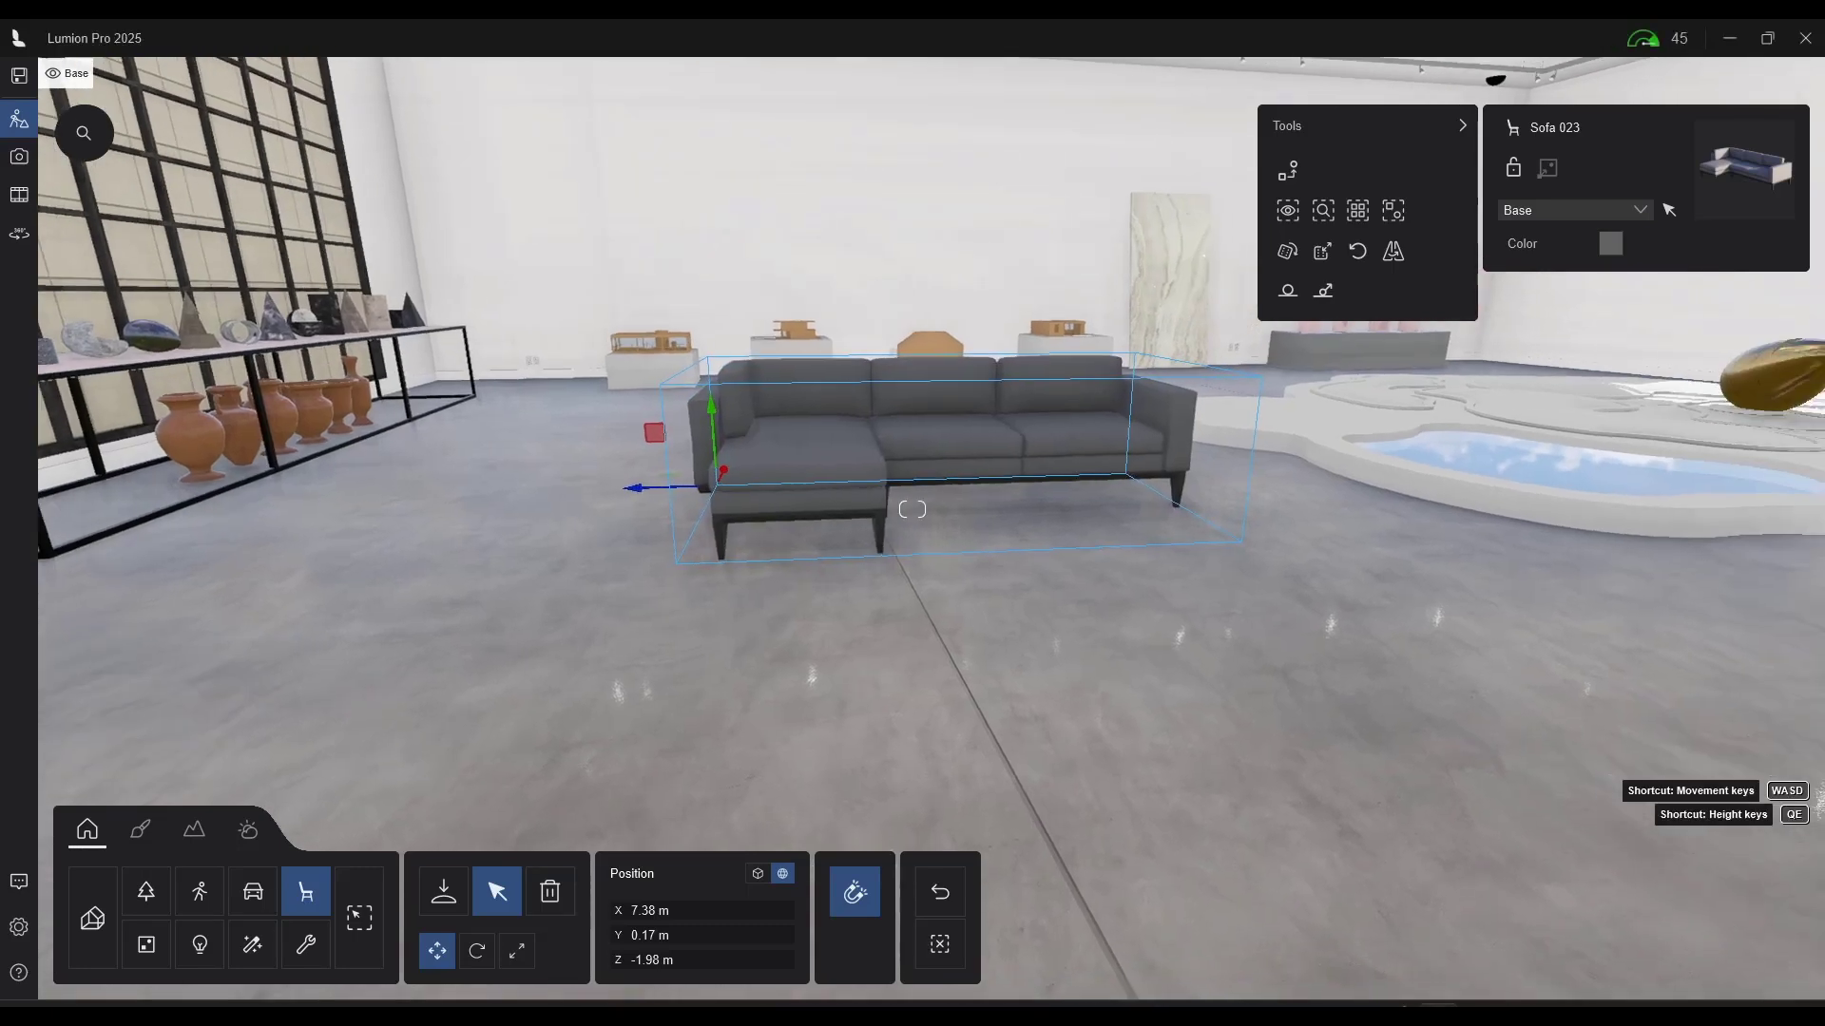
pyautogui.moveTo(613, 518)
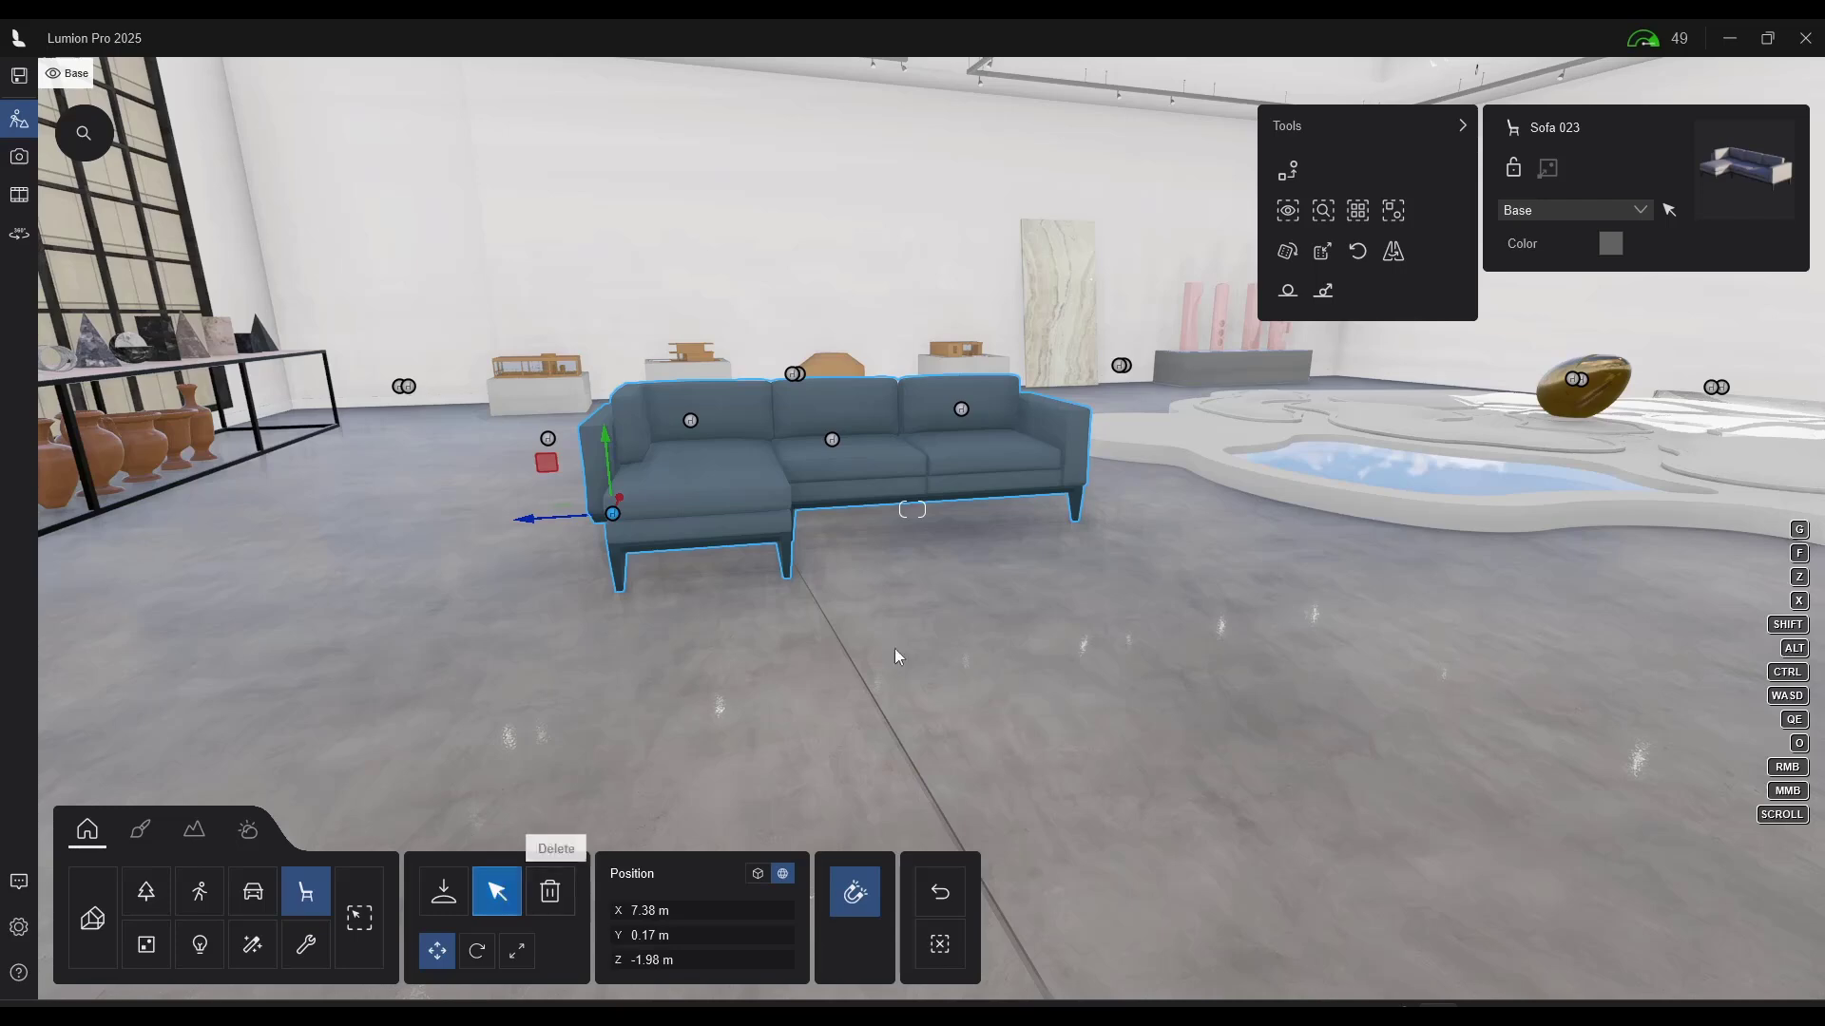
pyautogui.click(1393, 252)
pyautogui.click(1394, 253)
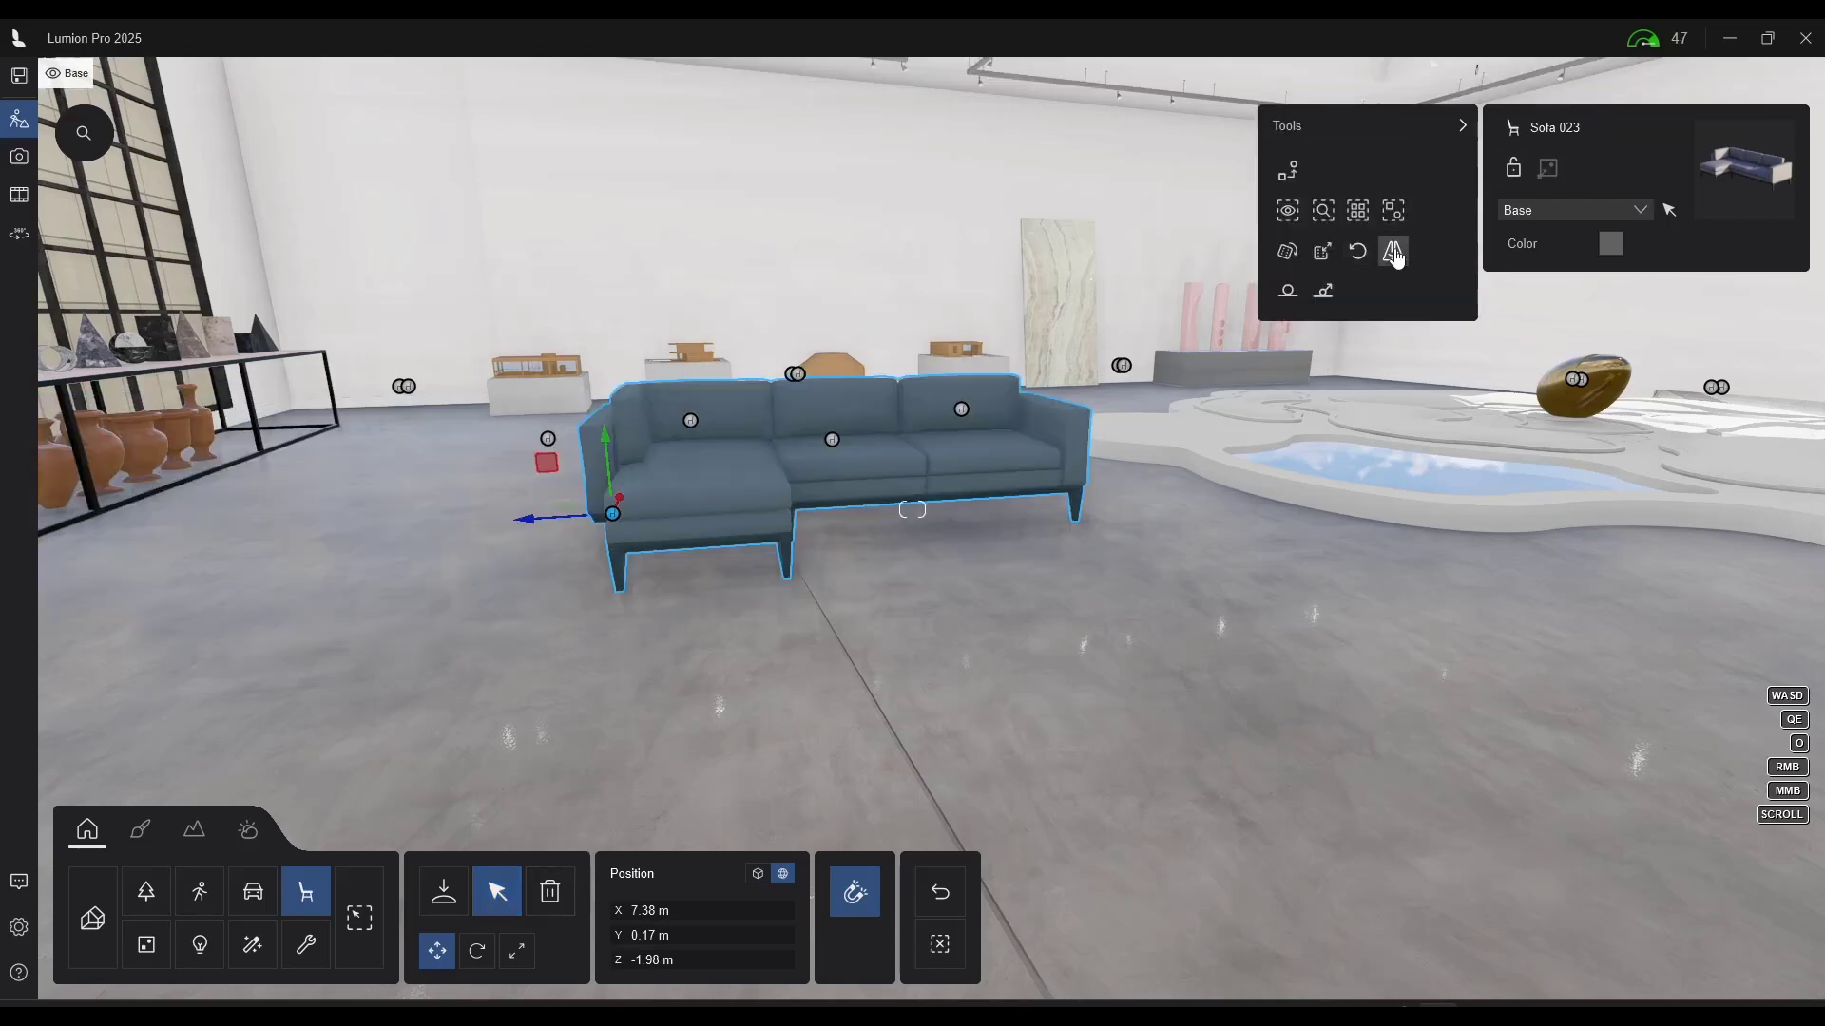
pyautogui.click(1393, 252)
pyautogui.click(1393, 253)
pyautogui.click(1393, 253)
pyautogui.press('s')
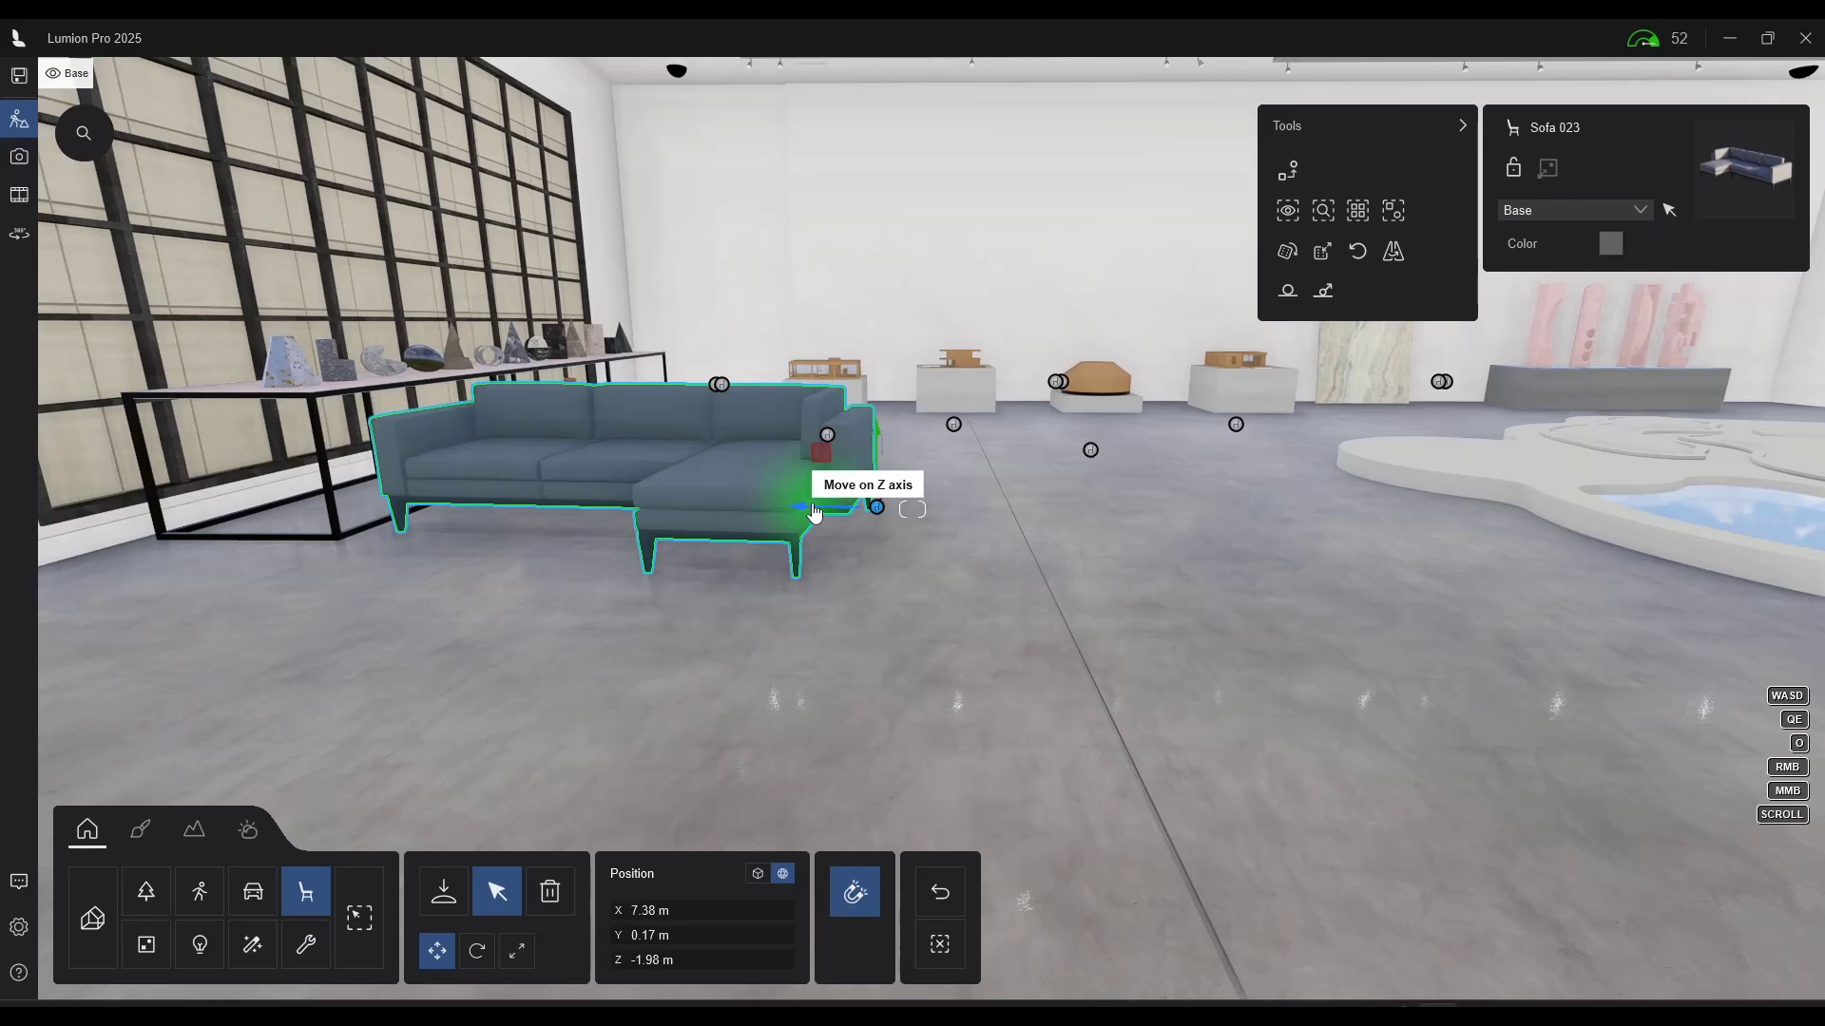
# Mirror the sofa's chaise to face the other way and set its Z position to -1.23 m
pyautogui.moveTo(814, 514); pyautogui.dragTo(1173, 518)
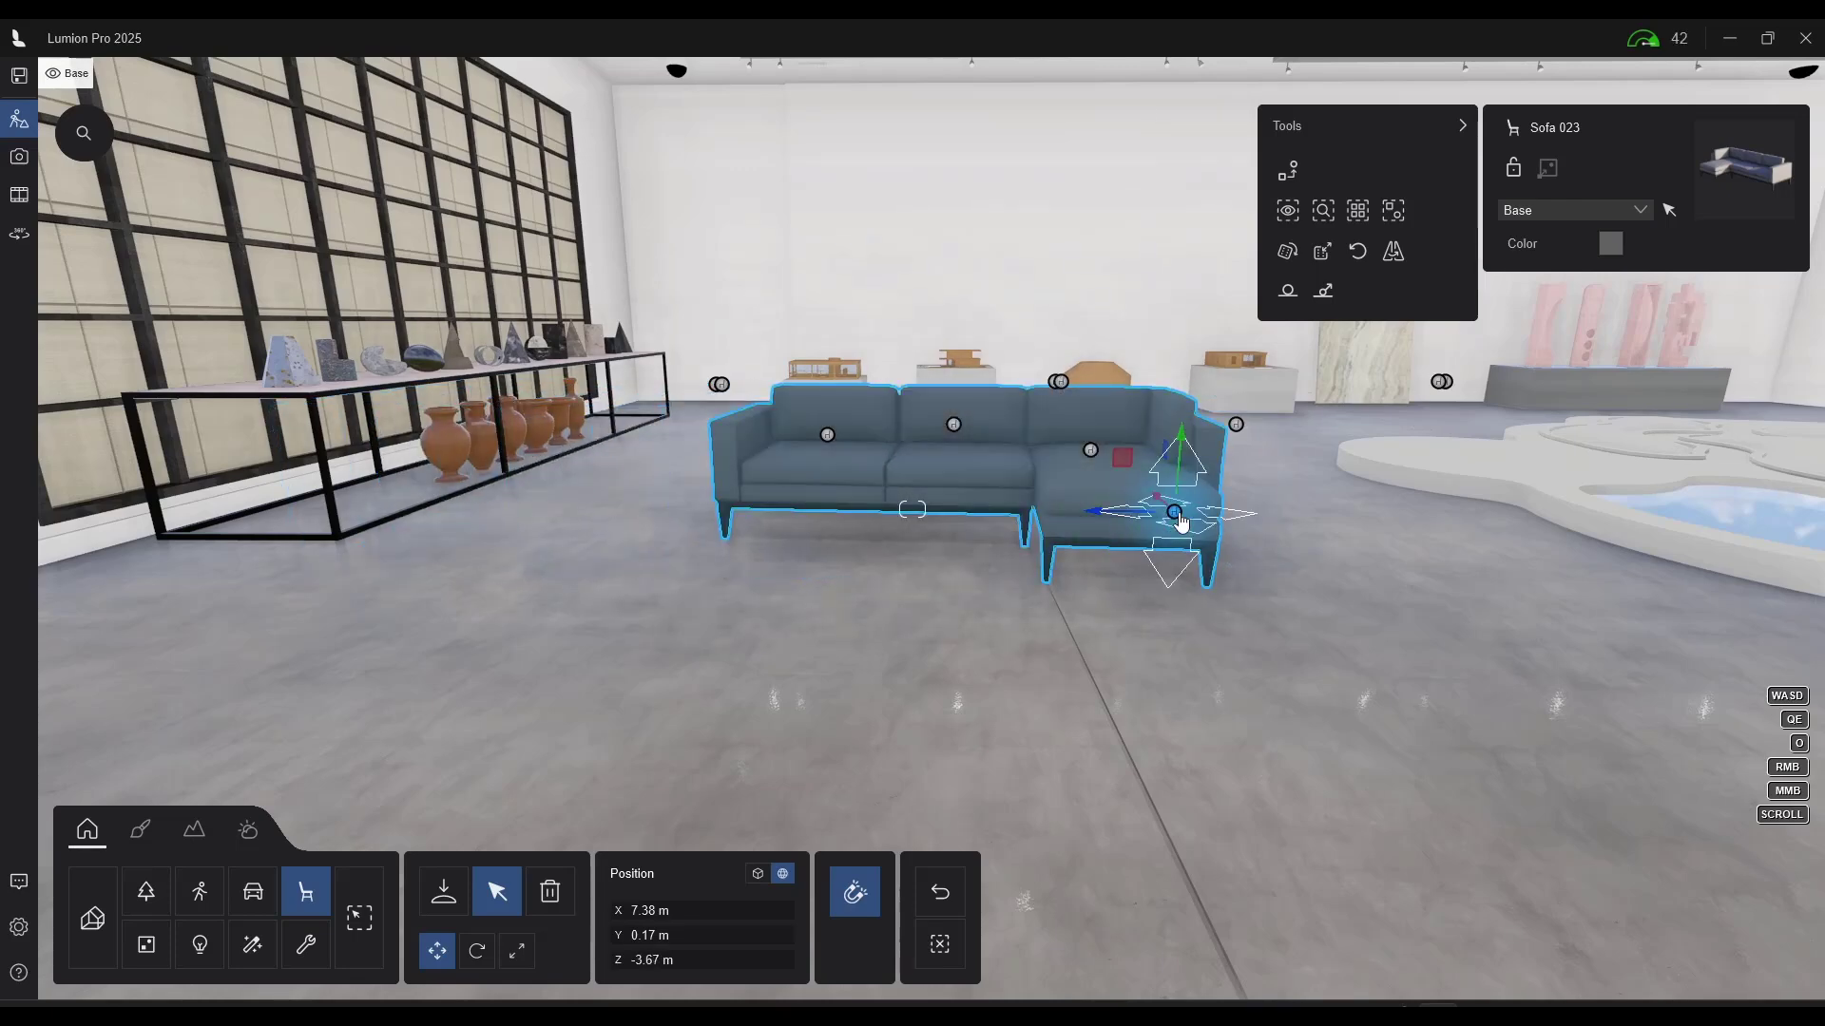
pyautogui.click(1393, 253)
pyautogui.moveTo(1102, 521); pyautogui.dragTo(896, 496)
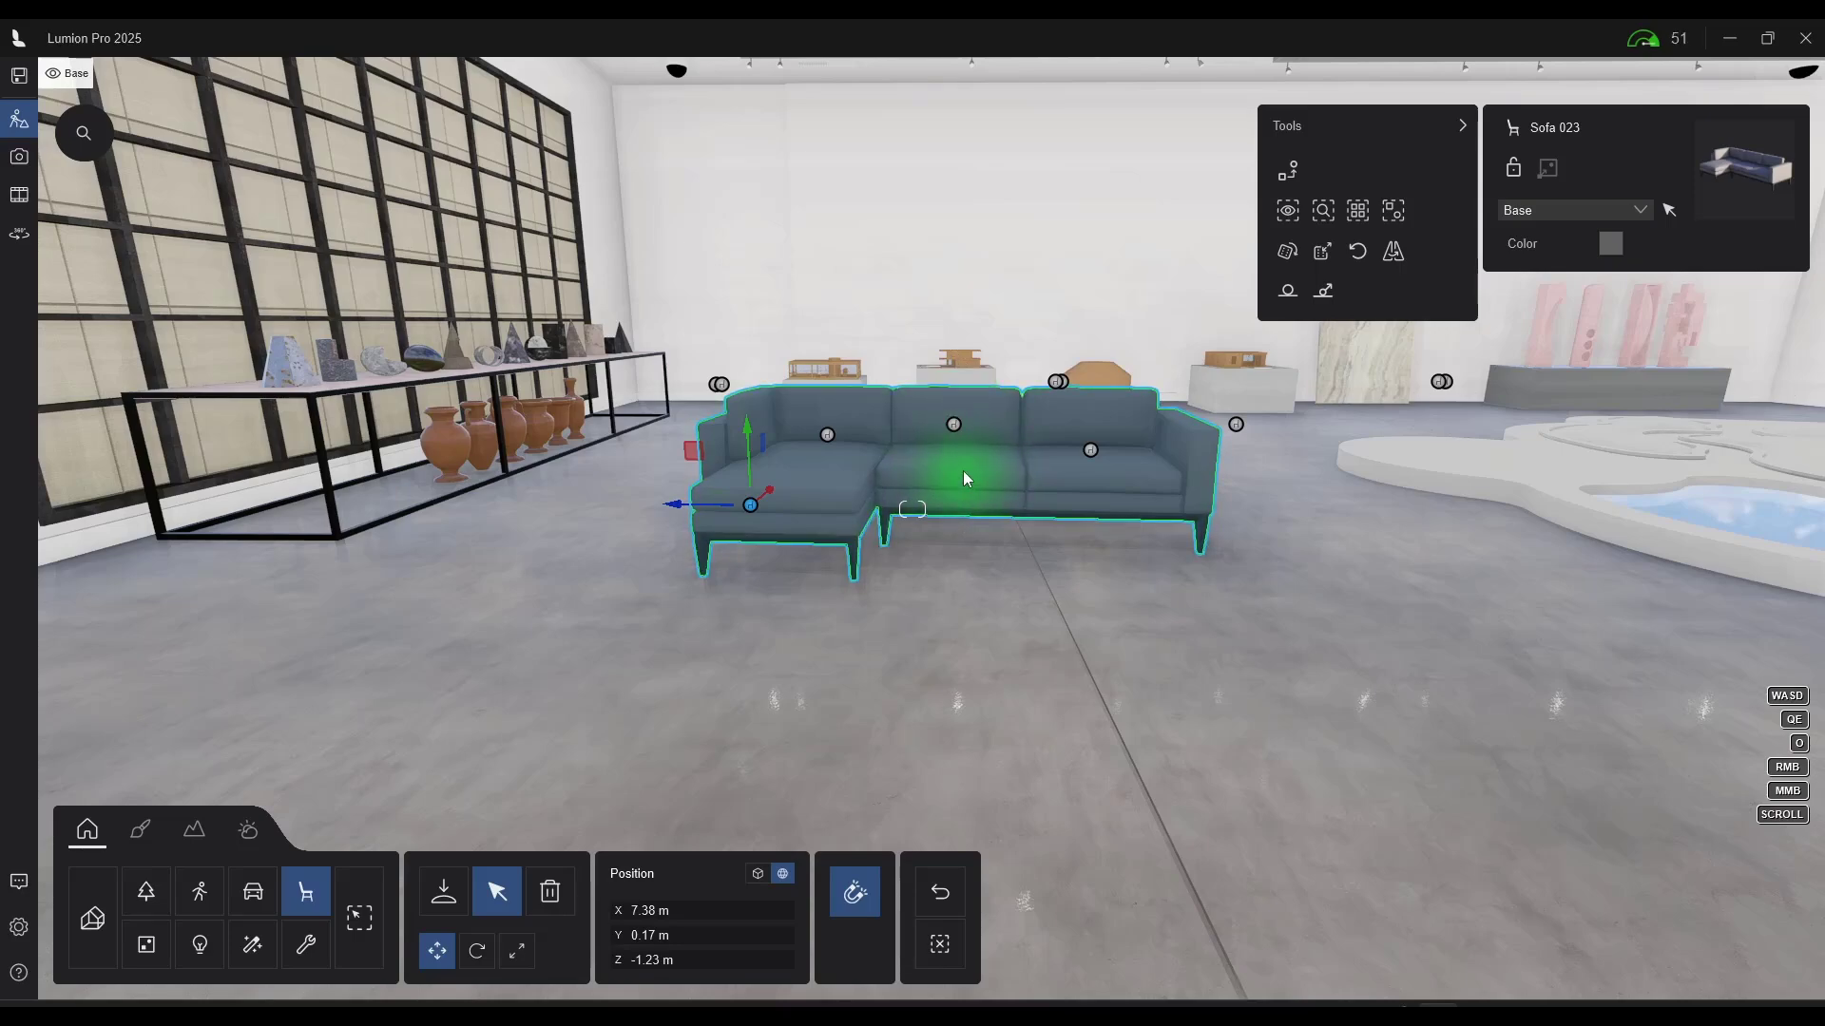
pyautogui.press('w')
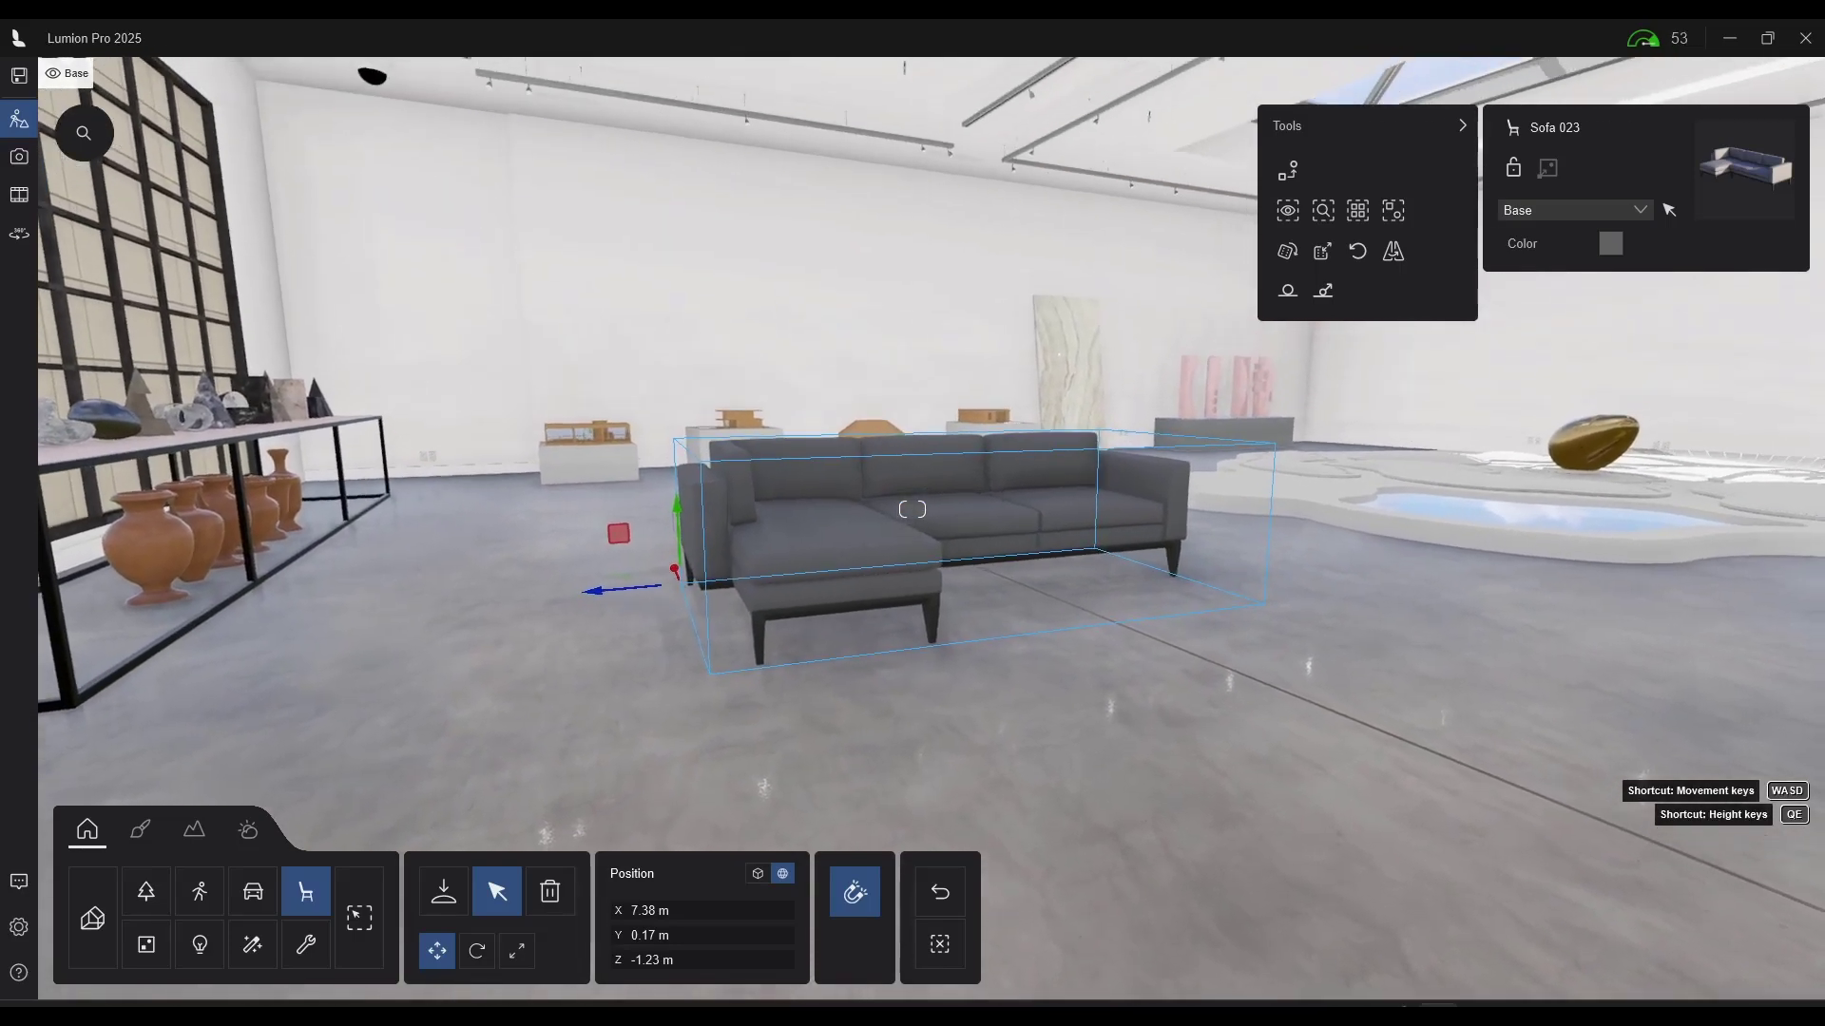
pyautogui.press('w')
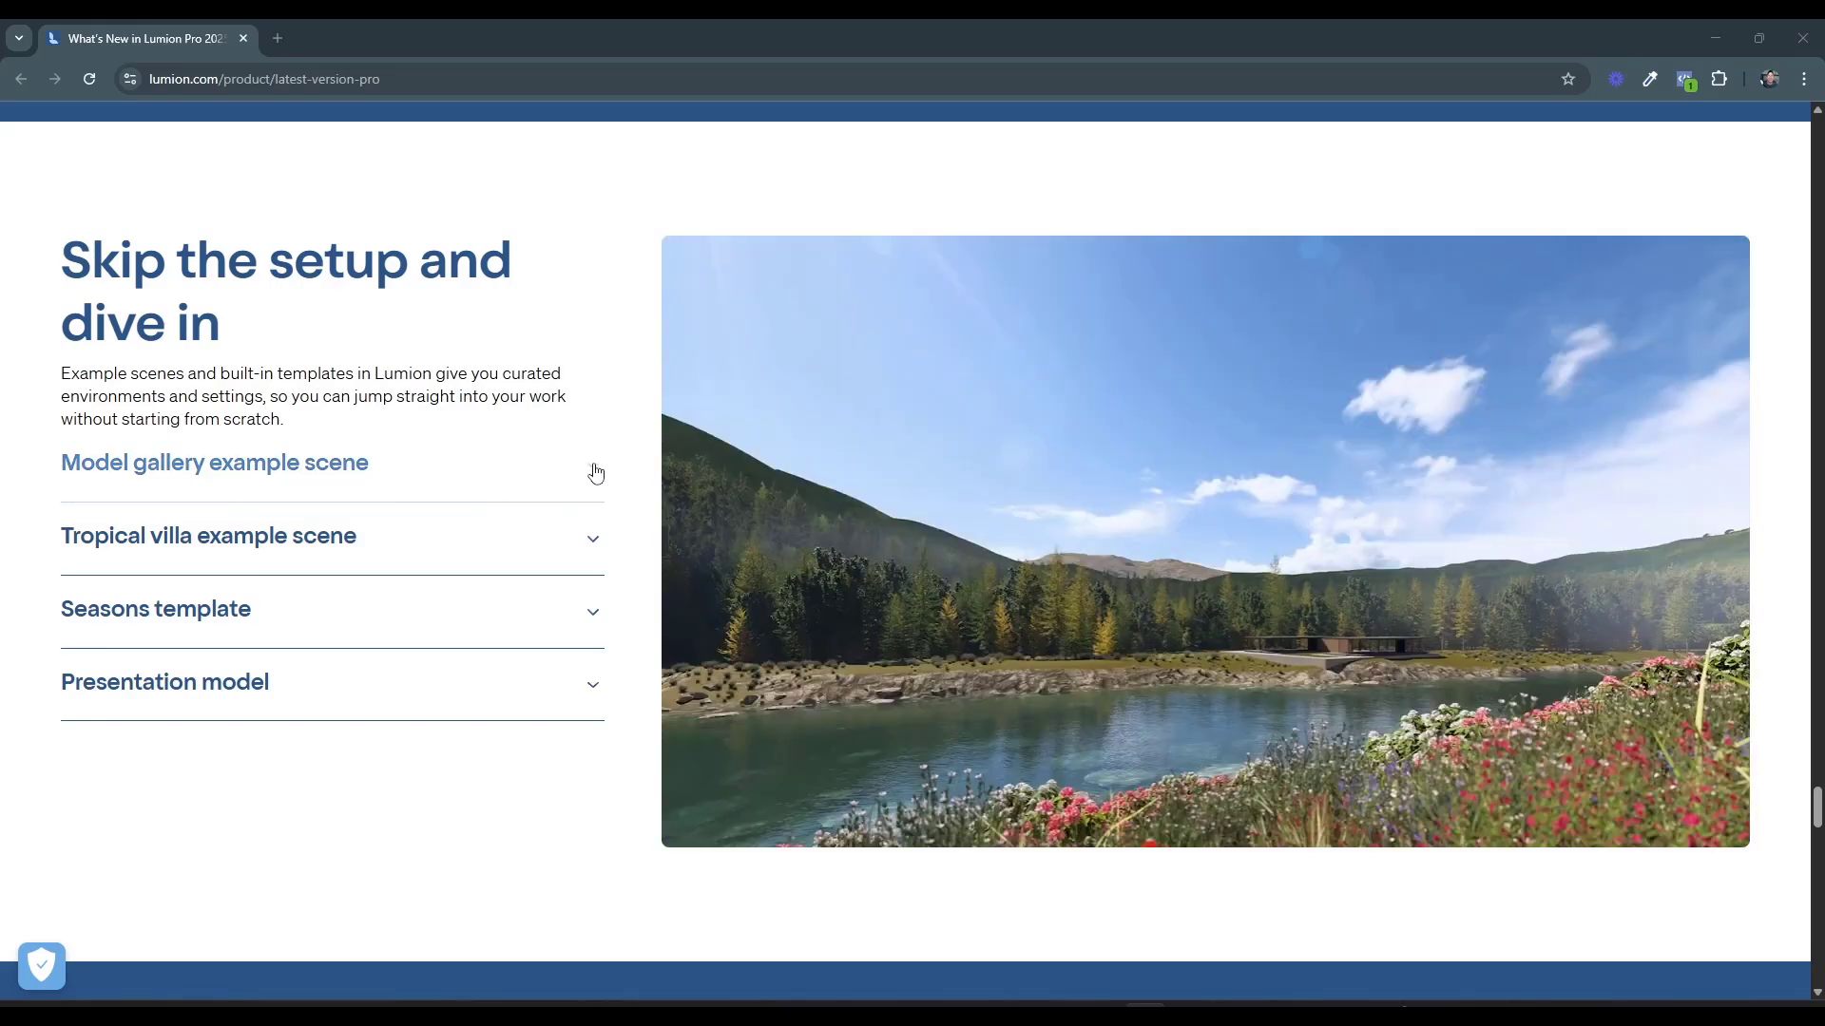
# Expand the Model gallery, Tropical villa, Seasons and Presentation model entries in turn
pyautogui.click(596, 473)
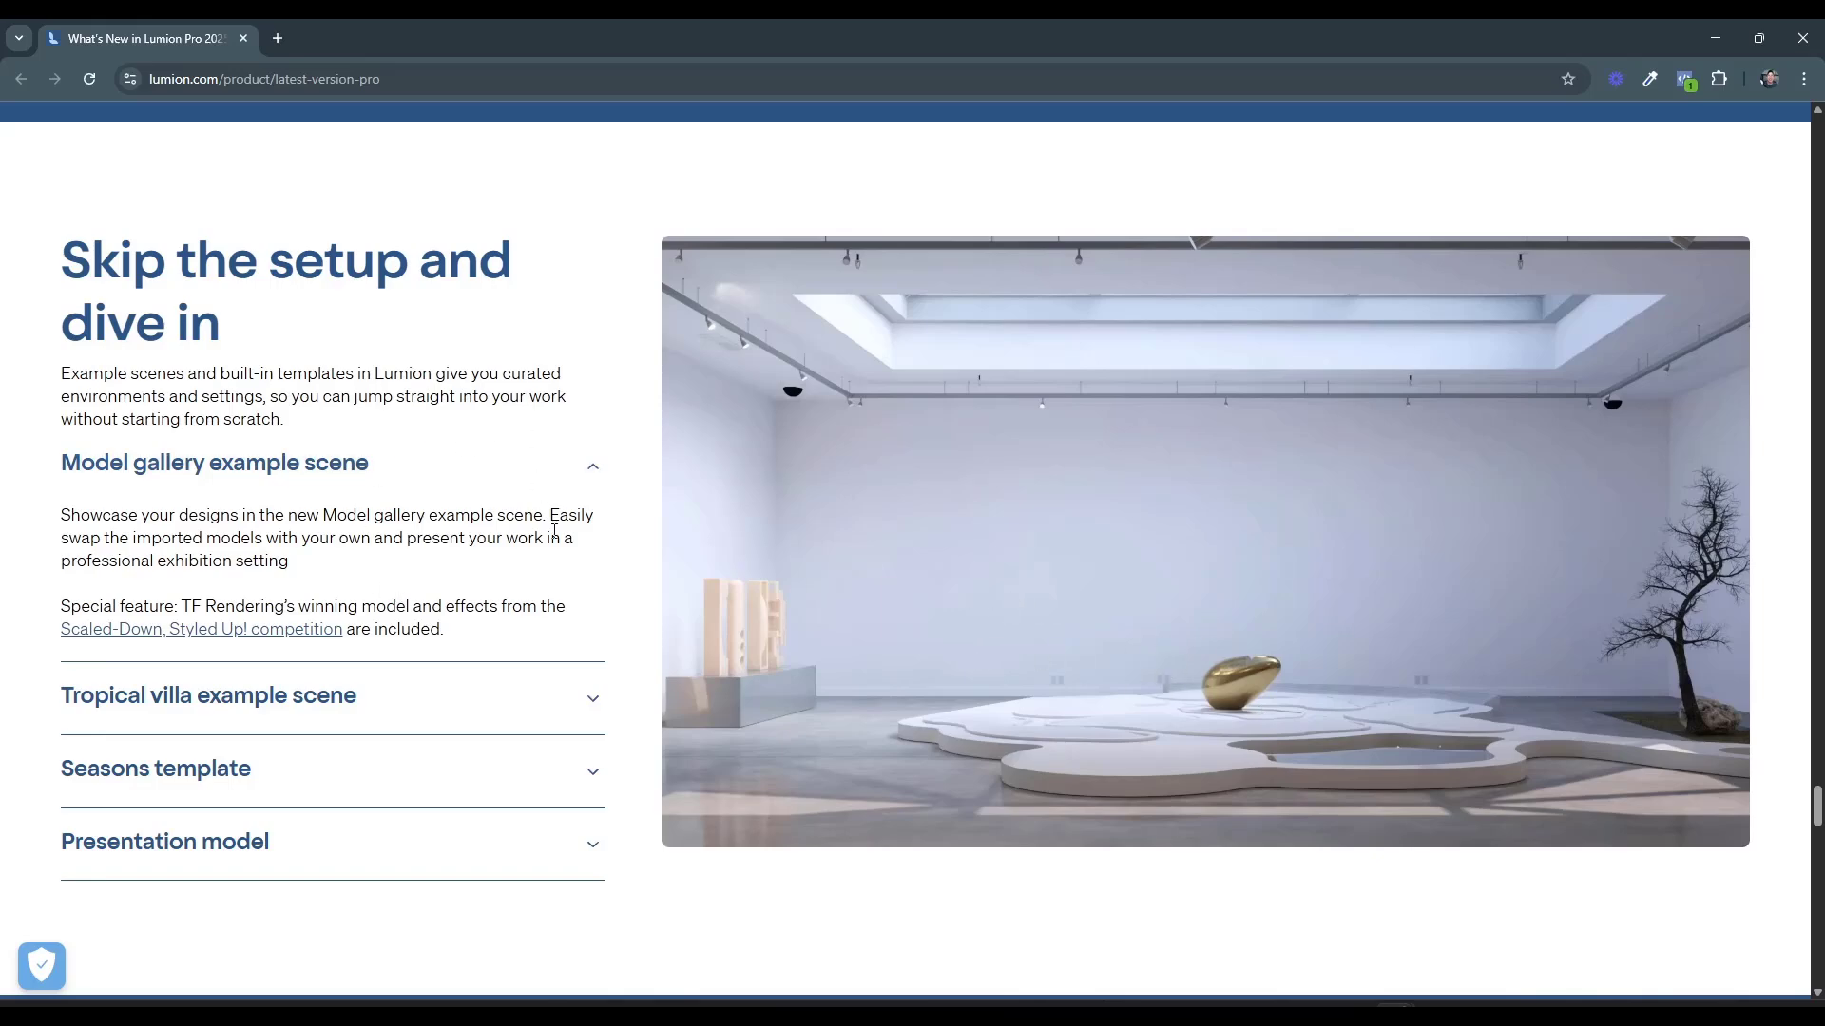
pyautogui.click(596, 478)
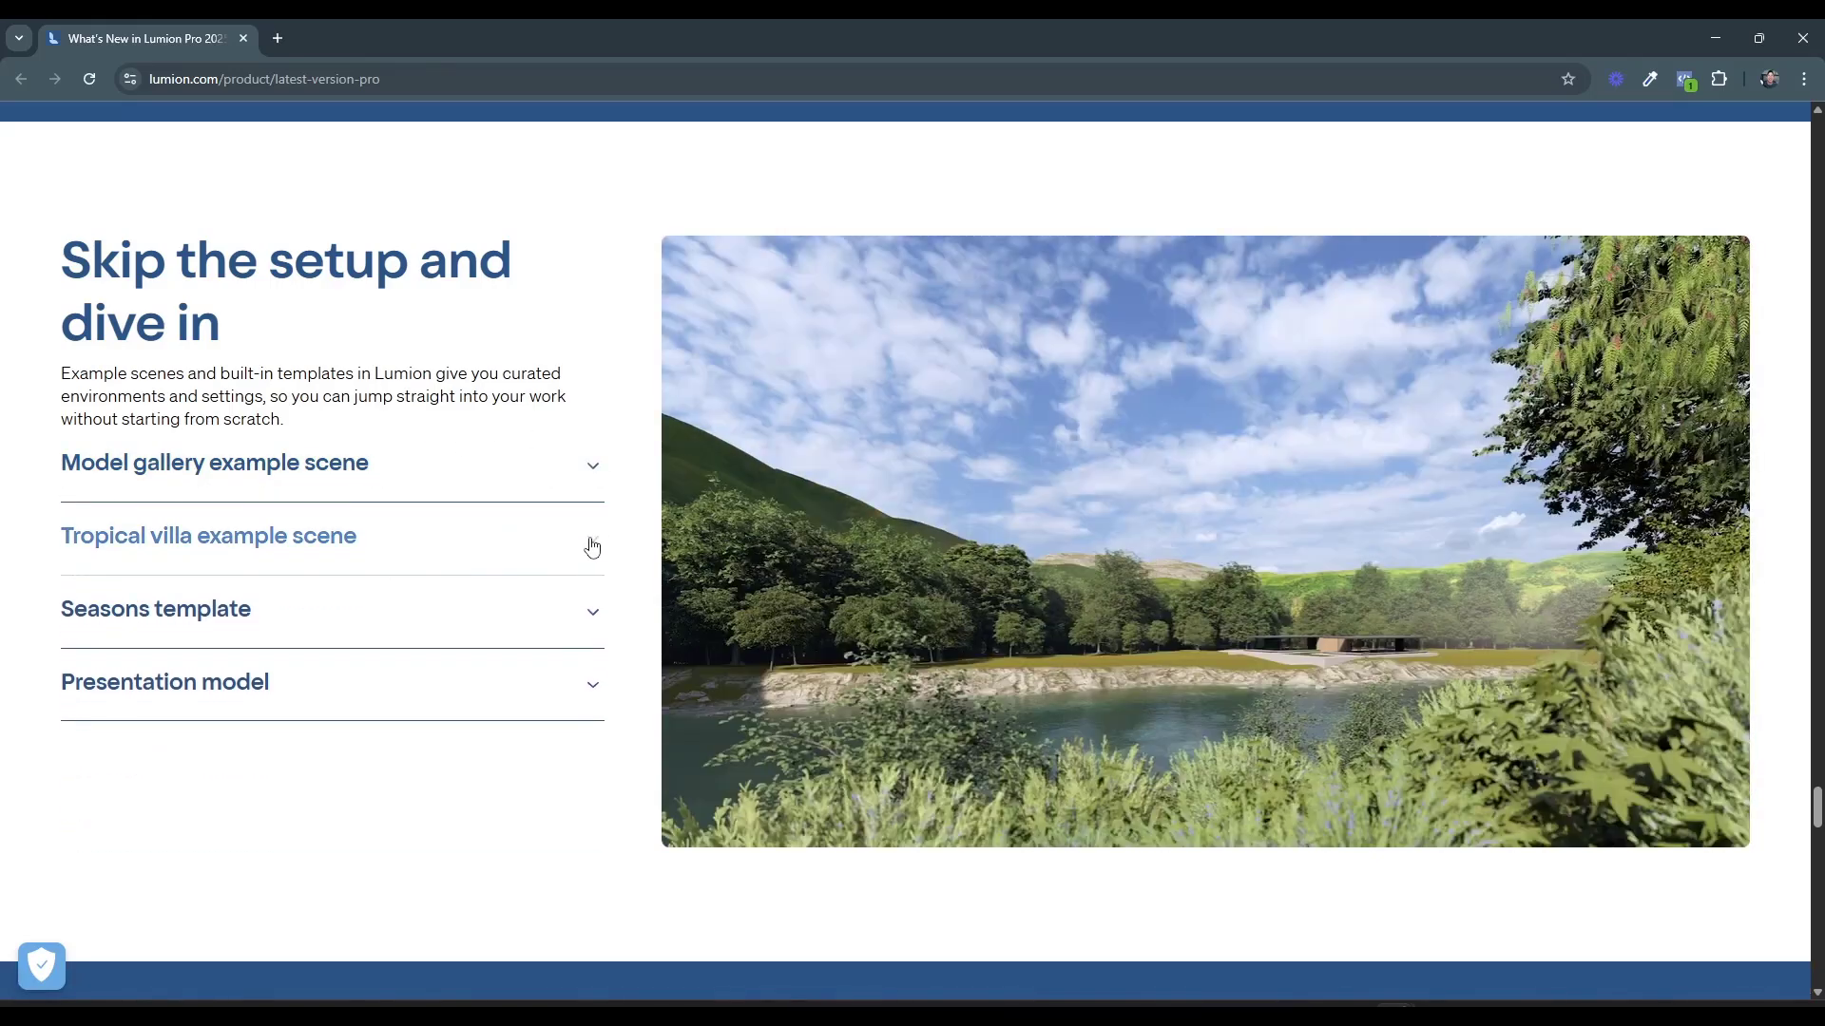
pyautogui.click(590, 533)
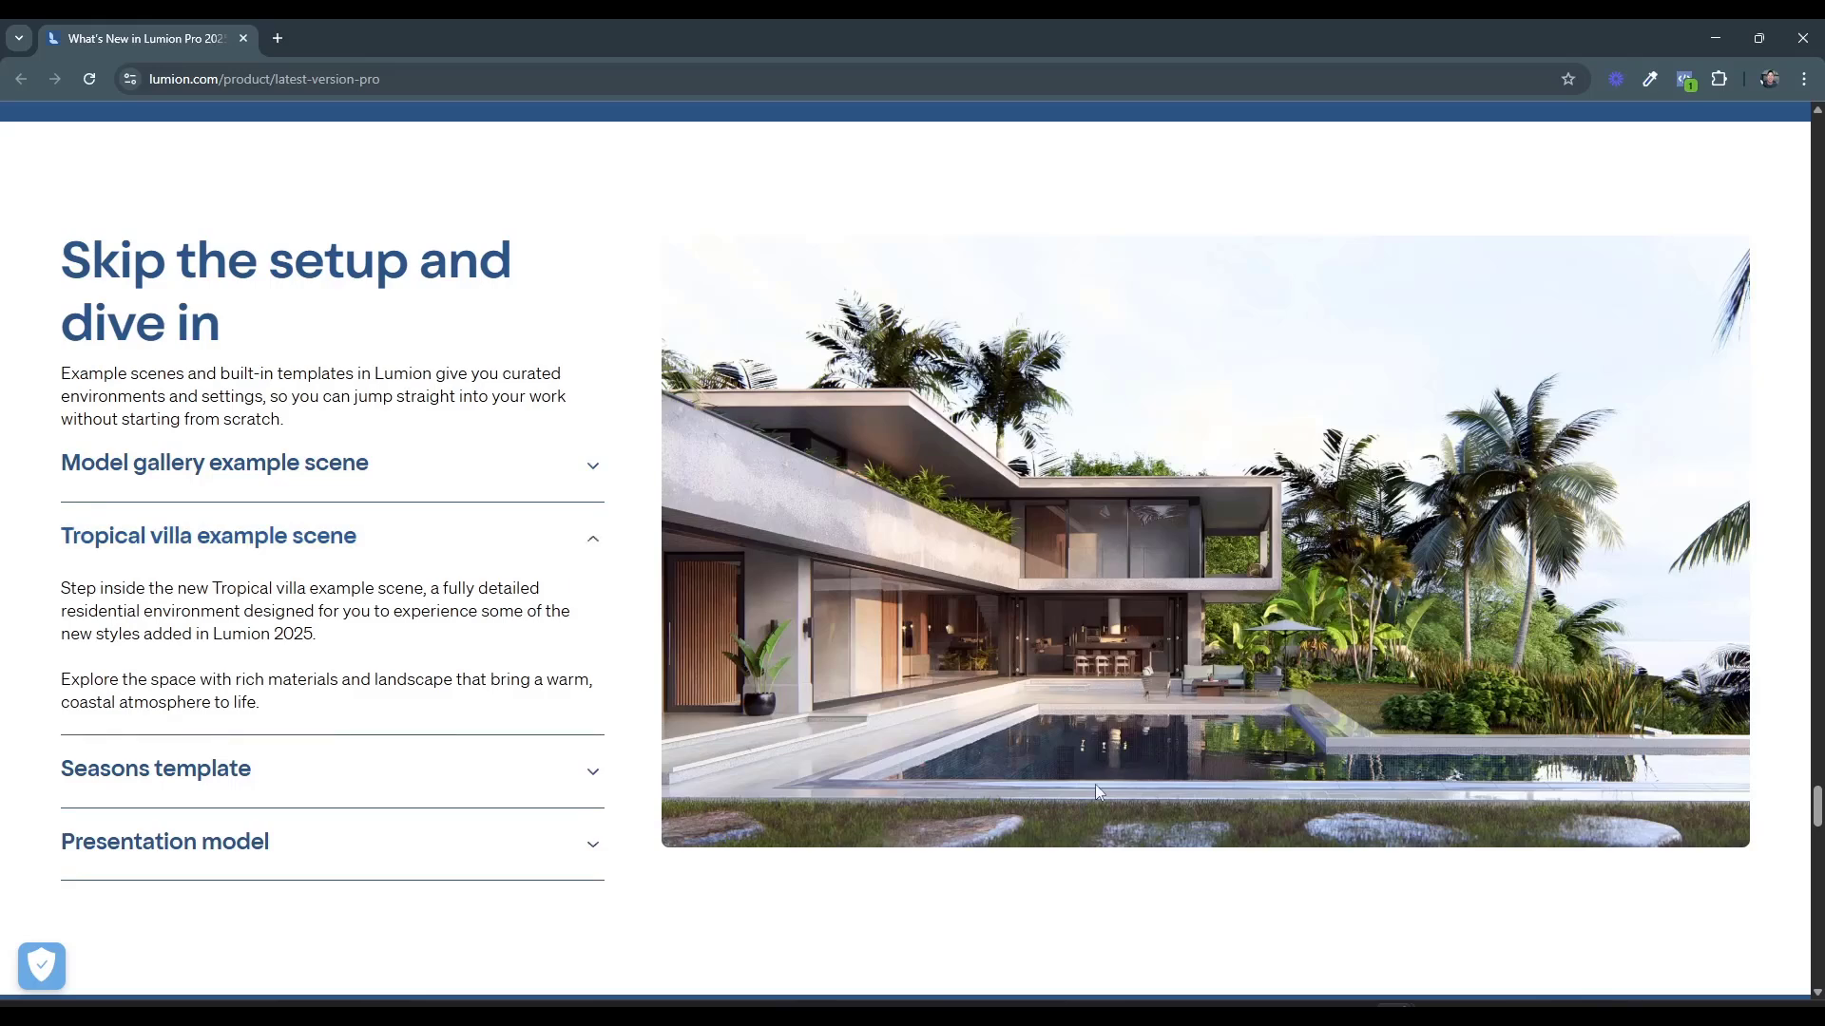
pyautogui.click(227, 770)
pyautogui.scroll(-2, 298, 601)
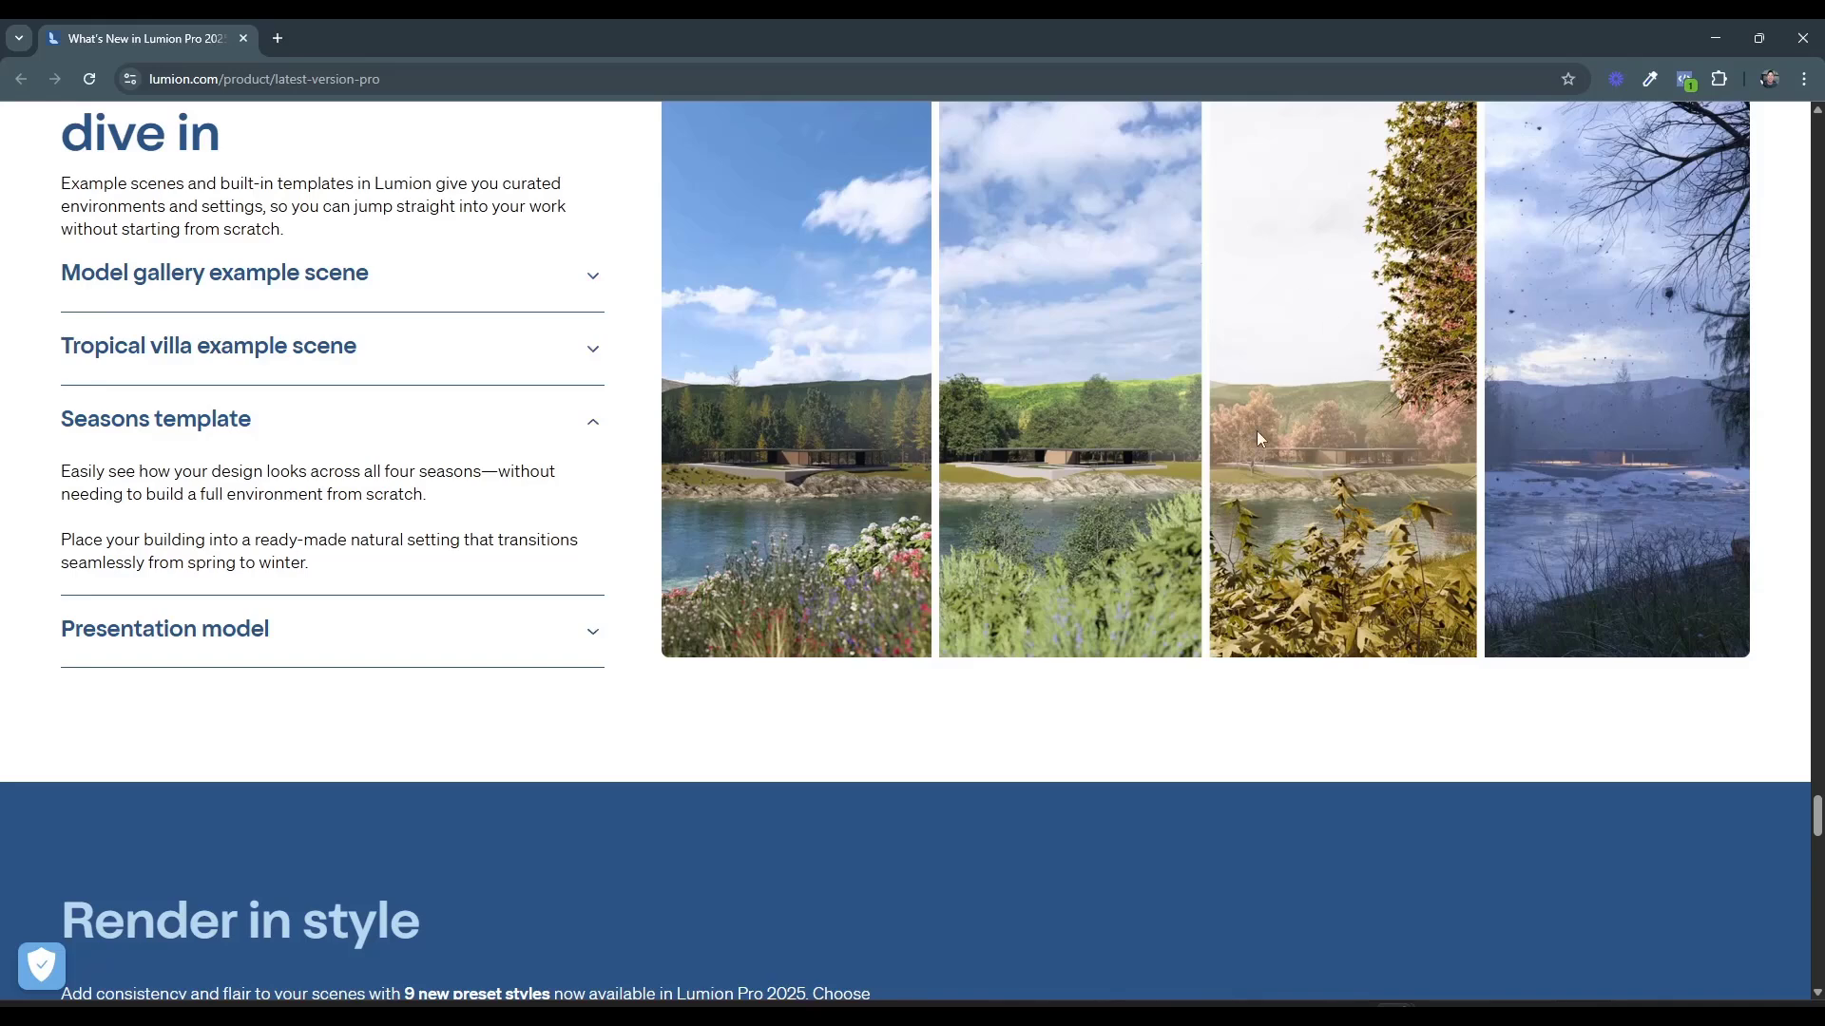
pyautogui.click(269, 655)
pyautogui.scroll(1, 943, 509)
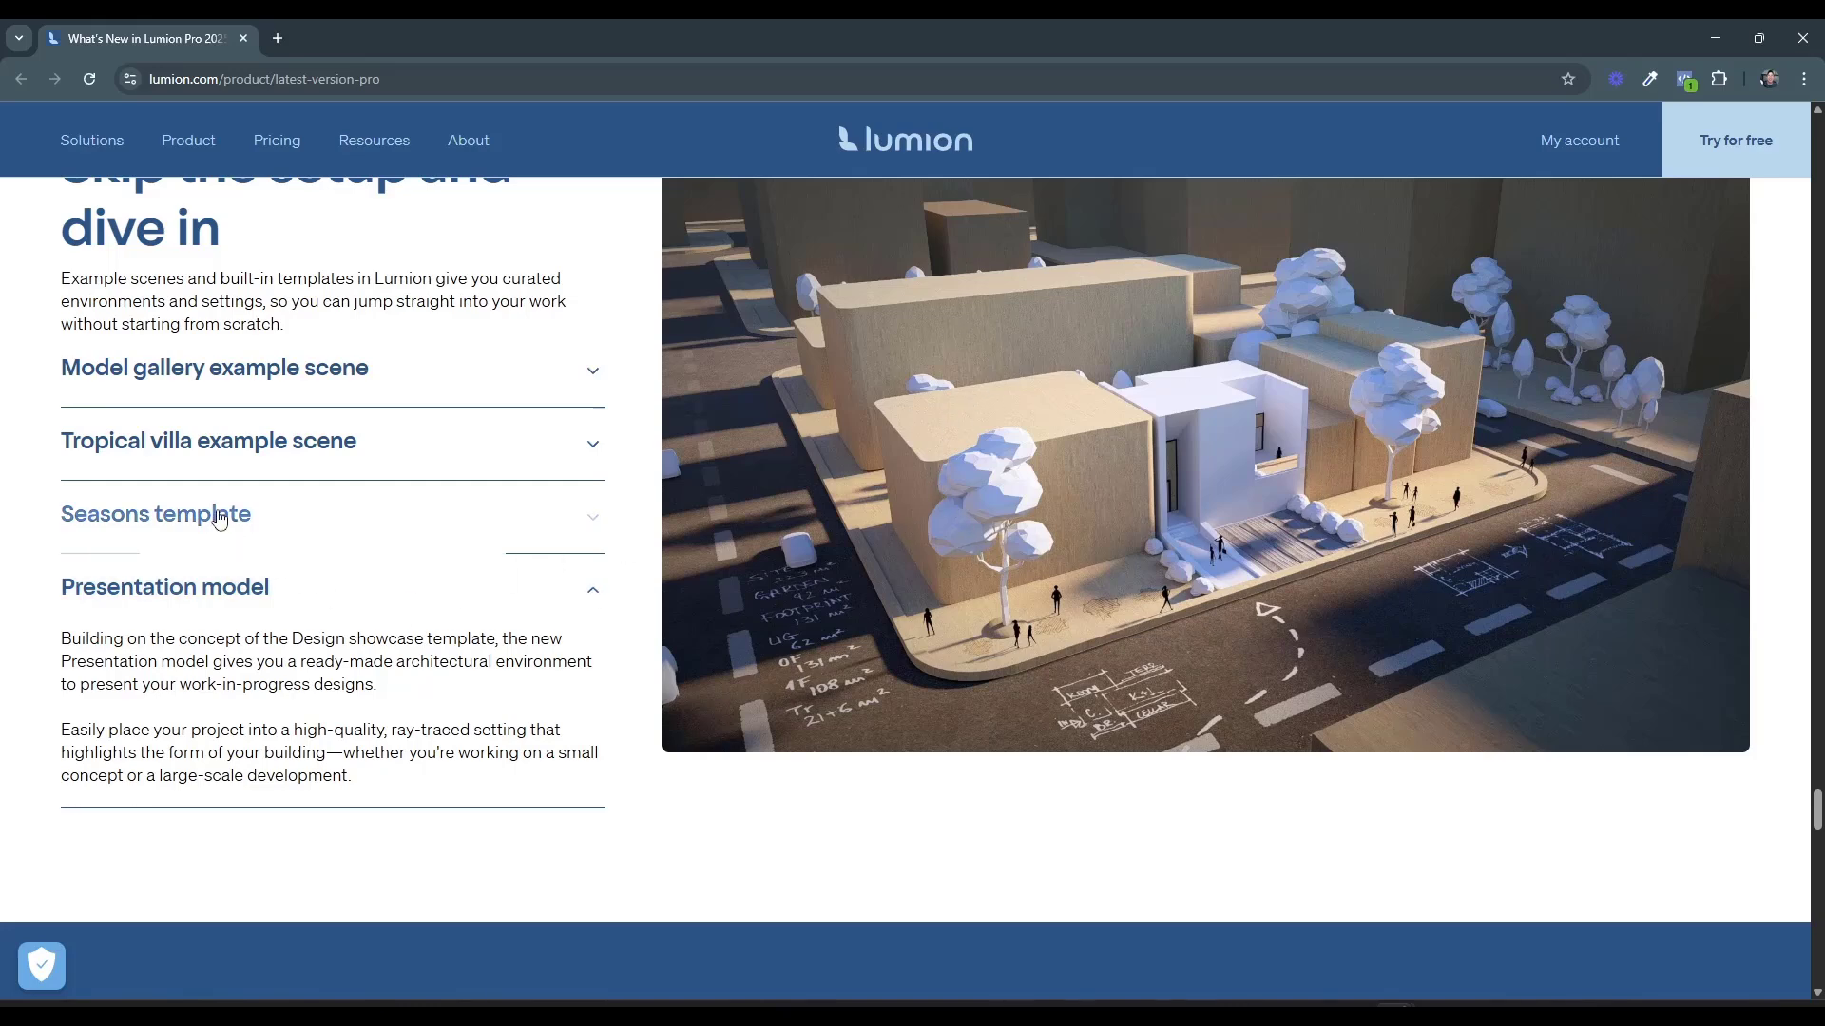
pyautogui.scroll(1, 920, 557)
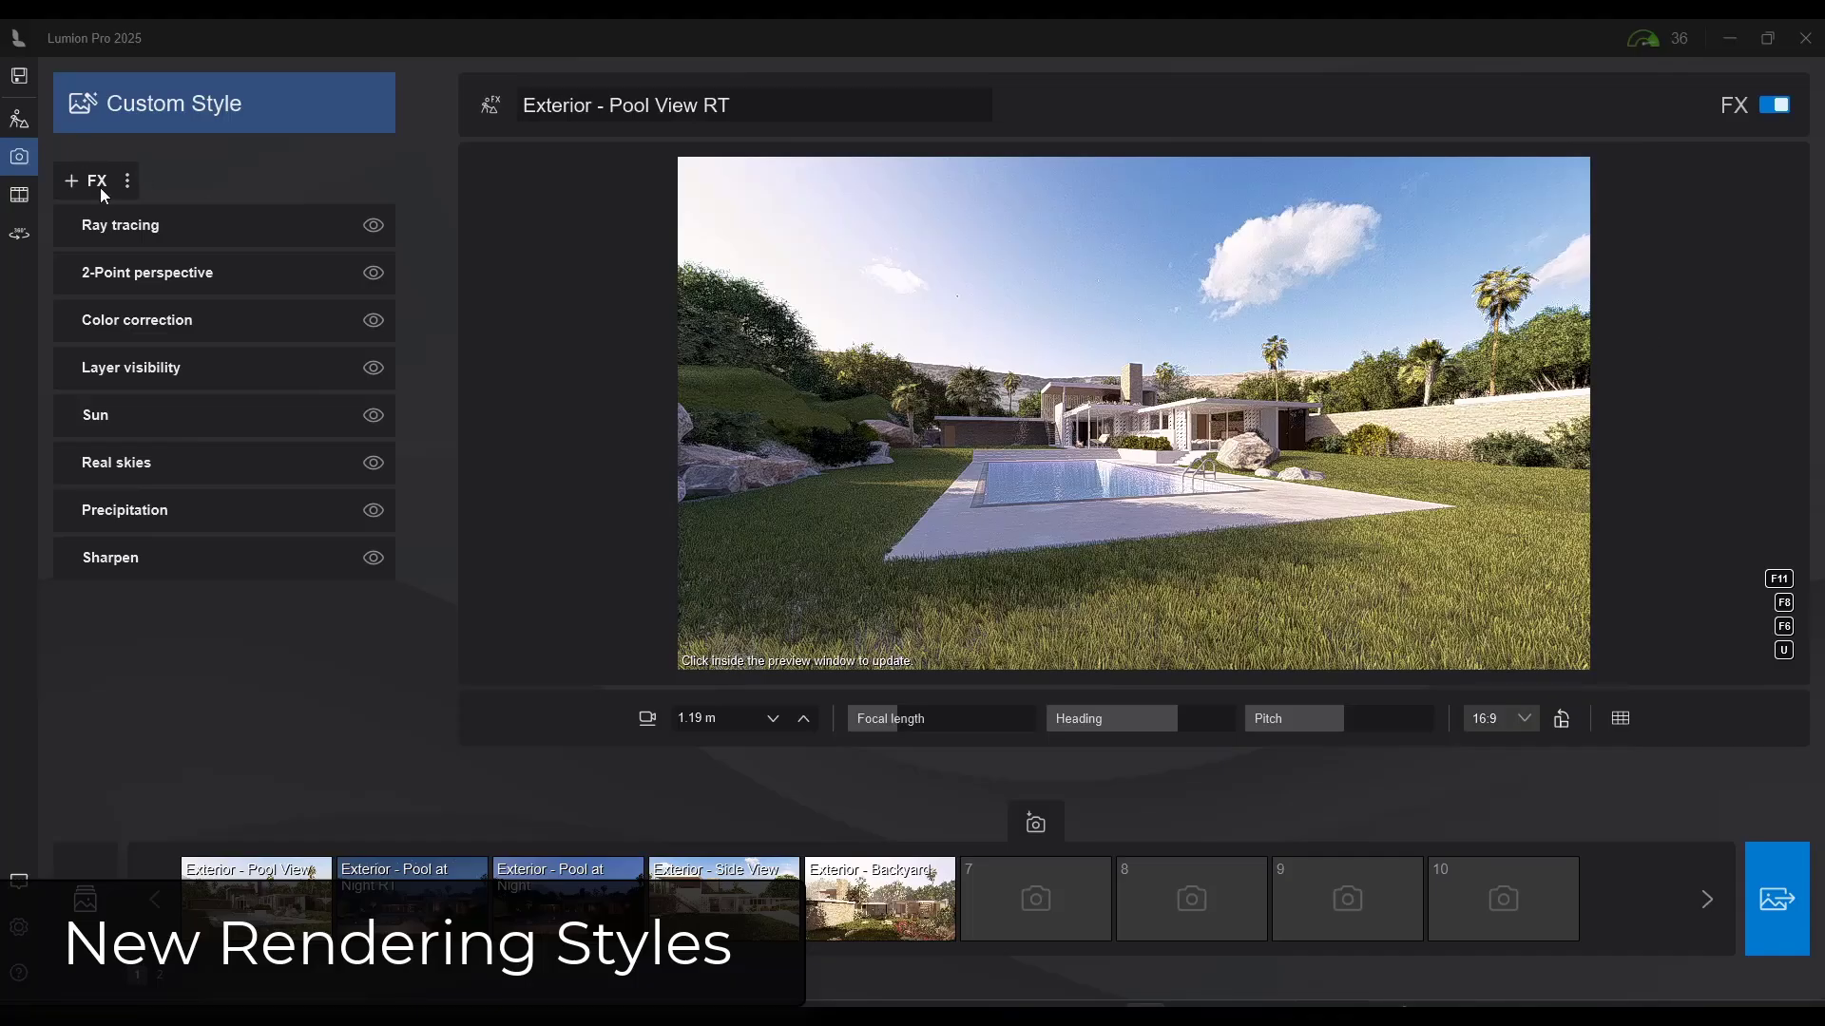
# Apply the Pen concept preset style from page 1 and refresh the preview
pyautogui.click(196, 105)
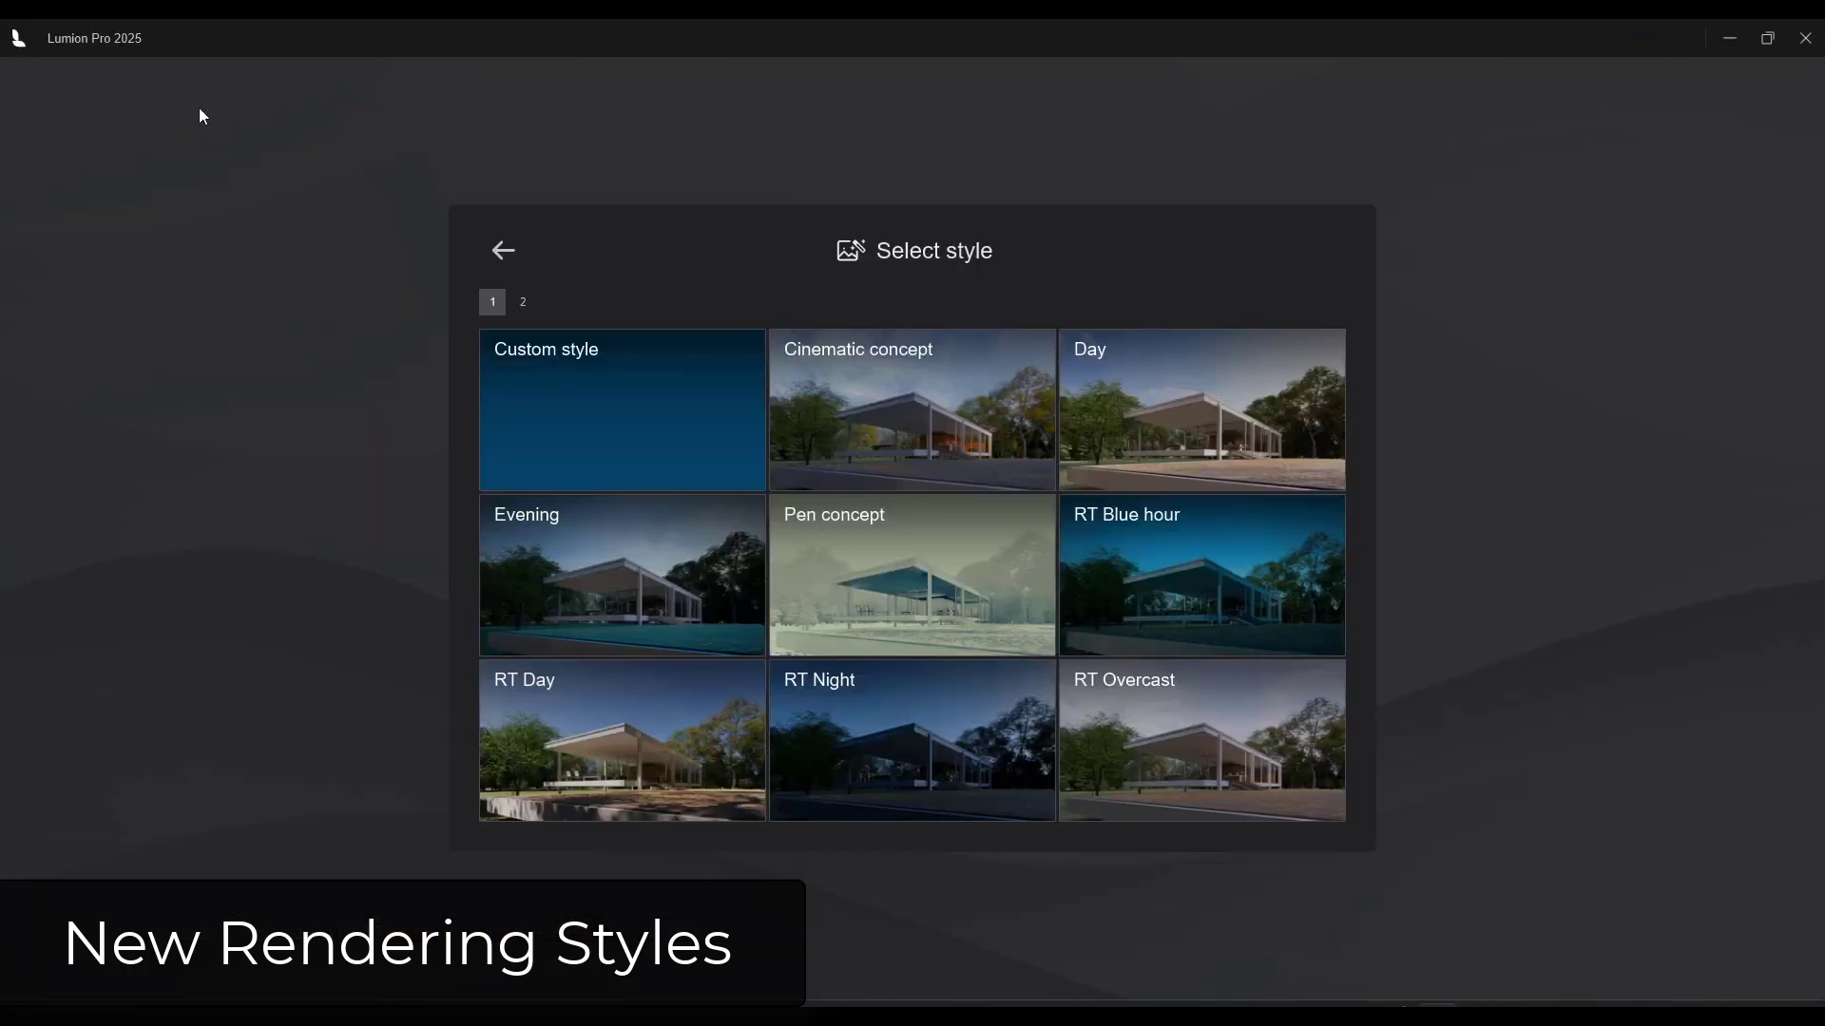
pyautogui.click(524, 305)
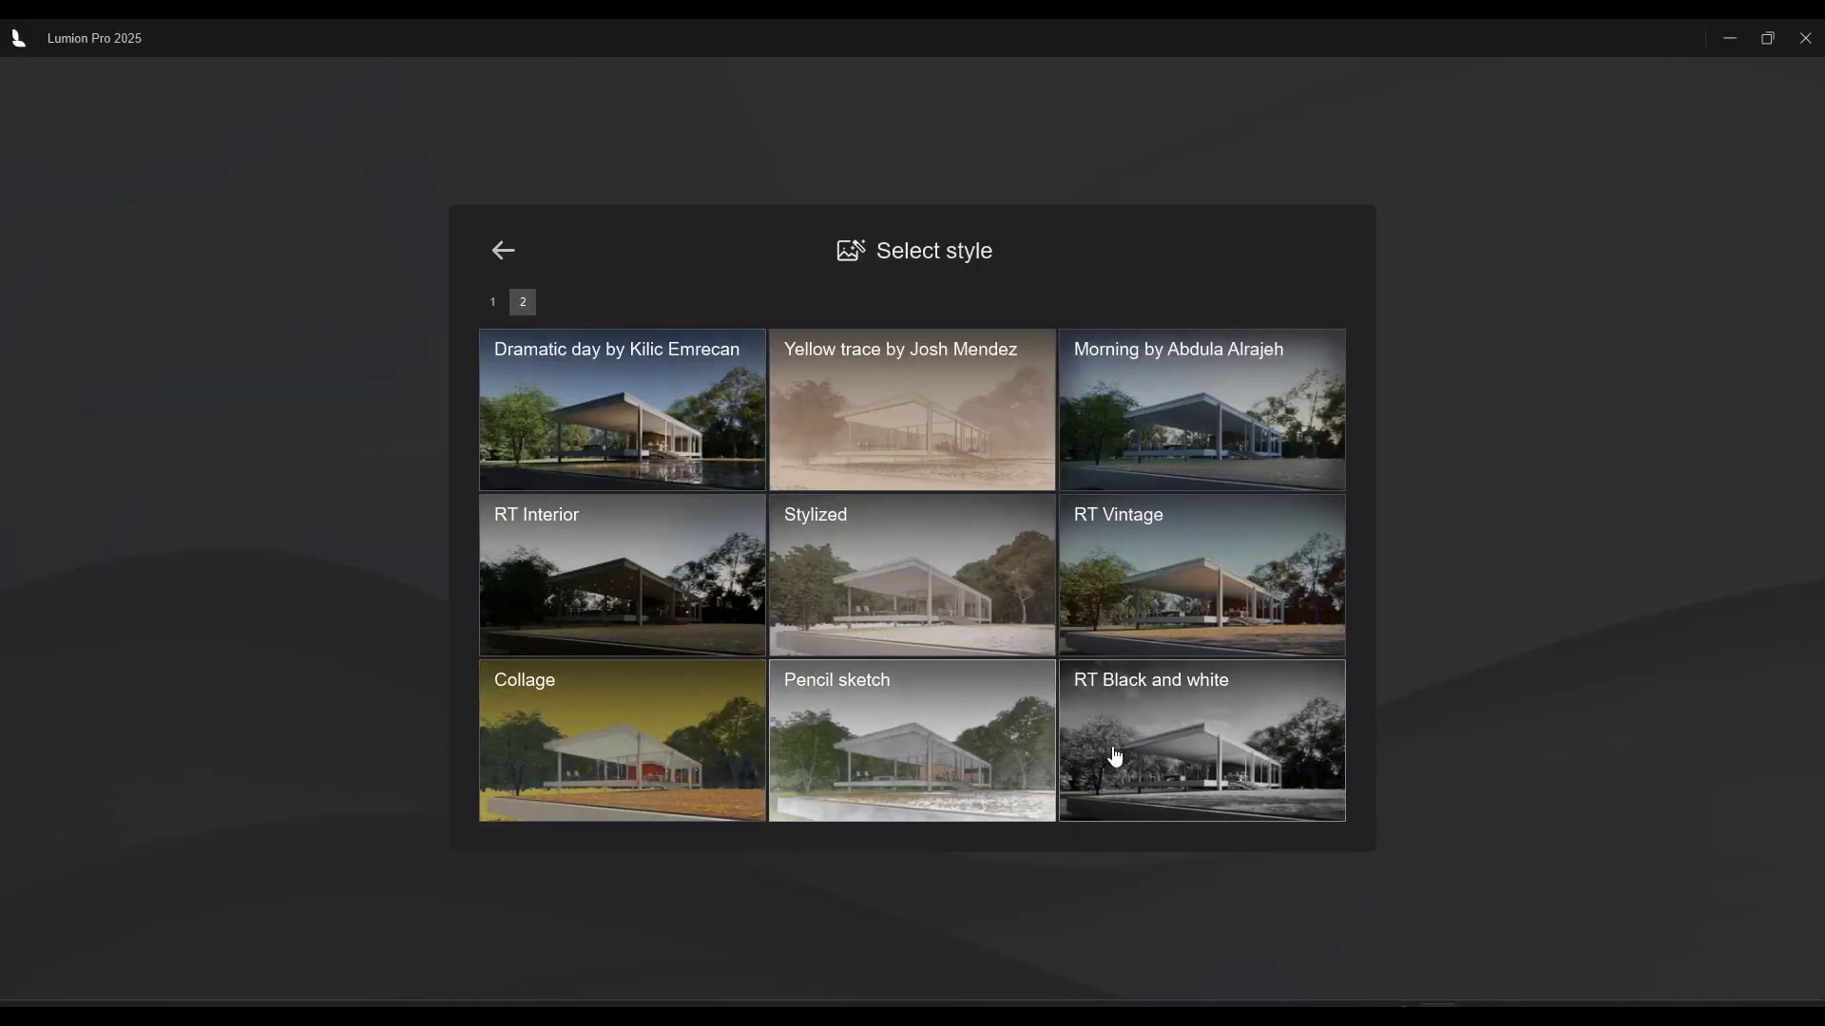
pyautogui.click(493, 304)
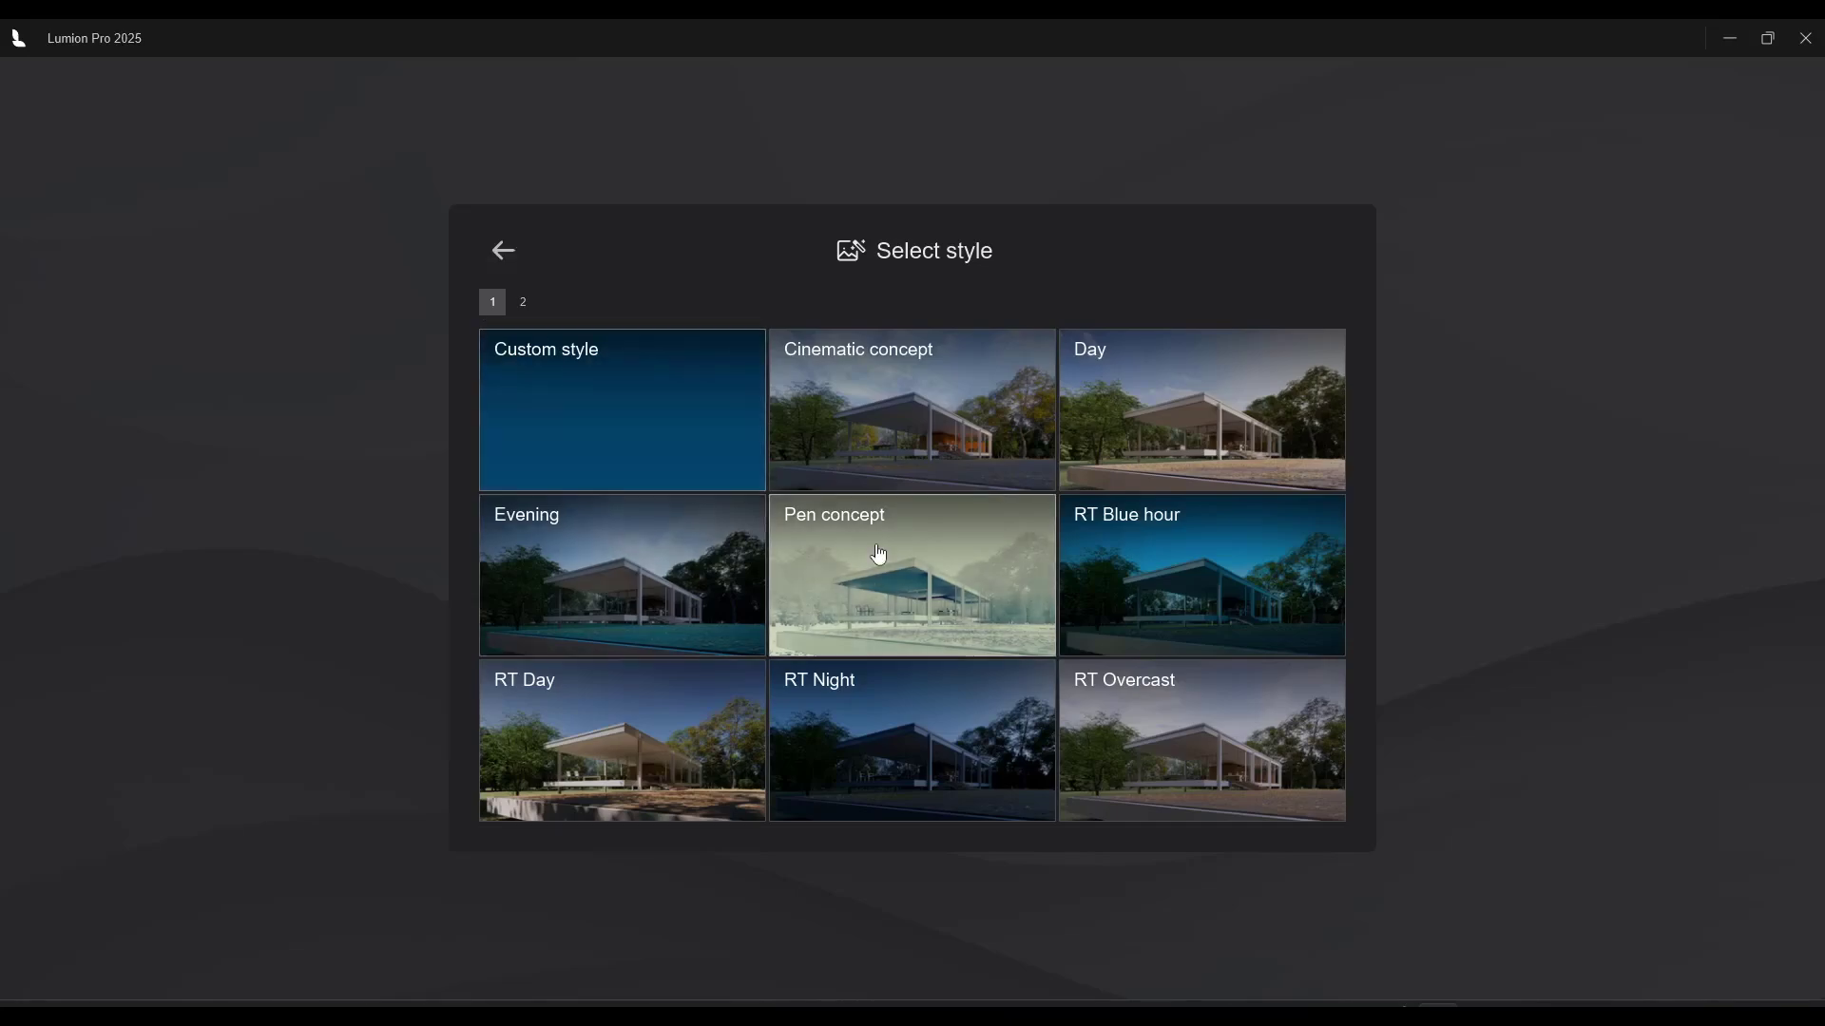
pyautogui.click(910, 550)
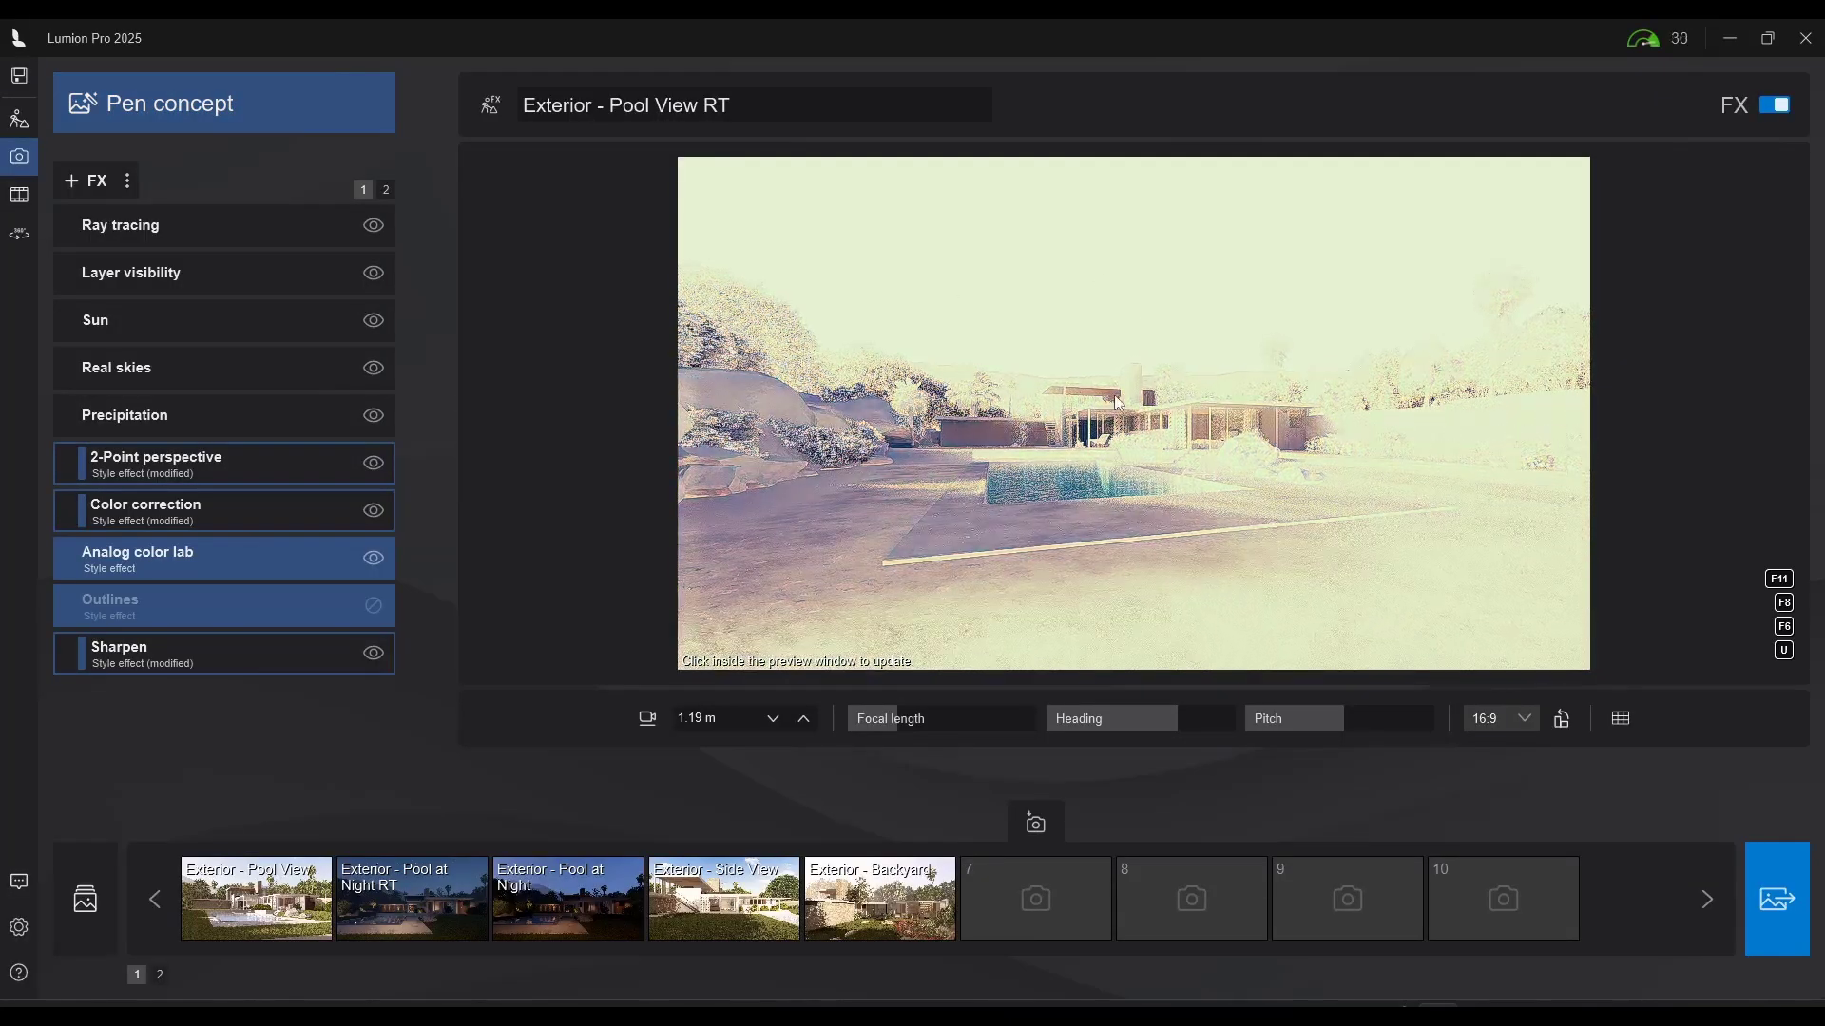
pyautogui.click(1125, 436)
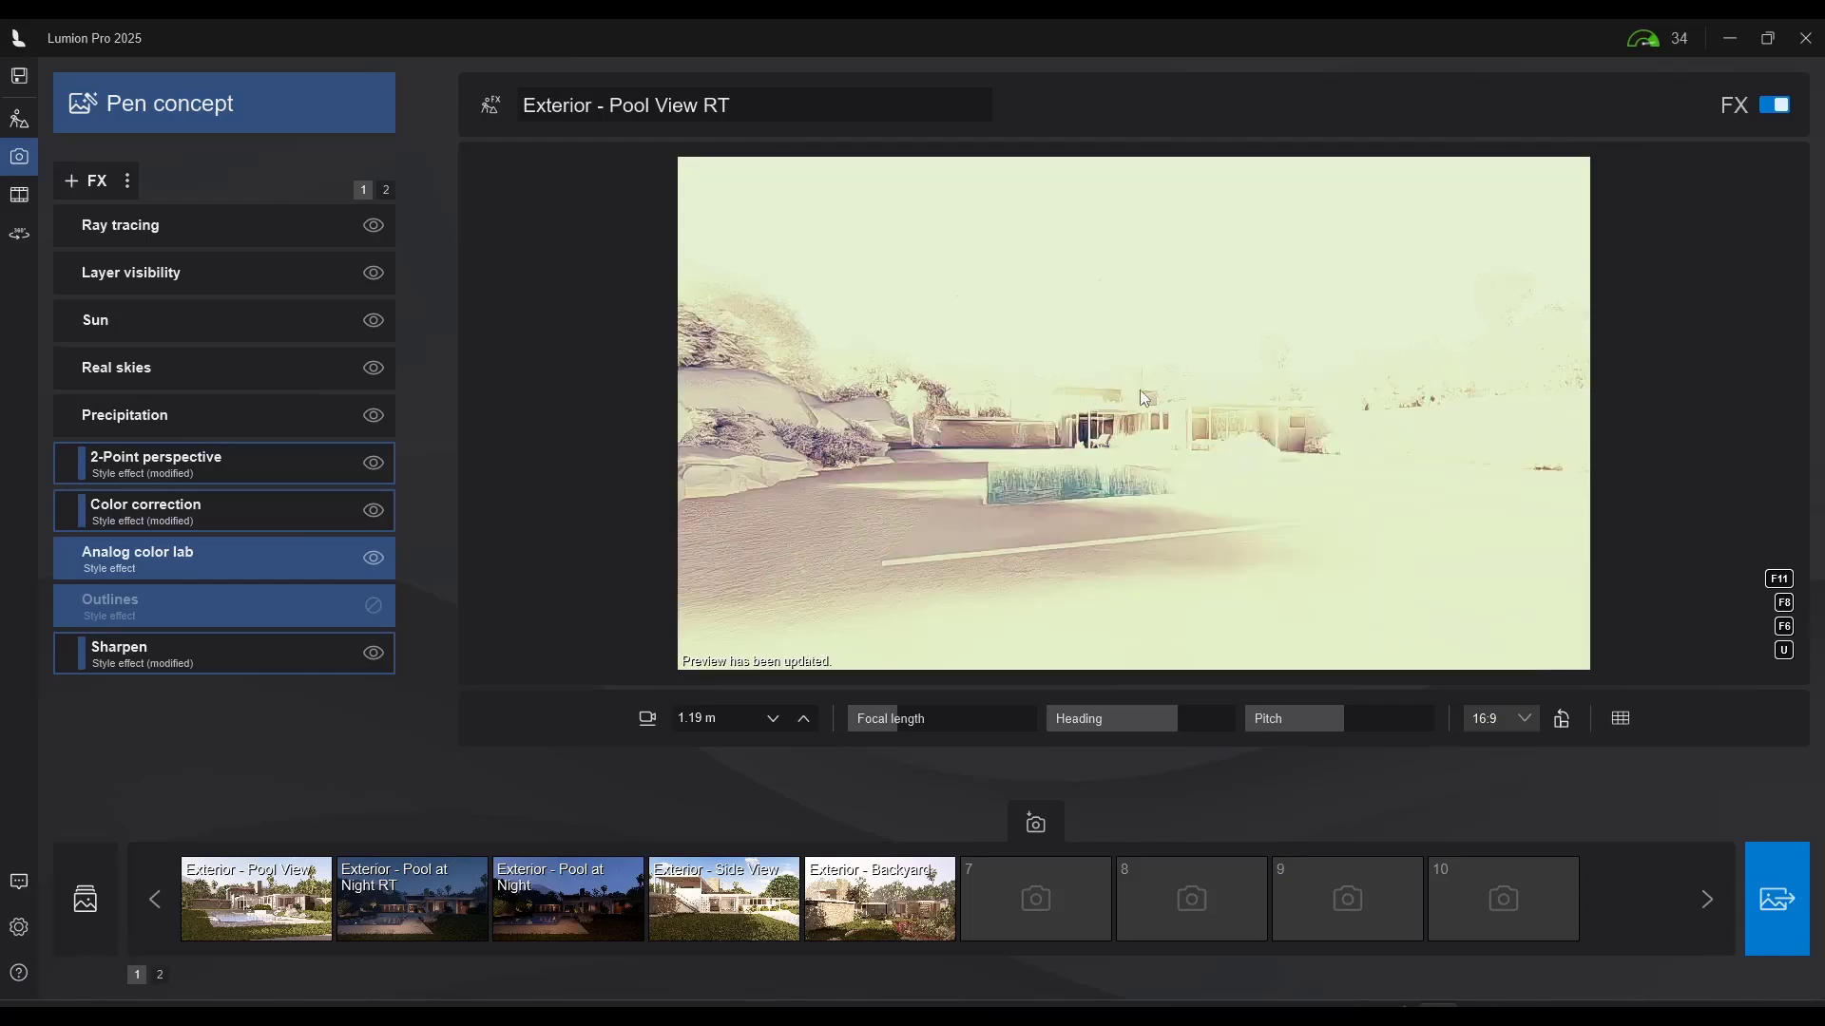
# Fly the camera forward and up past the pool toward the house
pyautogui.press('w')
pyautogui.press('q')
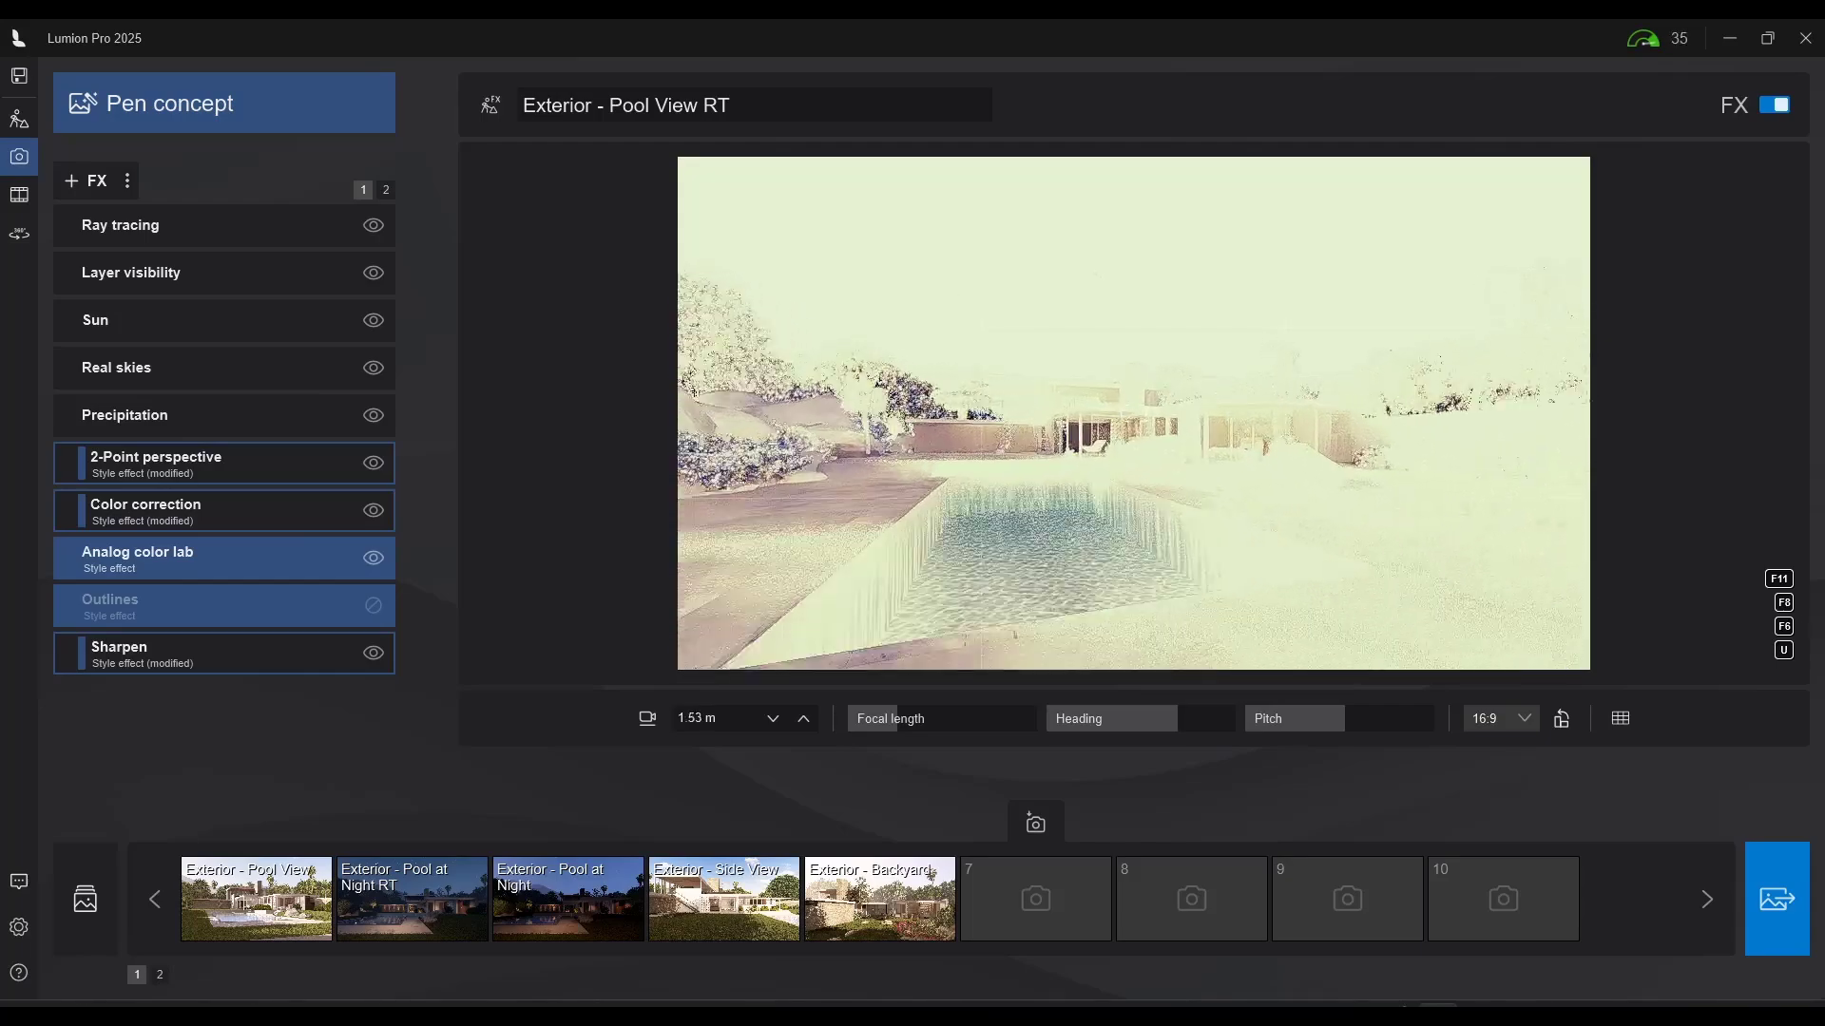
pyautogui.press('w')
pyautogui.press('q')
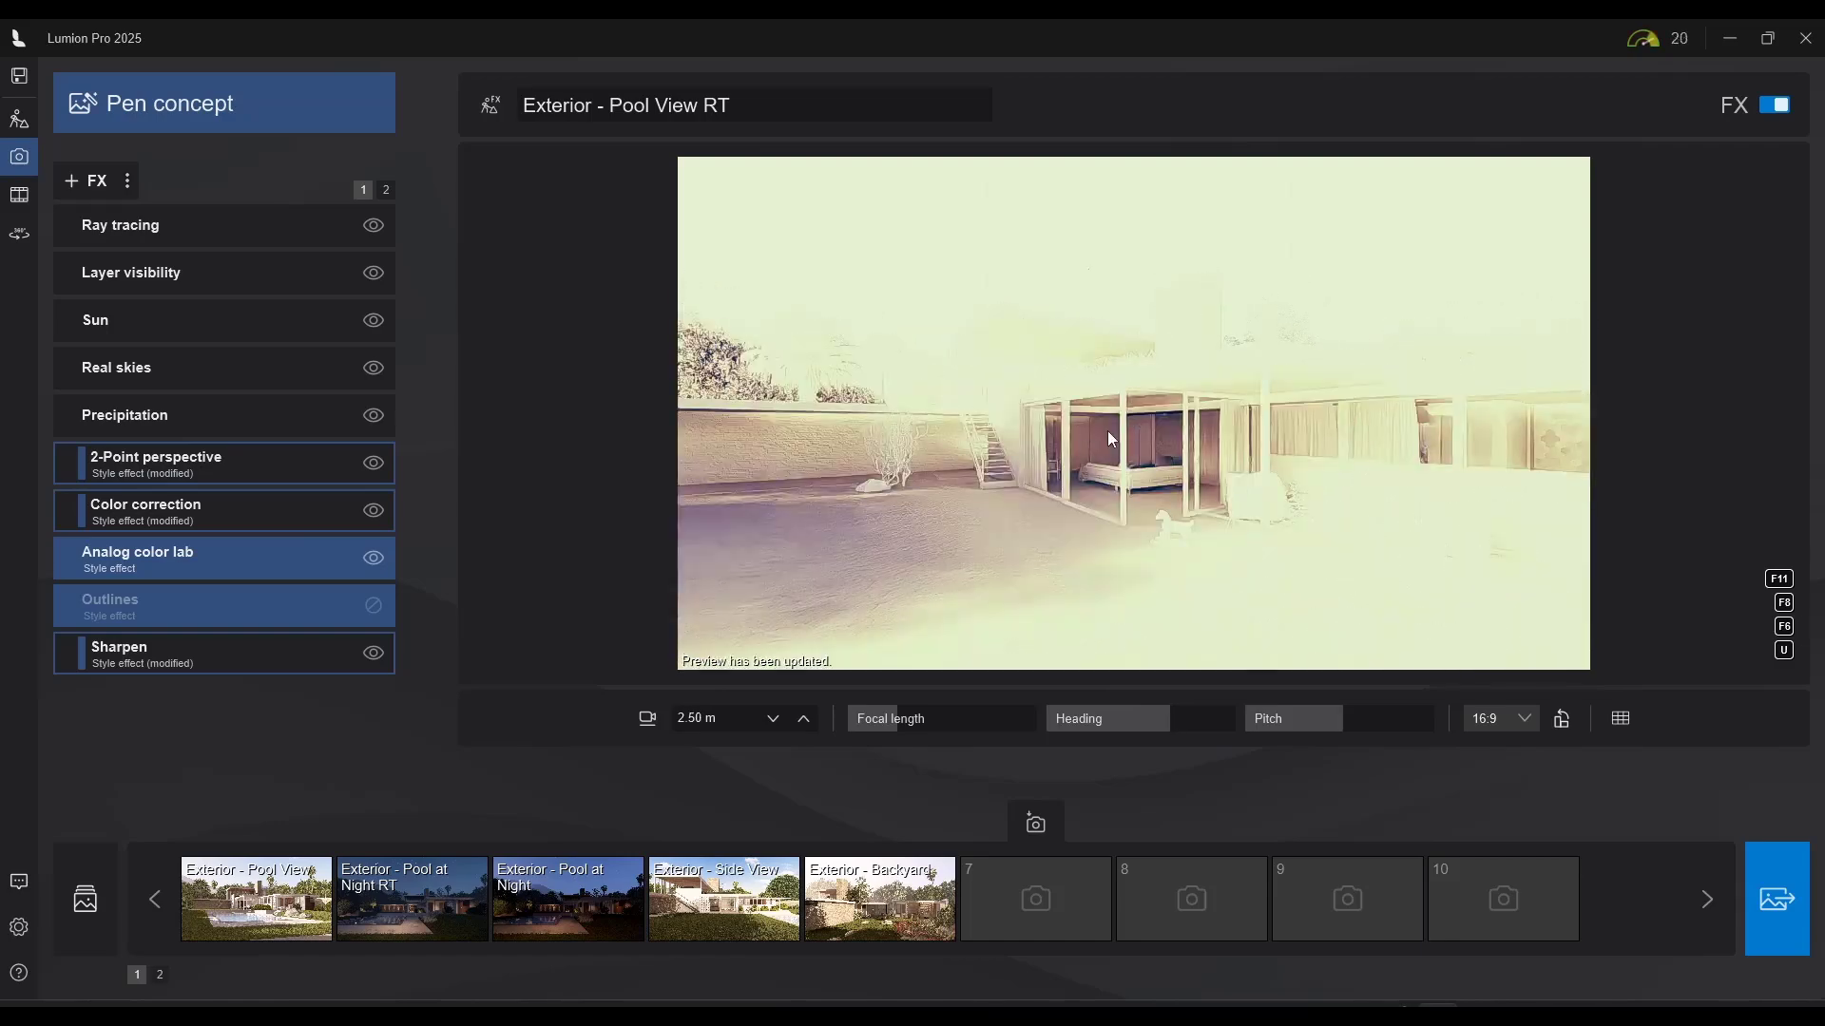
pyautogui.click(130, 112)
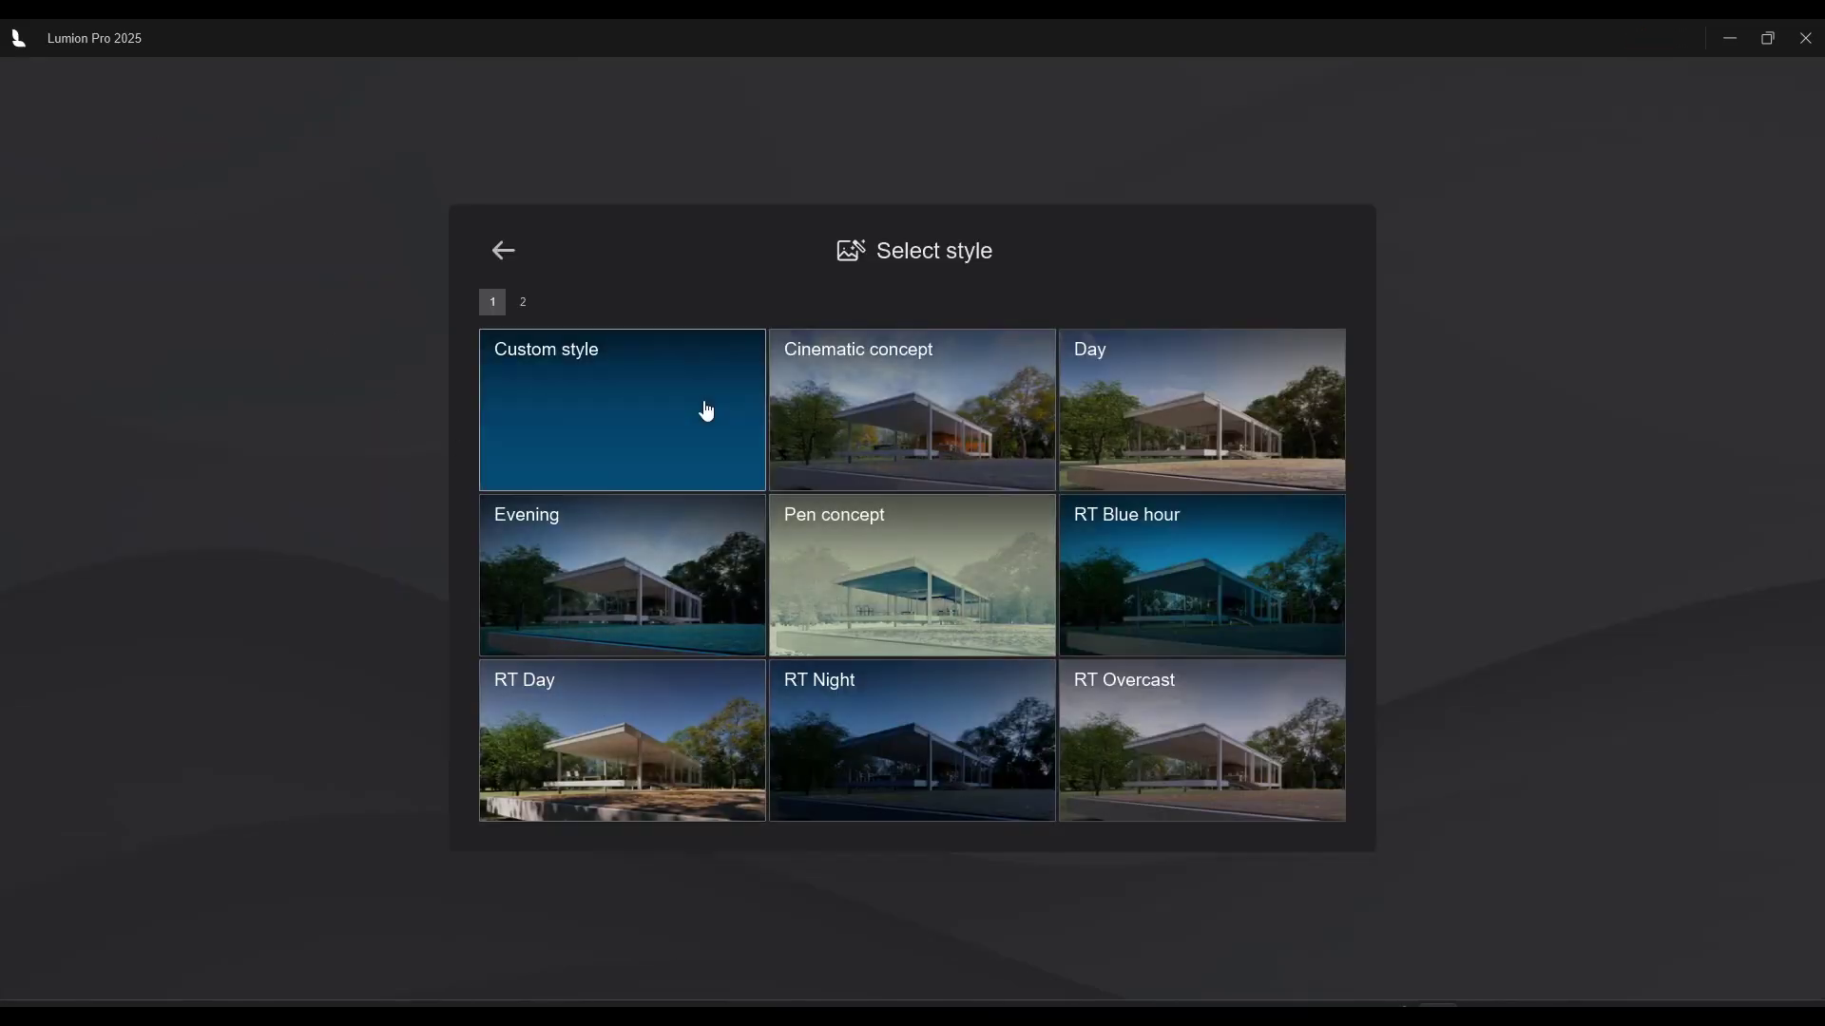
# Try the Morning and Dramatic day presets from the second style page
pyautogui.click(522, 303)
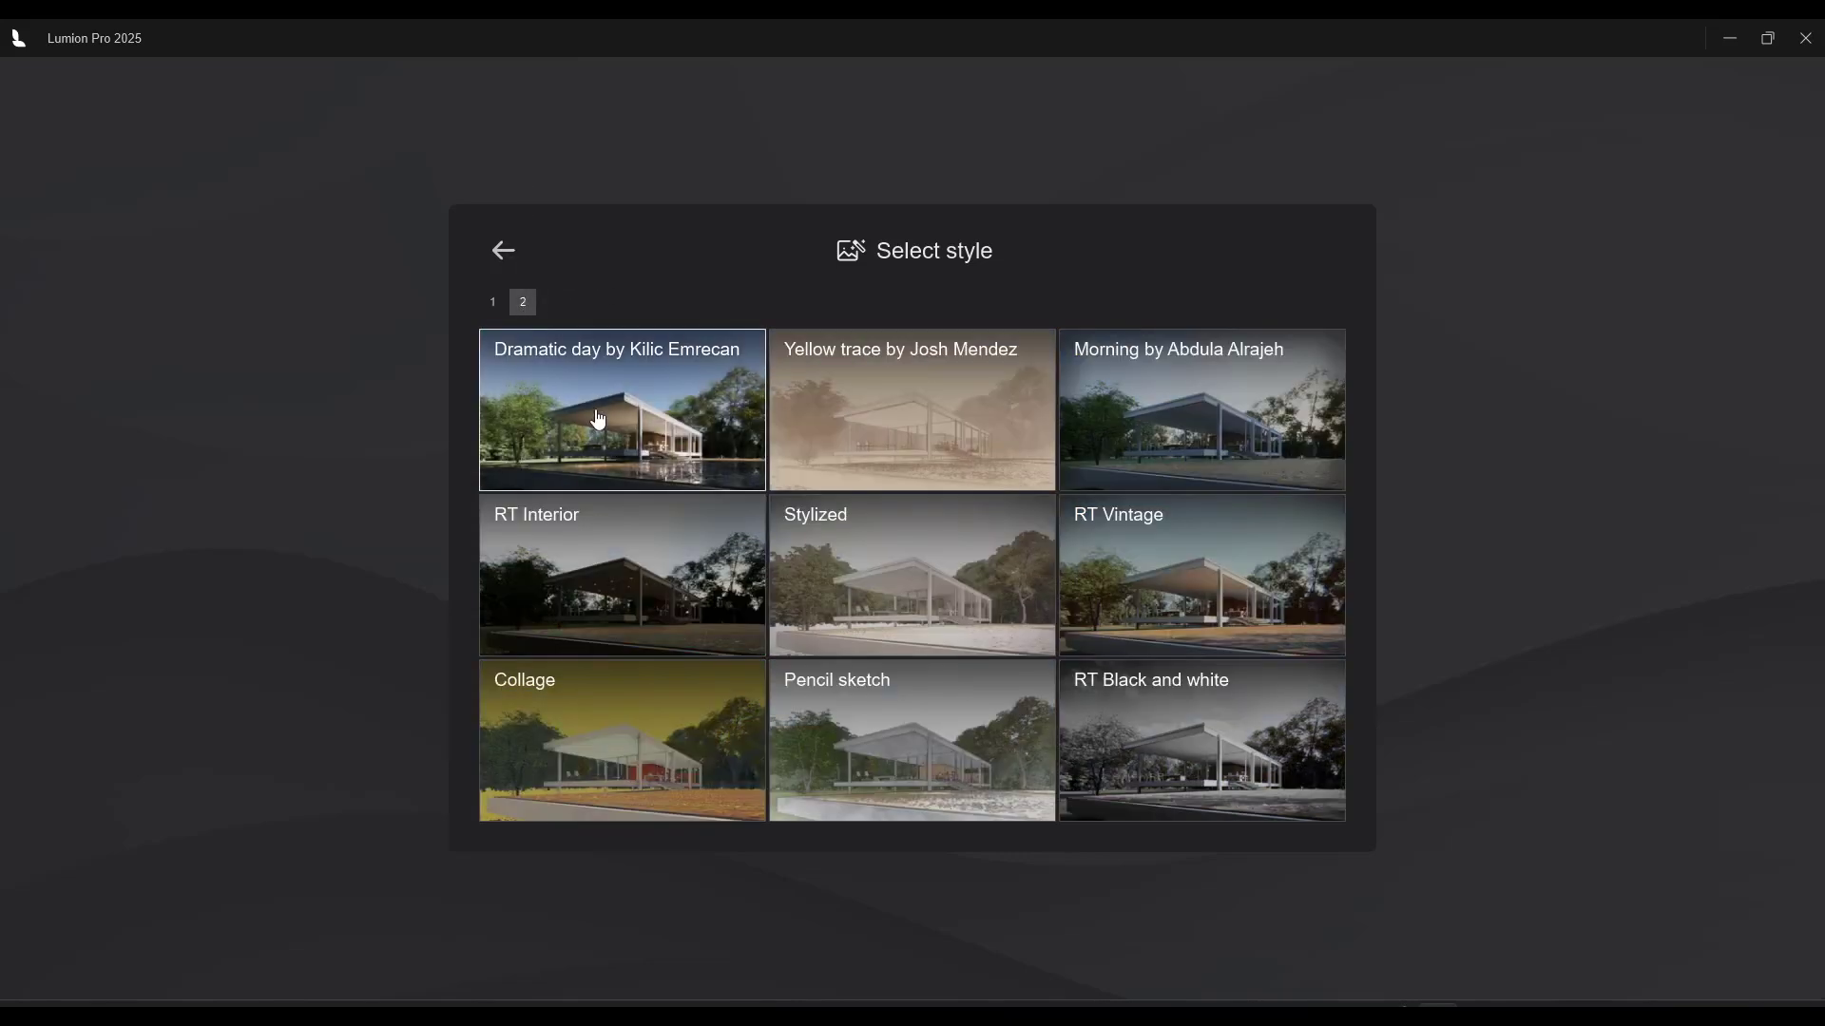
pyautogui.click(1141, 452)
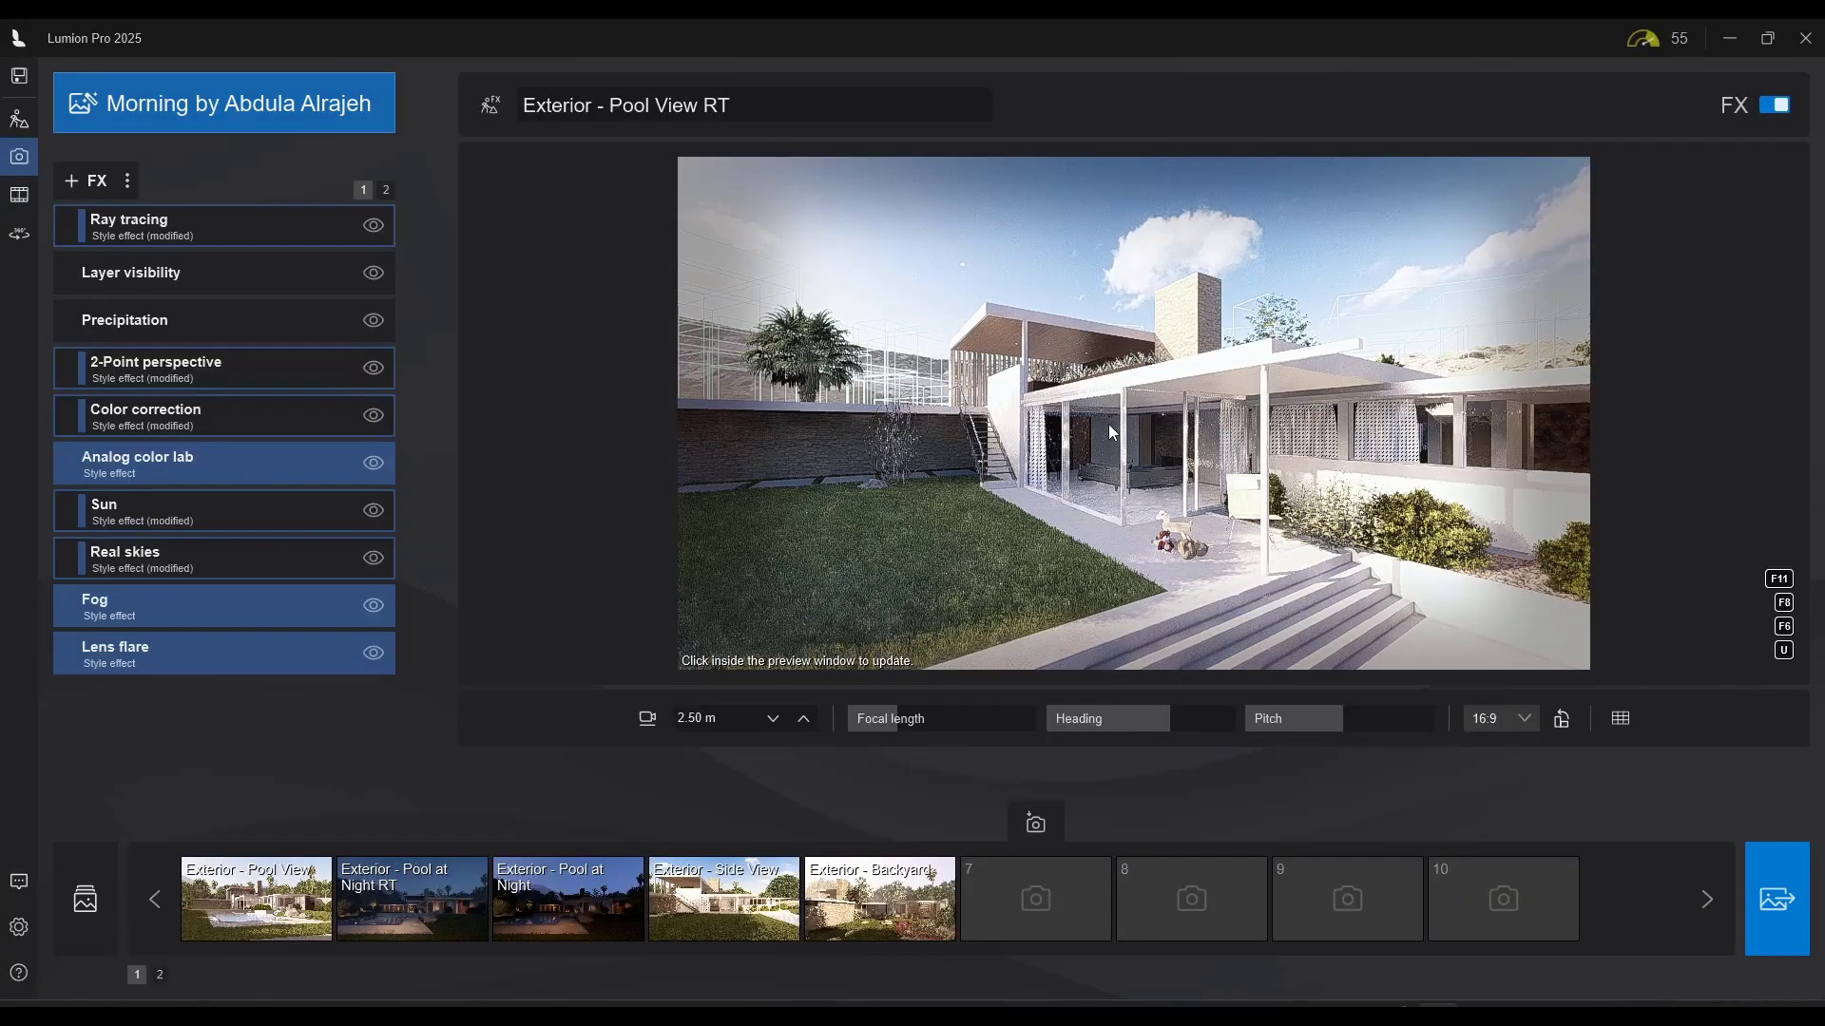
pyautogui.click(276, 112)
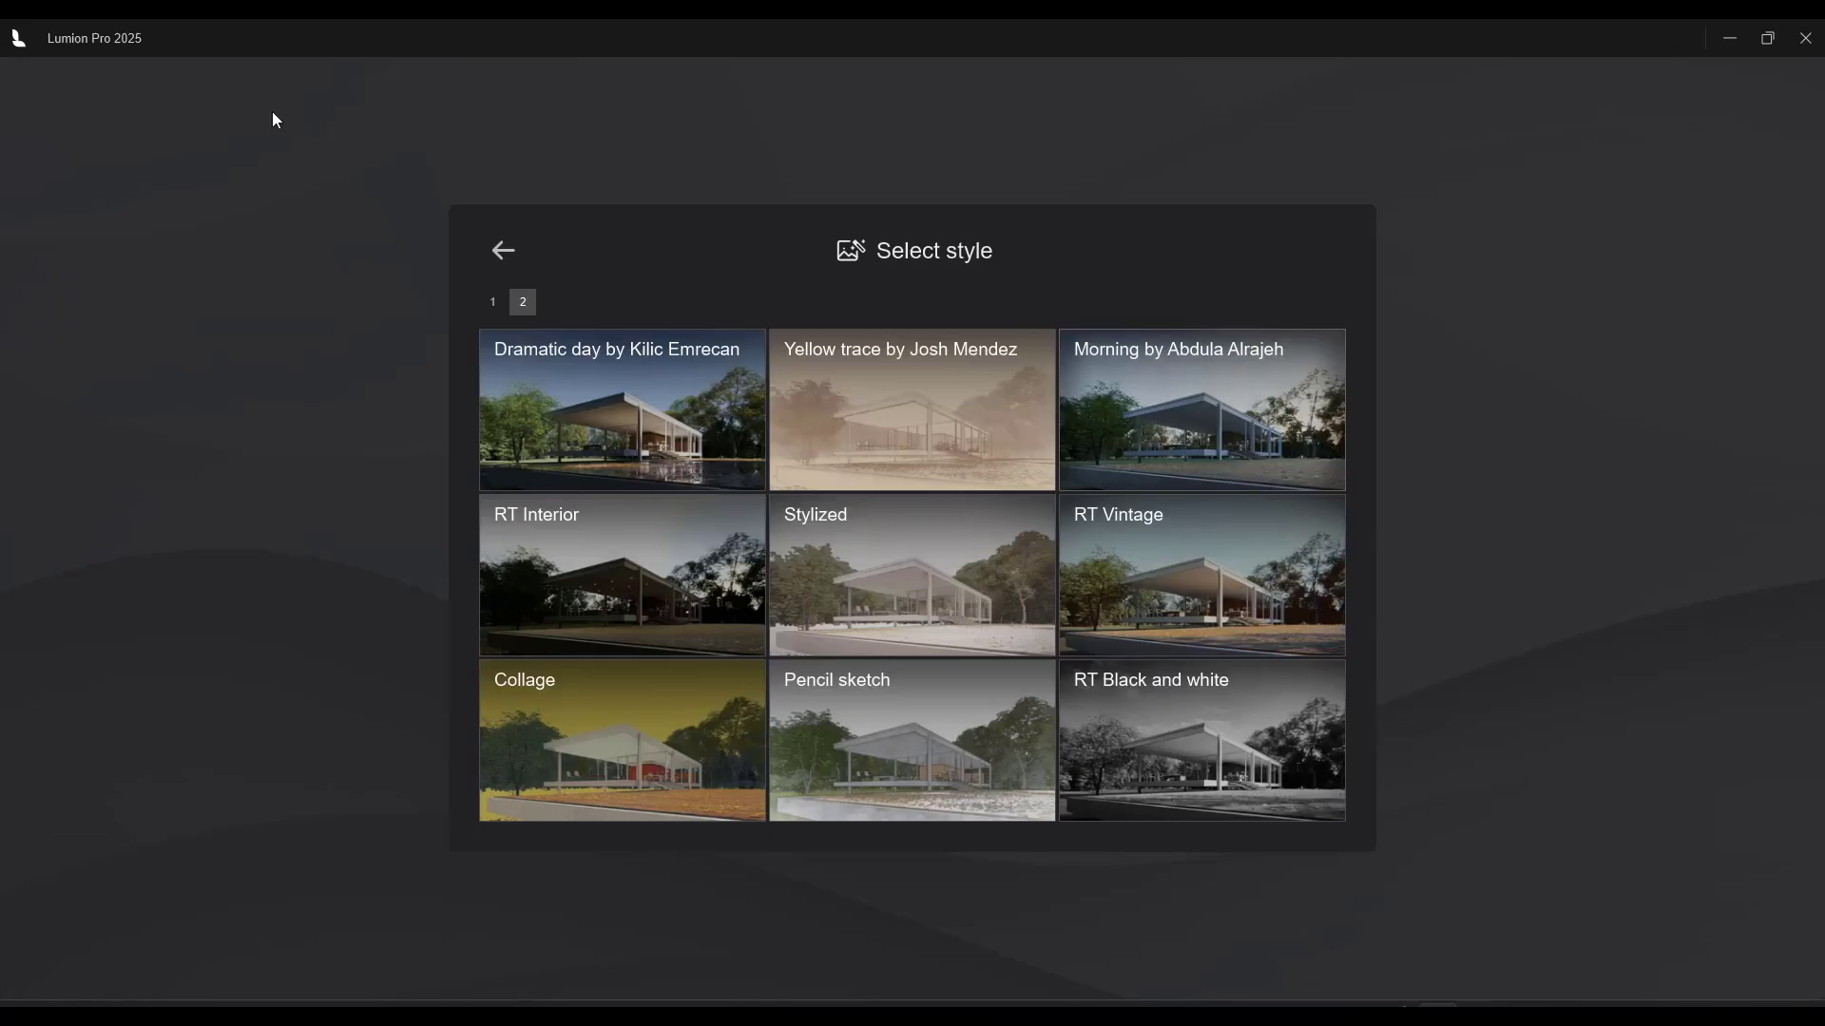
pyautogui.click(609, 393)
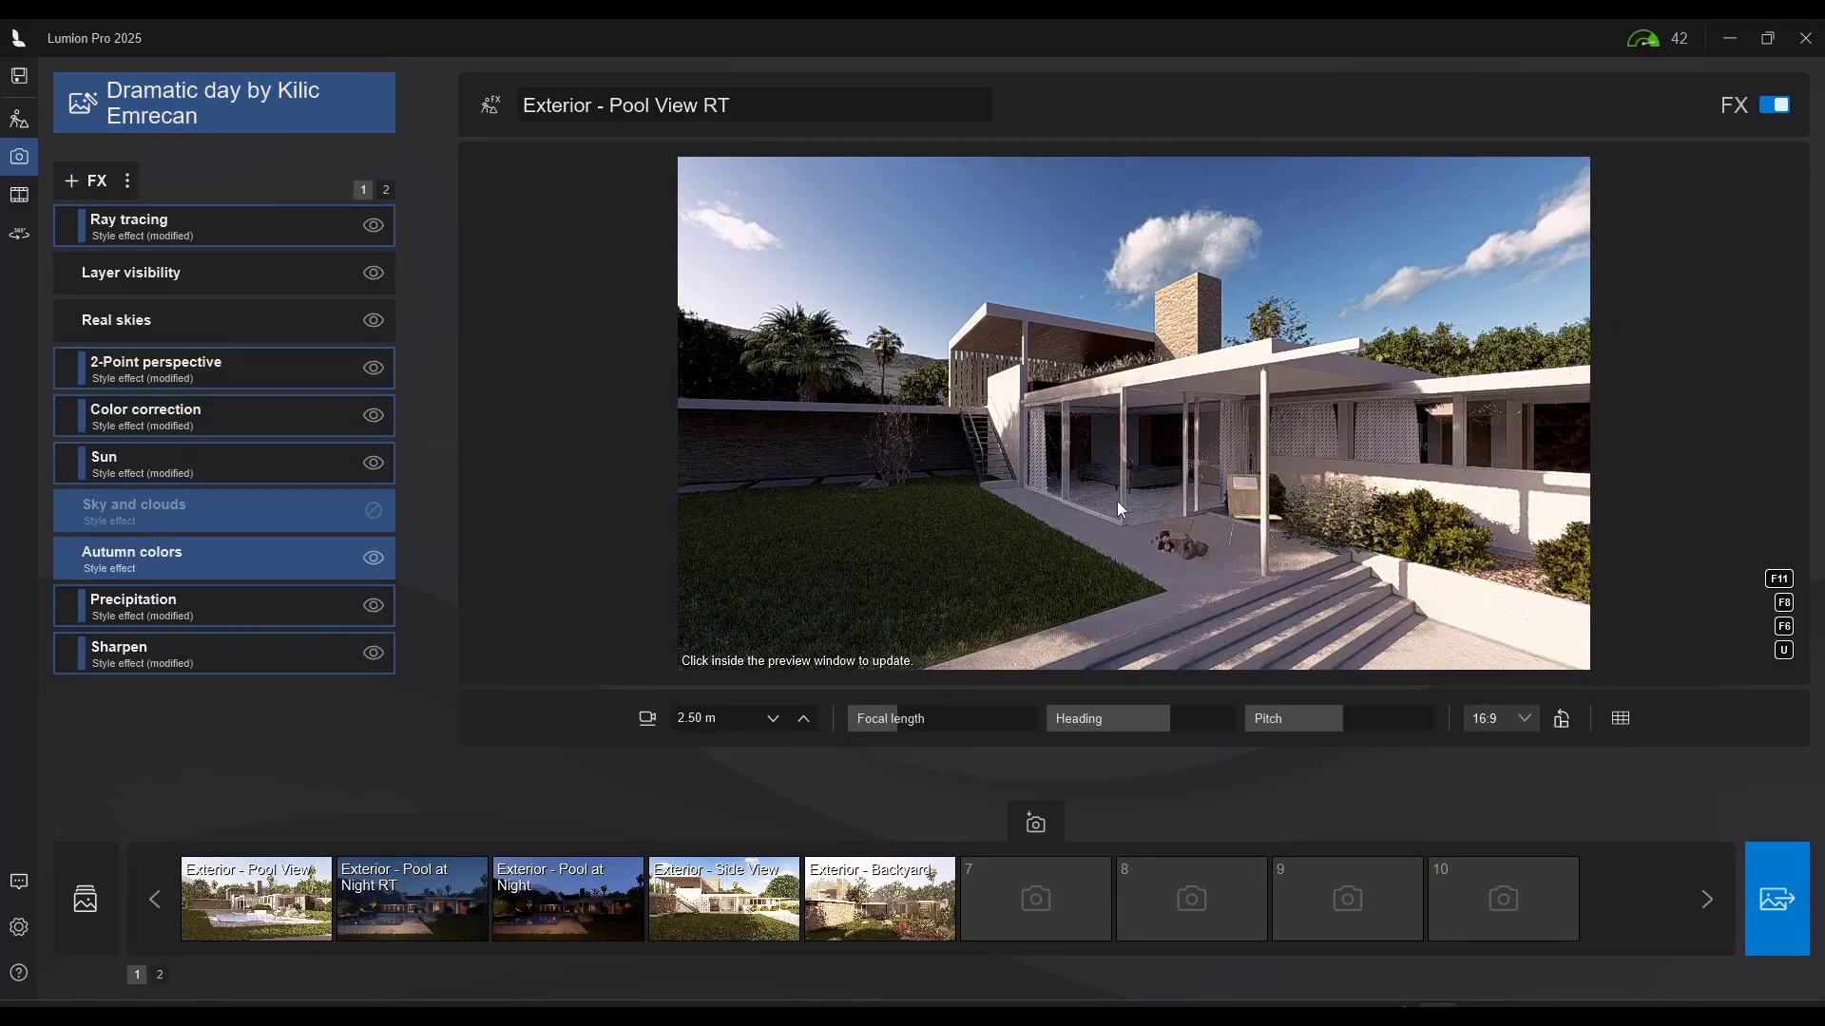
# Apply the RT Black and white style and refresh the preview
pyautogui.click(152, 122)
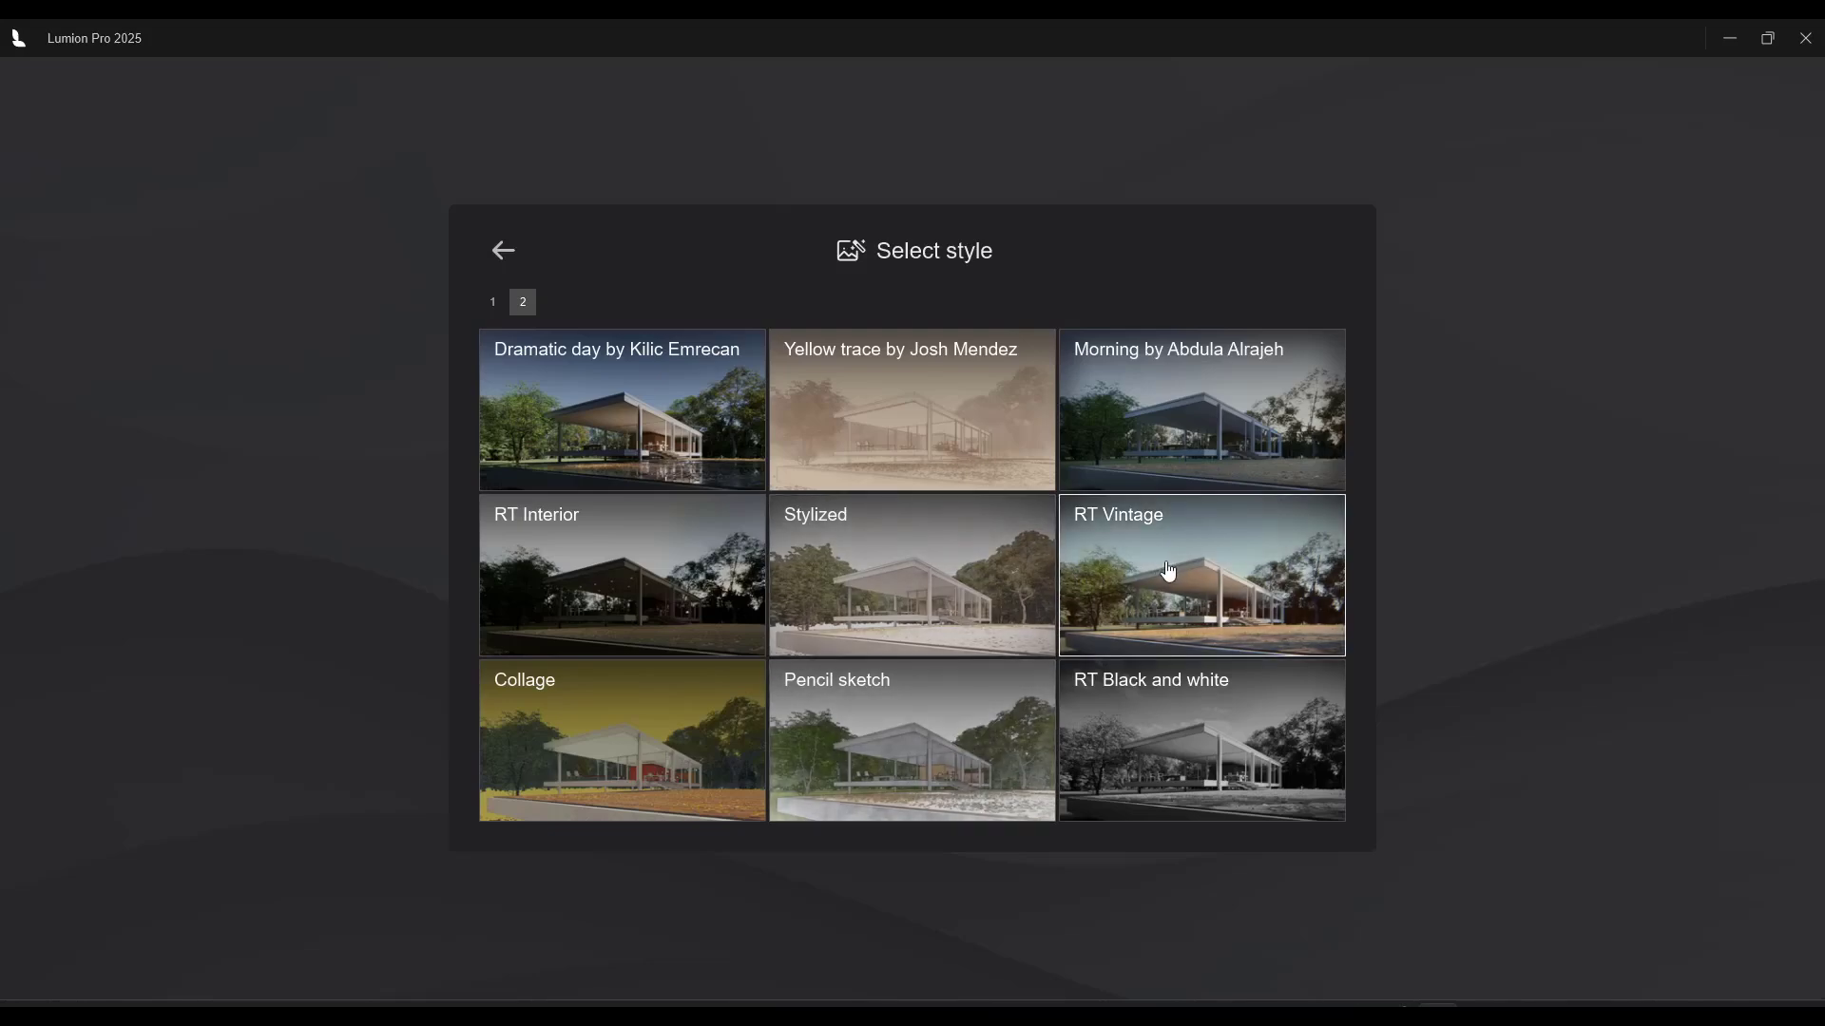
pyautogui.click(1174, 765)
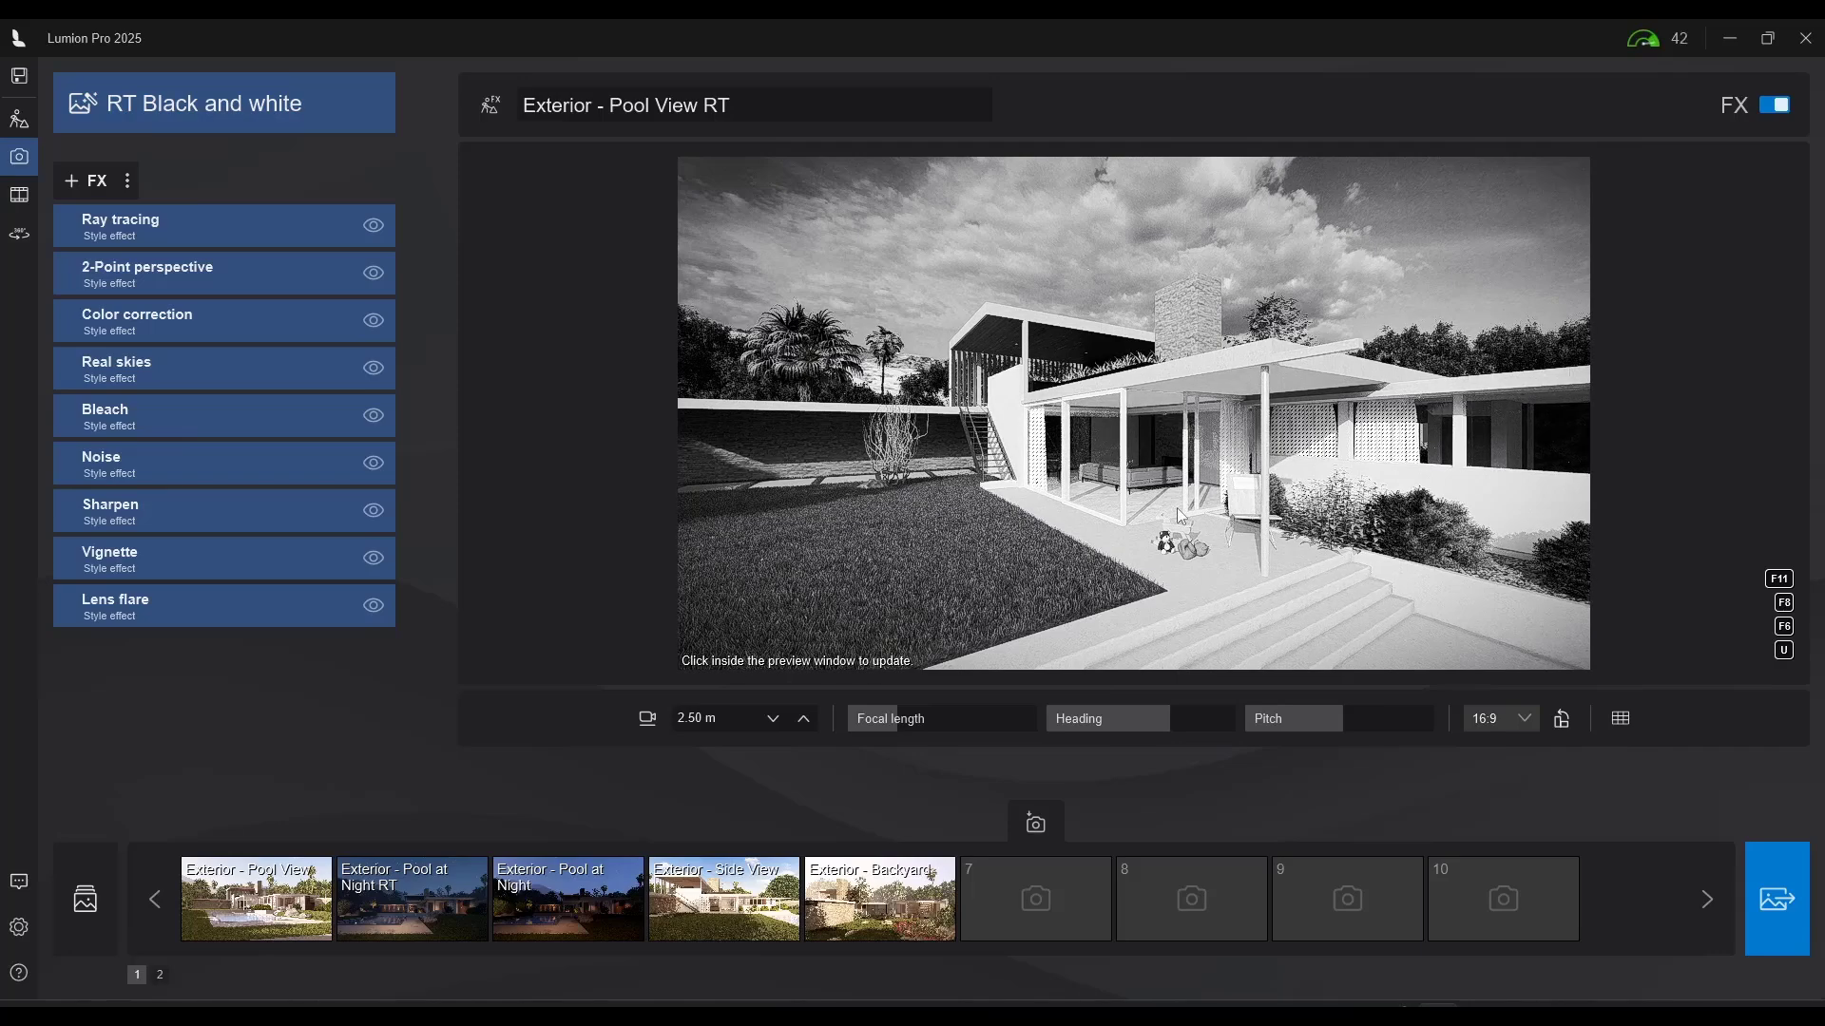
pyautogui.click(1195, 535)
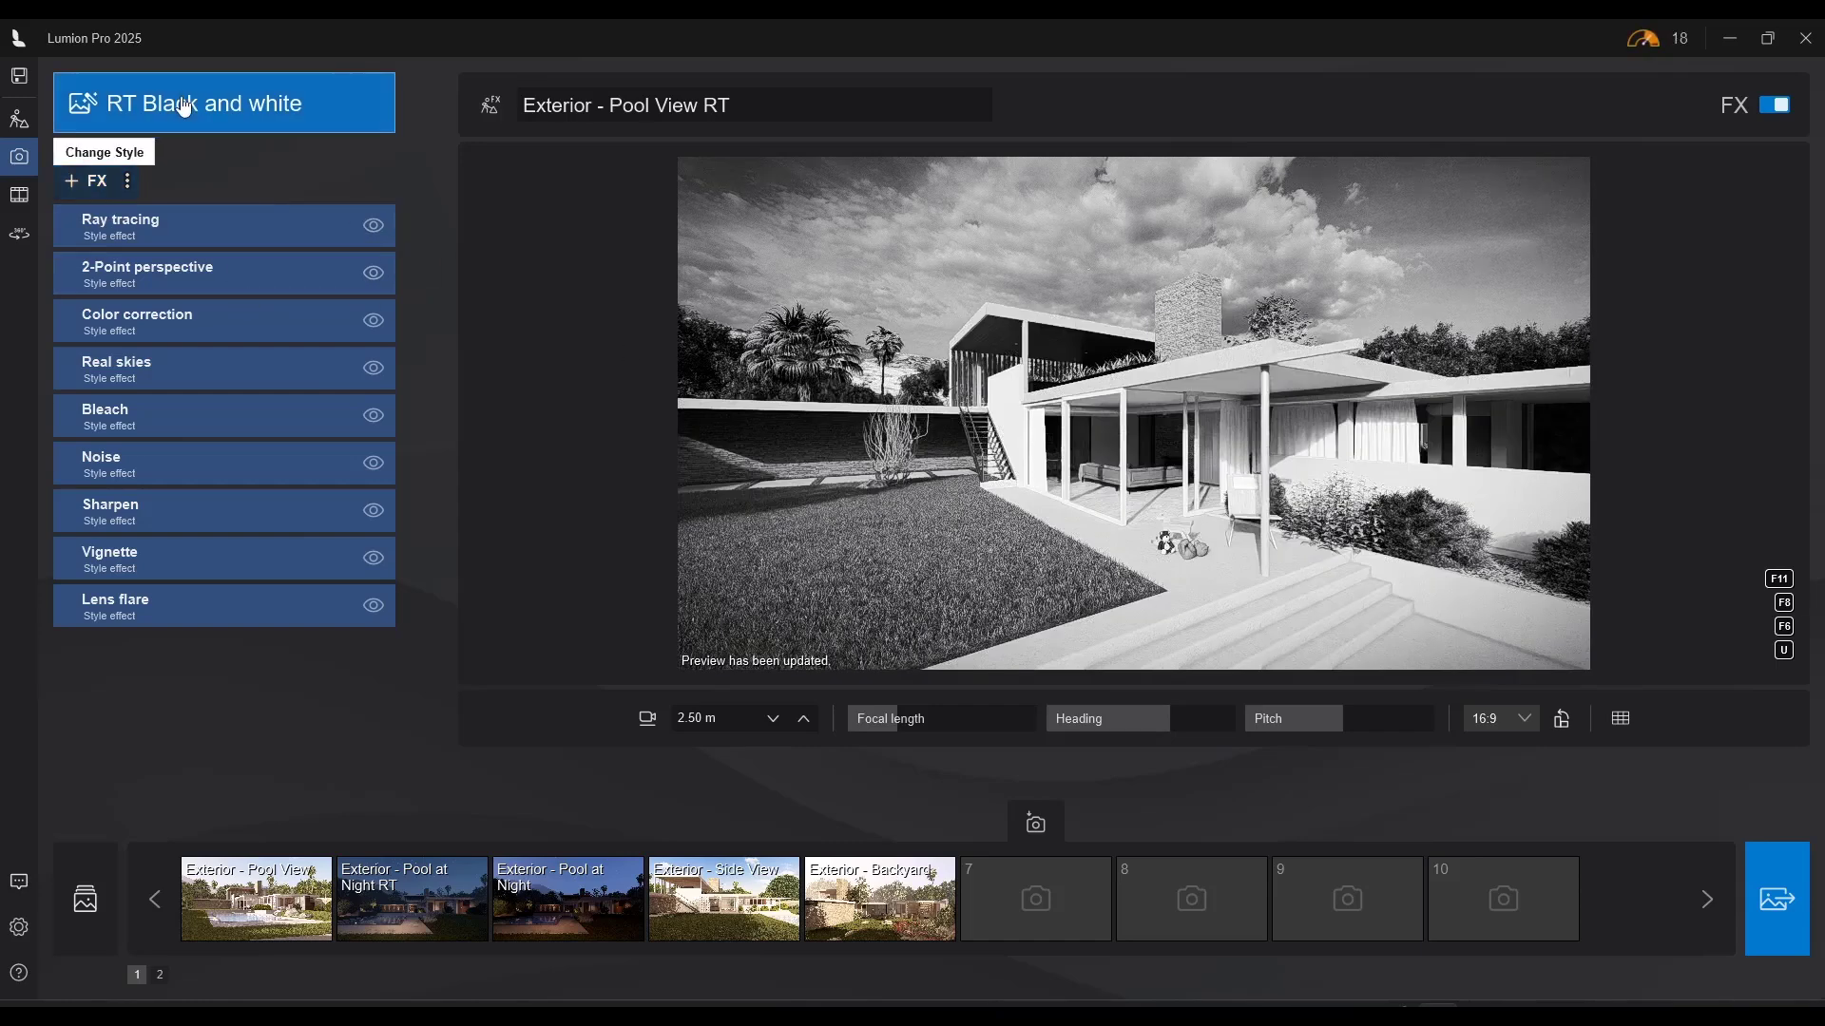
pyautogui.click(228, 118)
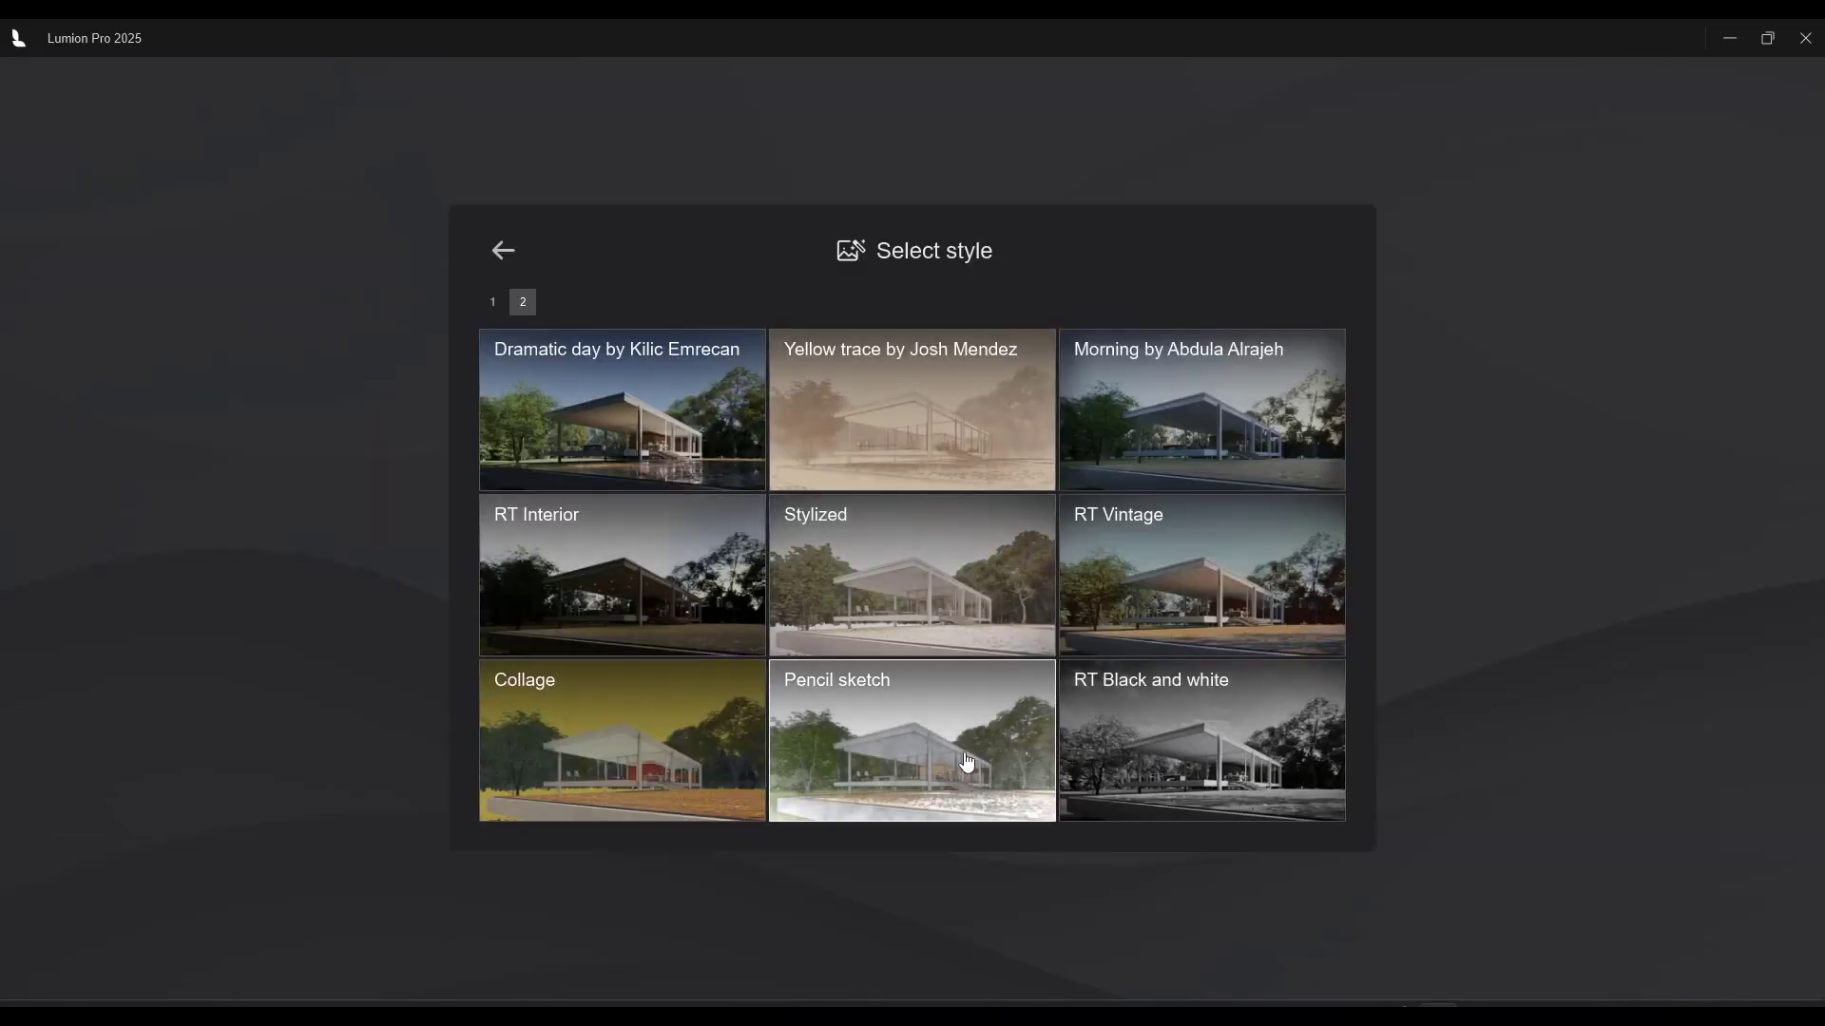
pyautogui.click(492, 302)
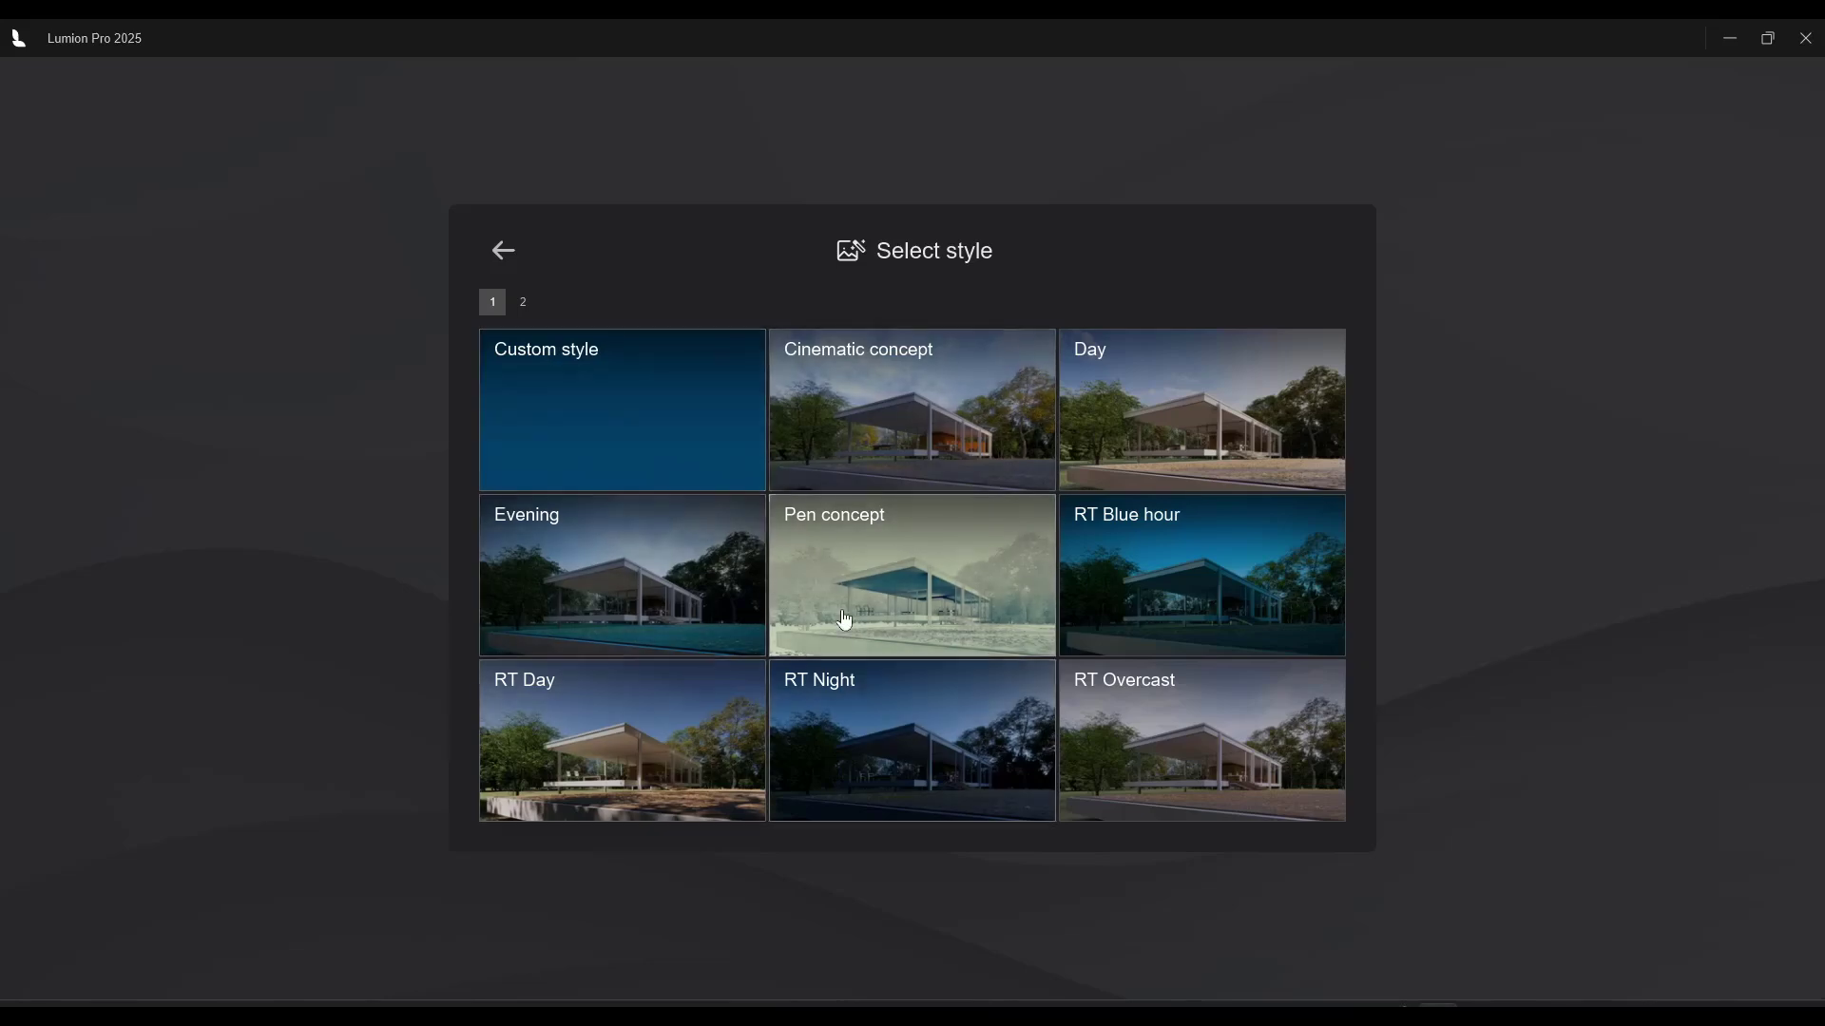